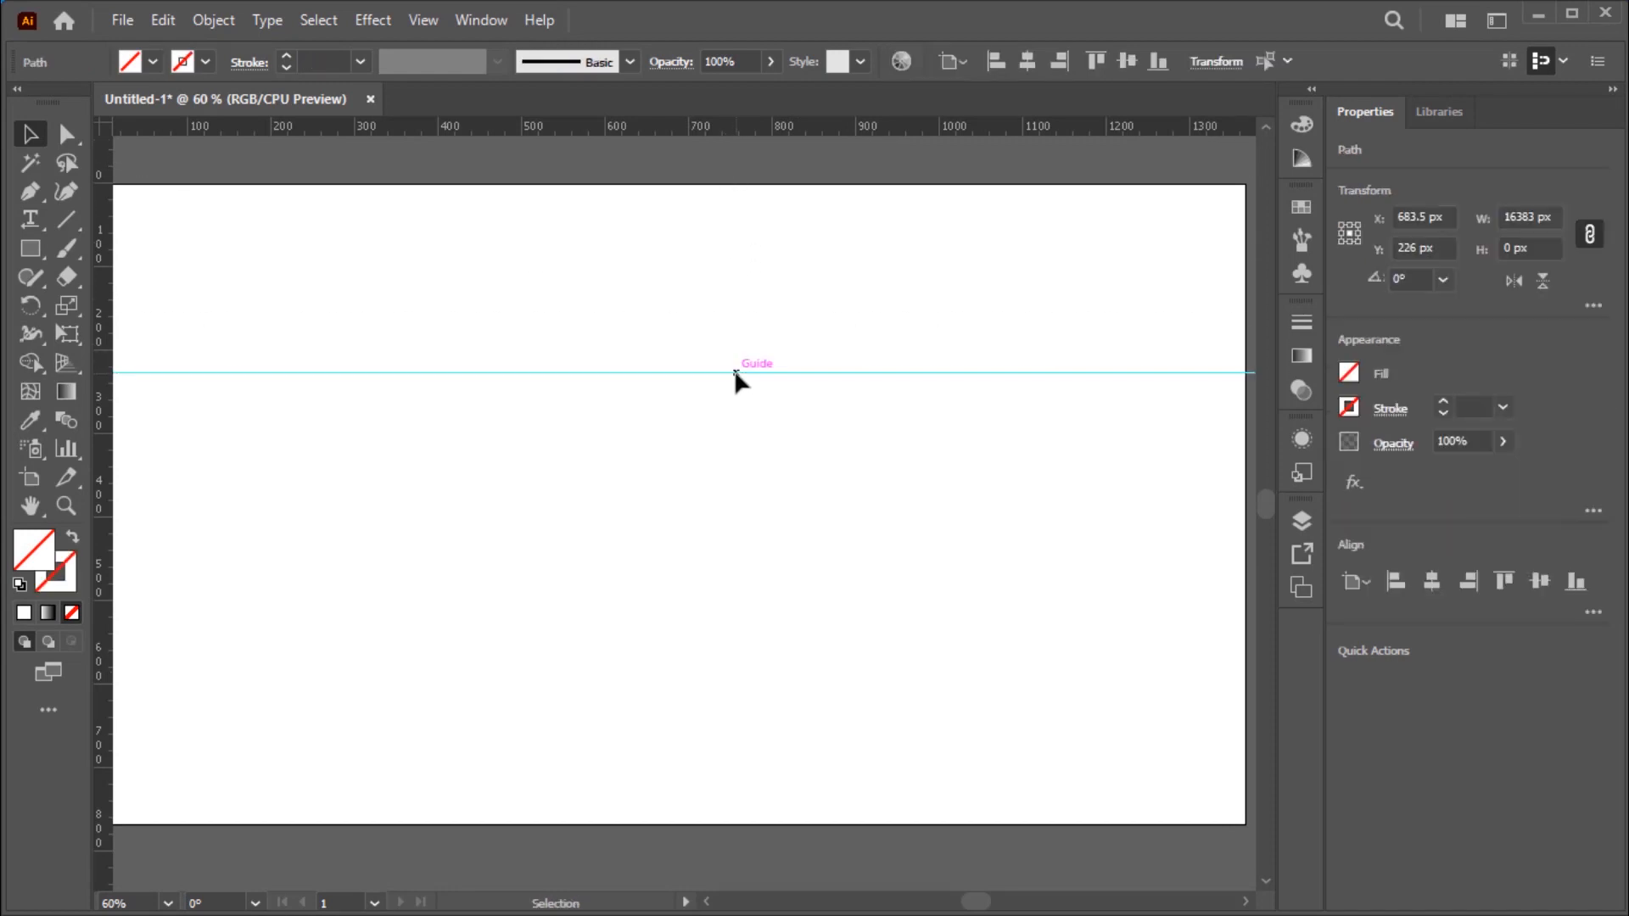
# Step: Center the horizontal guide and a new vertical guide on the artboard, and lock the guides
pyautogui.click(1128, 61)
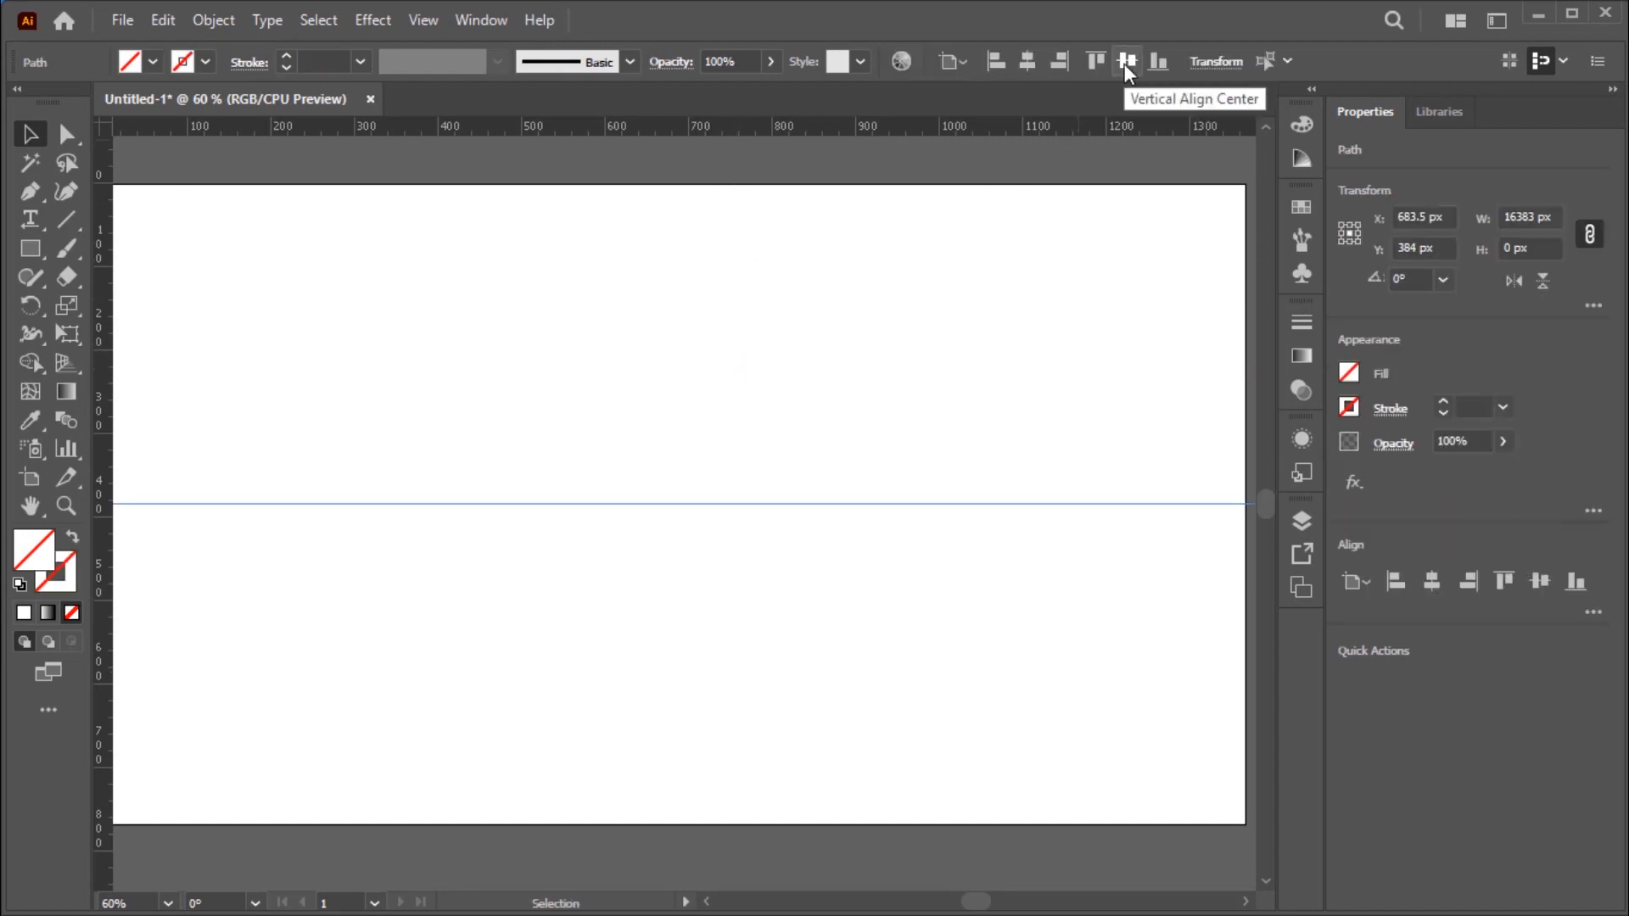
pyautogui.moveTo(109, 411); pyautogui.dragTo(635, 422)
pyautogui.click(1027, 61)
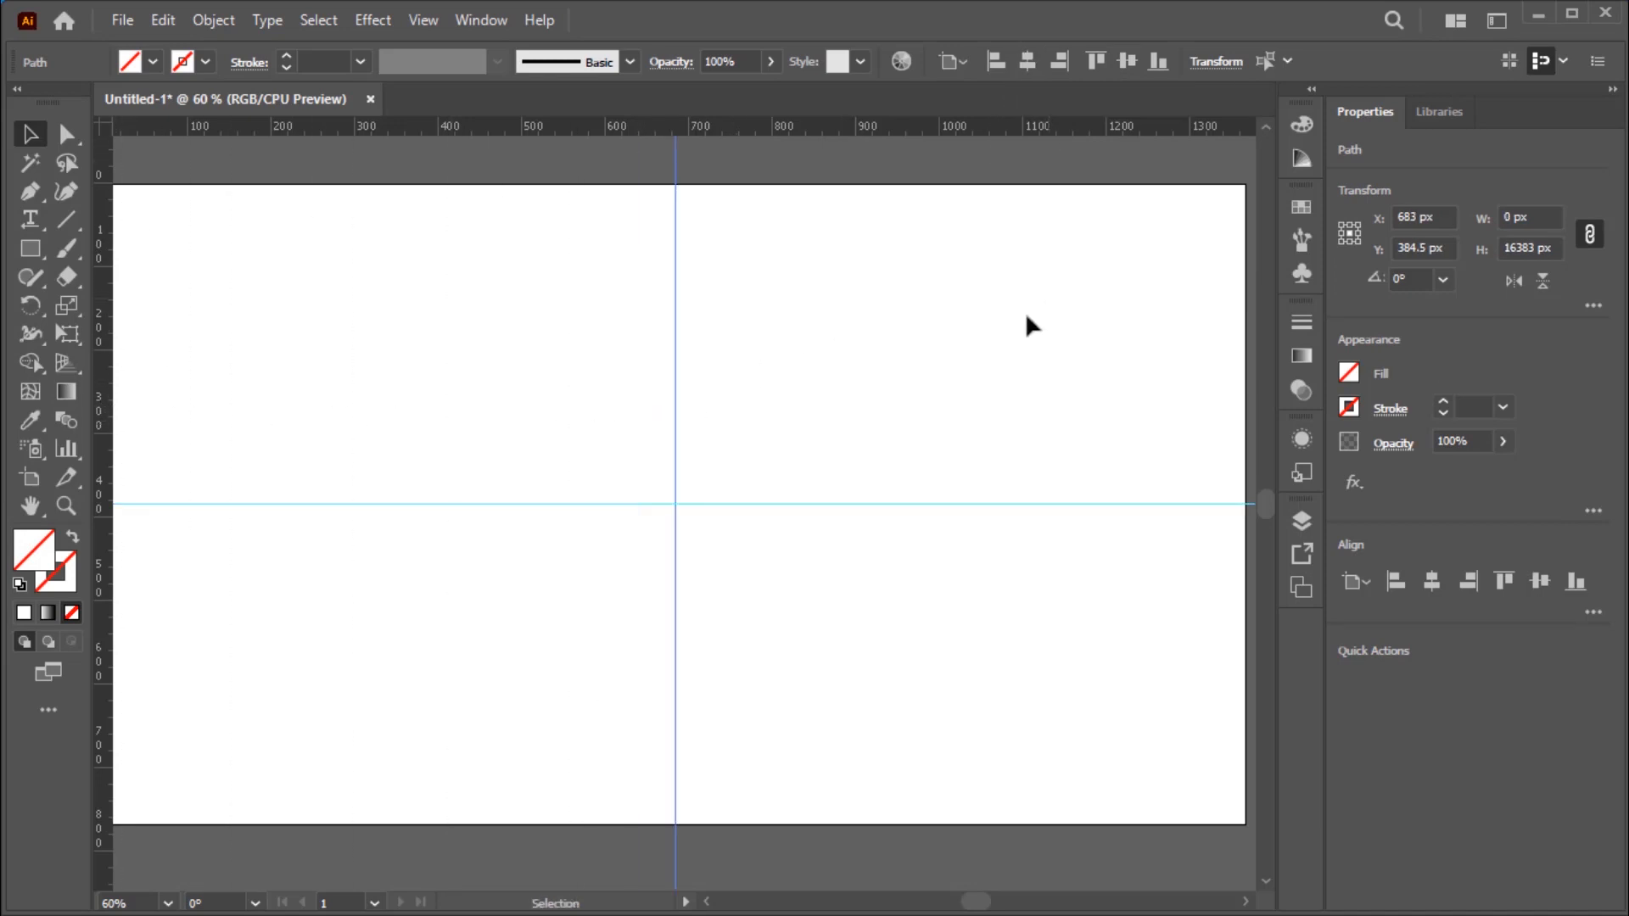
pyautogui.rightClick(957, 383)
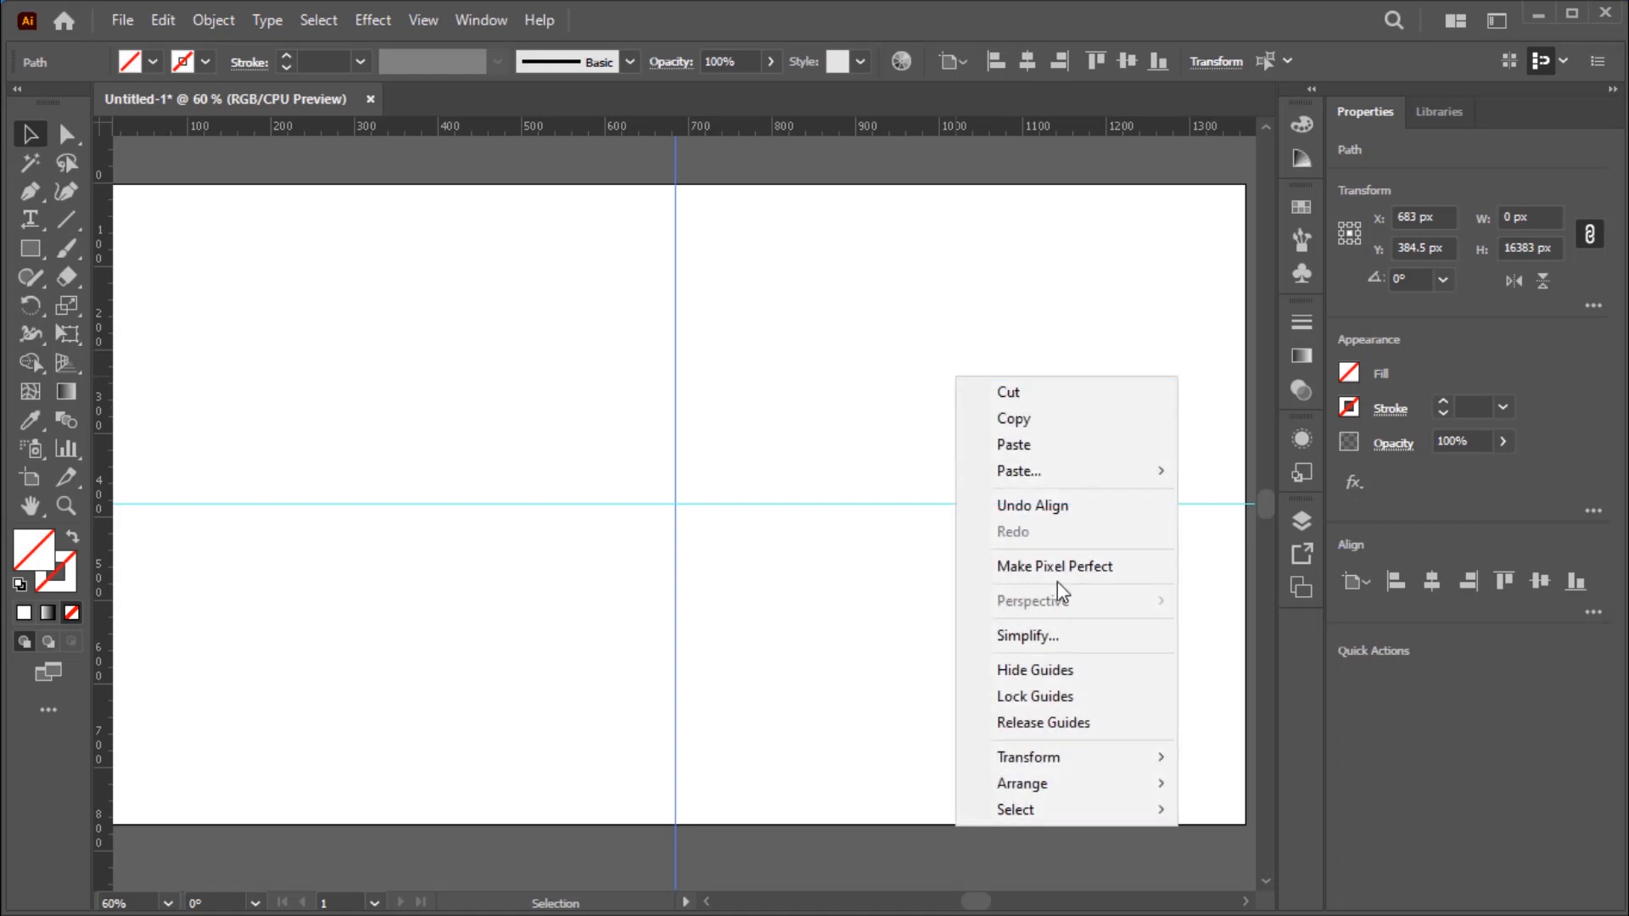
pyautogui.click(1090, 703)
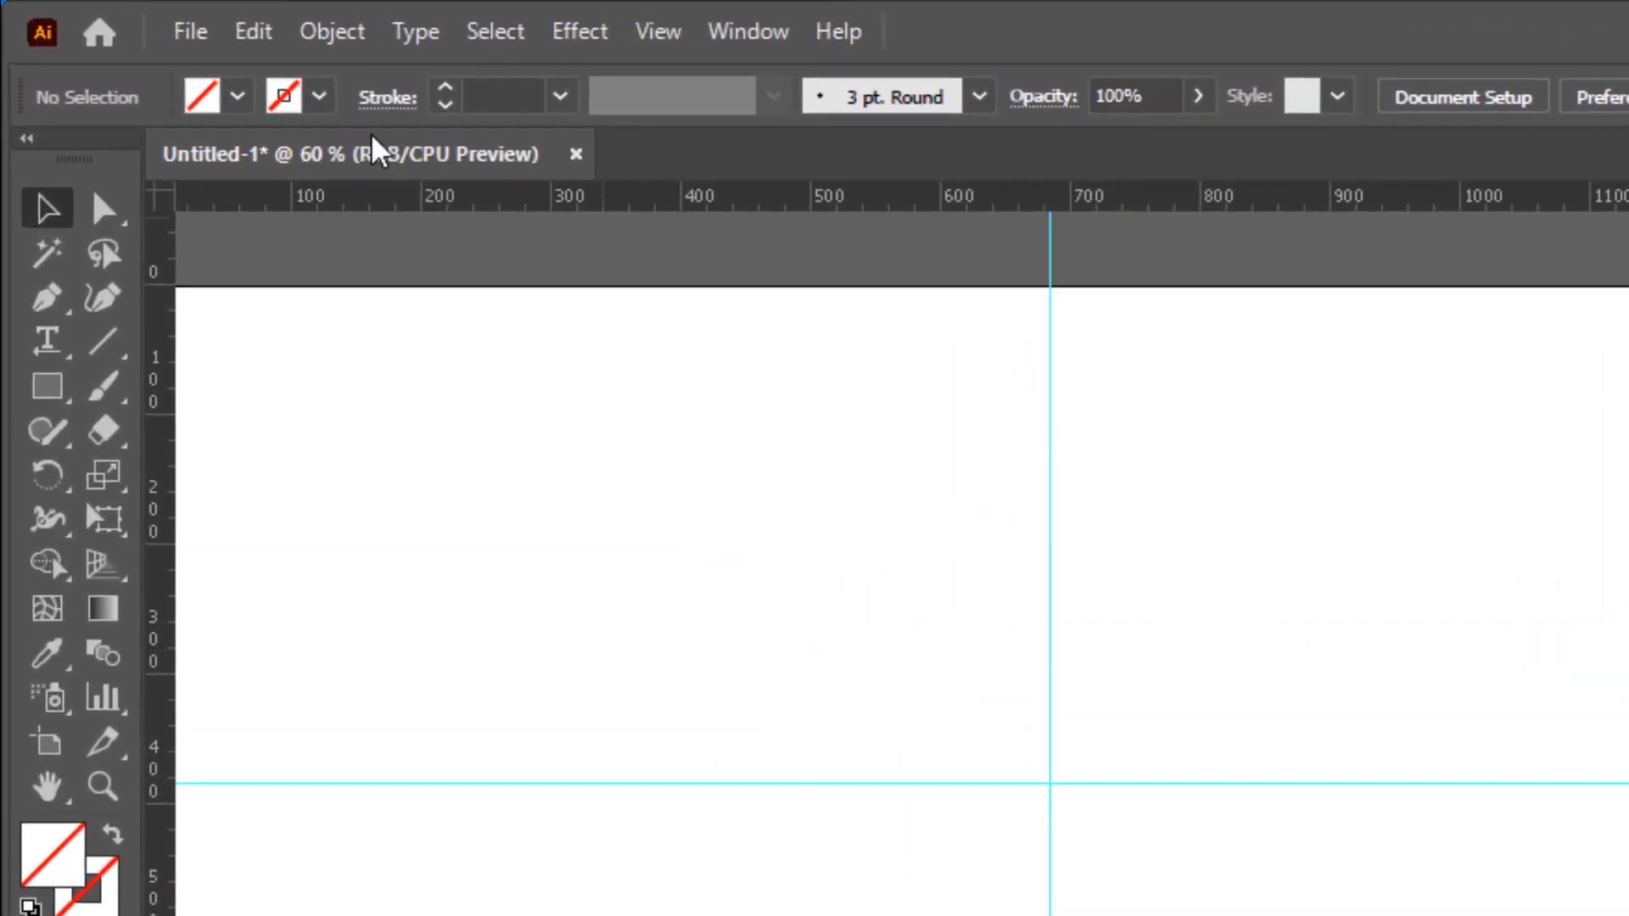
# Step: Set the stroke color to black for new shapes
pyautogui.click(323, 100)
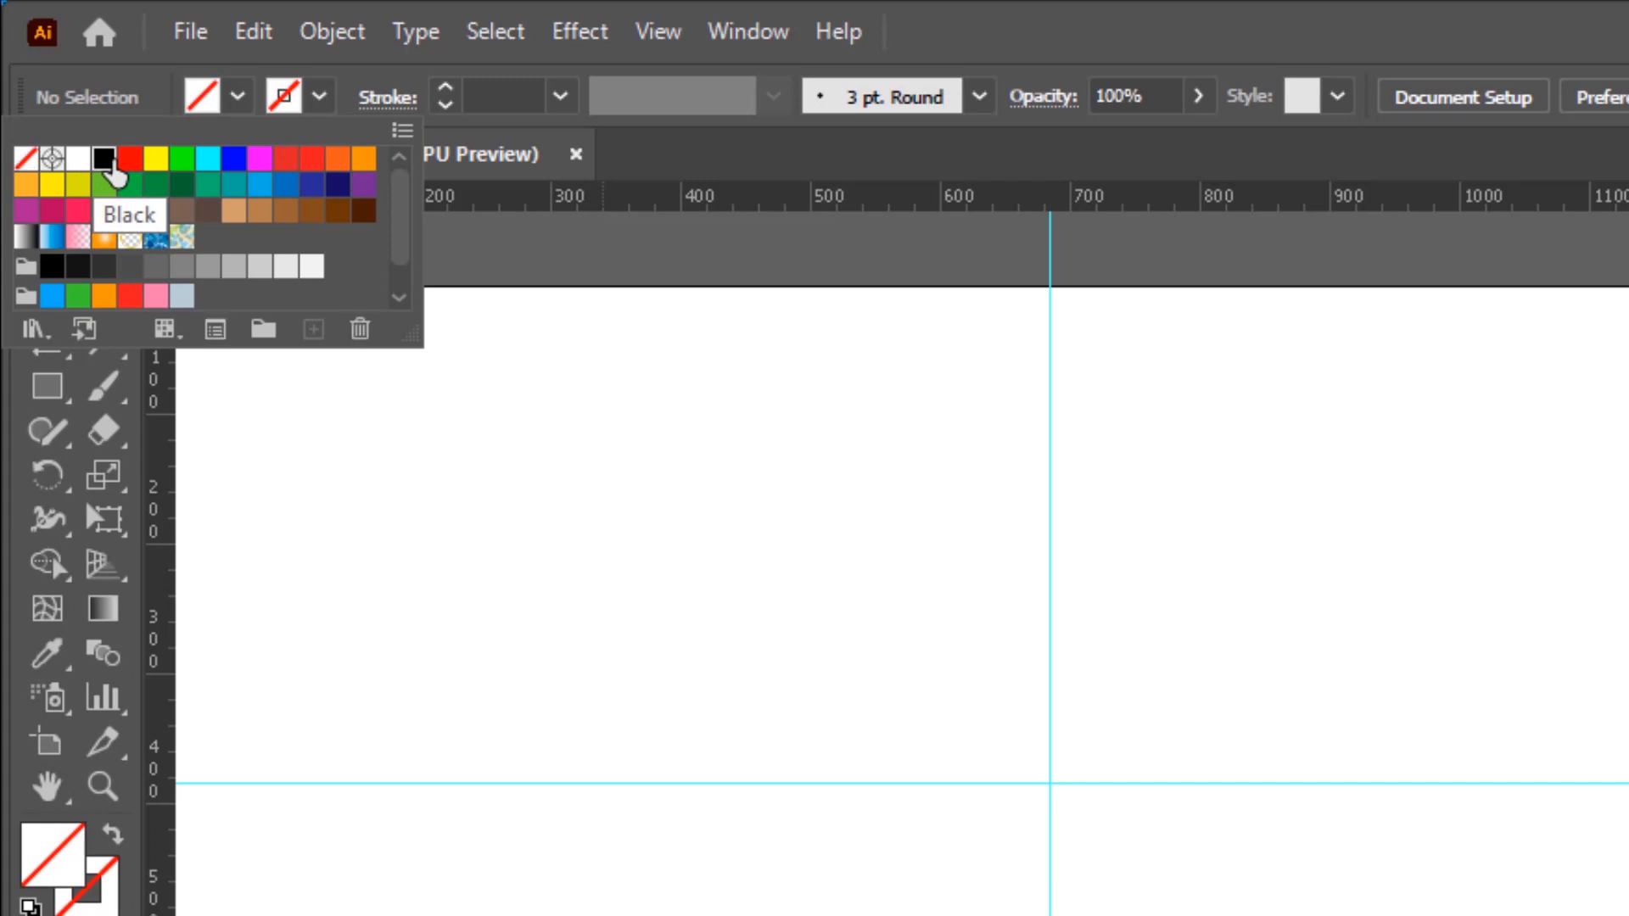
pyautogui.click(111, 165)
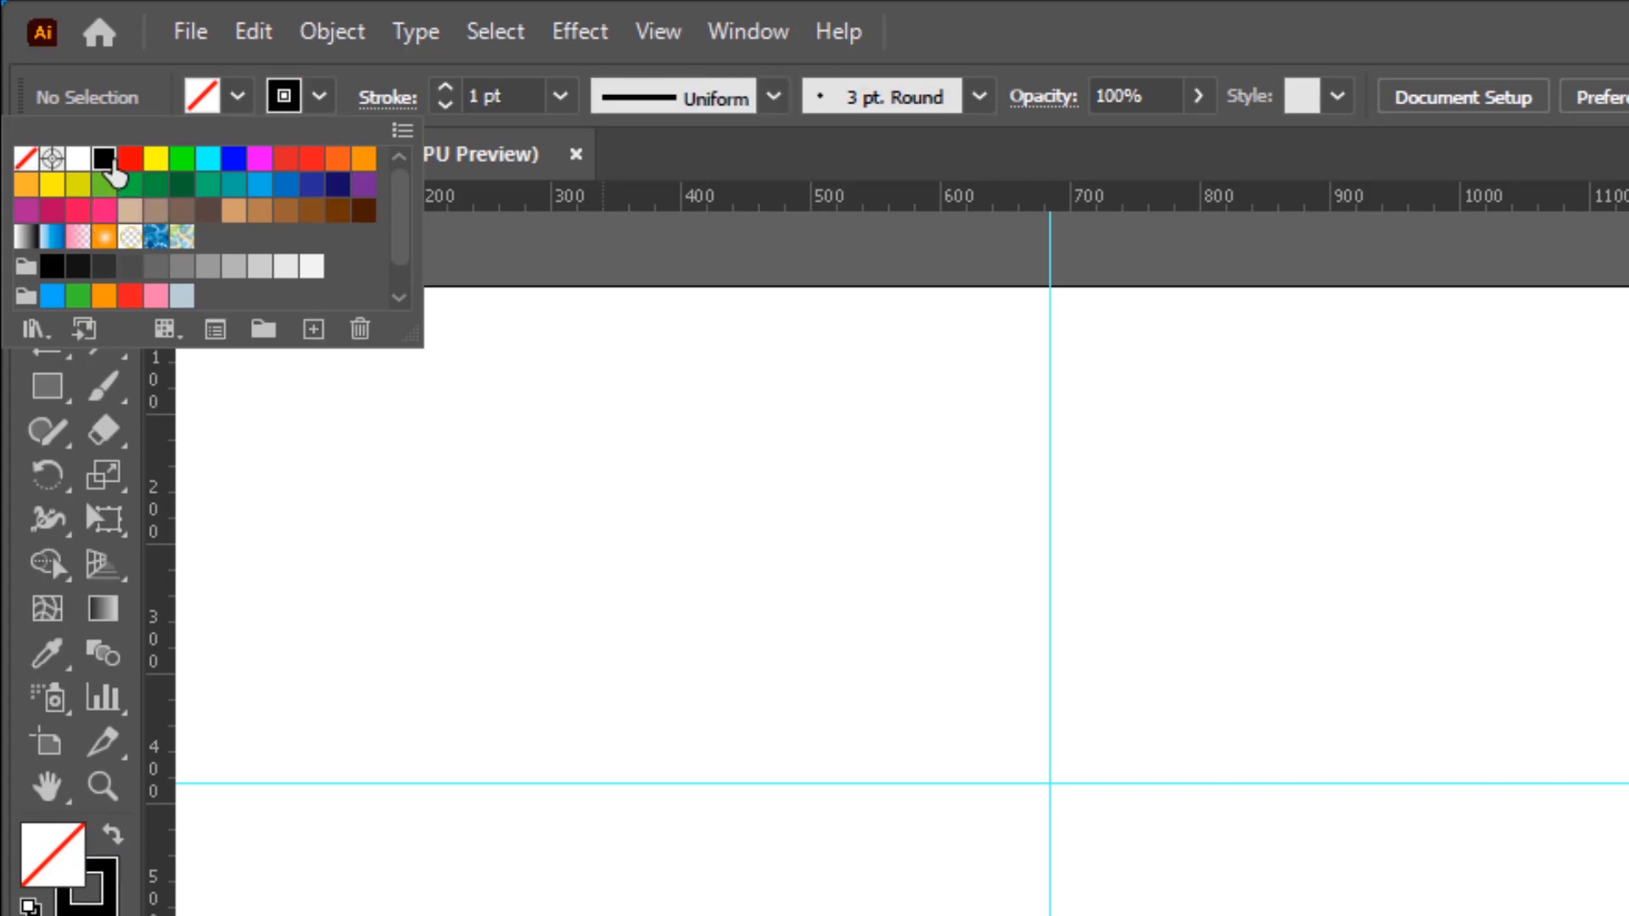
pyautogui.click(292, 450)
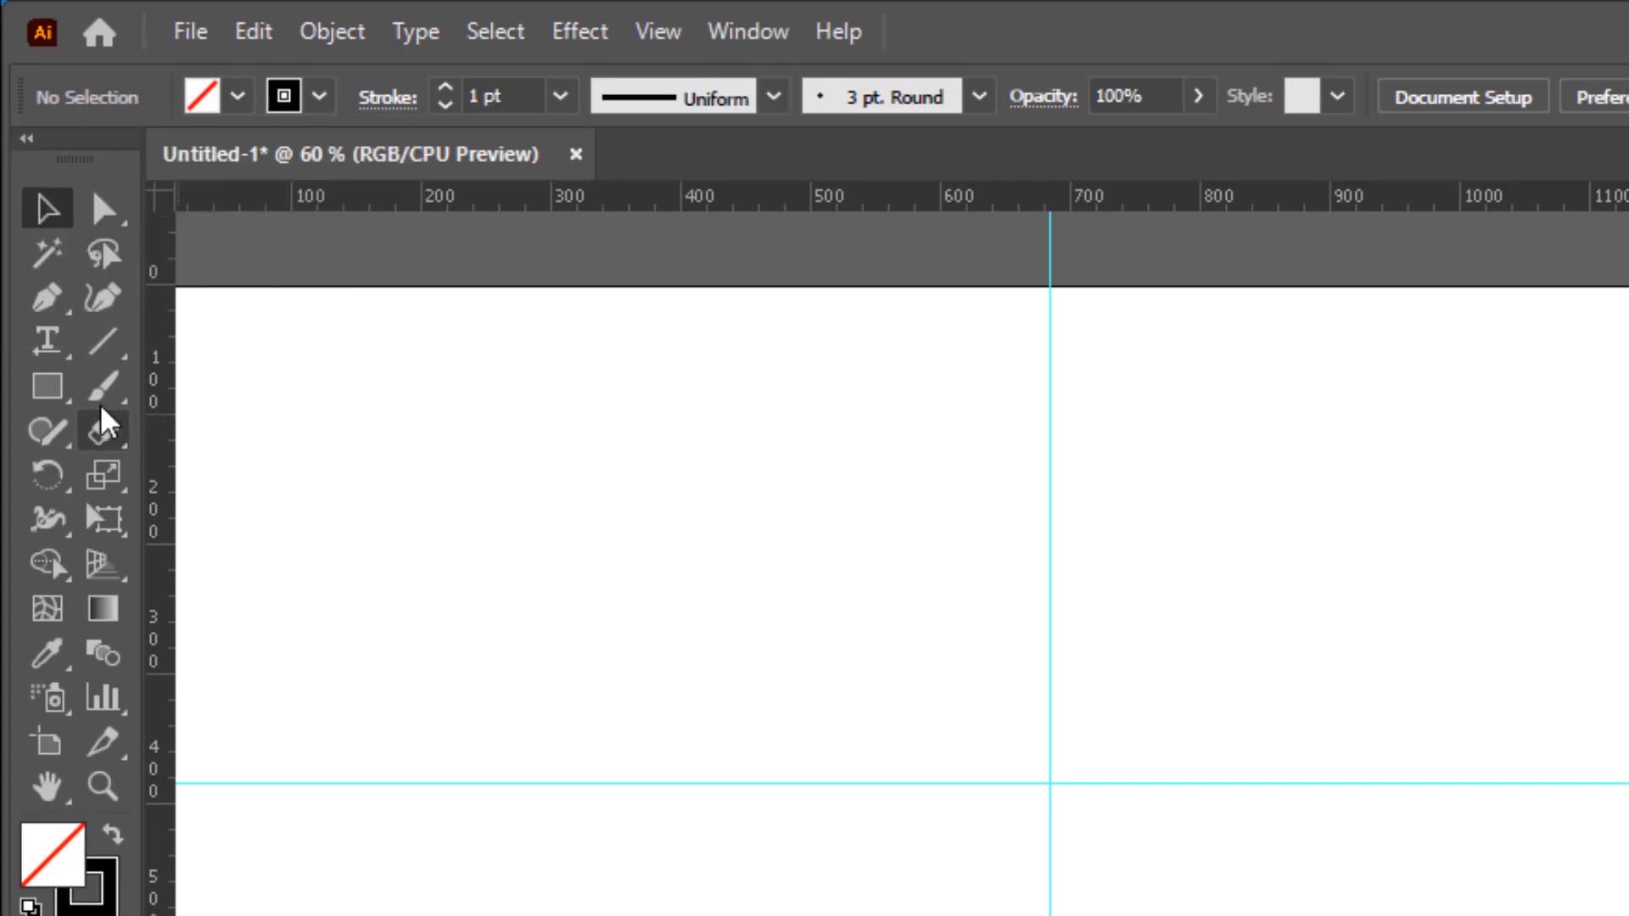
# Step: Create an eight-sided polygon with a 50 px radius on the vertical guide, above the horizontal guide
pyautogui.click(71, 400)
pyautogui.click(71, 401)
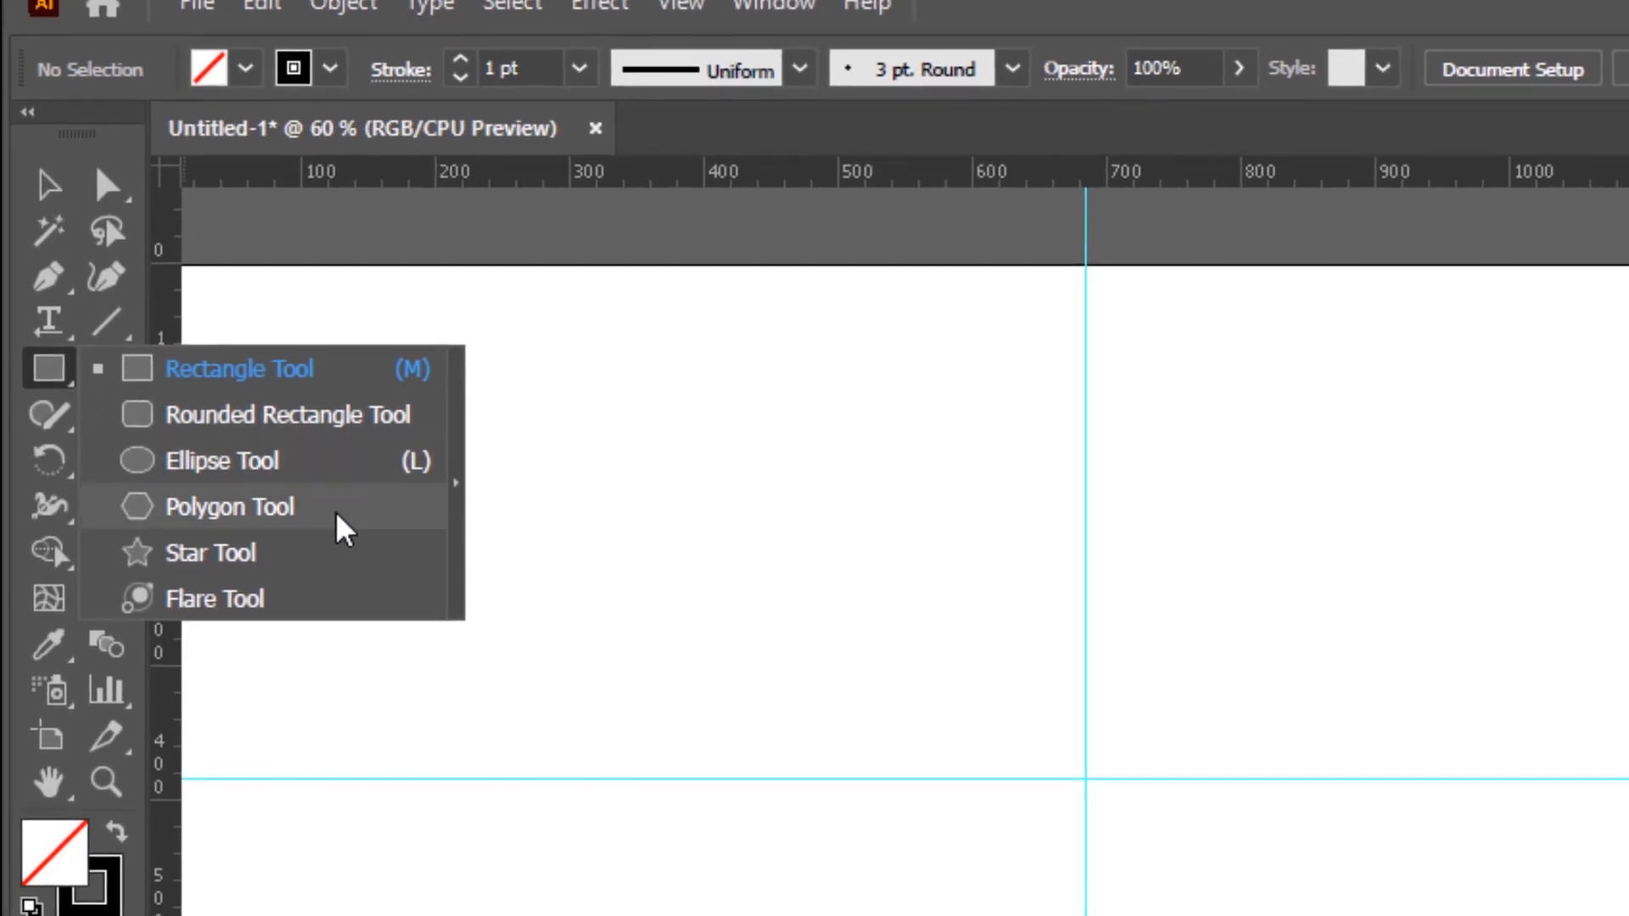
pyautogui.click(311, 528)
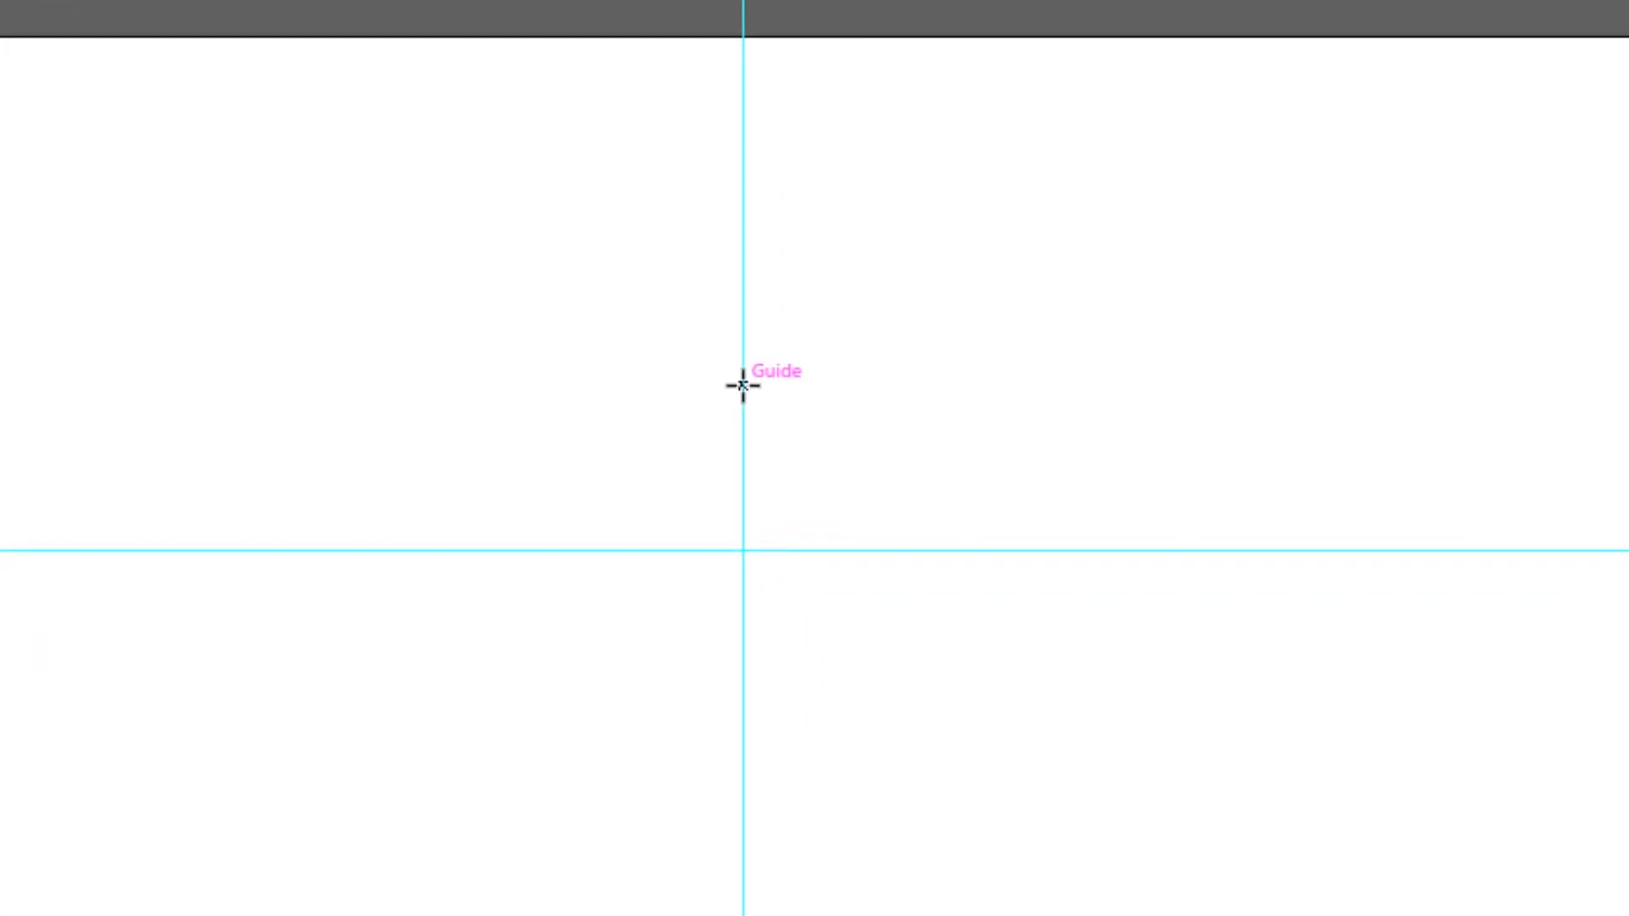
pyautogui.click(743, 387)
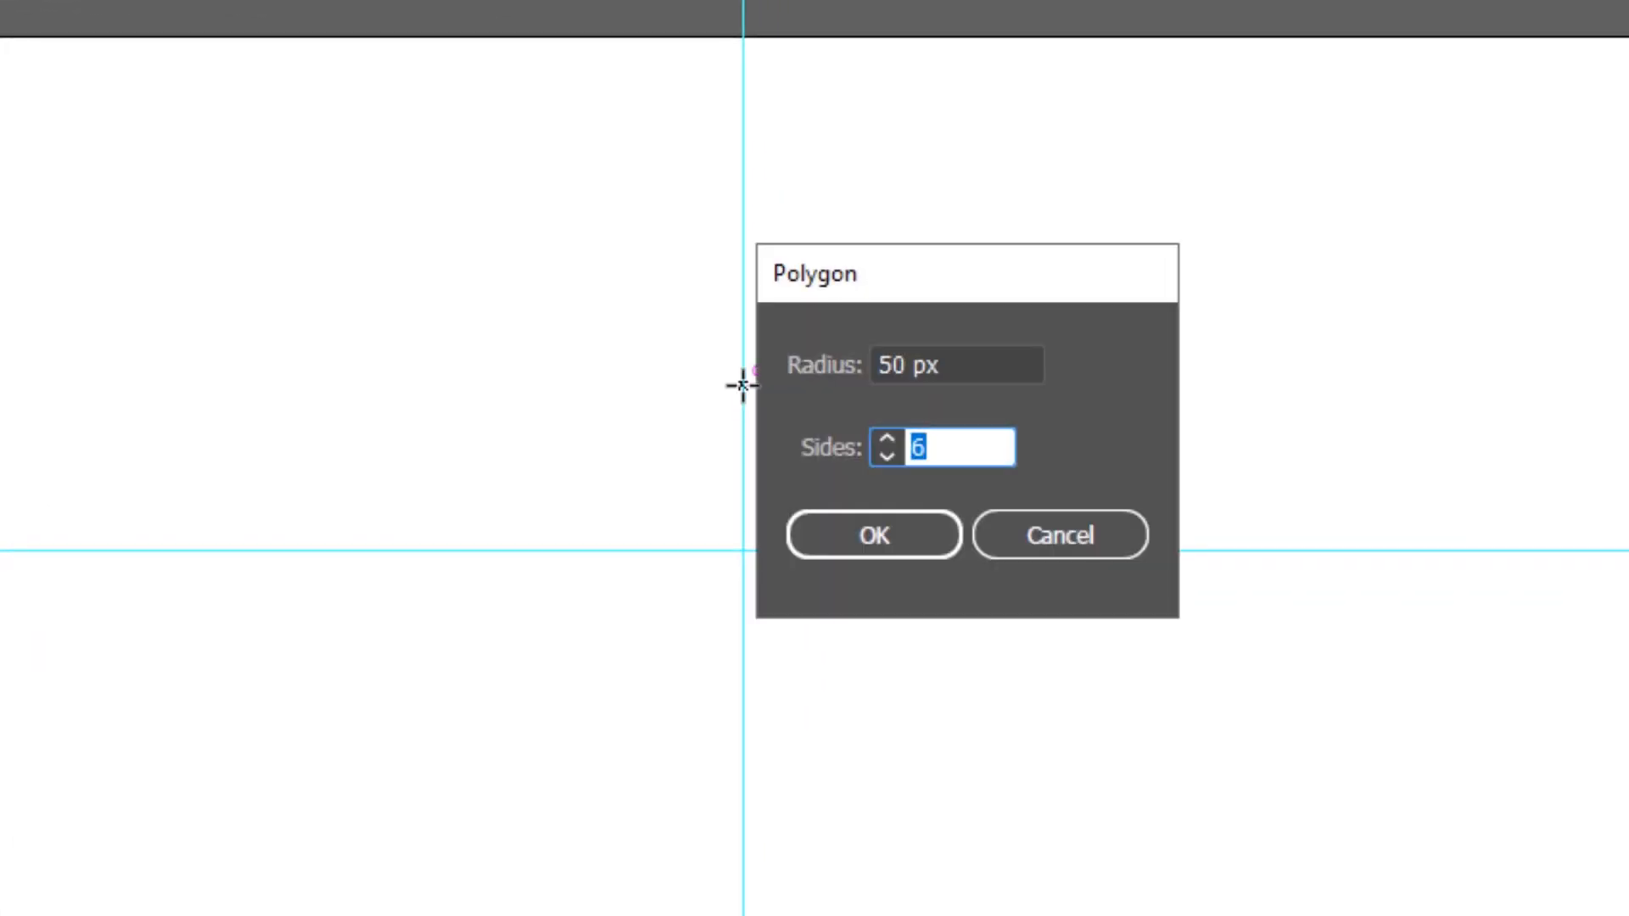
pyautogui.write('8')
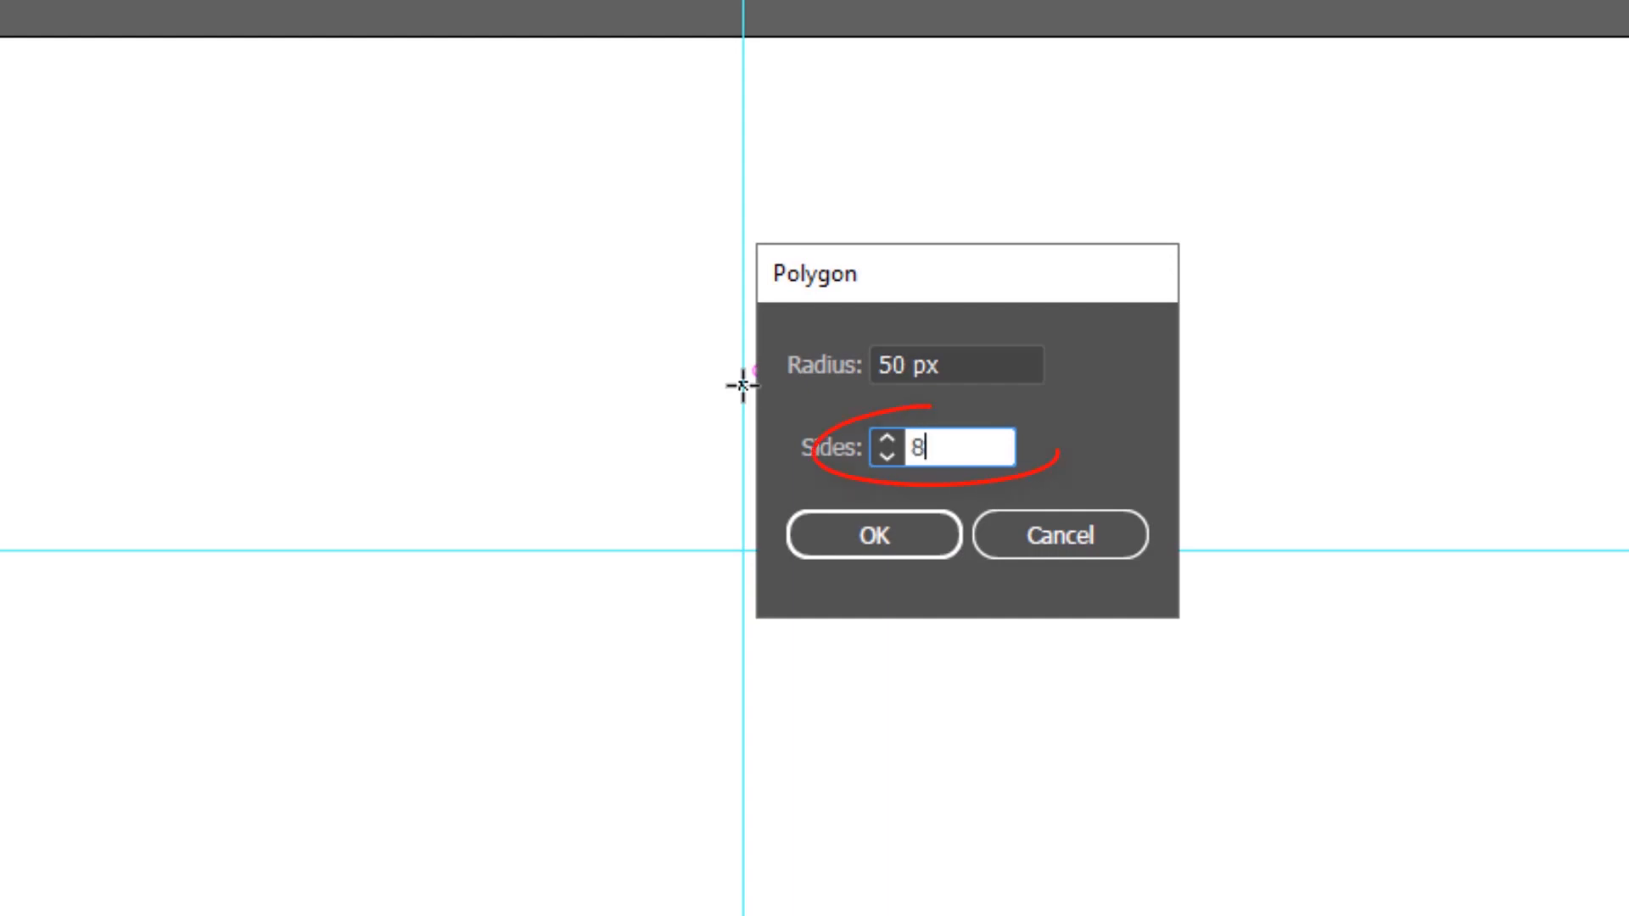
pyautogui.click(877, 543)
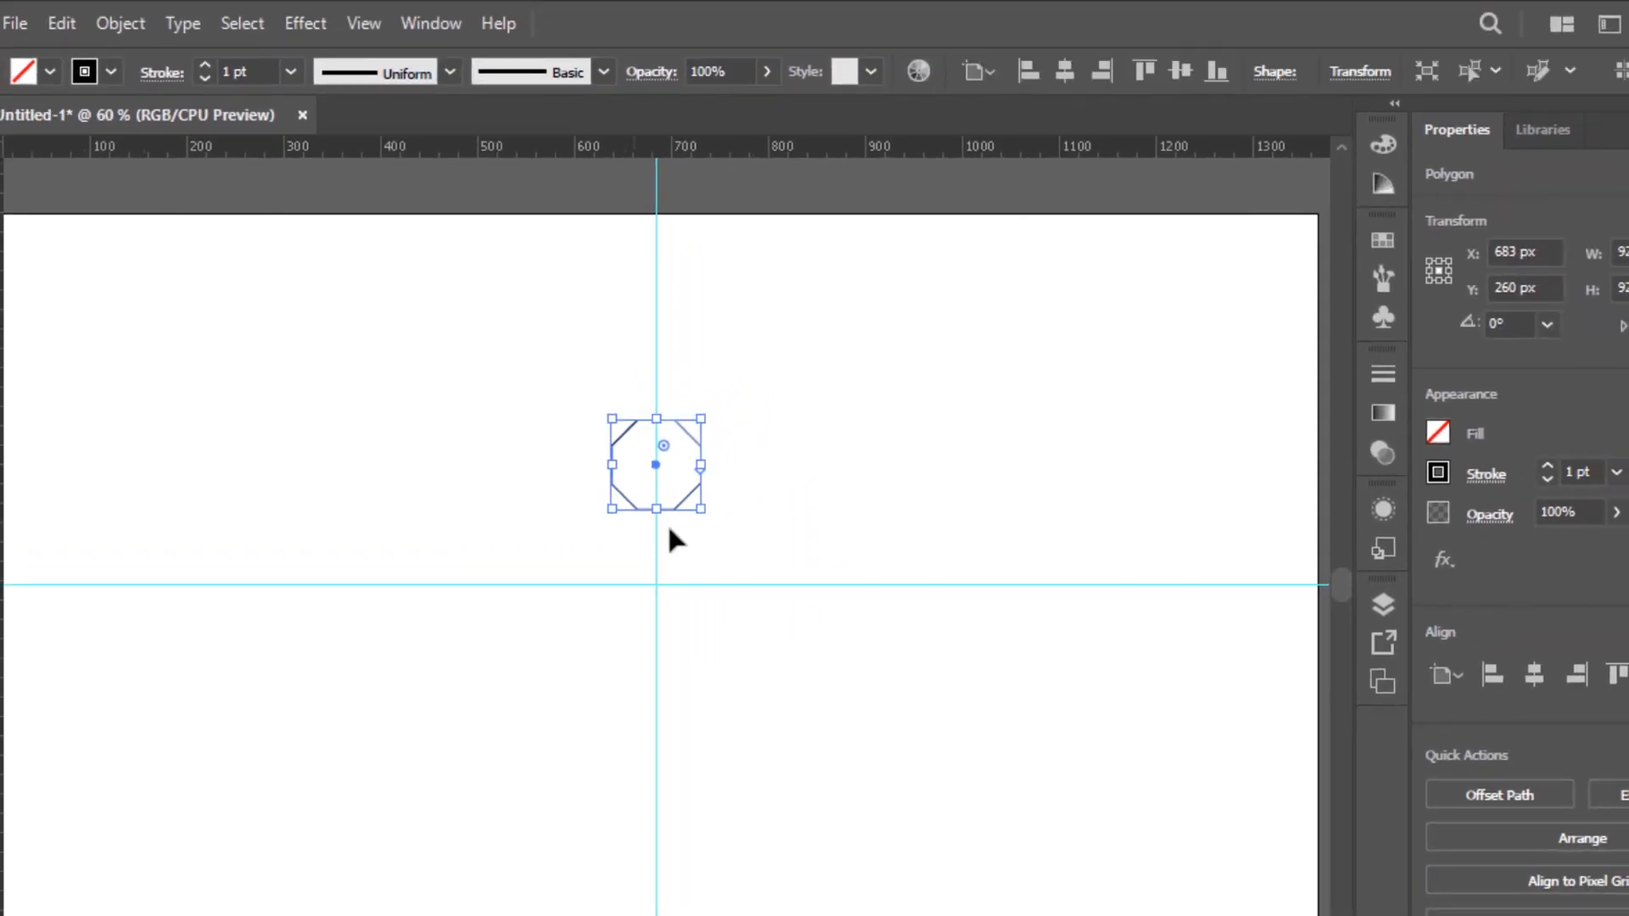
# Step: Enlarge the octagon proportionally to about 284 px wide and center it horizontally and vertically on the artboard
pyautogui.moveTo(702, 511); pyautogui.dragTo(888, 698)
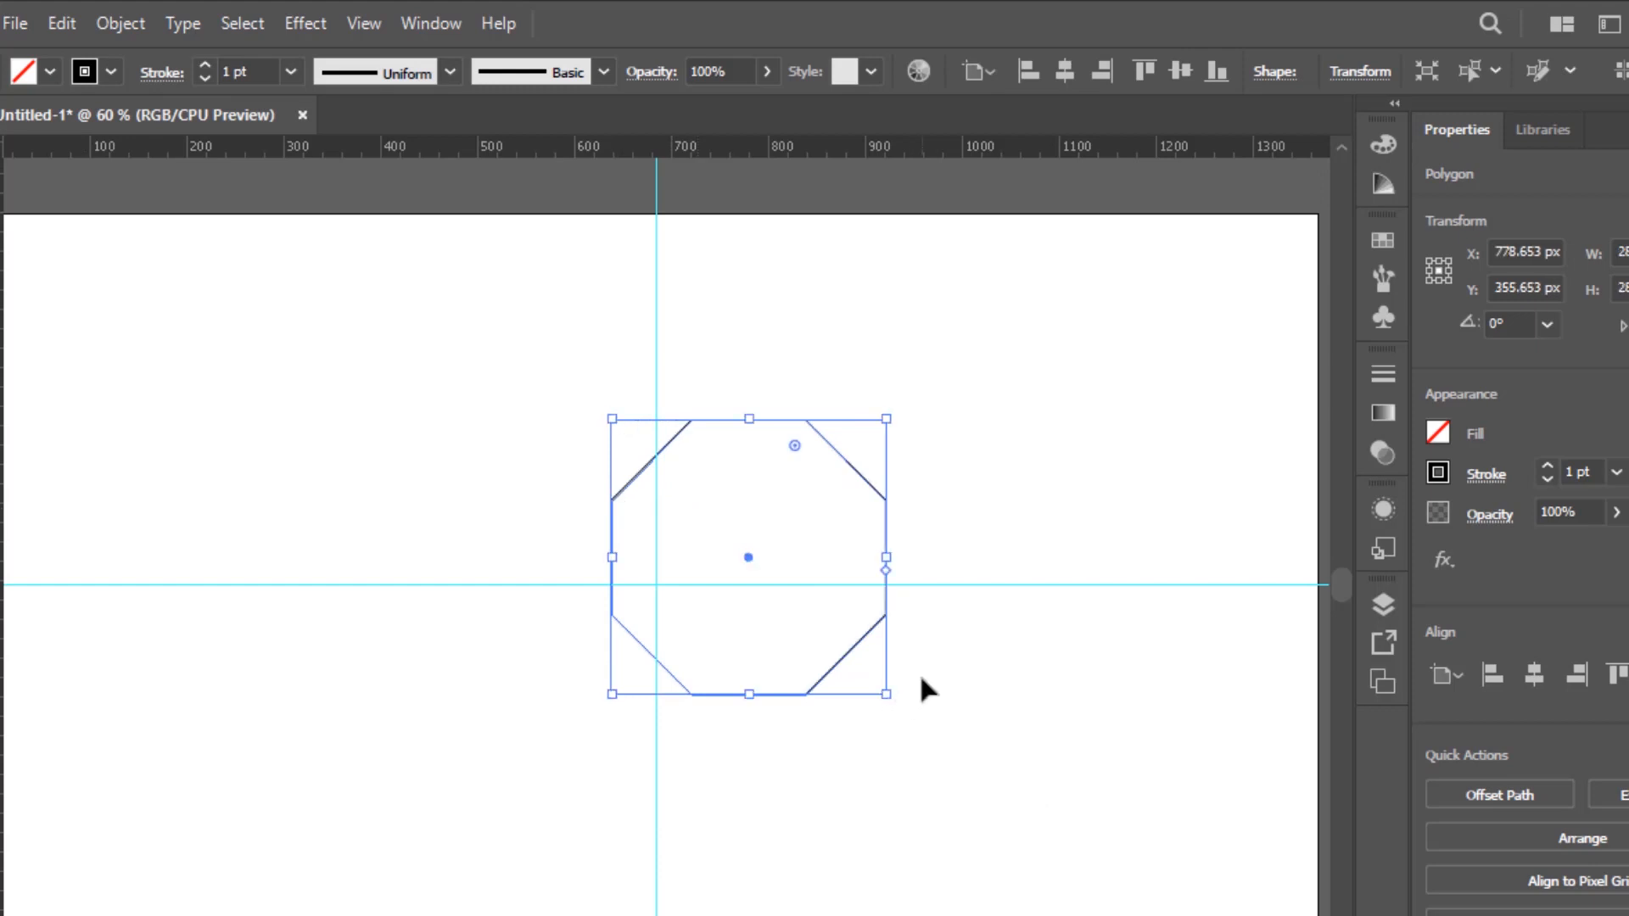
pyautogui.click(1066, 71)
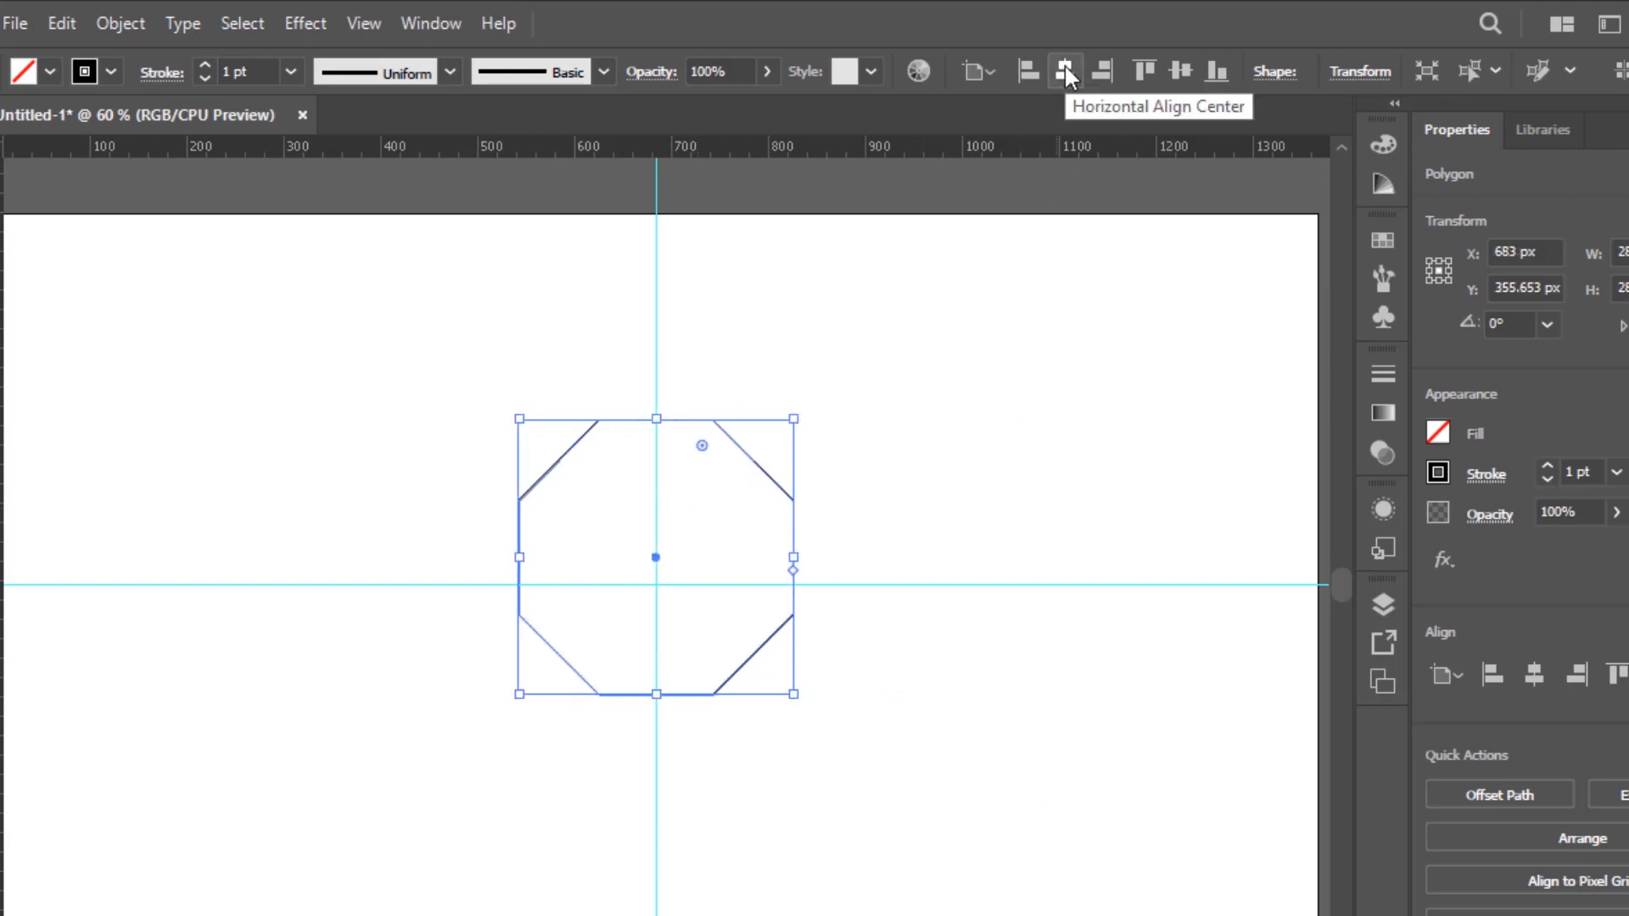
pyautogui.click(1179, 71)
pyautogui.click(932, 349)
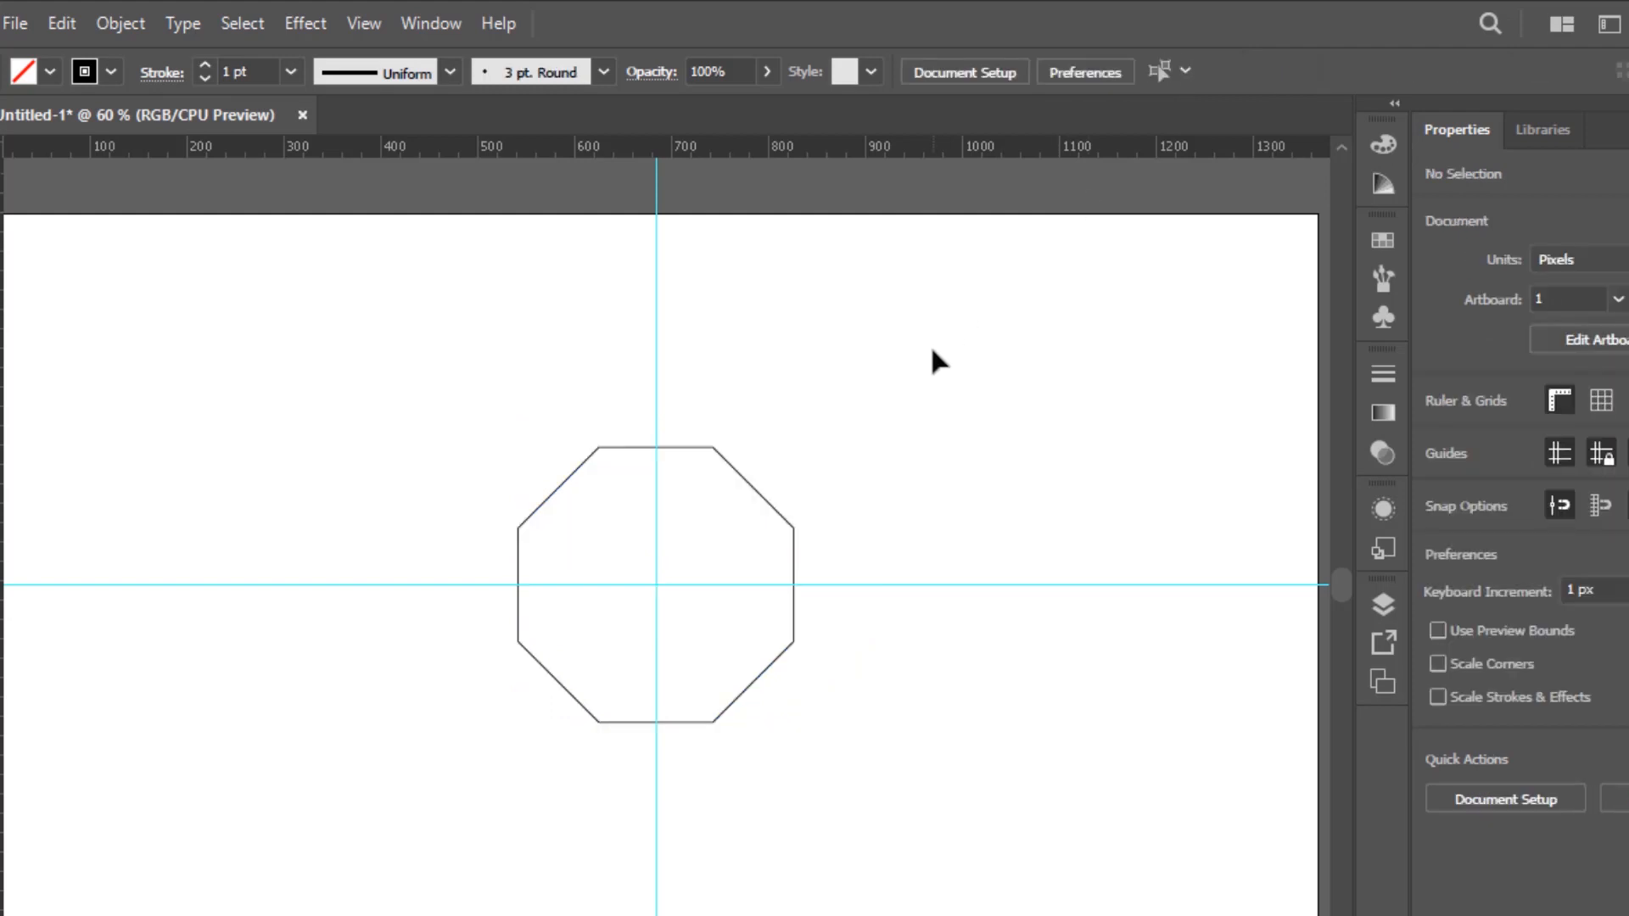
# Step: Rotate the centered octagon by 22.5° so that a corner points straight up
pyautogui.click(761, 484)
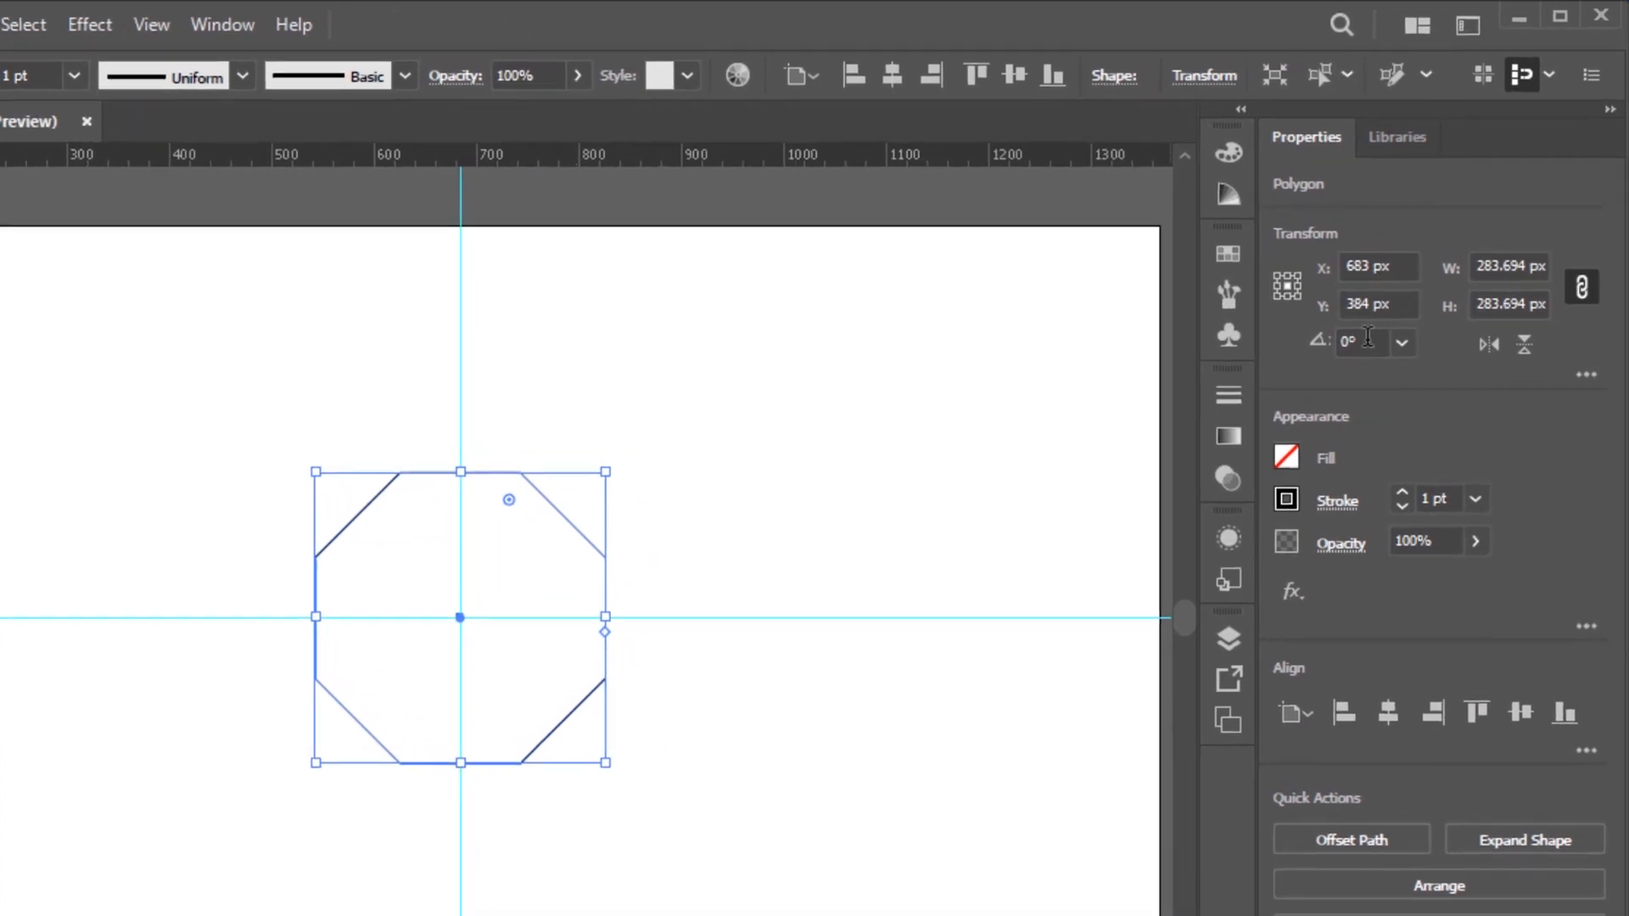
pyautogui.click(1368, 337)
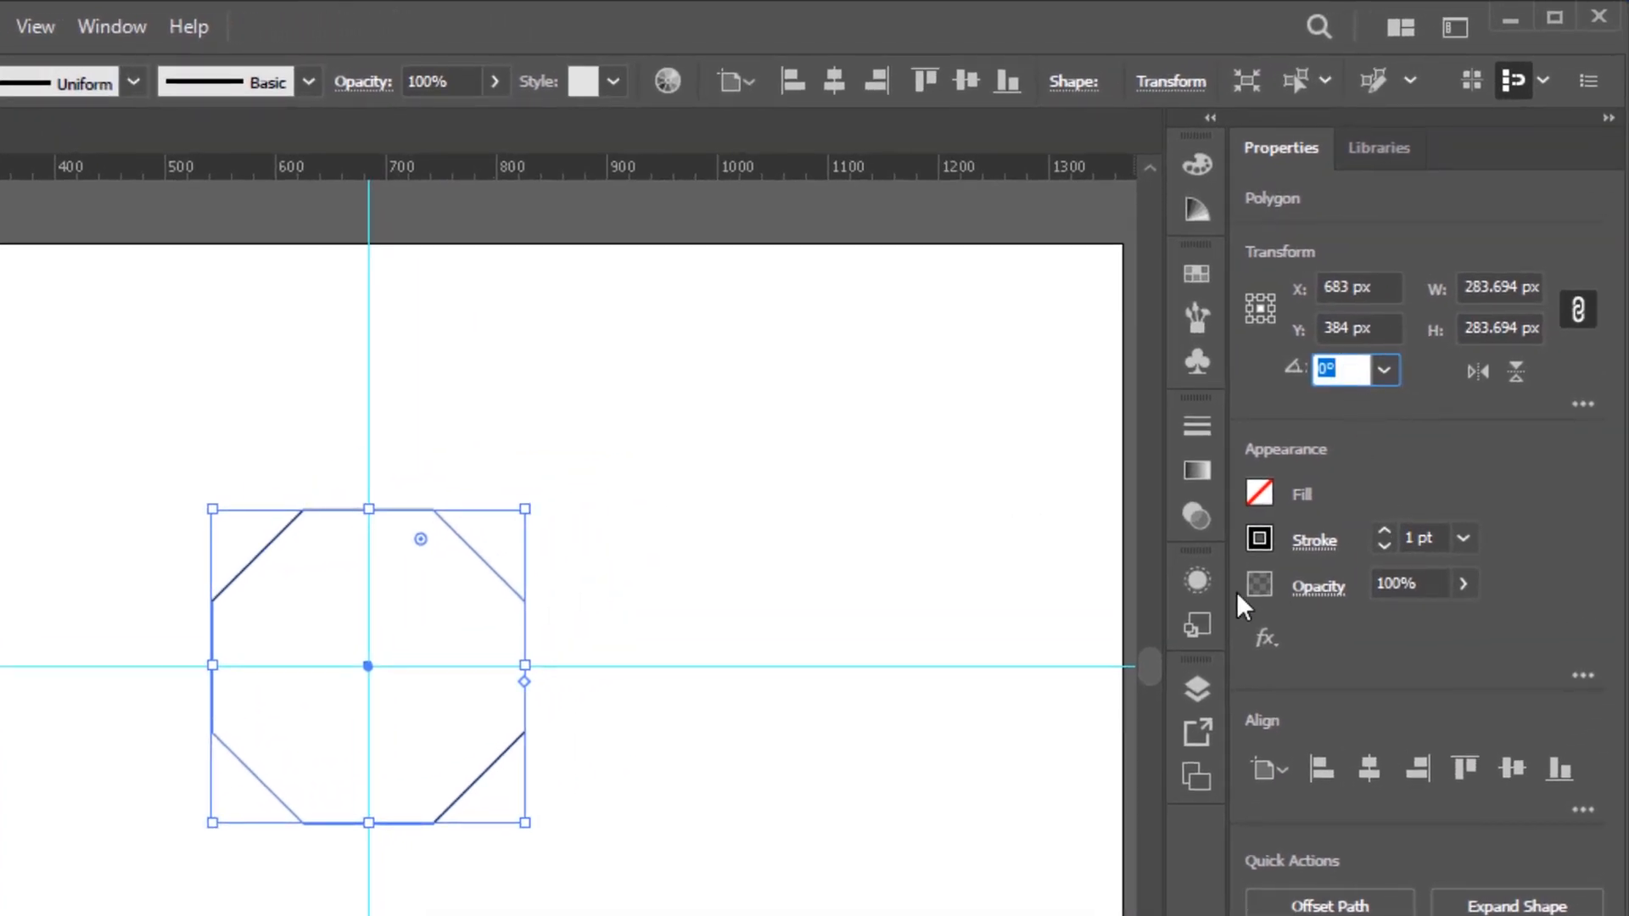
pyautogui.write('22.5')
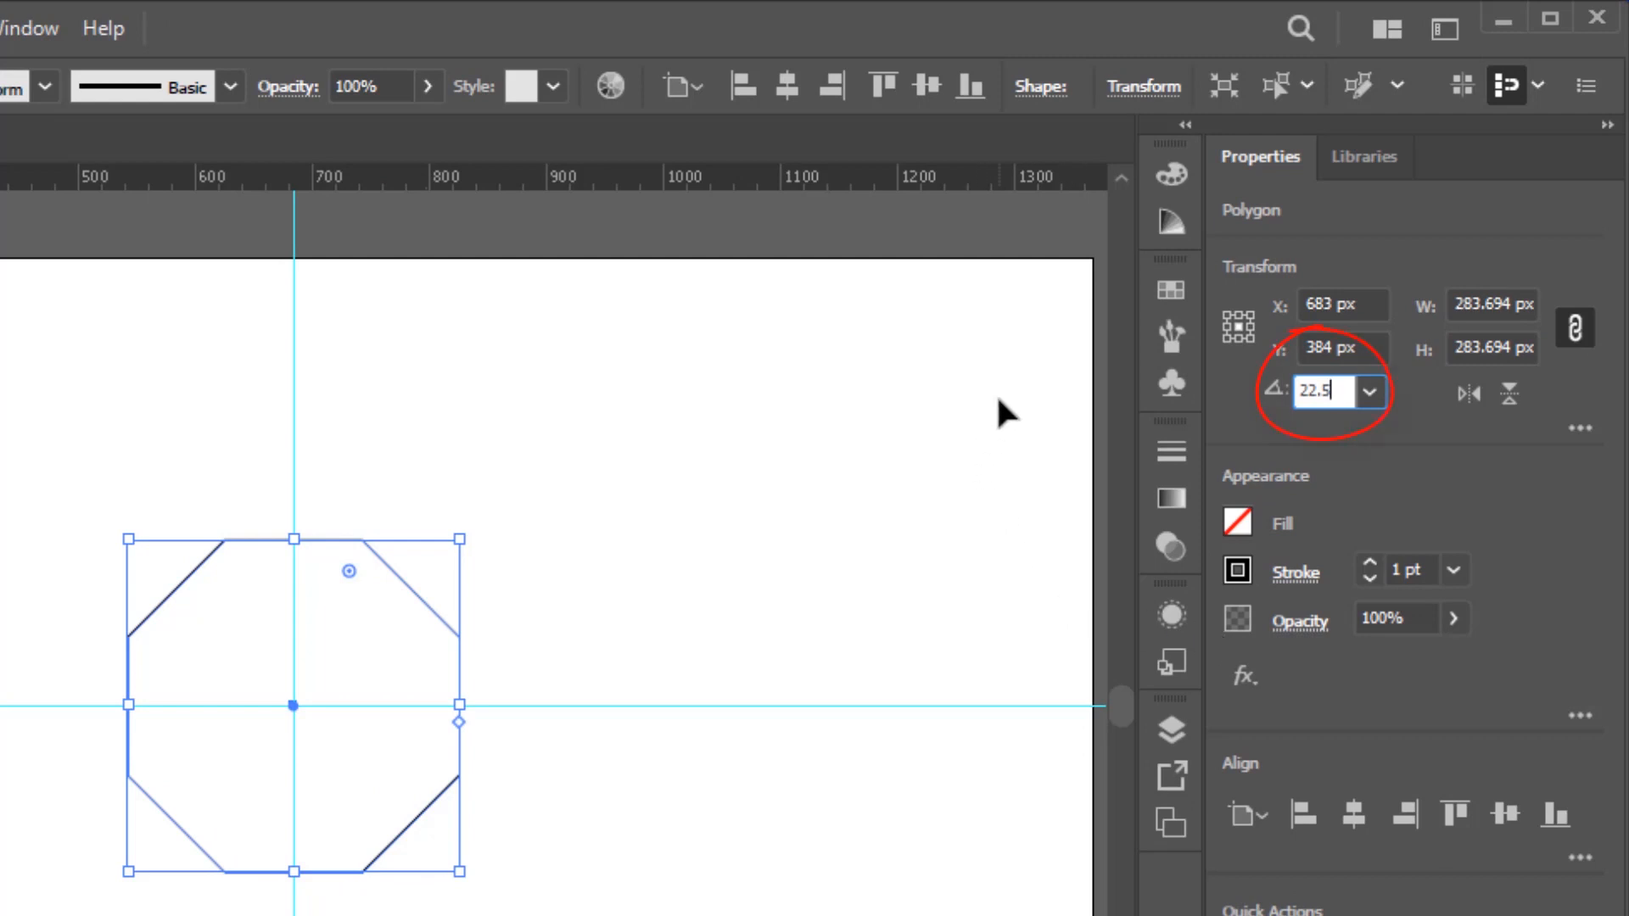
pyautogui.press('Tab')
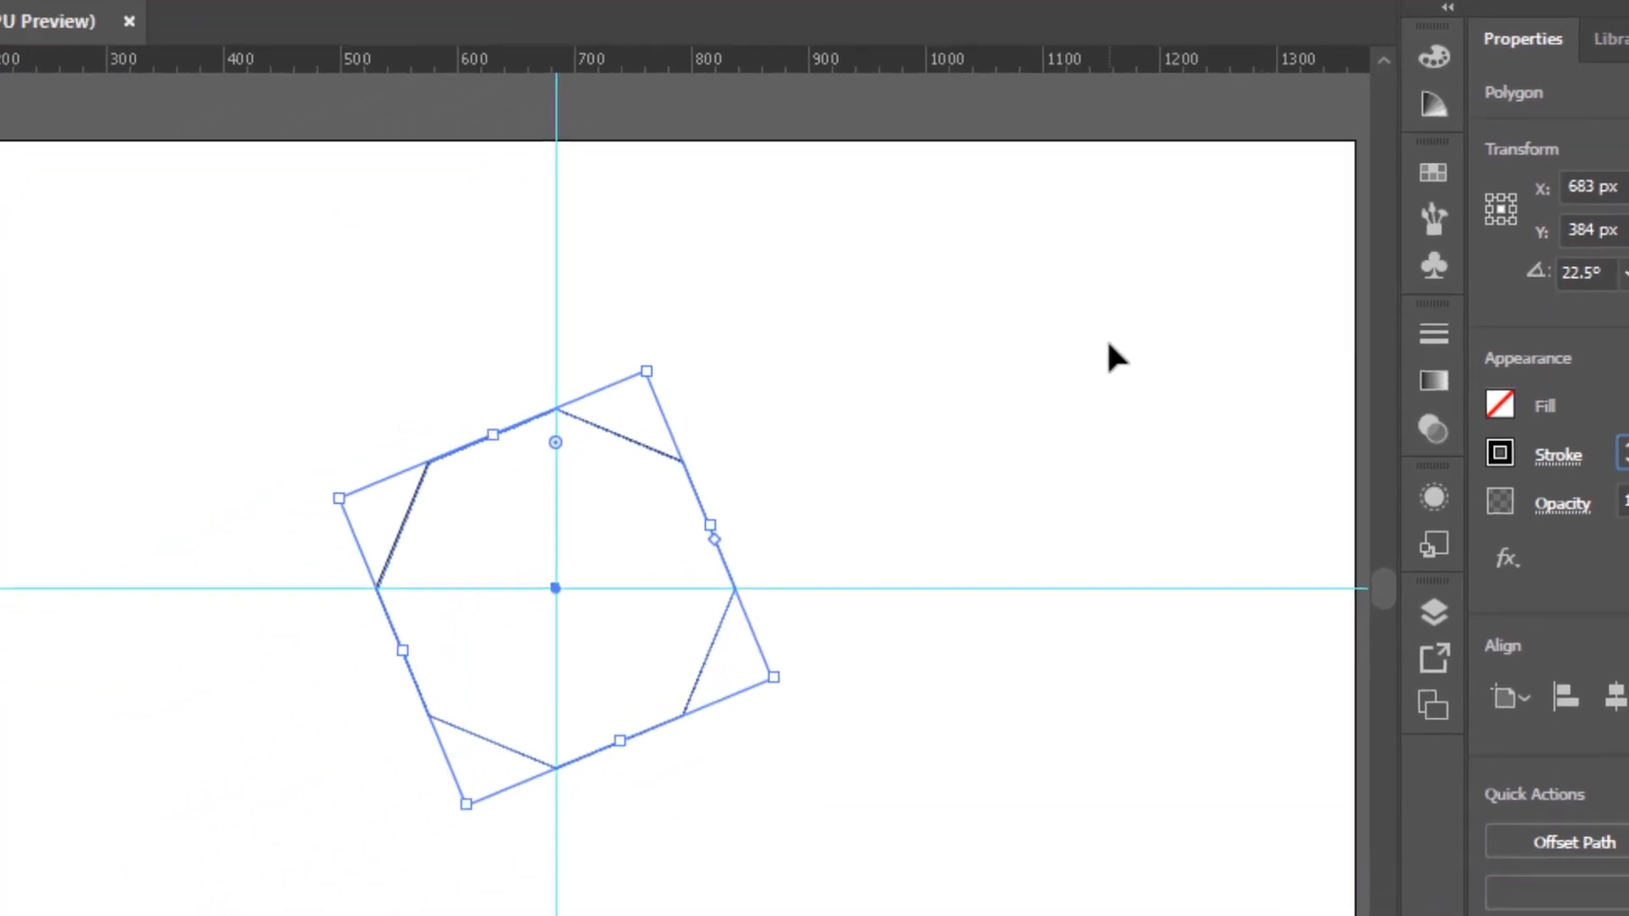
pyautogui.click(847, 460)
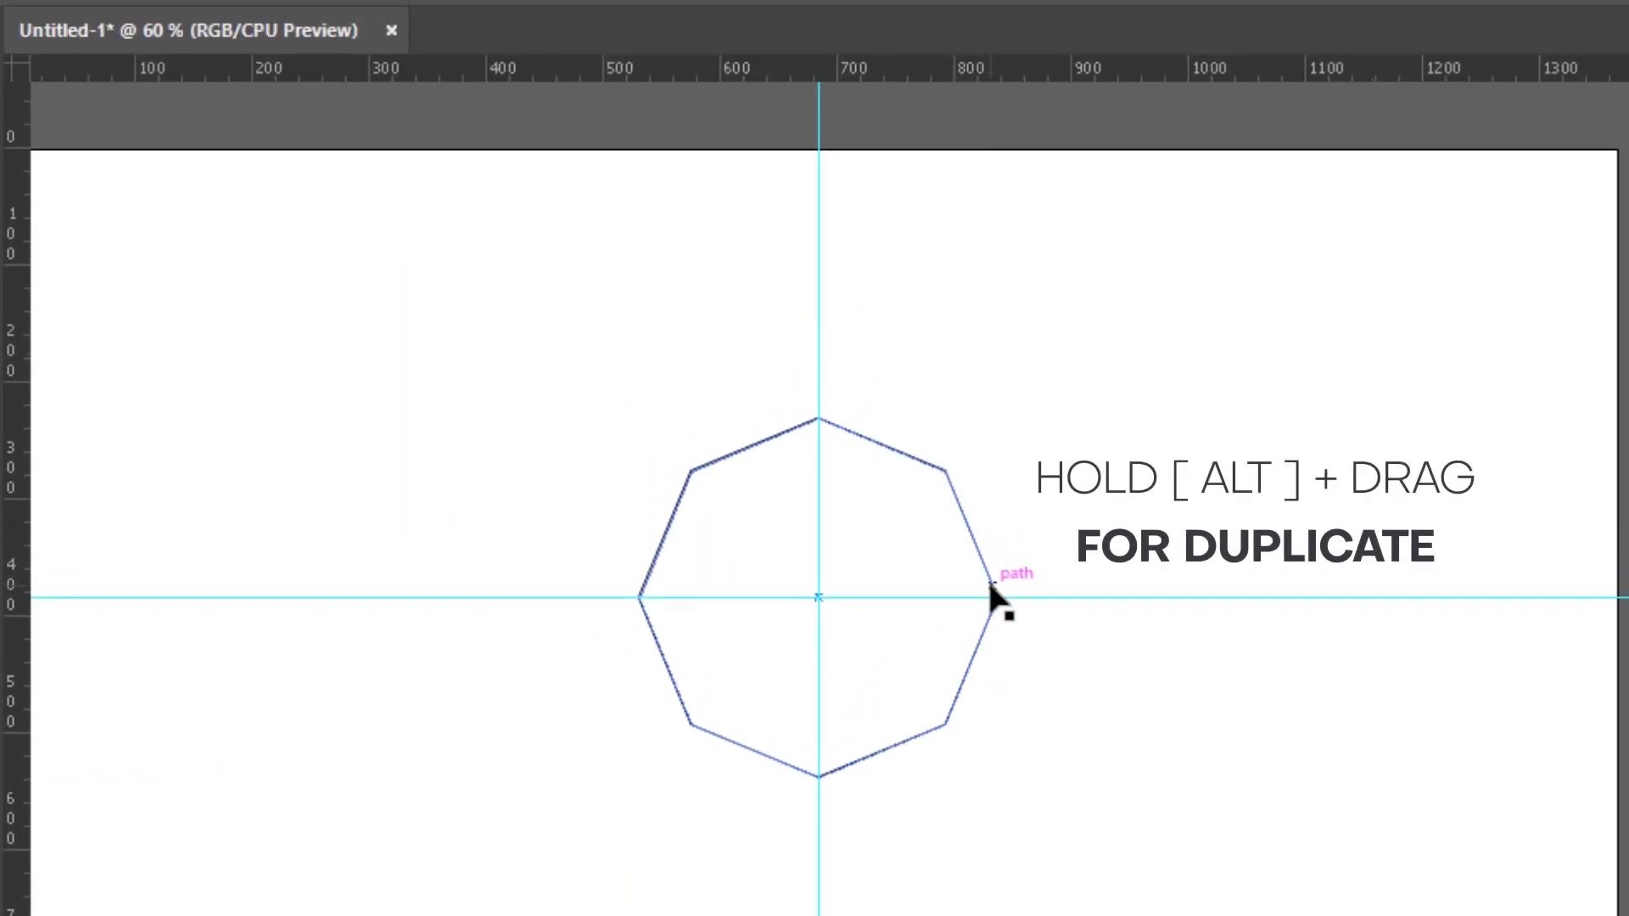
# Step: Duplicate the octagon straight up so the copy's lowest corner touches the original's top corner
pyautogui.moveTo(992, 588); pyautogui.dragTo(997, 237)
pyautogui.click(1134, 434)
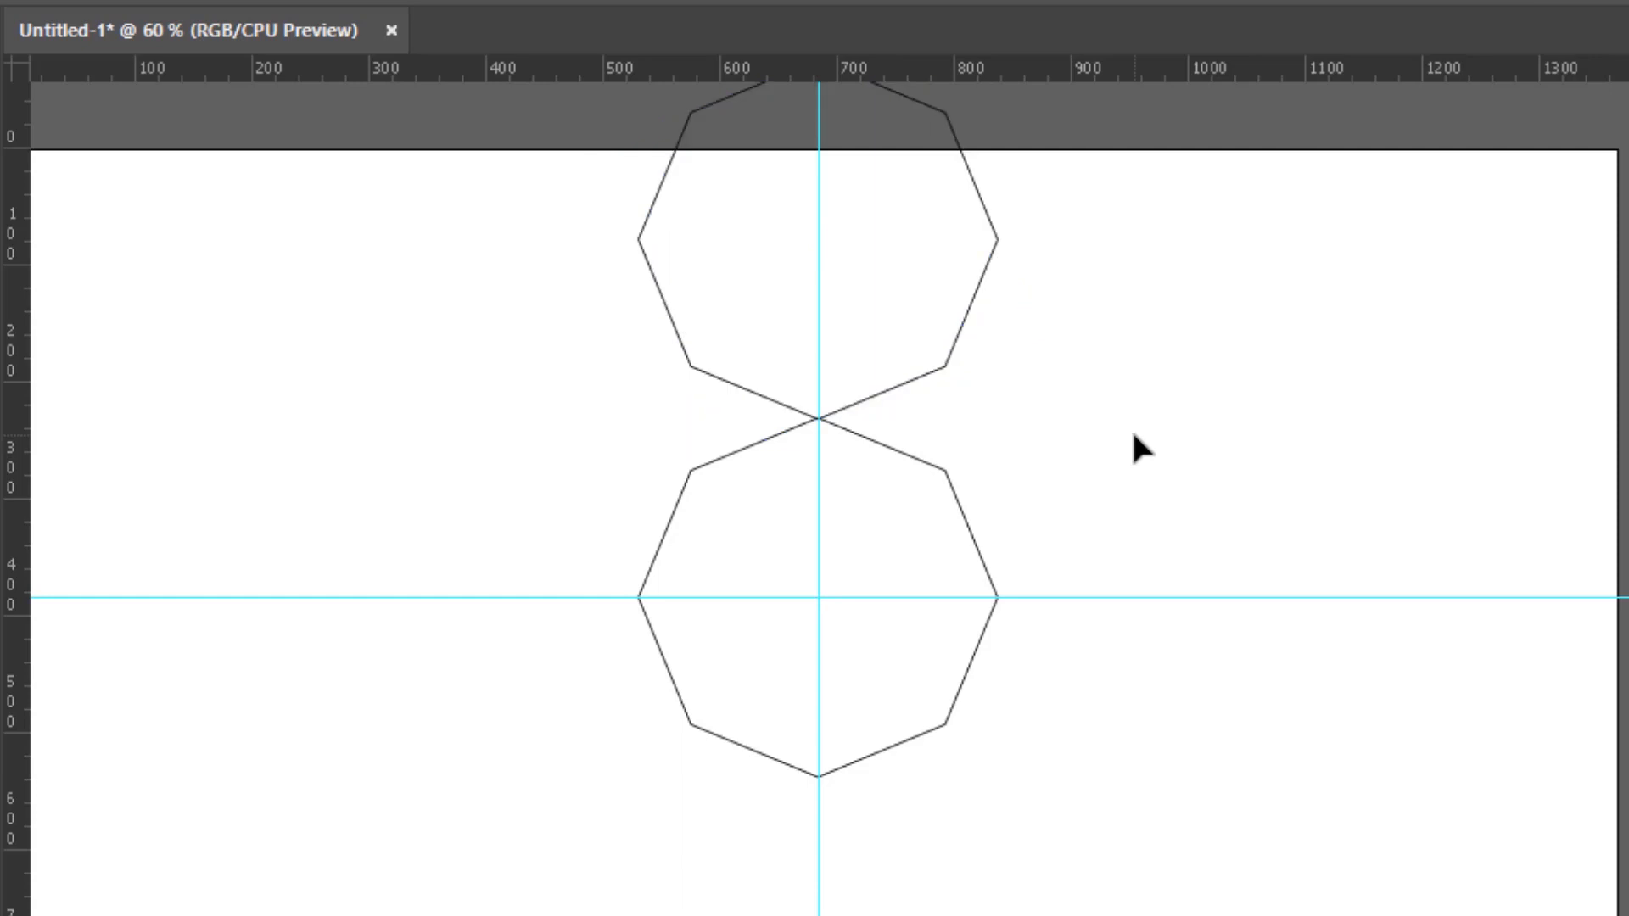
pyautogui.press('Tab')
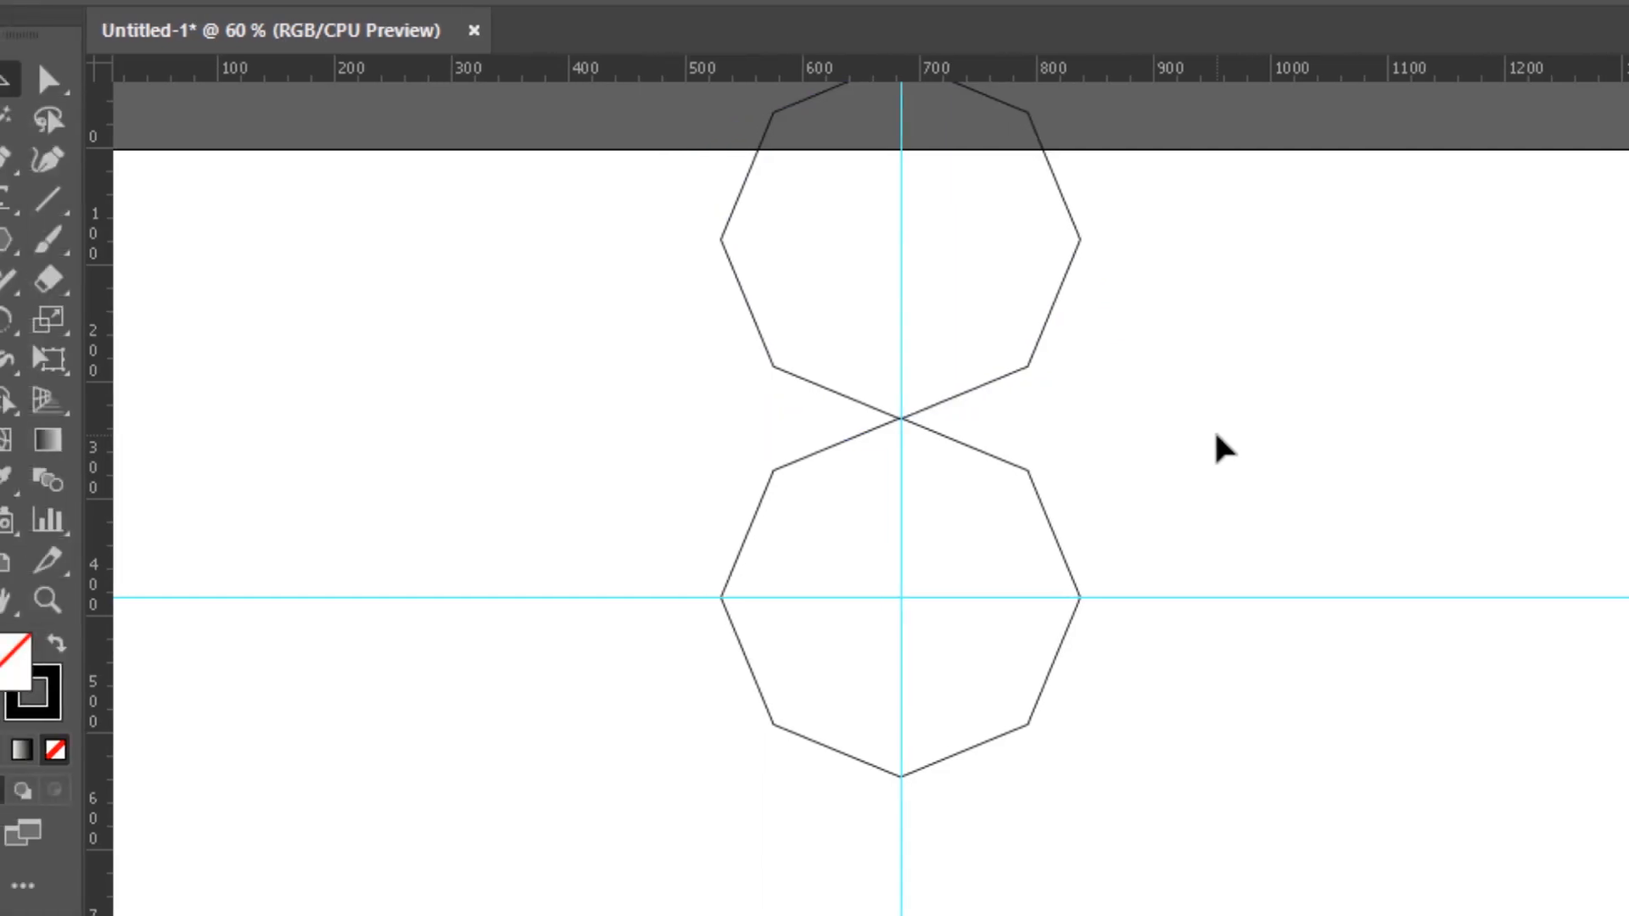
# Step: Draw a tall, narrow rectangle about 80 by 656 px along the vertical guide, across both octagons
pyautogui.click(41, 239)
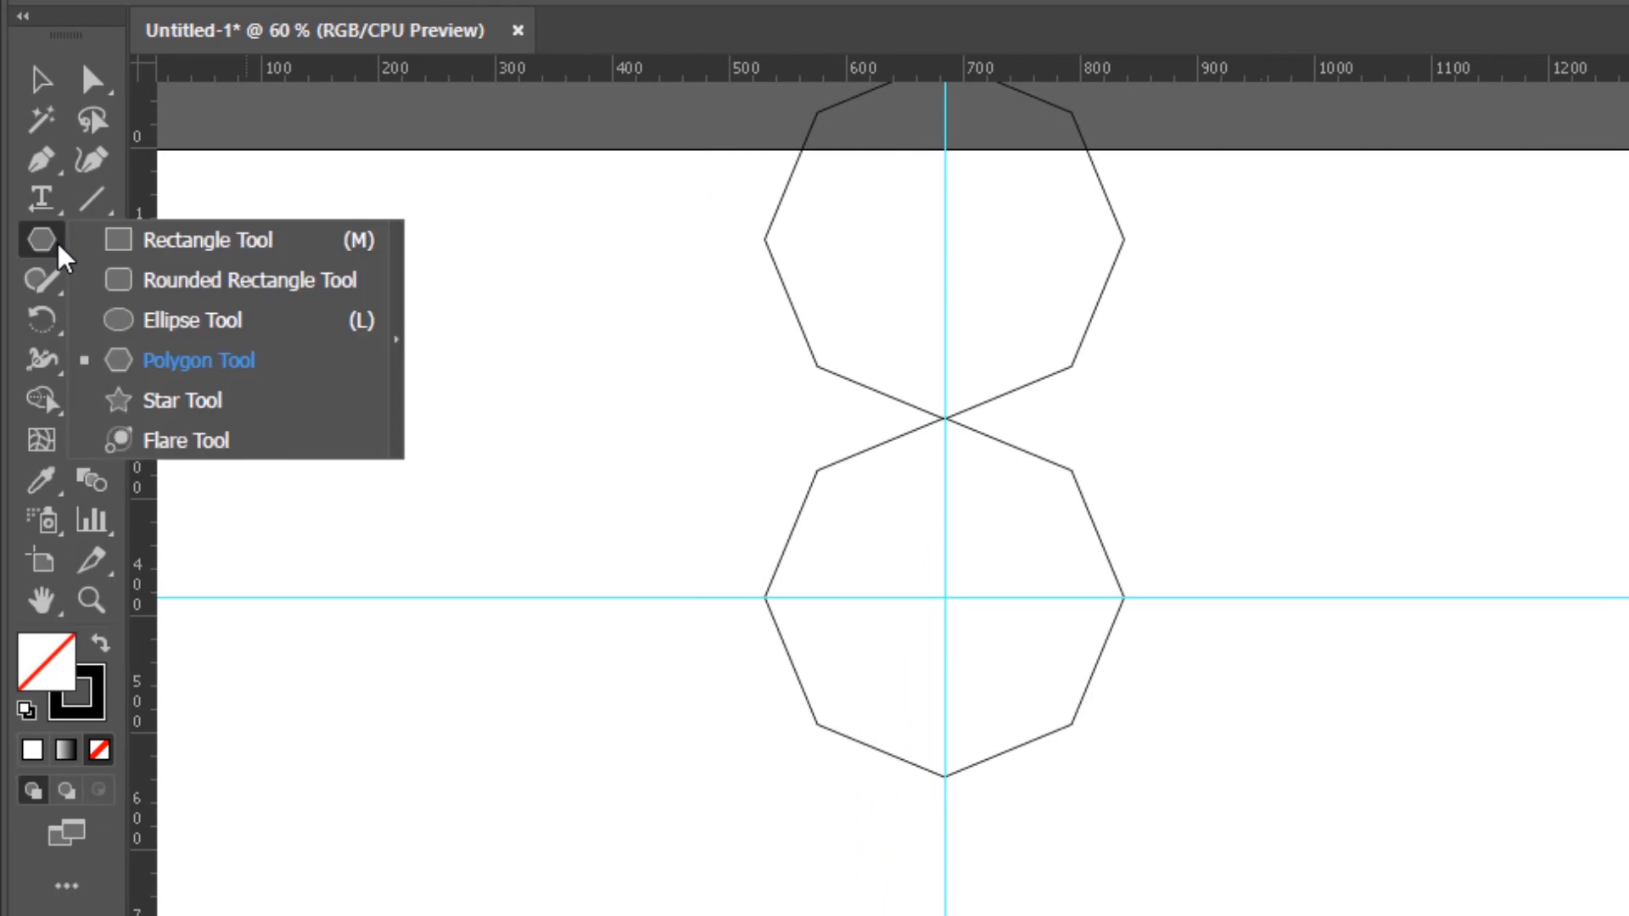
pyautogui.click(285, 246)
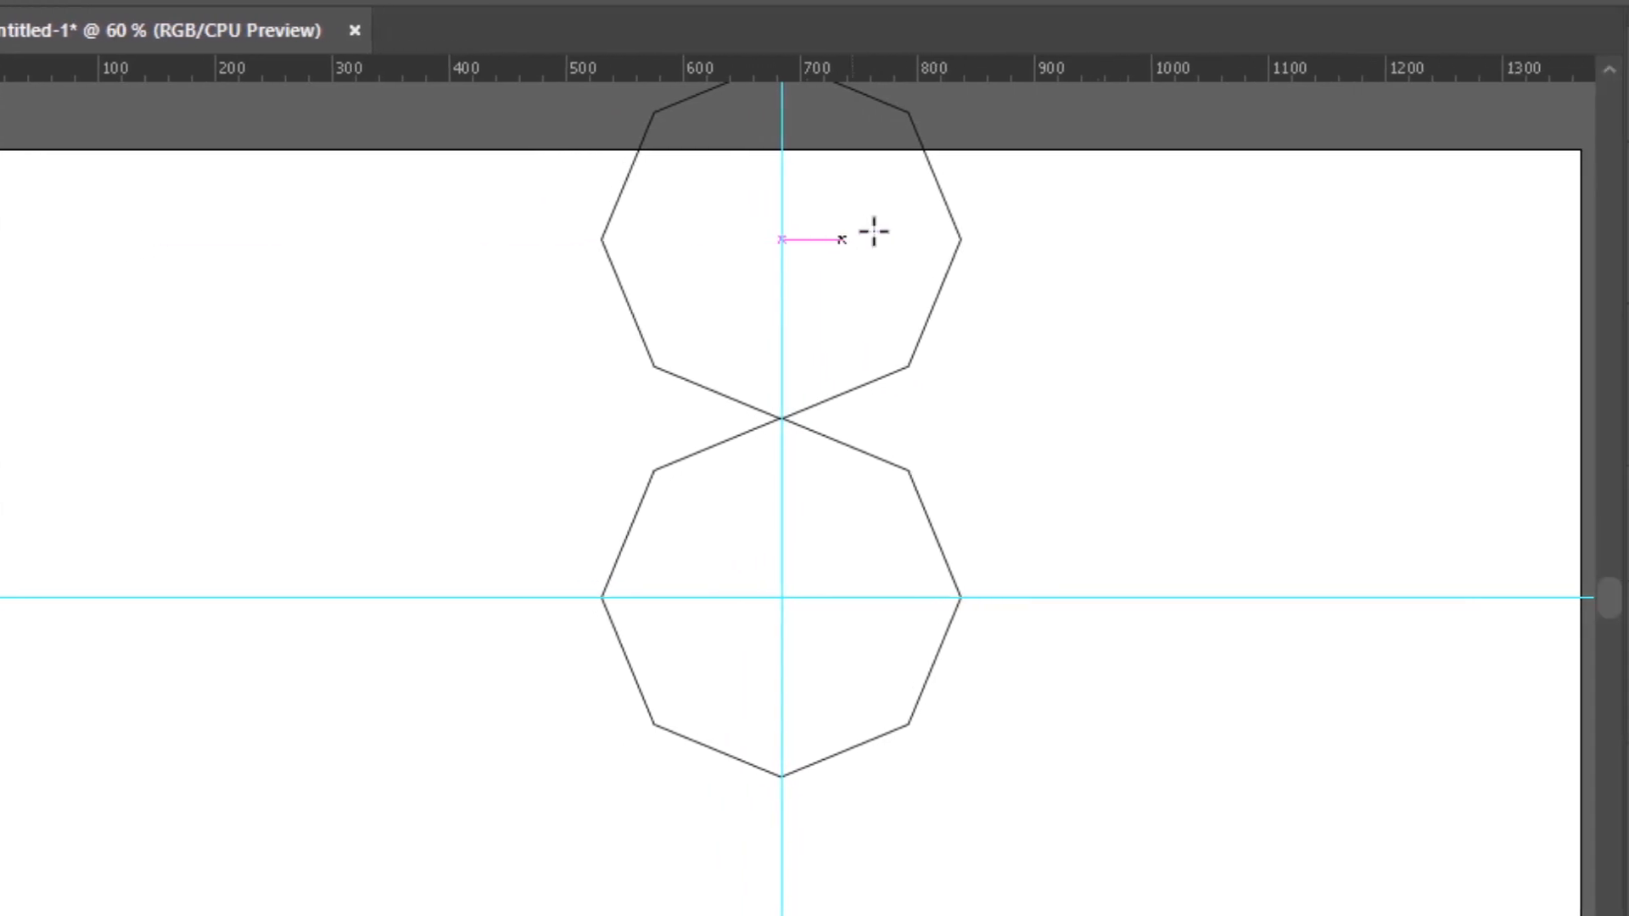
pyautogui.moveTo(789, 197); pyautogui.dragTo(703, 799)
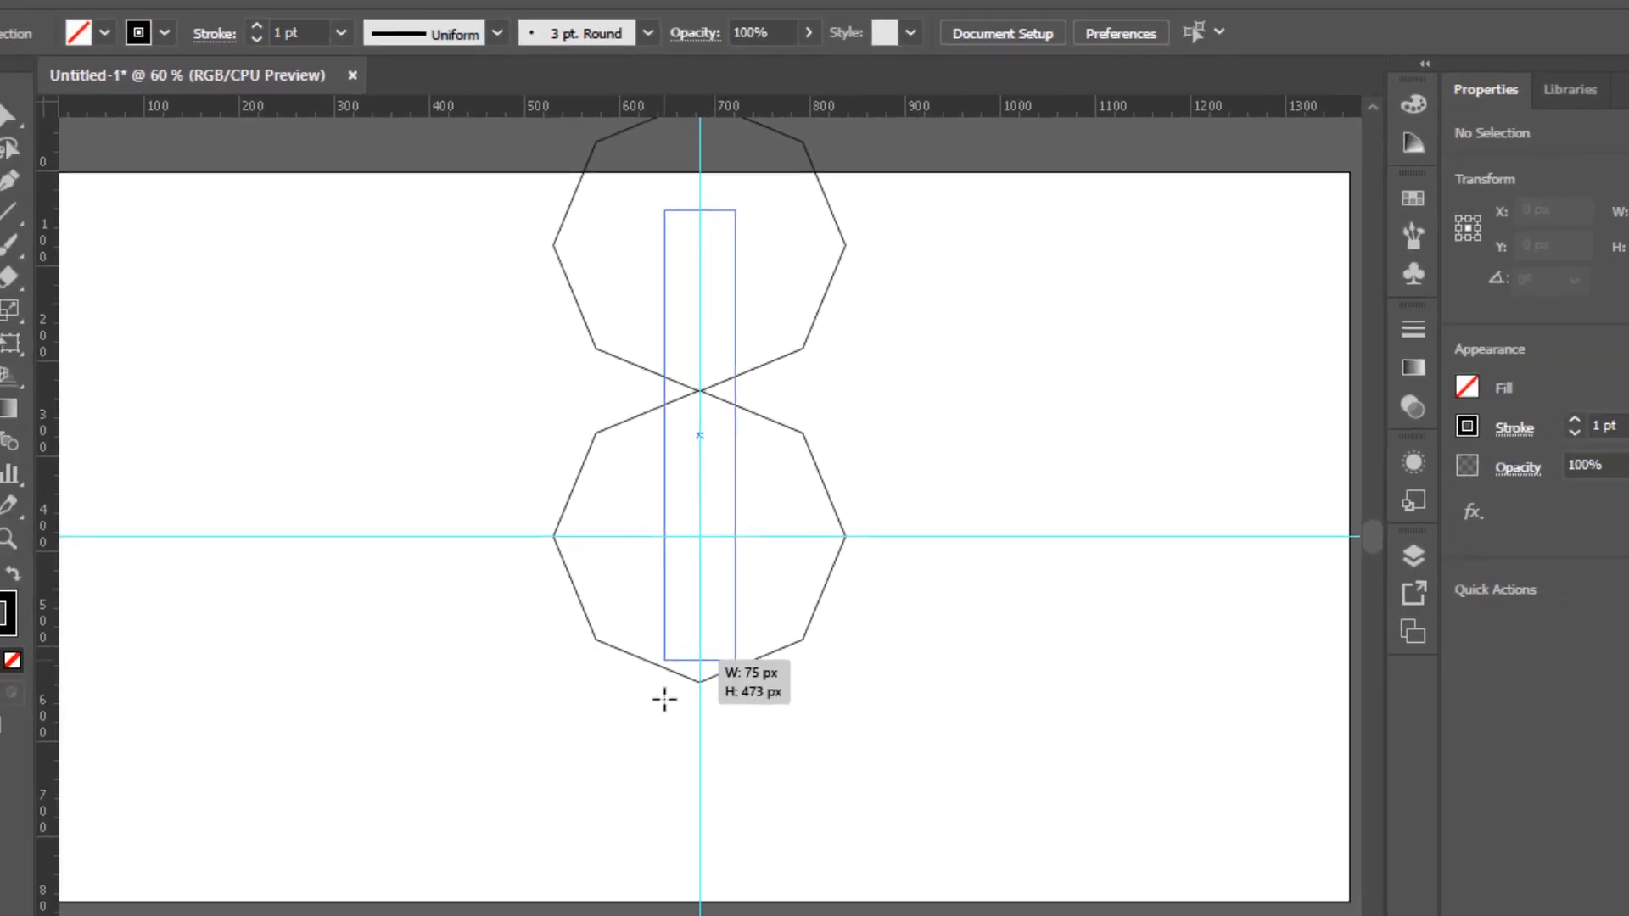
pyautogui.moveTo(664, 700); pyautogui.dragTo(657, 827)
pyautogui.moveTo(640, 761); pyautogui.dragTo(640, 767)
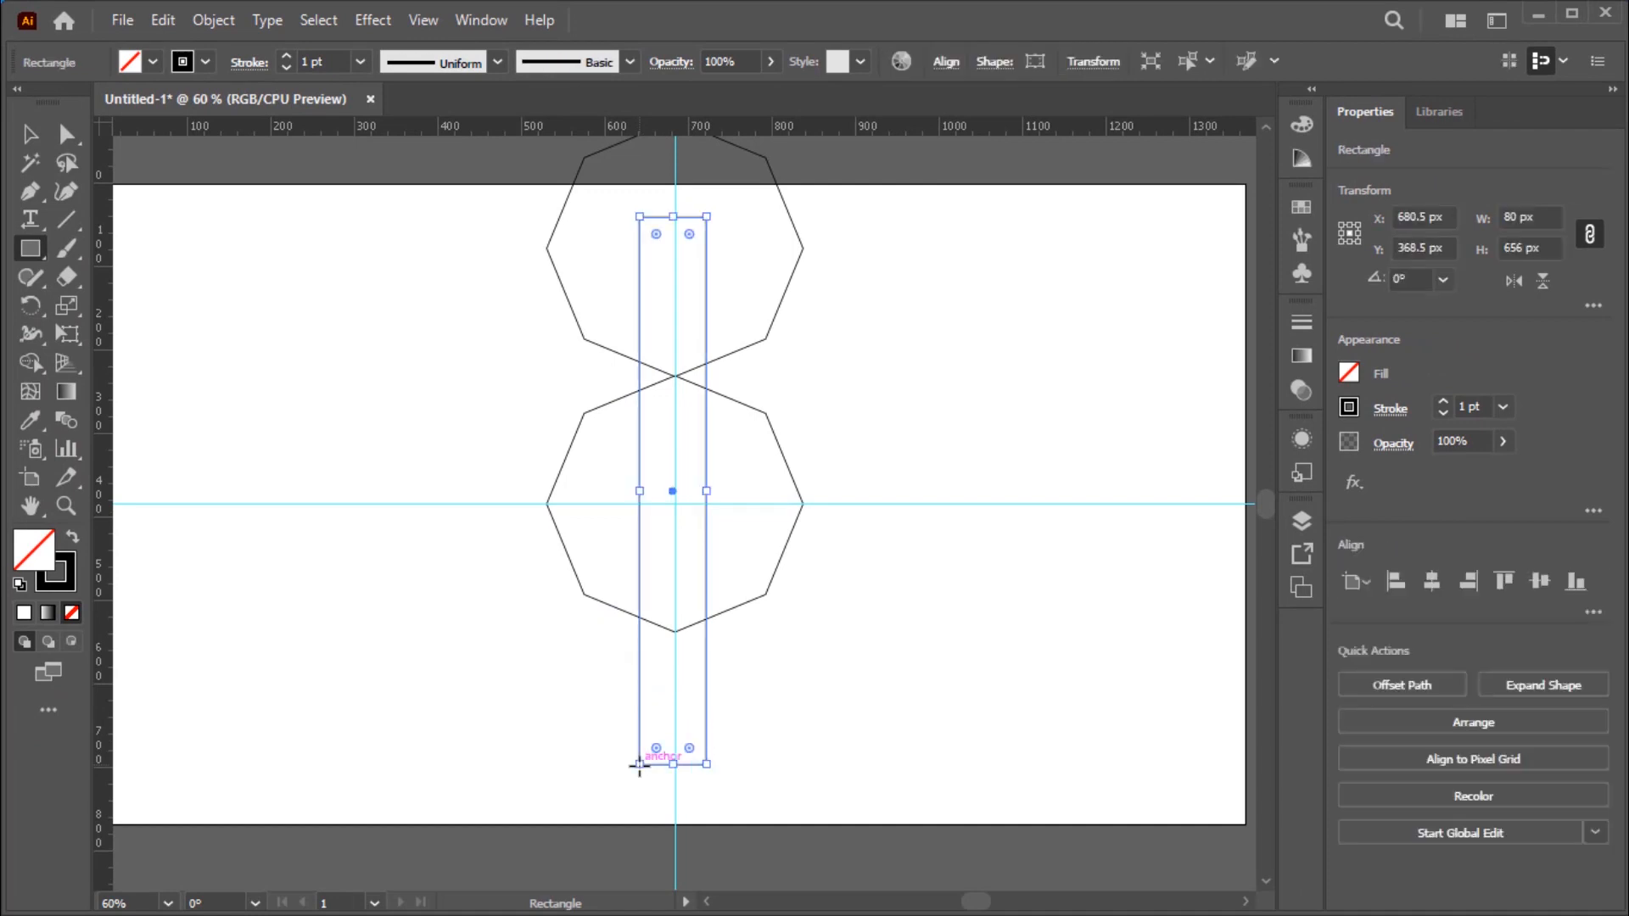
# Step: Center the tall rectangle horizontally and vertically on the artboard
pyautogui.click(32, 134)
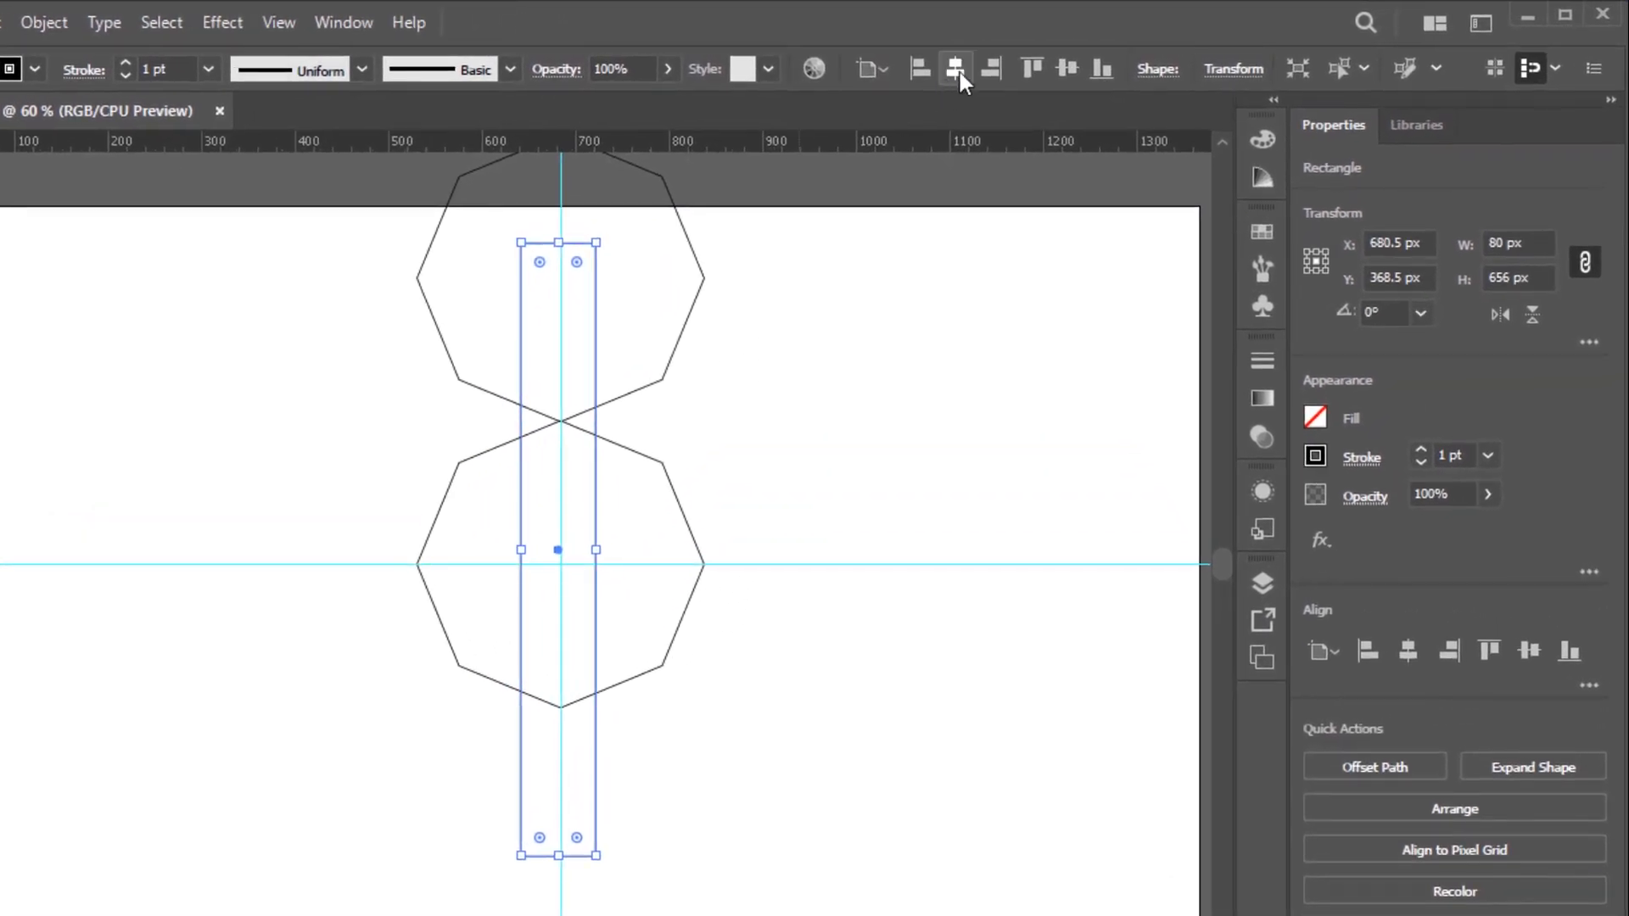
pyautogui.click(1011, 65)
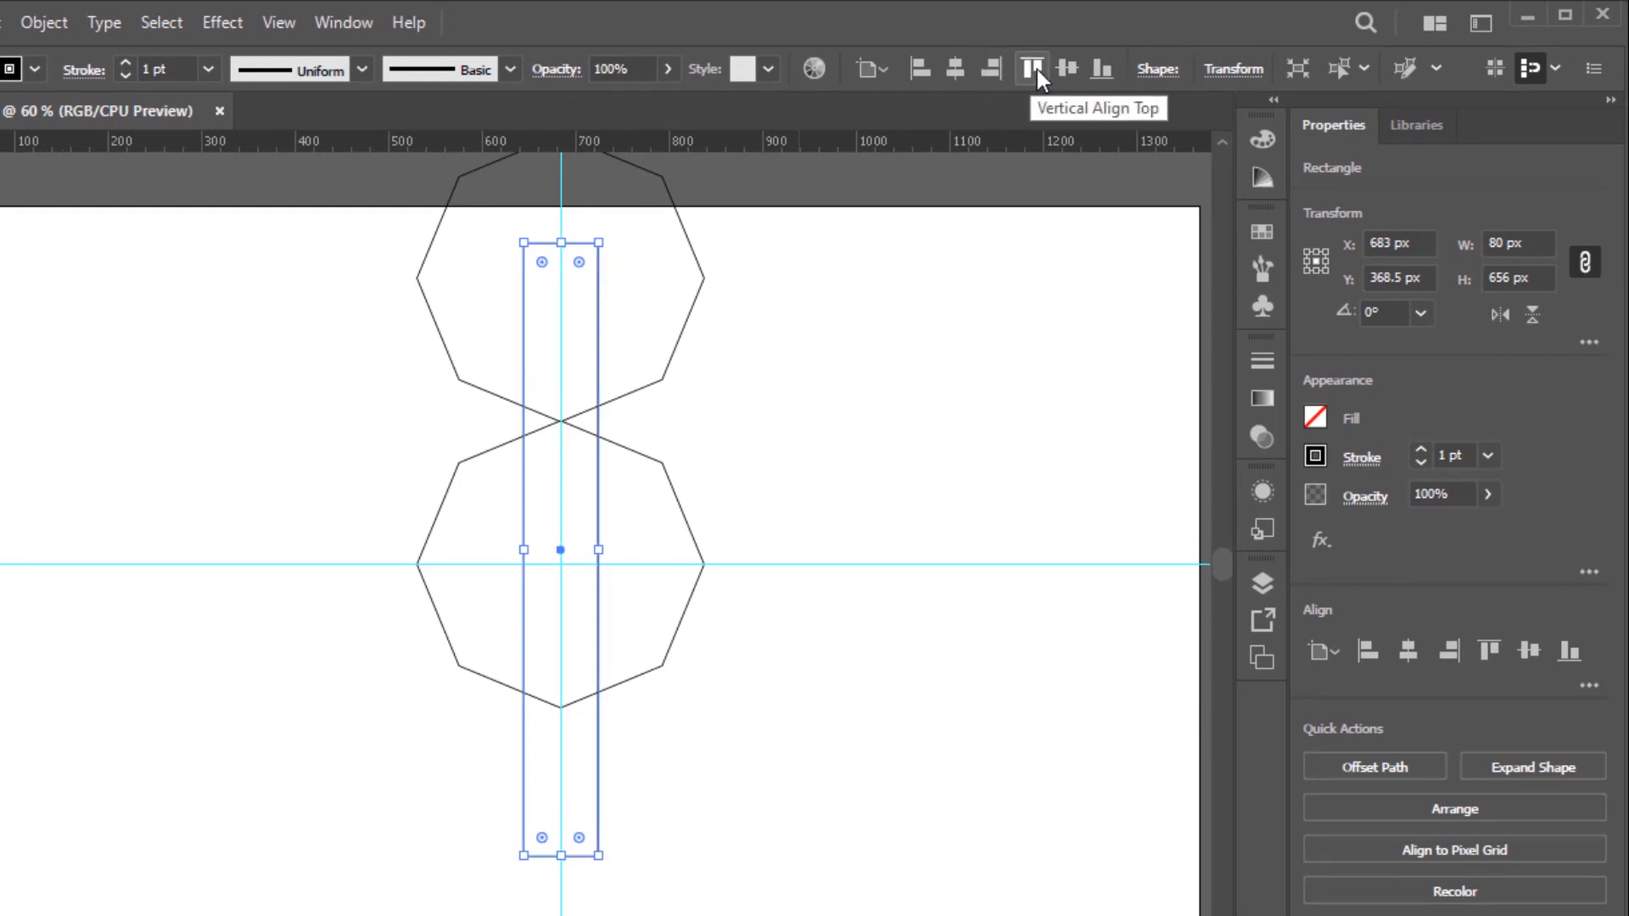
pyautogui.click(1067, 69)
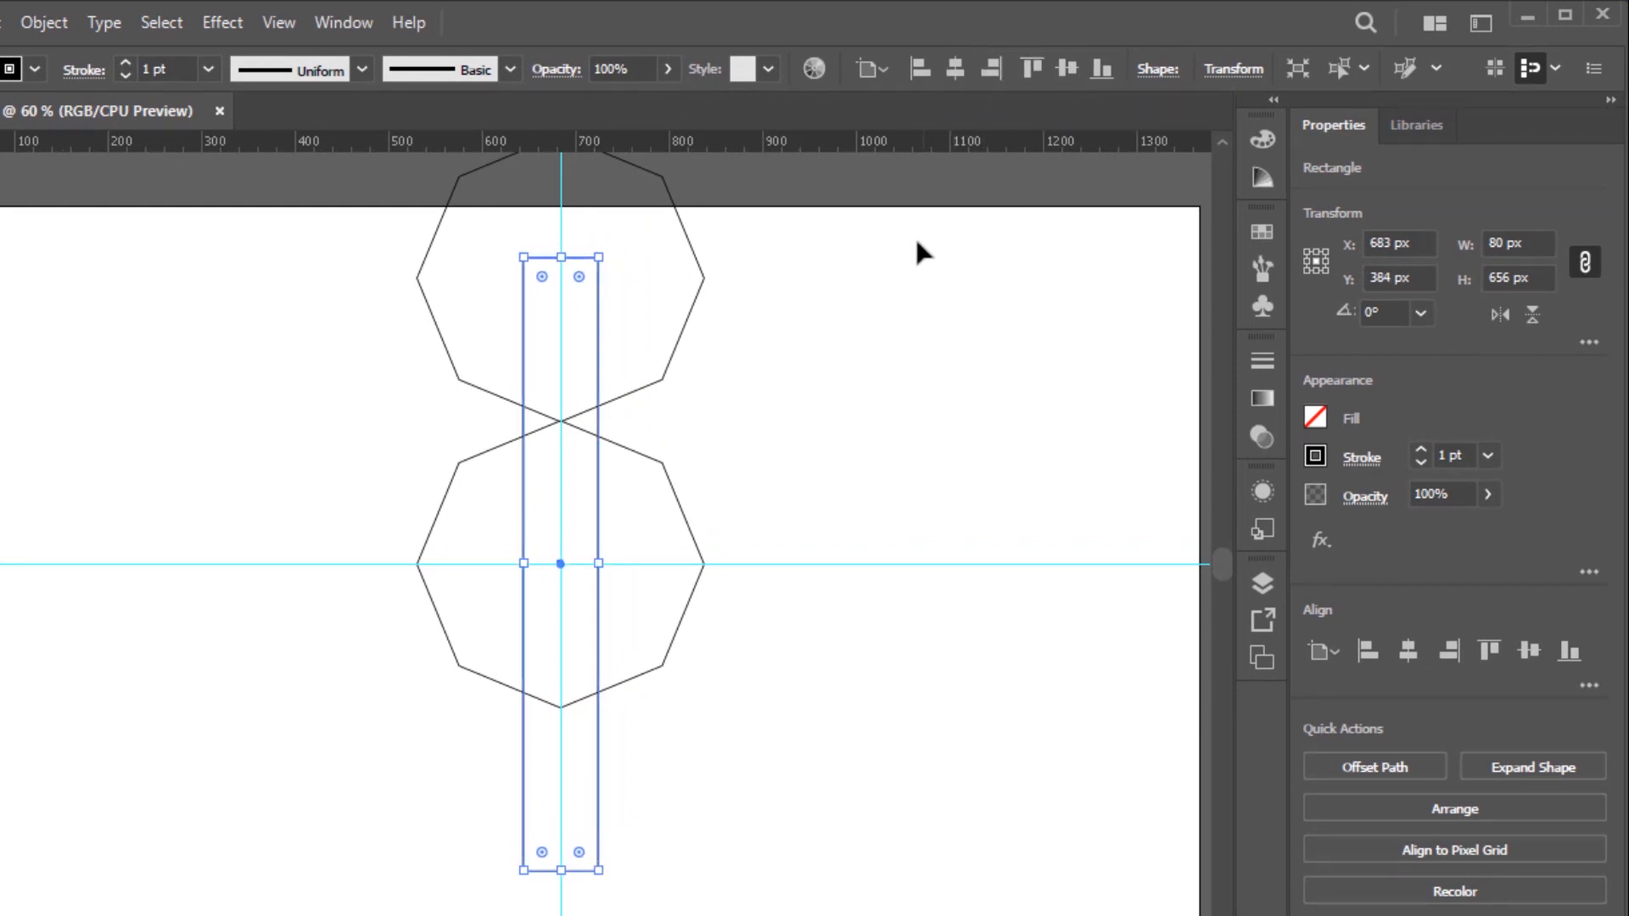
pyautogui.click(838, 274)
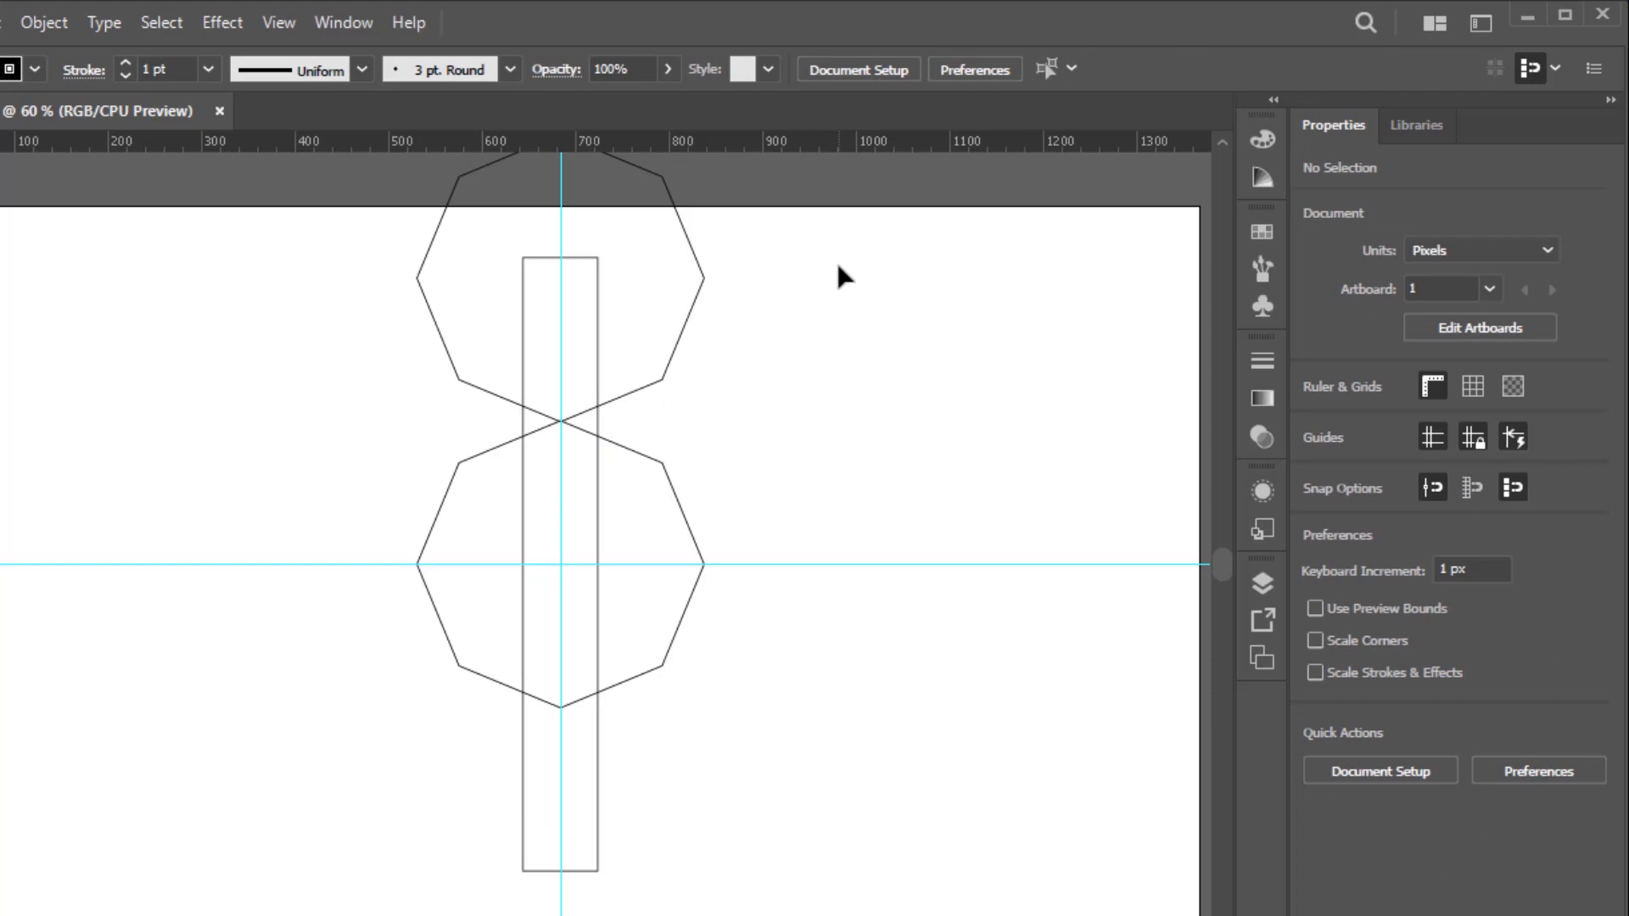
# Step: Lock the octagon at the center of the artboard
pyautogui.click(673, 495)
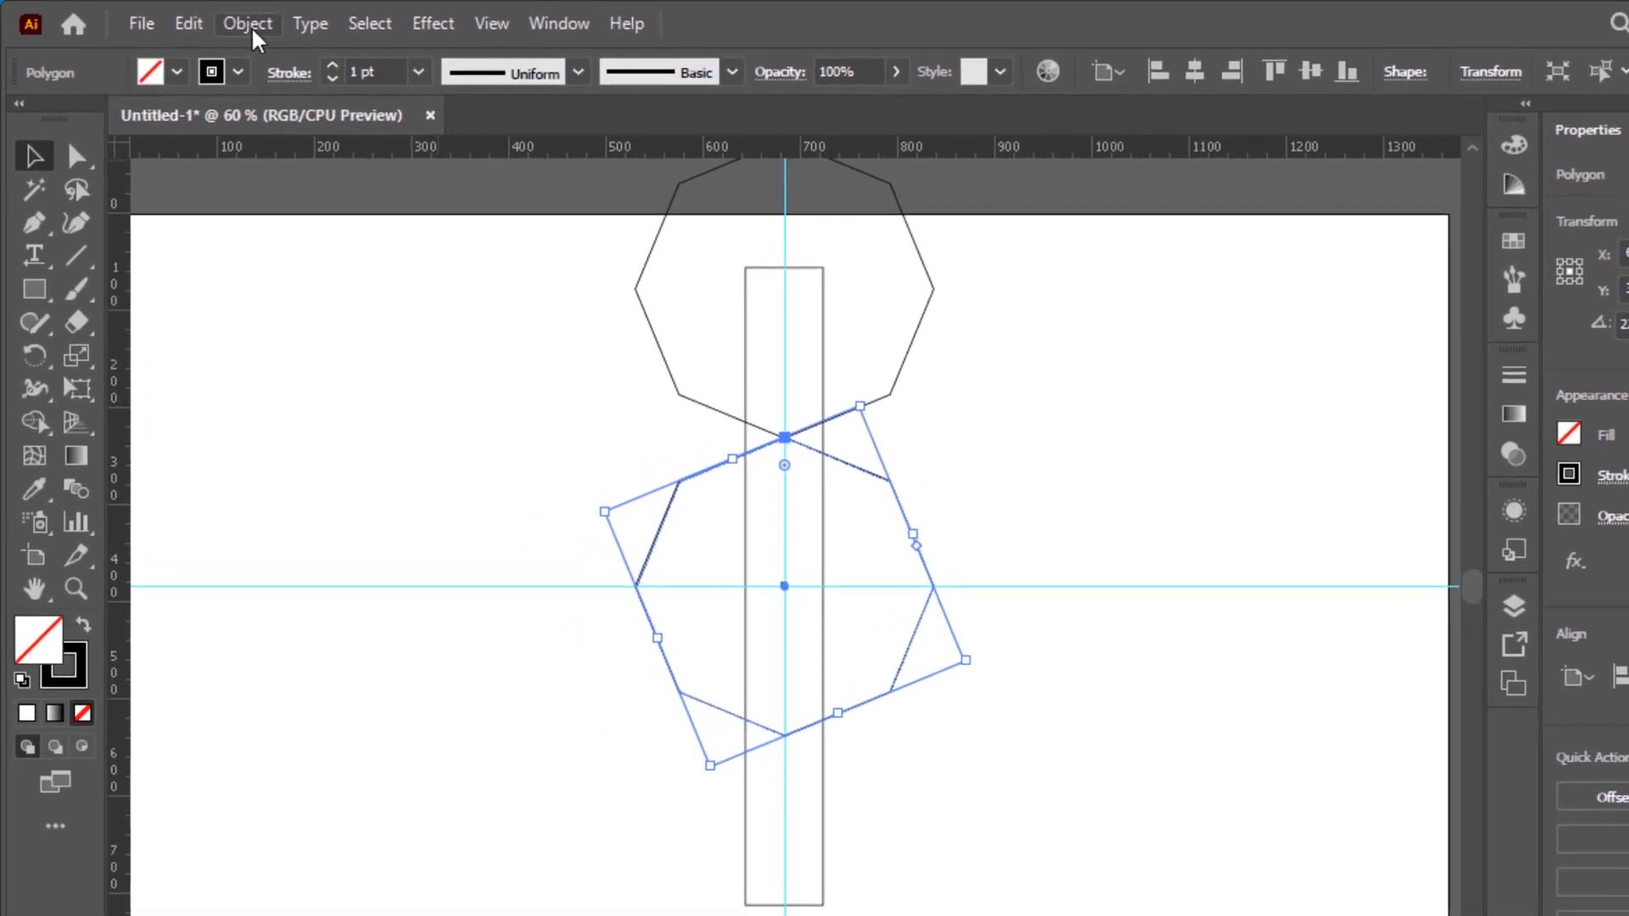
pyautogui.click(252, 31)
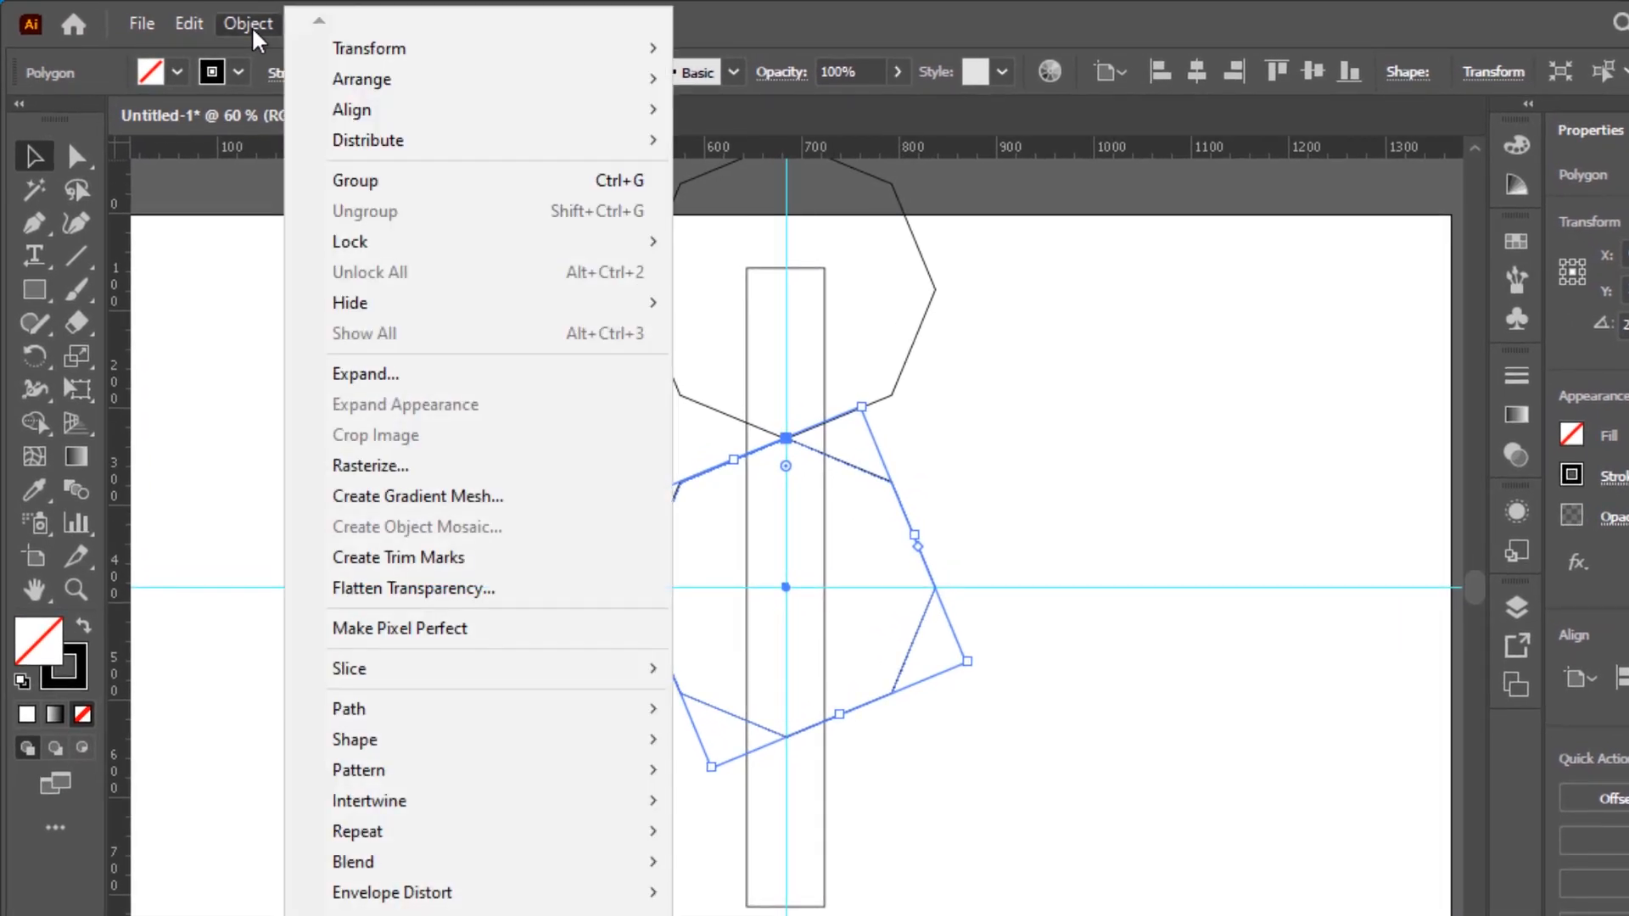
pyautogui.moveTo(365, 252)
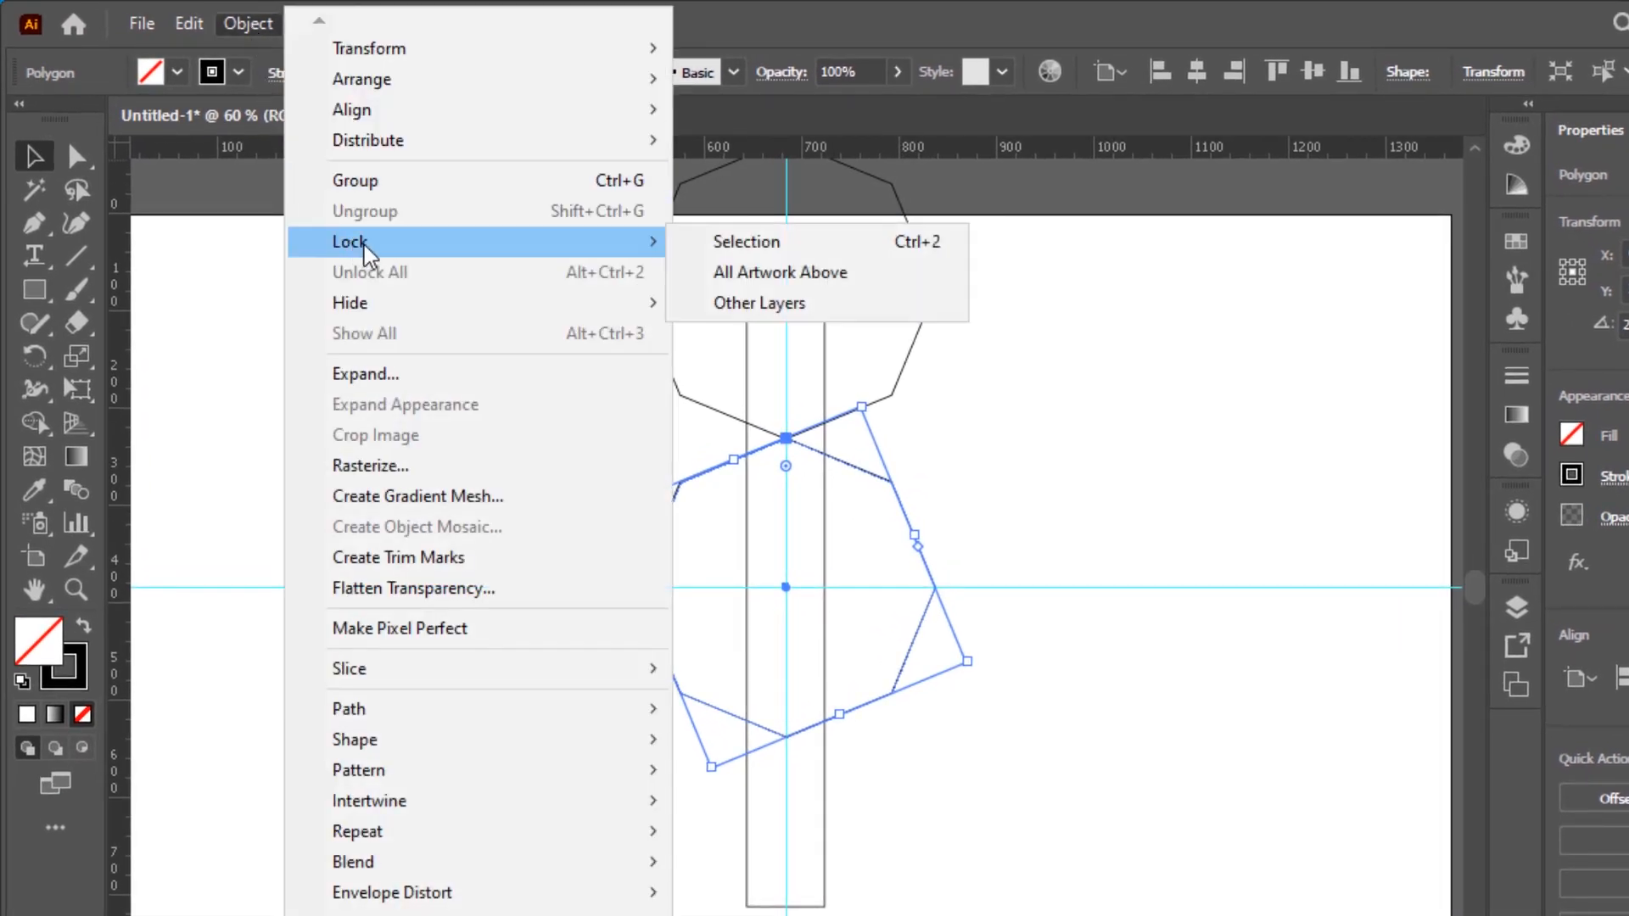
pyautogui.click(879, 247)
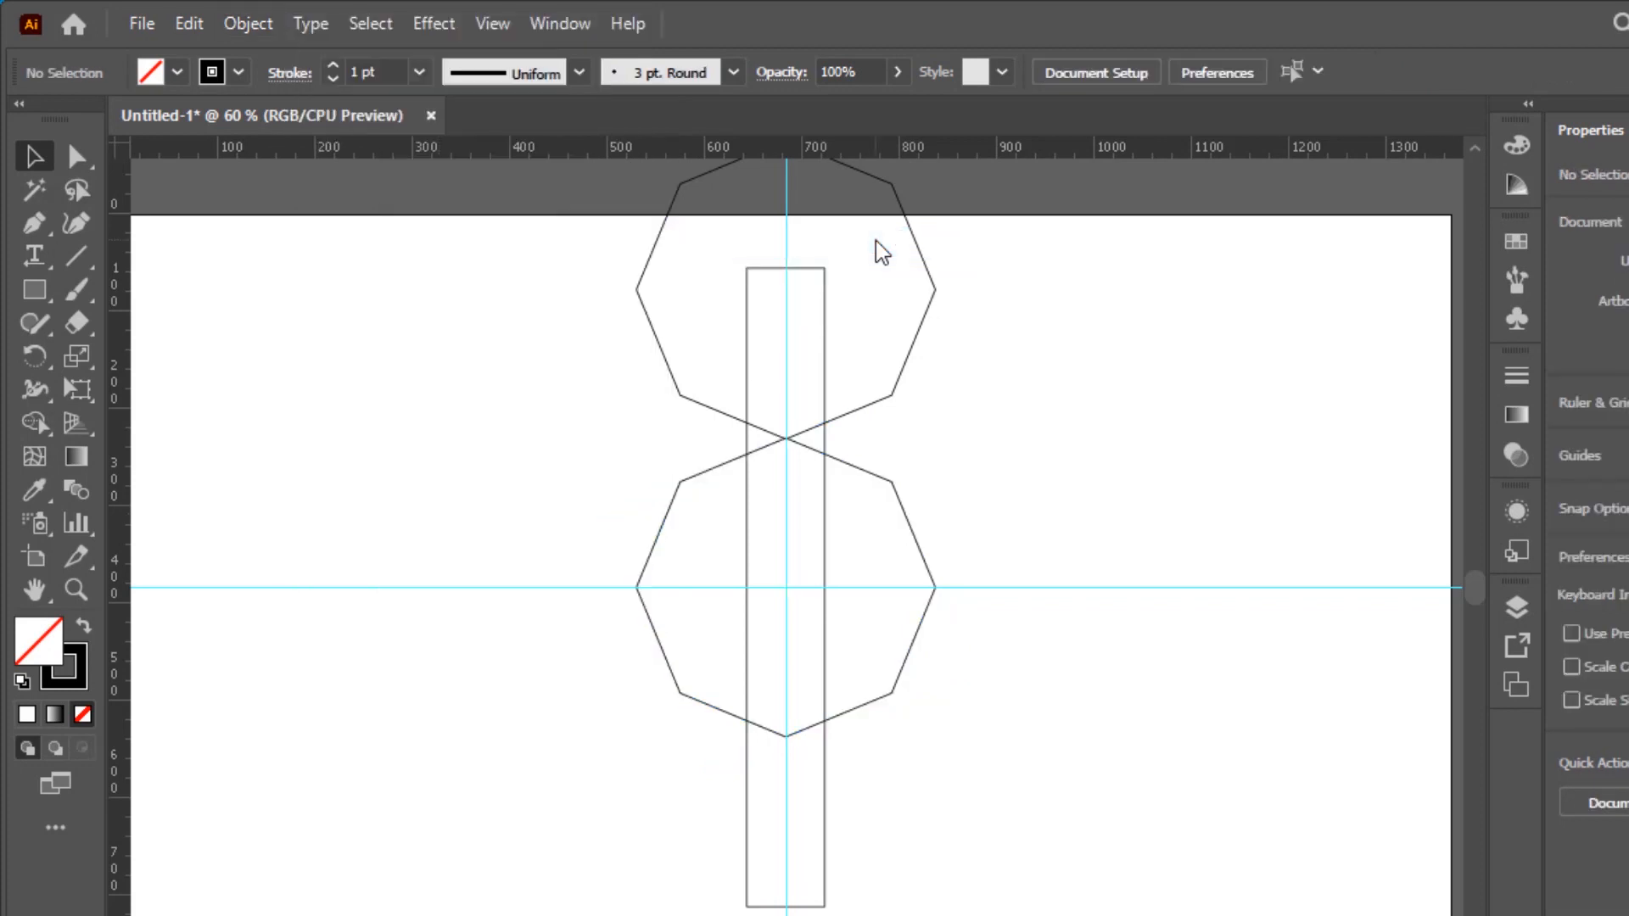
# Step: Make a copy of the upper octagon and tall rectangle together, rotated 45° around the guide intersection at the artboard's center
pyautogui.moveTo(1037, 259); pyautogui.dragTo(569, 411)
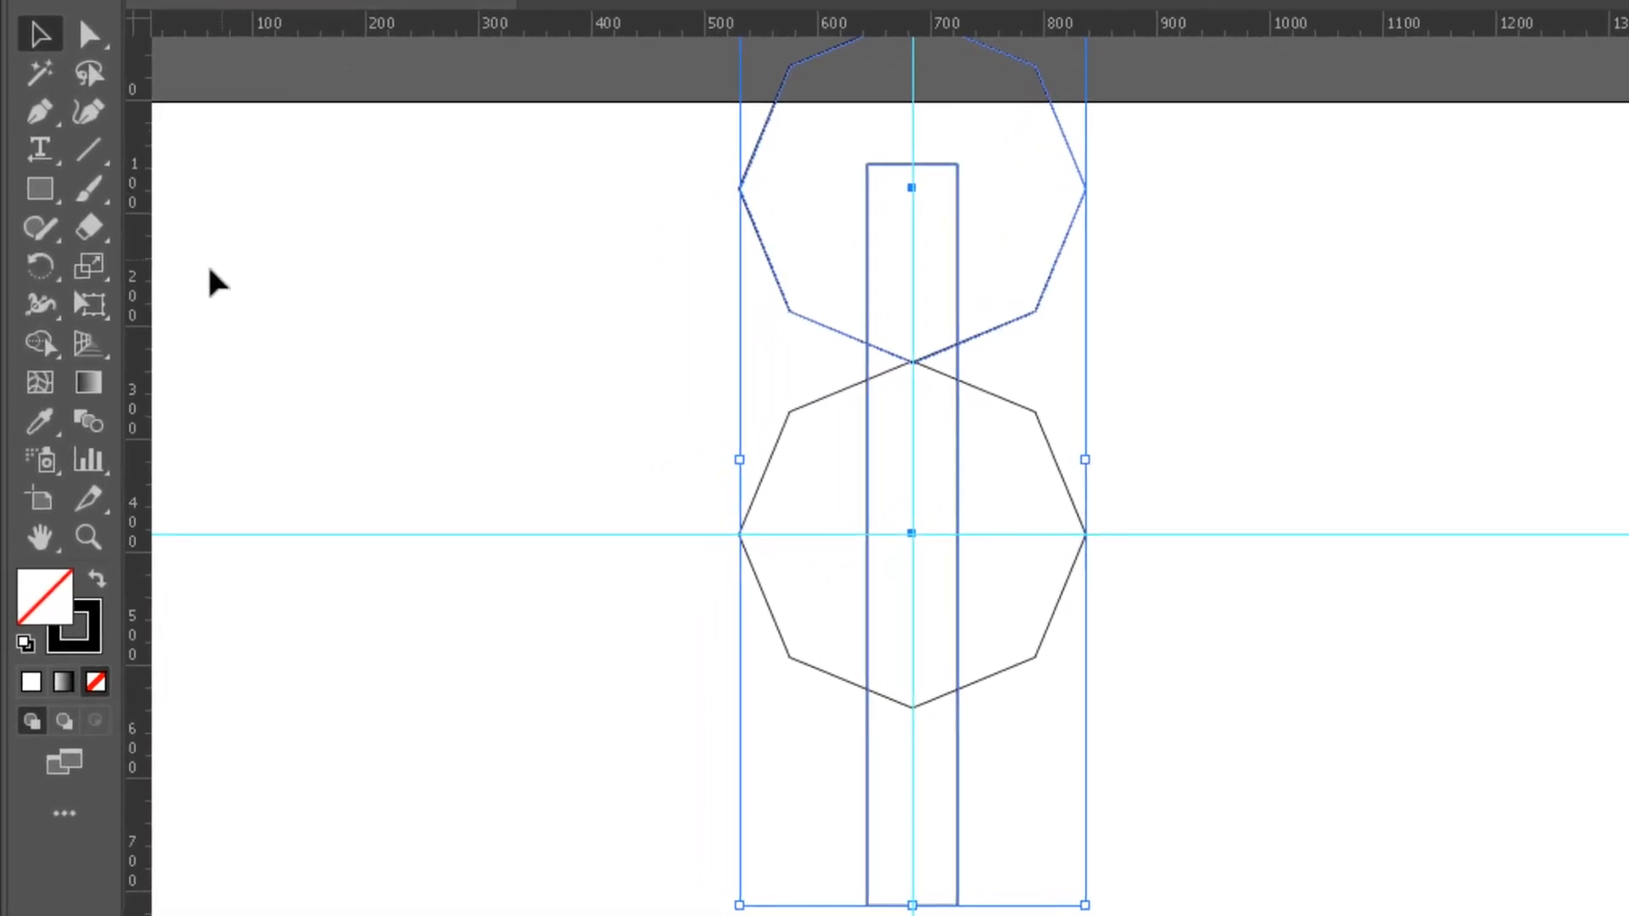
pyautogui.click(49, 268)
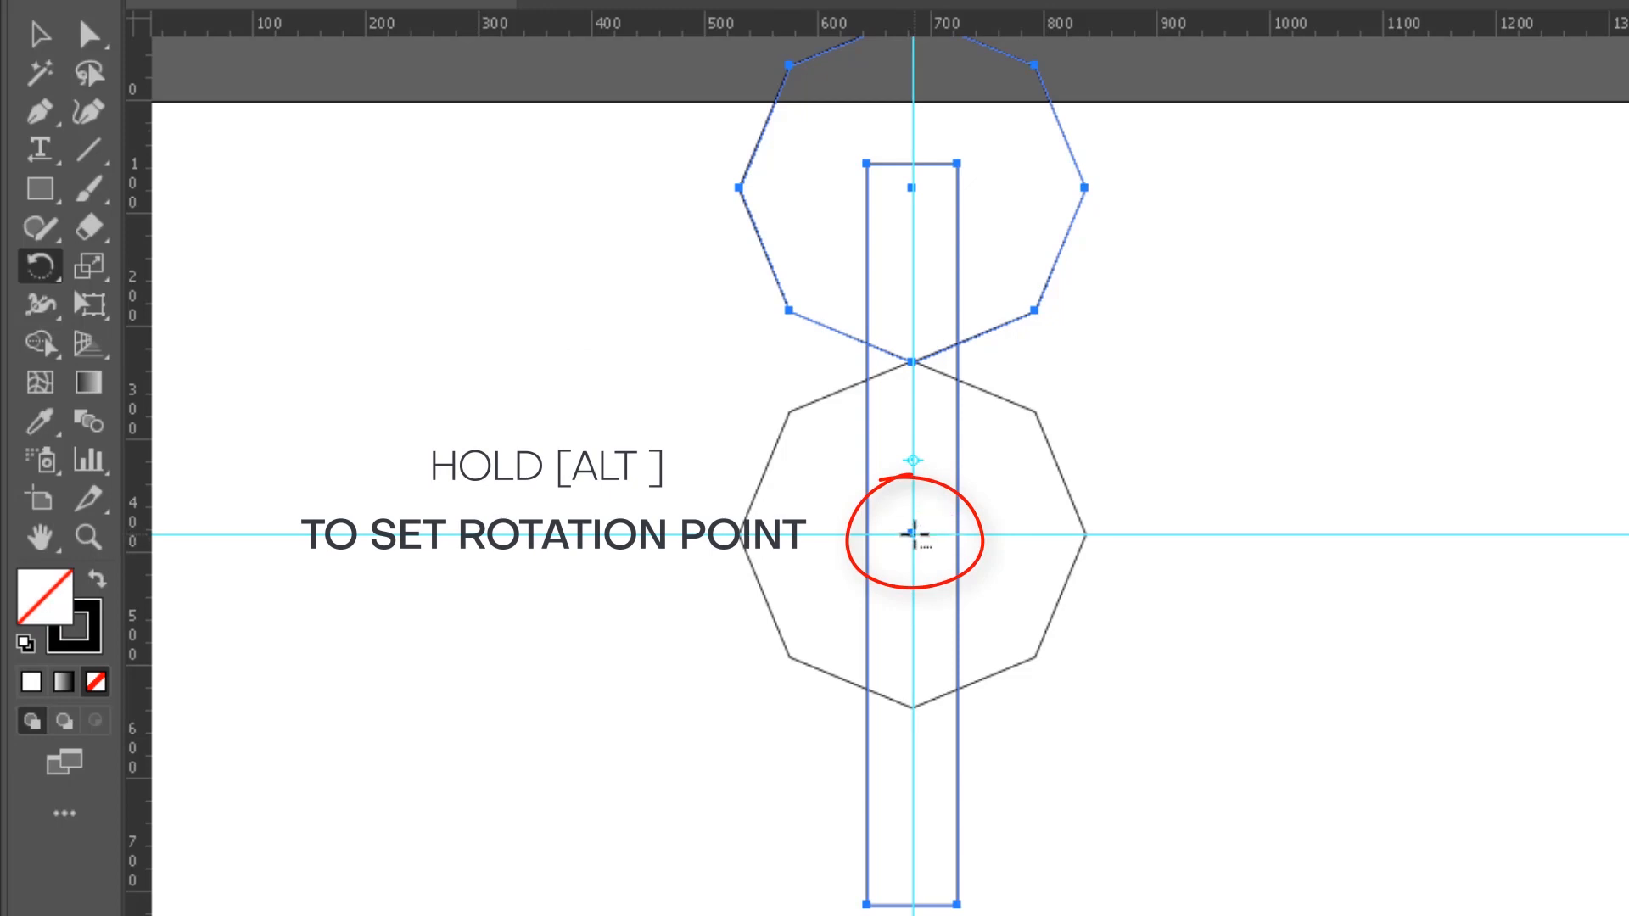
pyautogui.keyDown('alt'); pyautogui.click(913, 535); pyautogui.keyUp('alt')
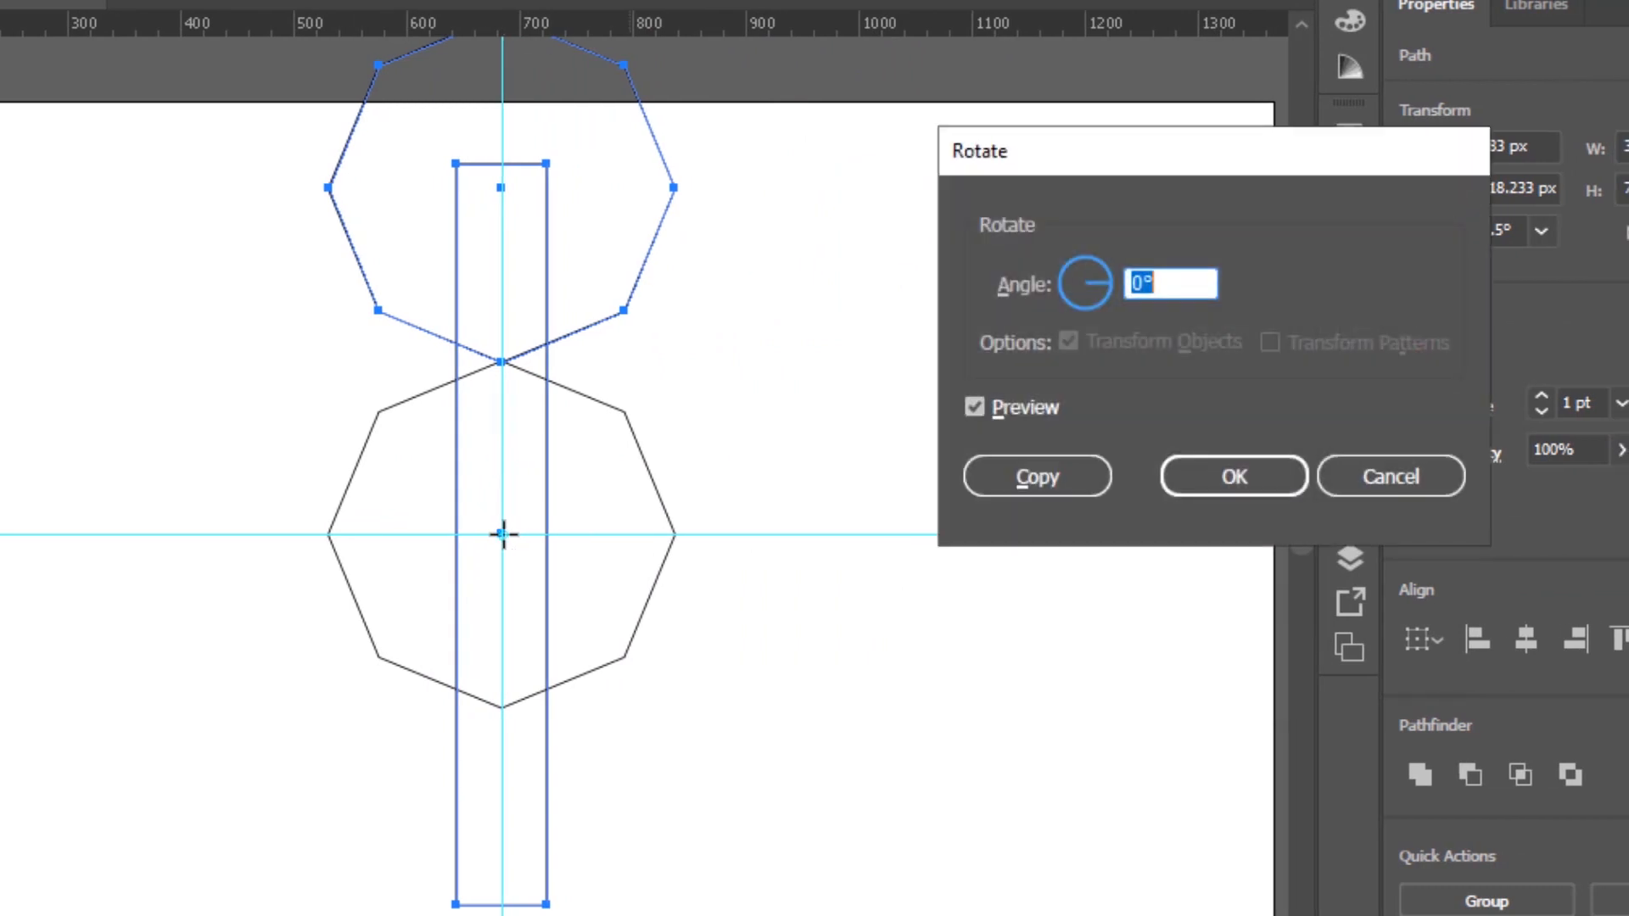
pyautogui.write('45')
pyautogui.click(1080, 474)
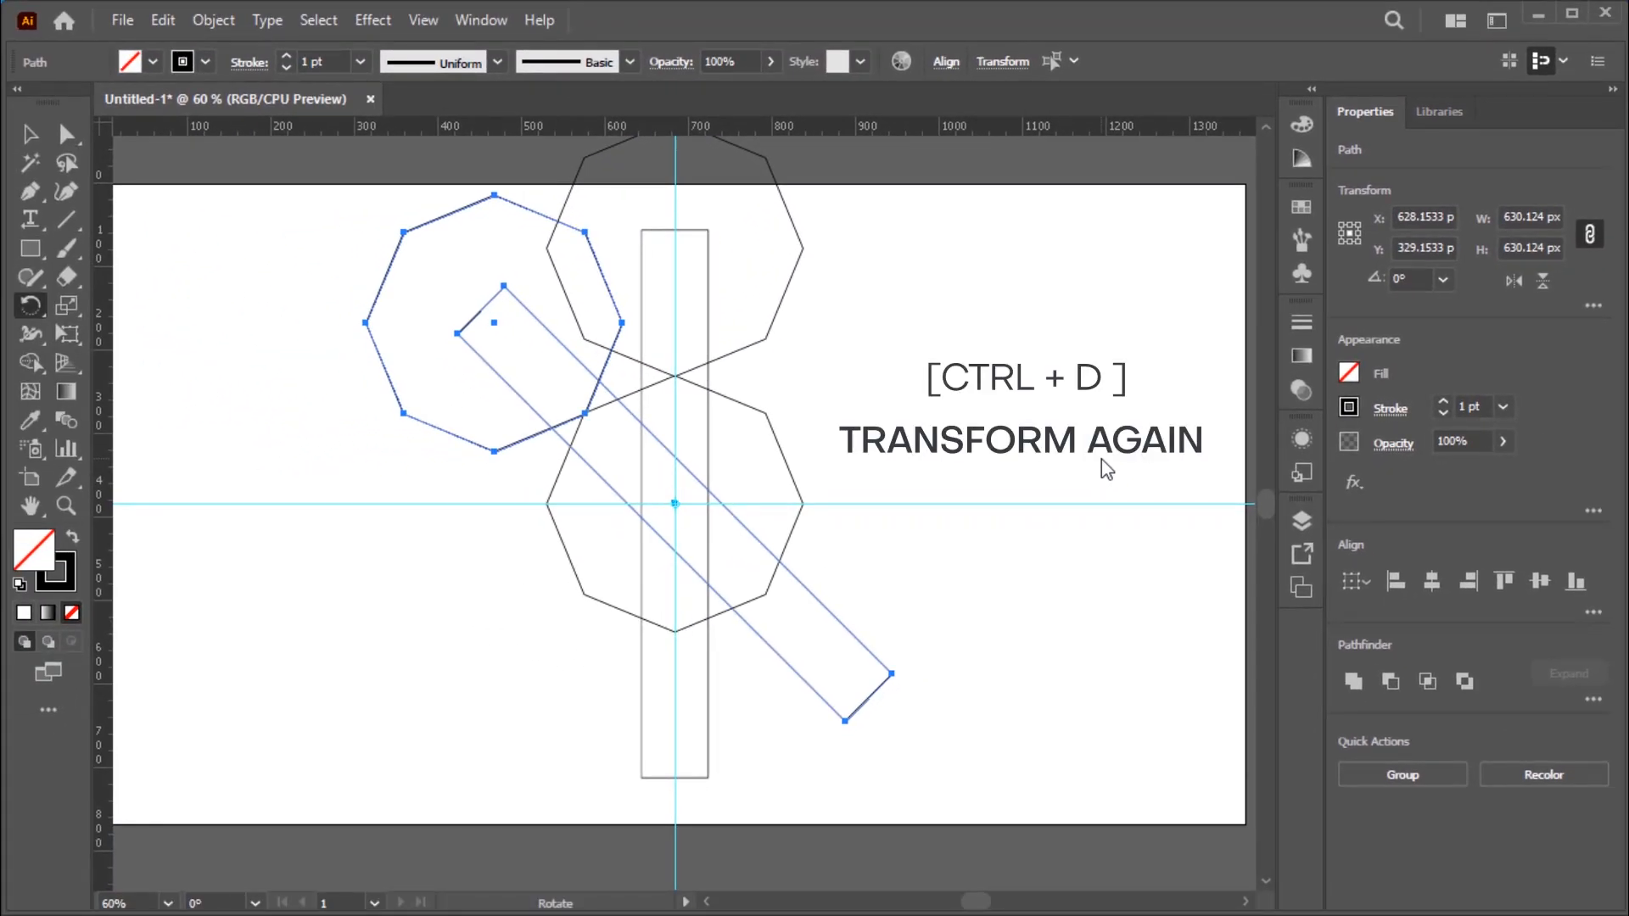
# Step: Repeat the 45° rotated copy around the center until eight octagons complete the ring, then deselect everything
pyautogui.hotkey('ctrl', 'd')
pyautogui.hotkey('ctrl', 'd')
pyautogui.hotkey('ctrl', 'd')
pyautogui.hotkey('ctrl', 'd')
pyautogui.hotkey('ctrl', 'd')
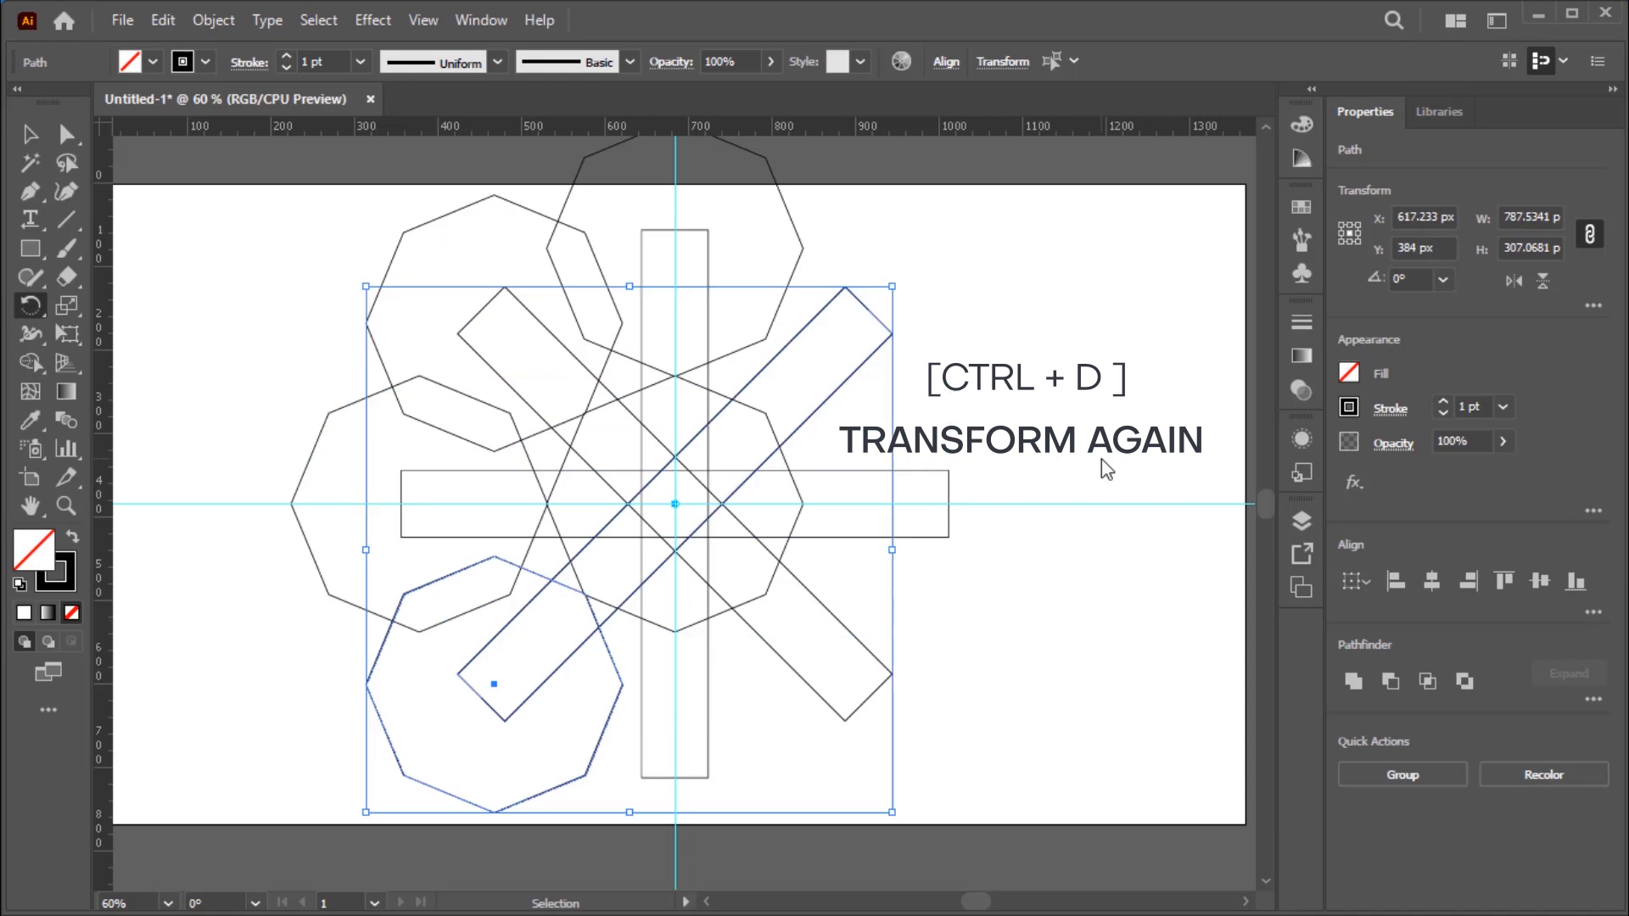
pyautogui.hotkey('ctrl', 'z')
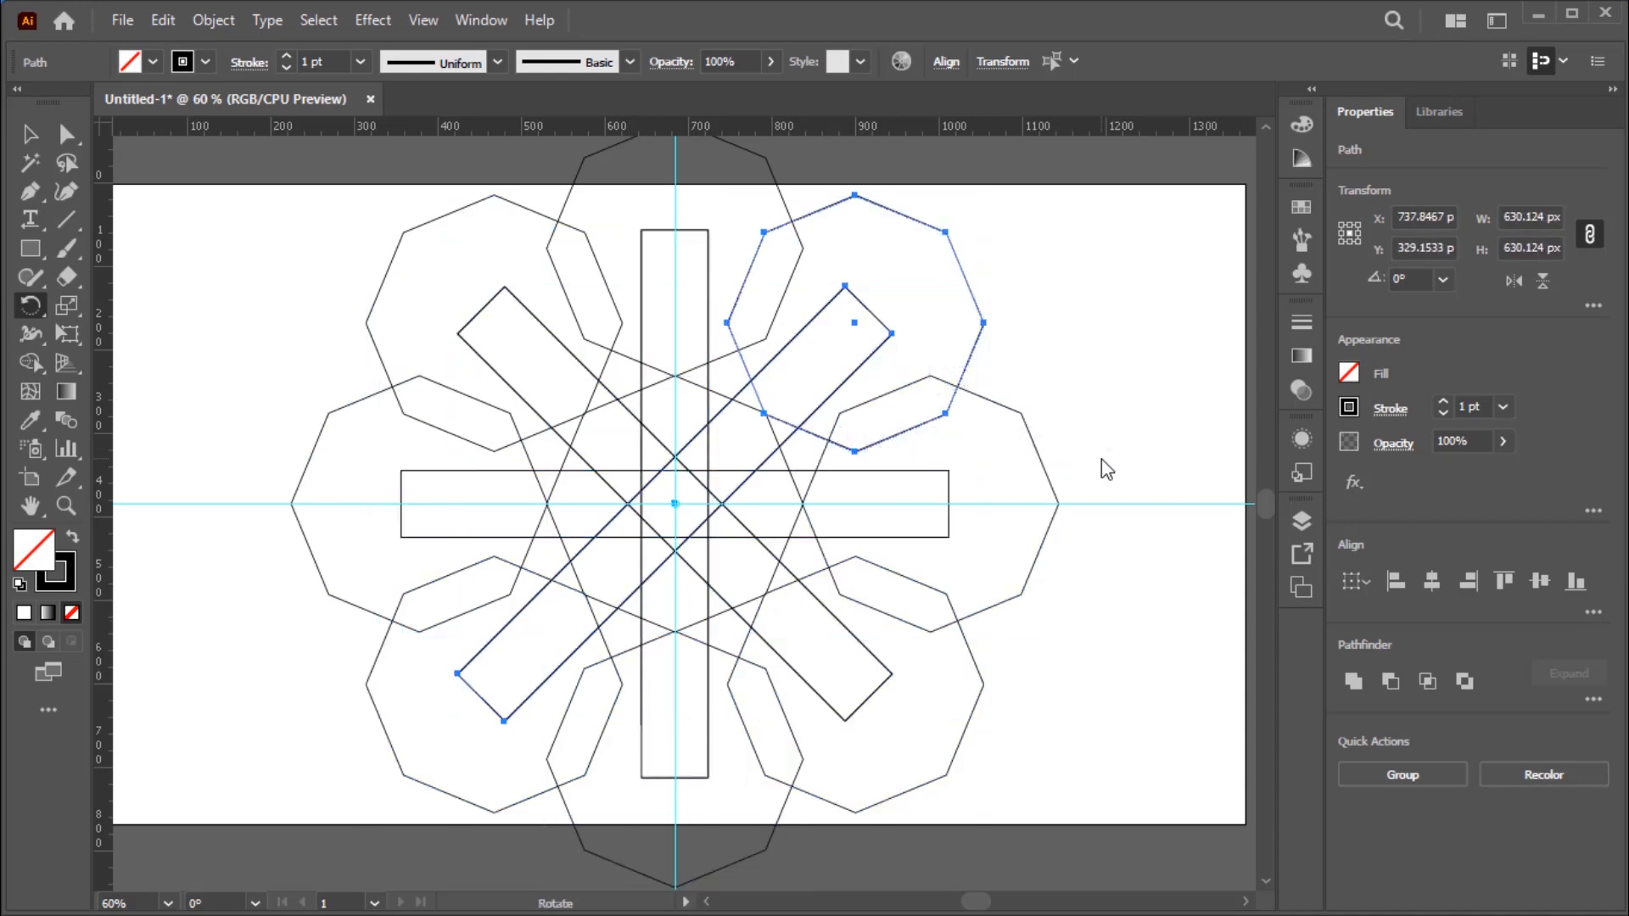
pyautogui.click(32, 135)
pyautogui.click(218, 230)
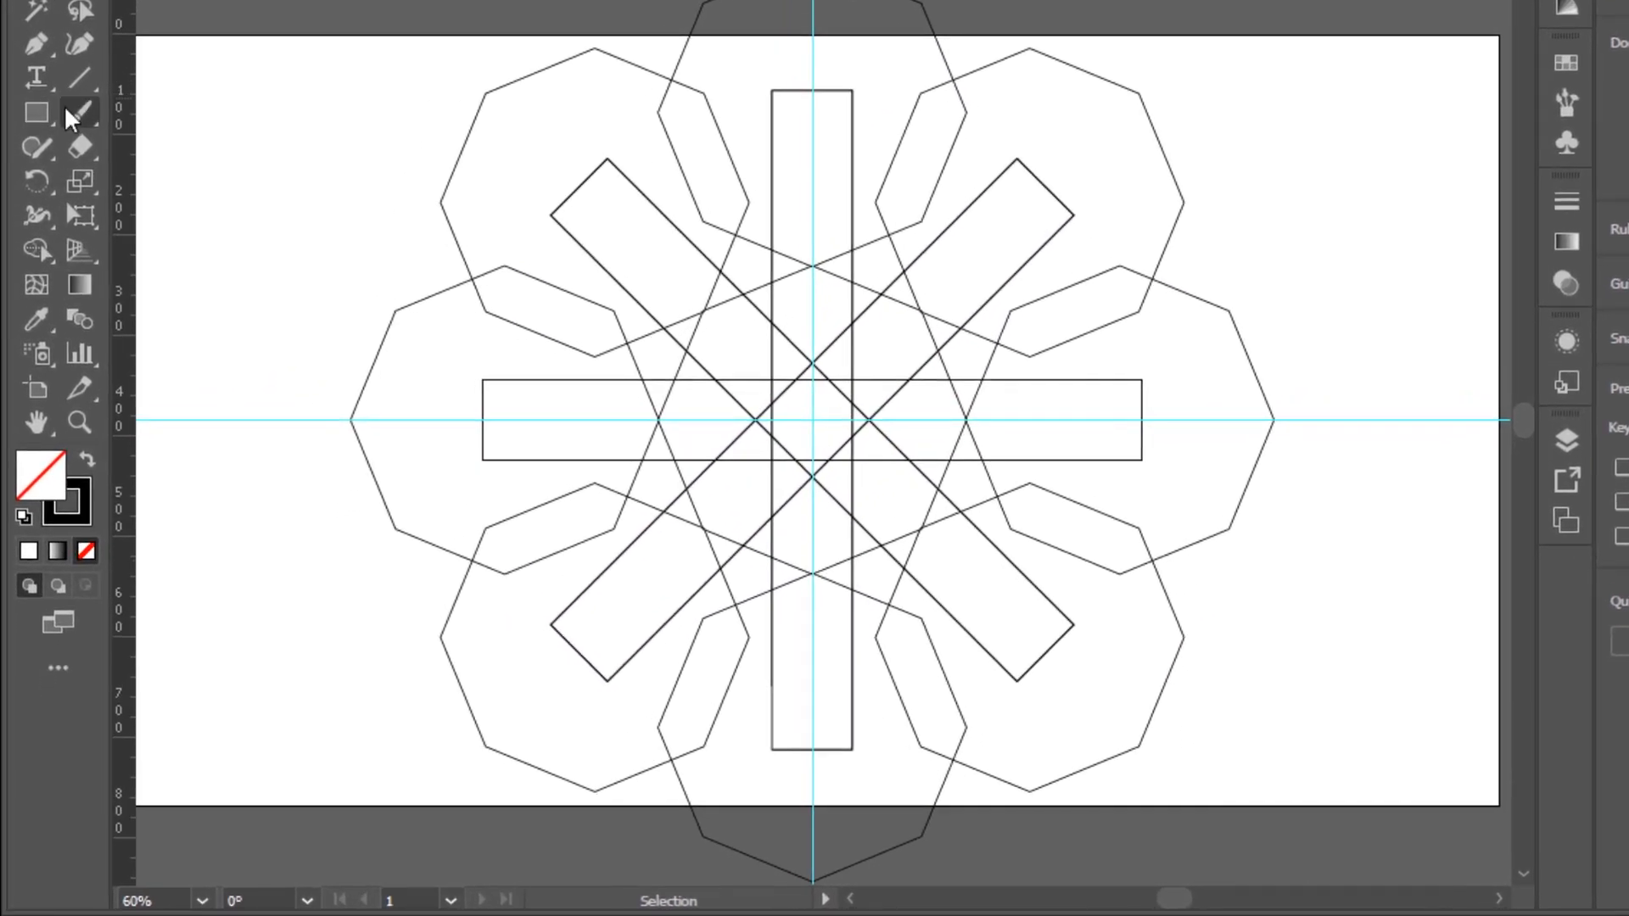
# Step: Draw a square of about 370 px outward from the guide intersection and center it vertically on the artboard
pyautogui.click(36, 113)
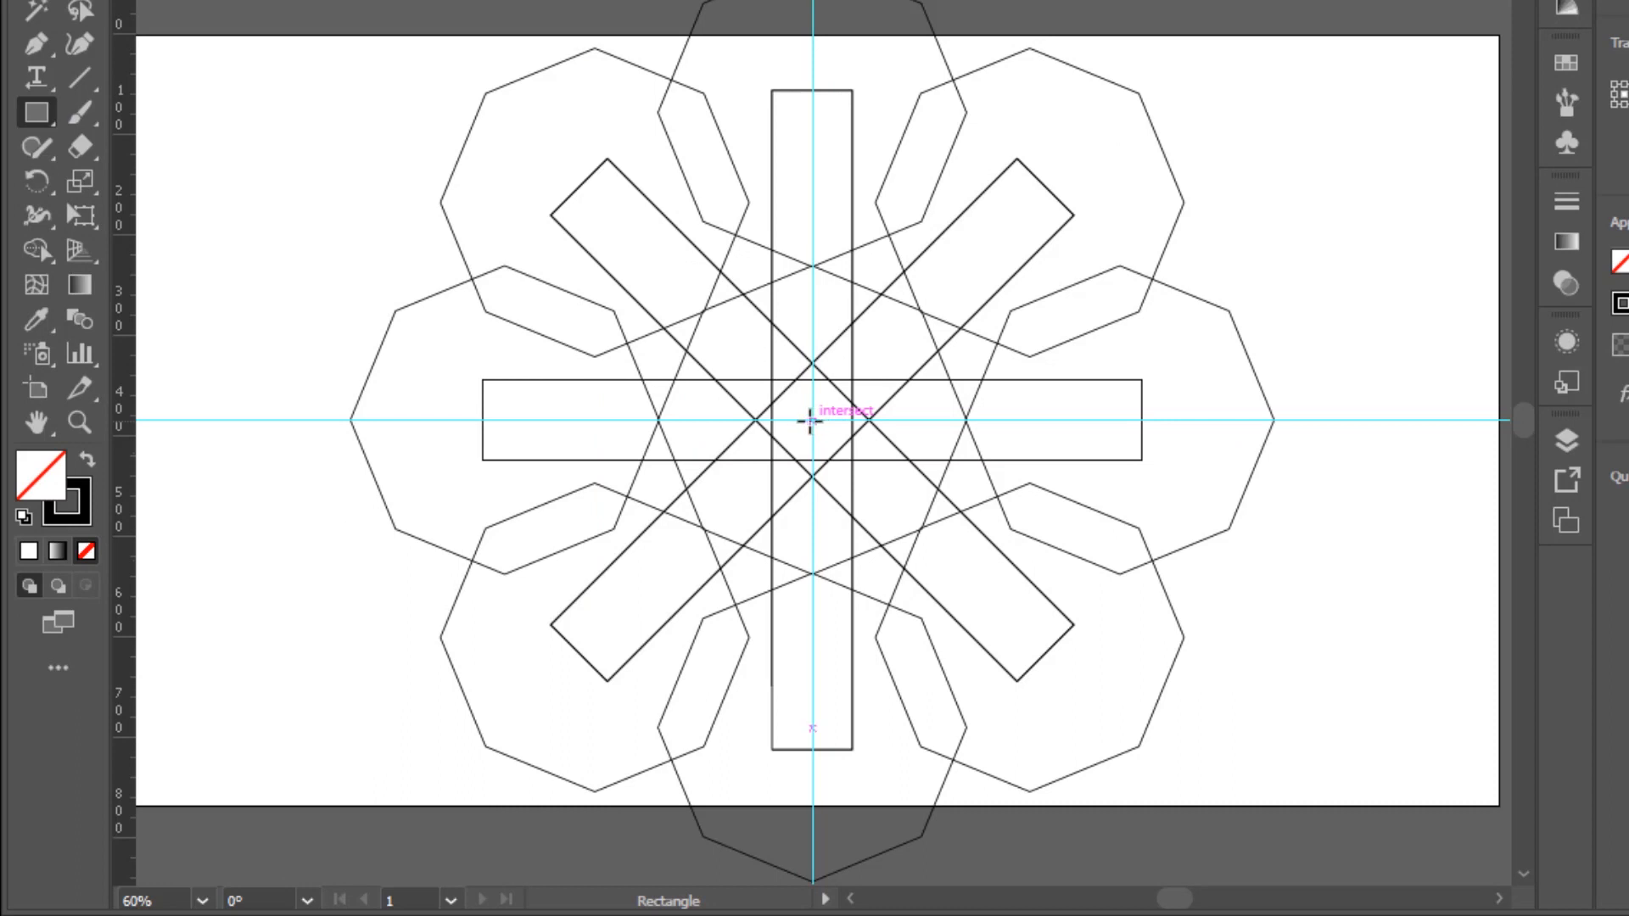
pyautogui.moveTo(812, 419); pyautogui.dragTo(999, 265)
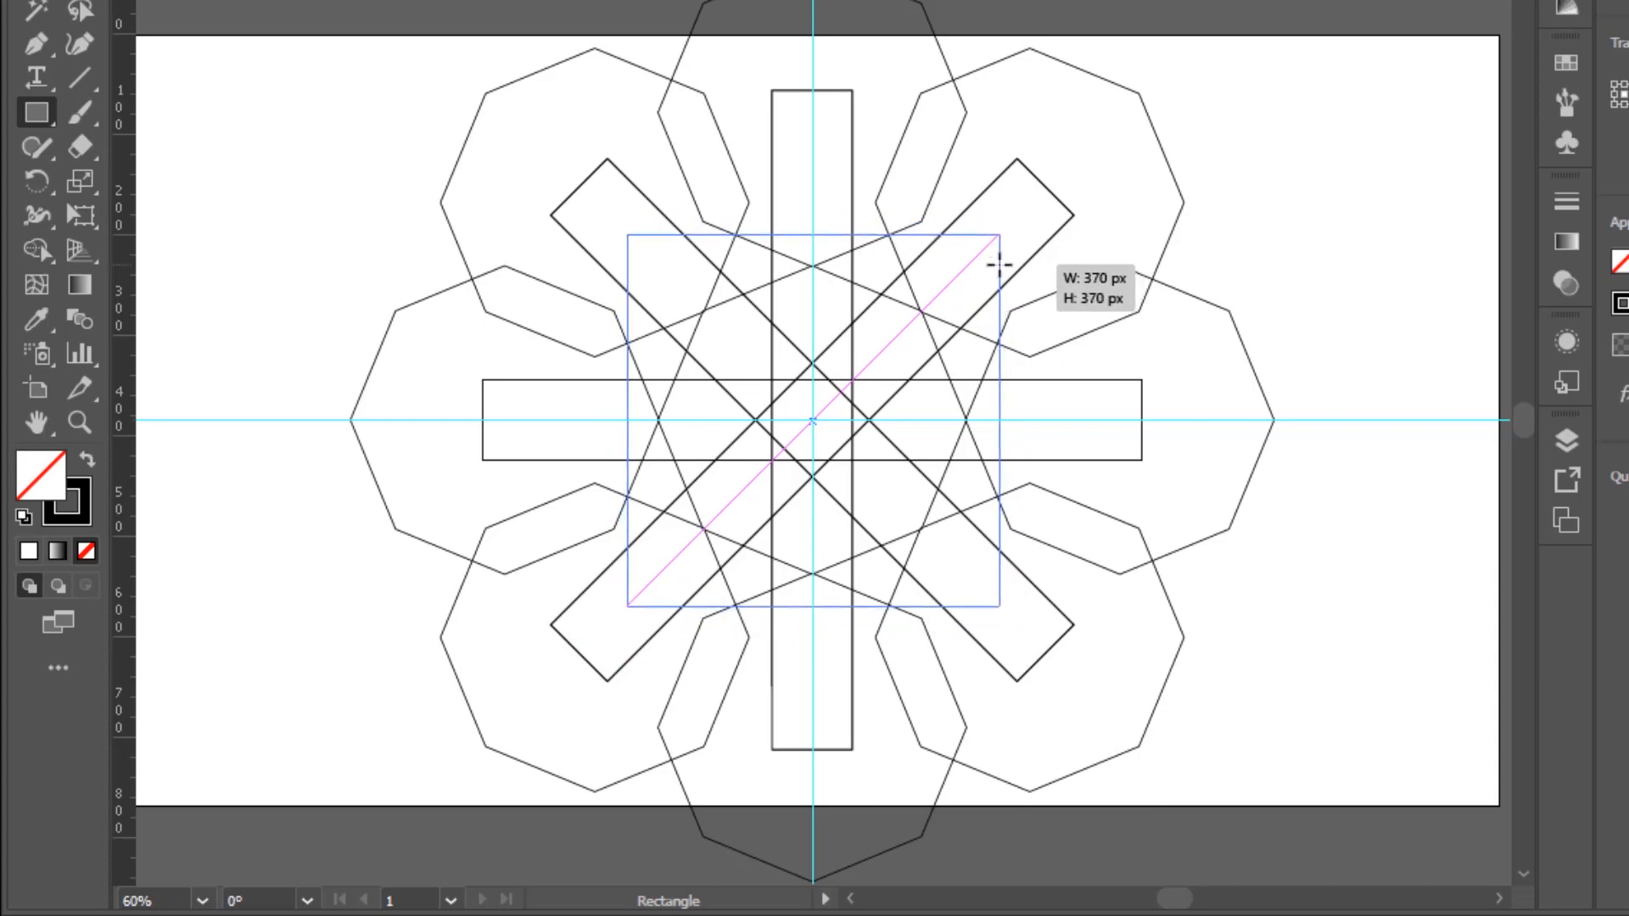
pyautogui.moveTo(1000, 264); pyautogui.dragTo(997, 264)
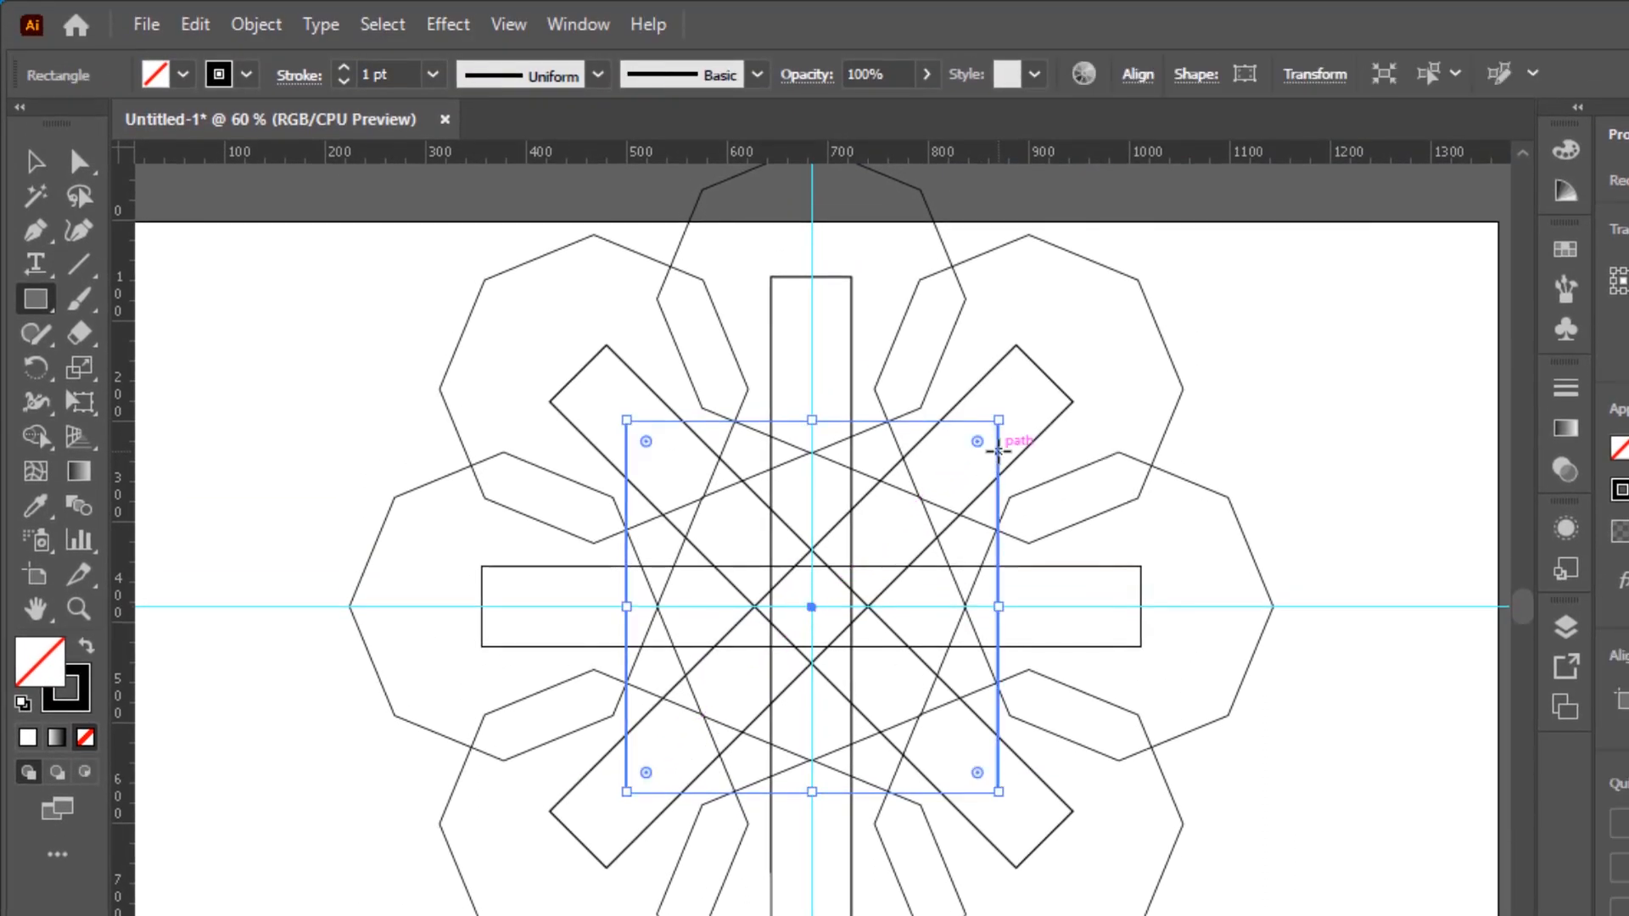
pyautogui.press('v')
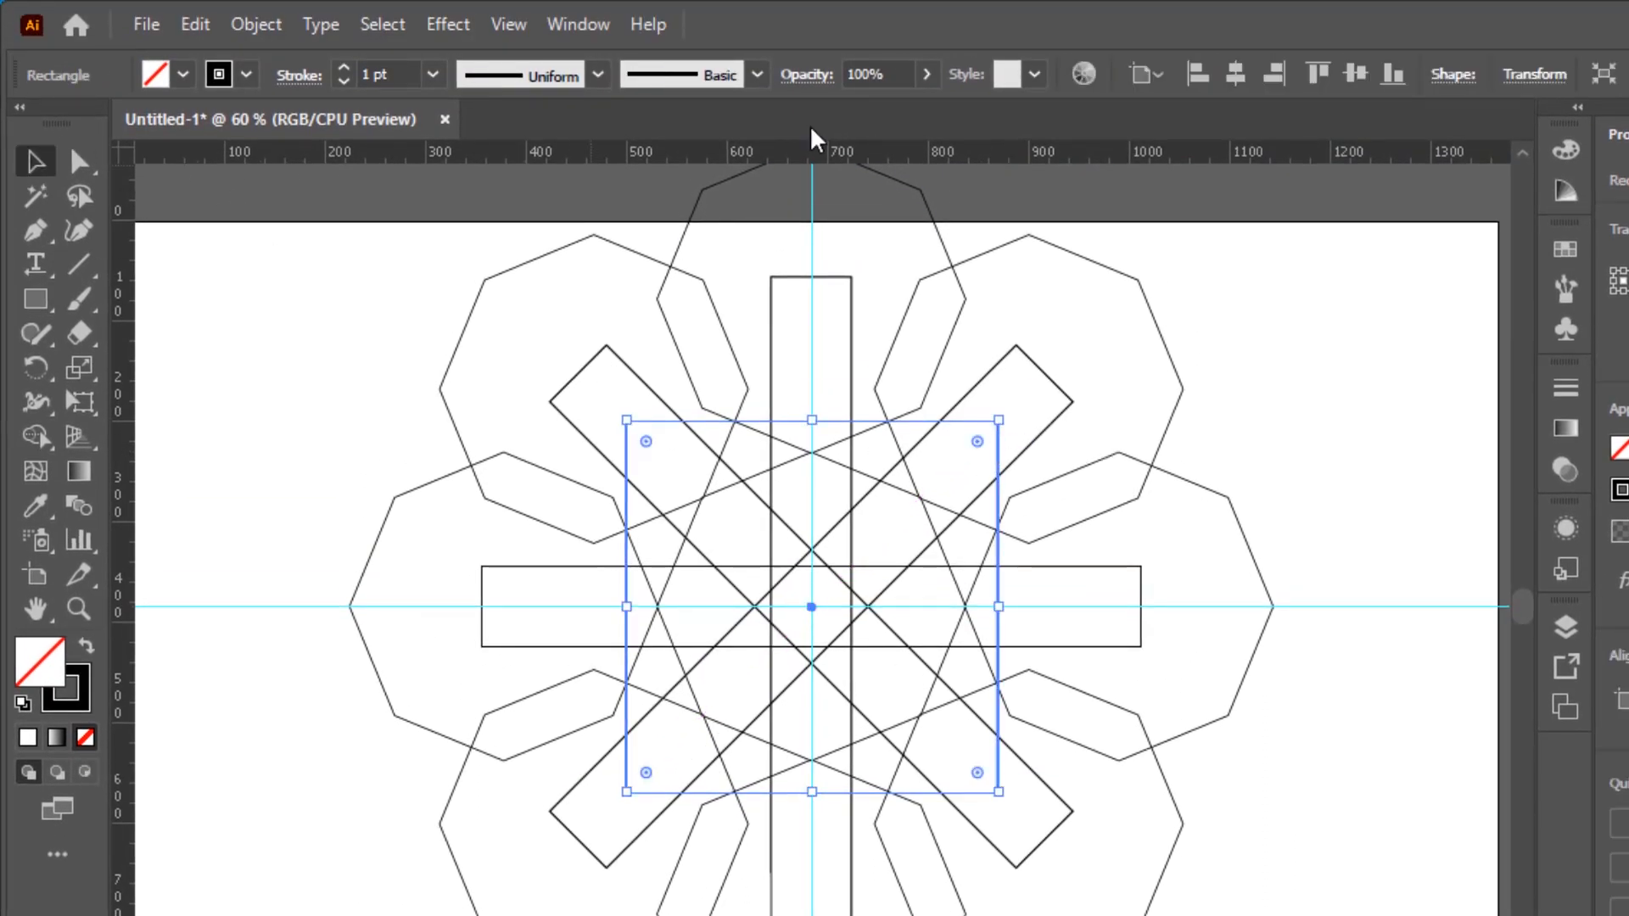
pyautogui.click(1348, 85)
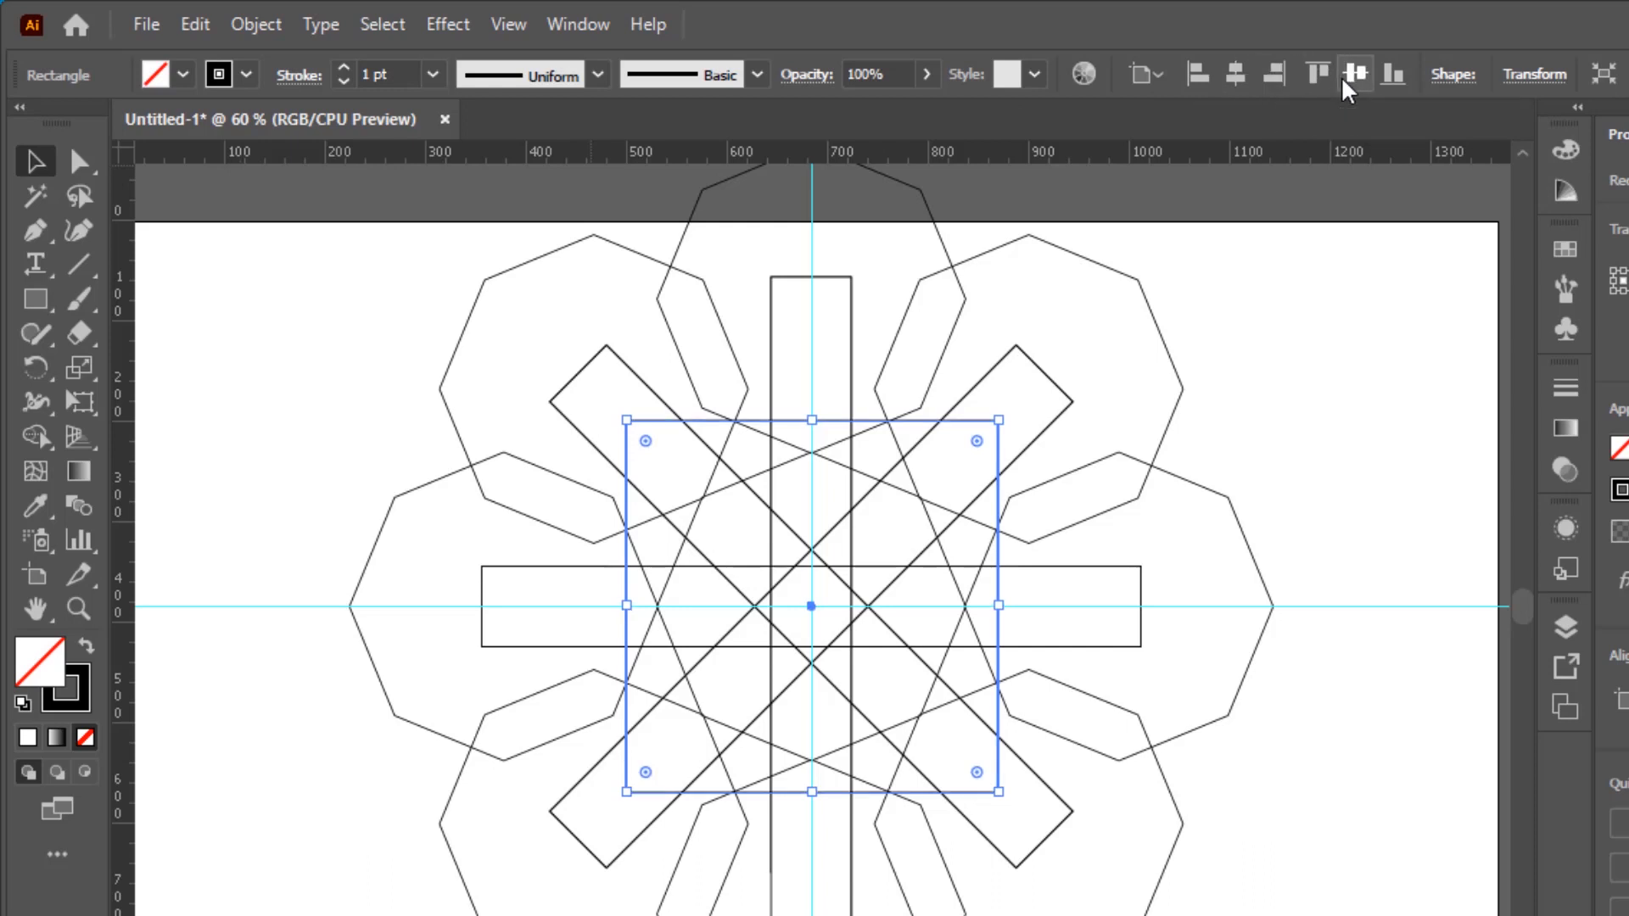
pyautogui.click(1247, 320)
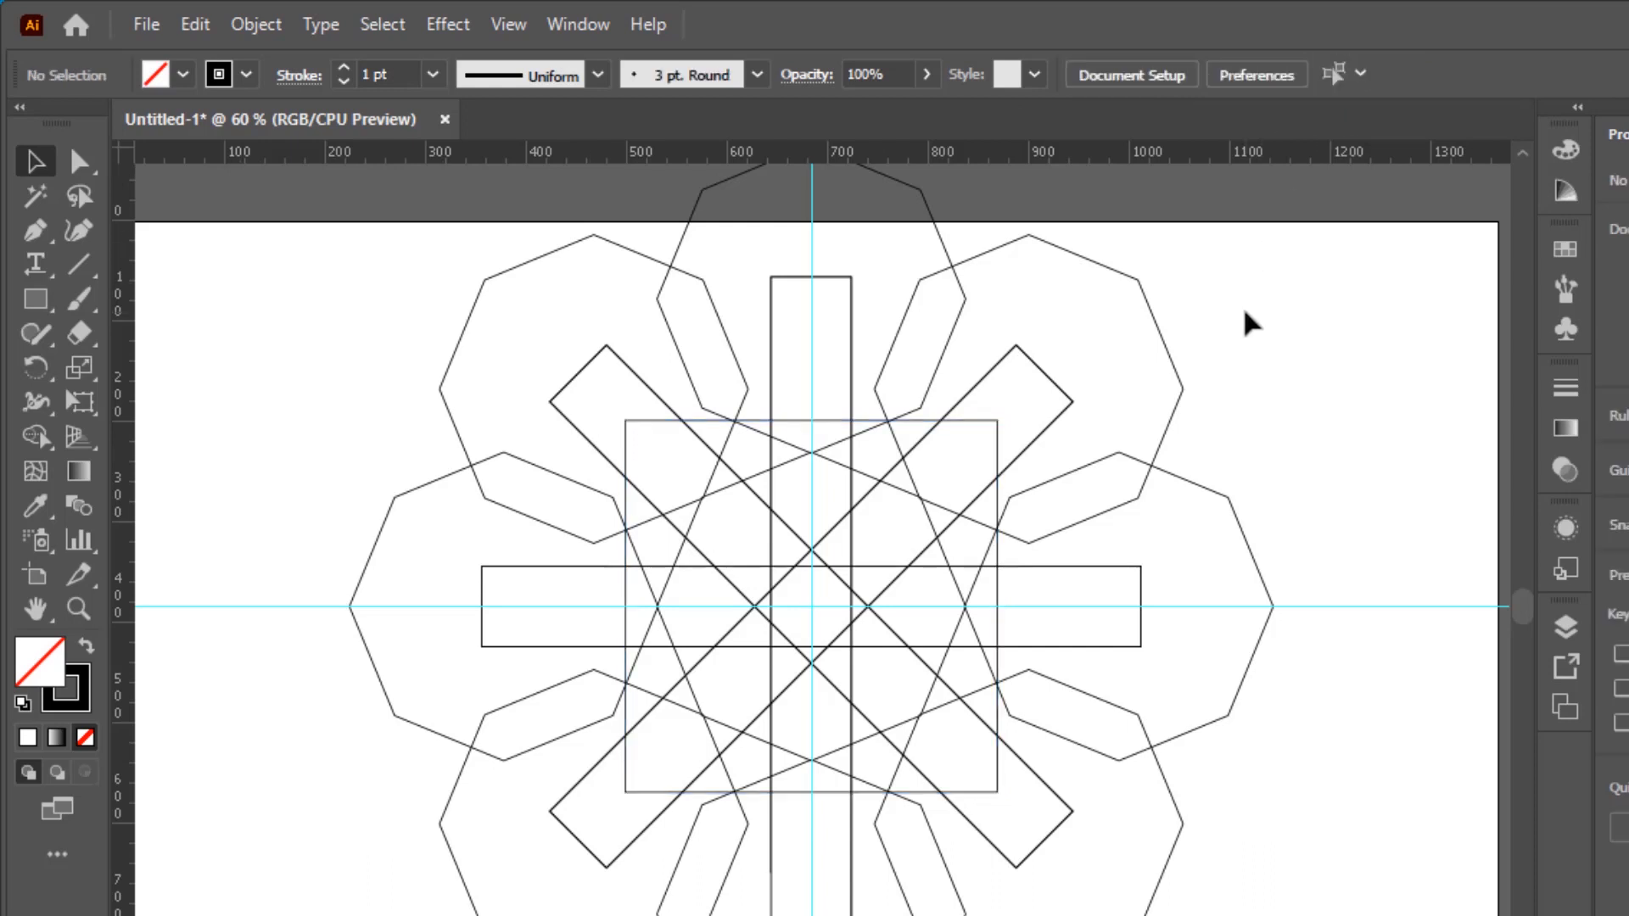
# Step: Unlock the central octagon and select all the artwork
pyautogui.click(261, 27)
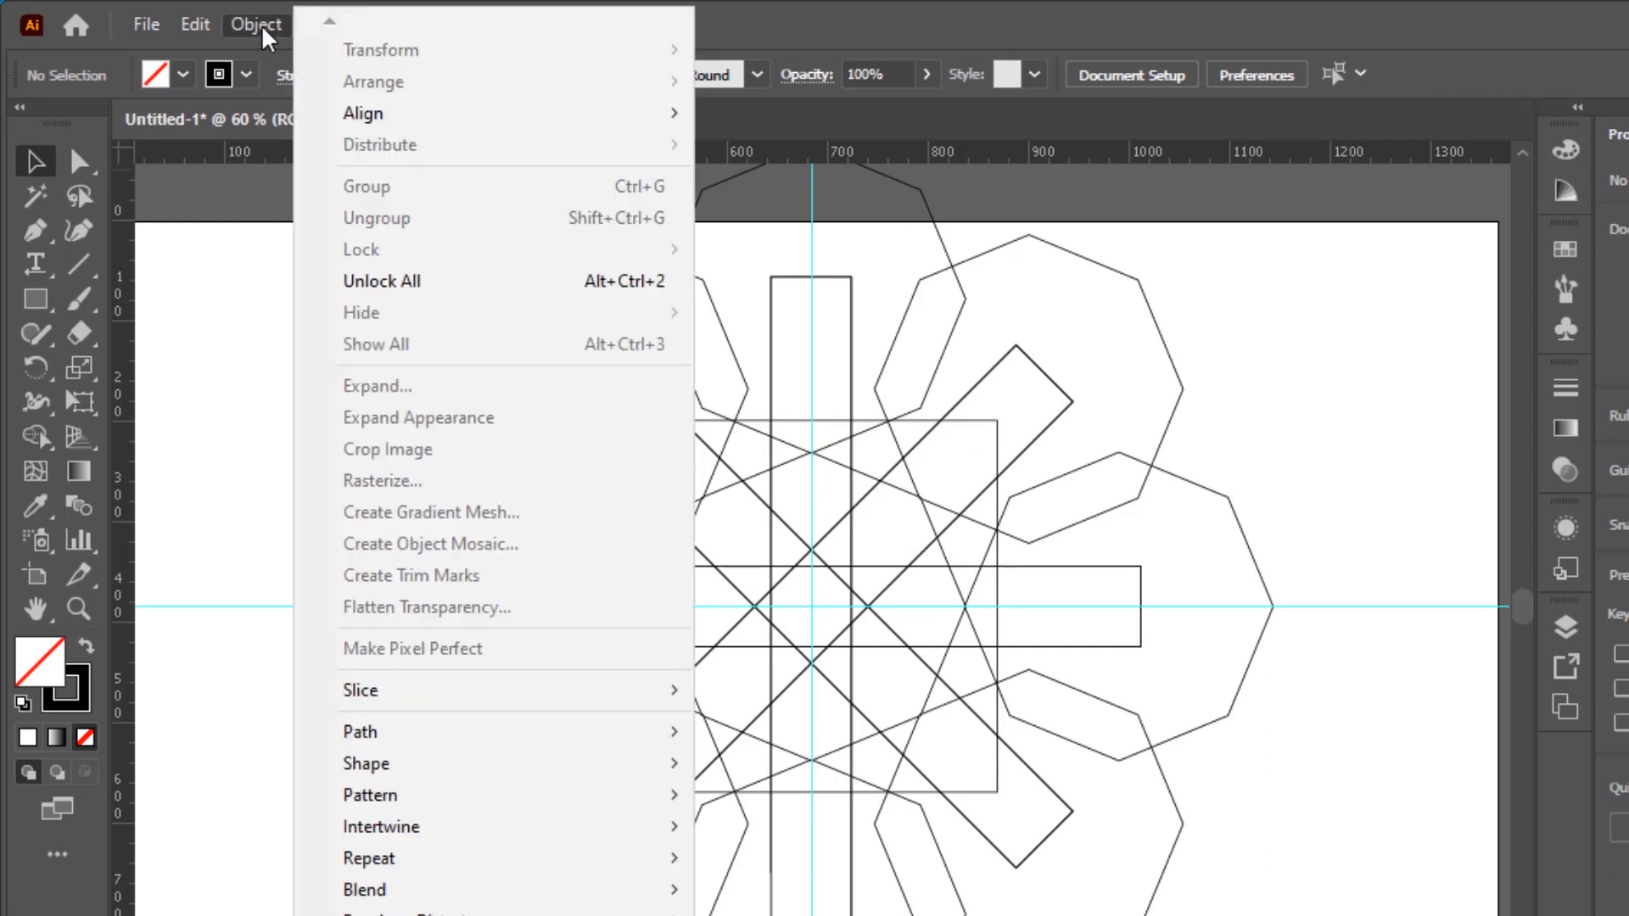
pyautogui.click(414, 281)
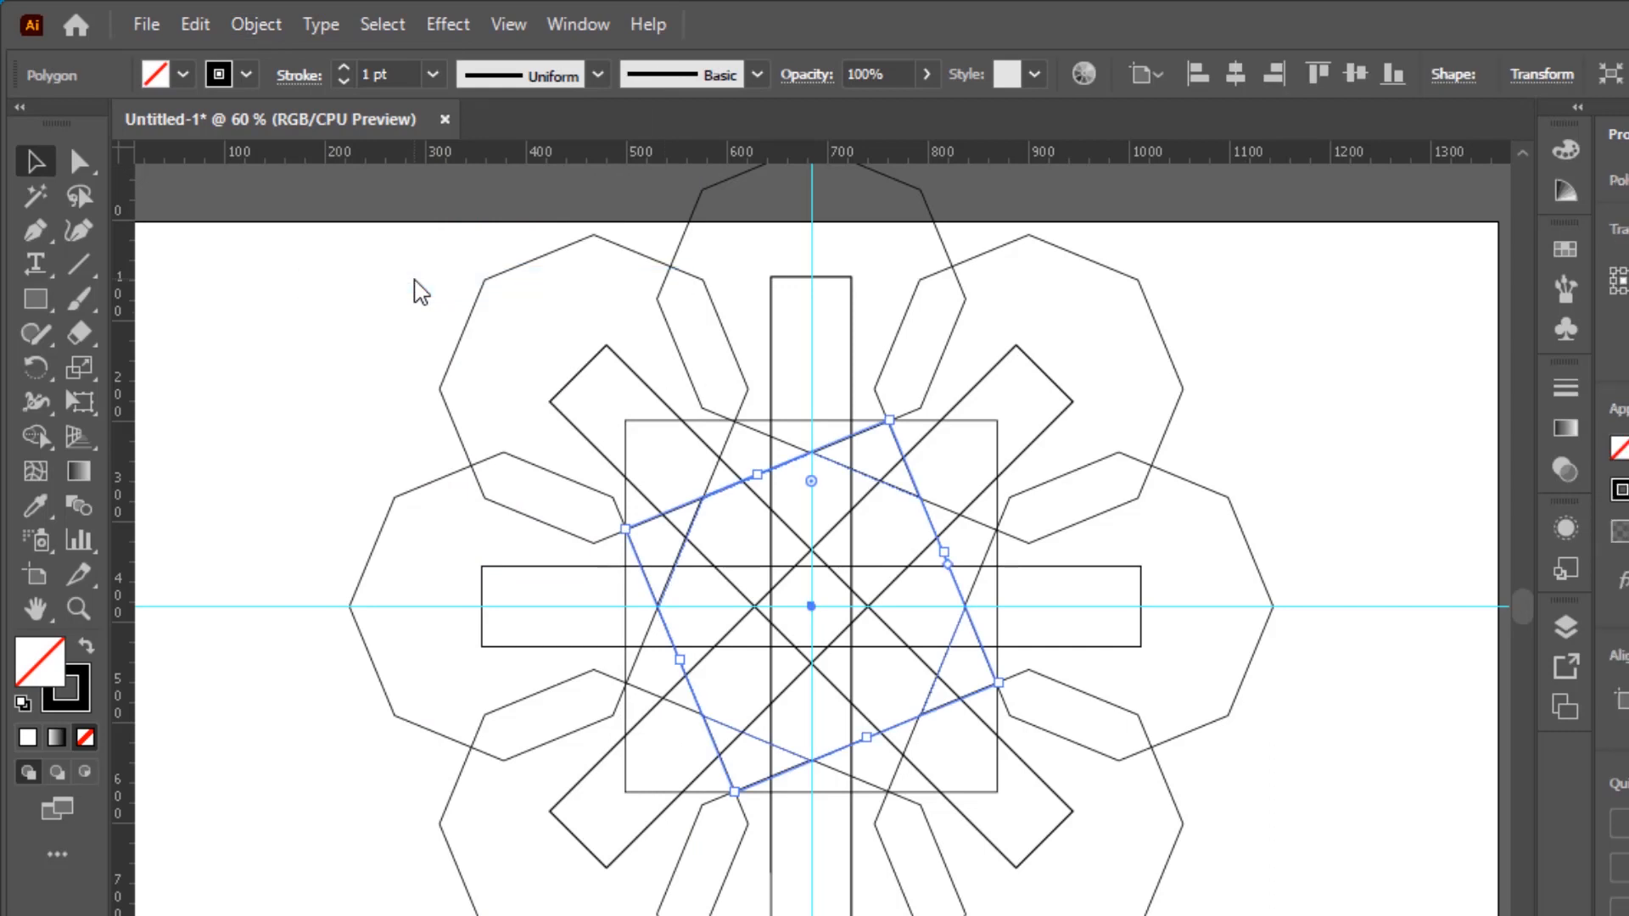
pyautogui.click(393, 32)
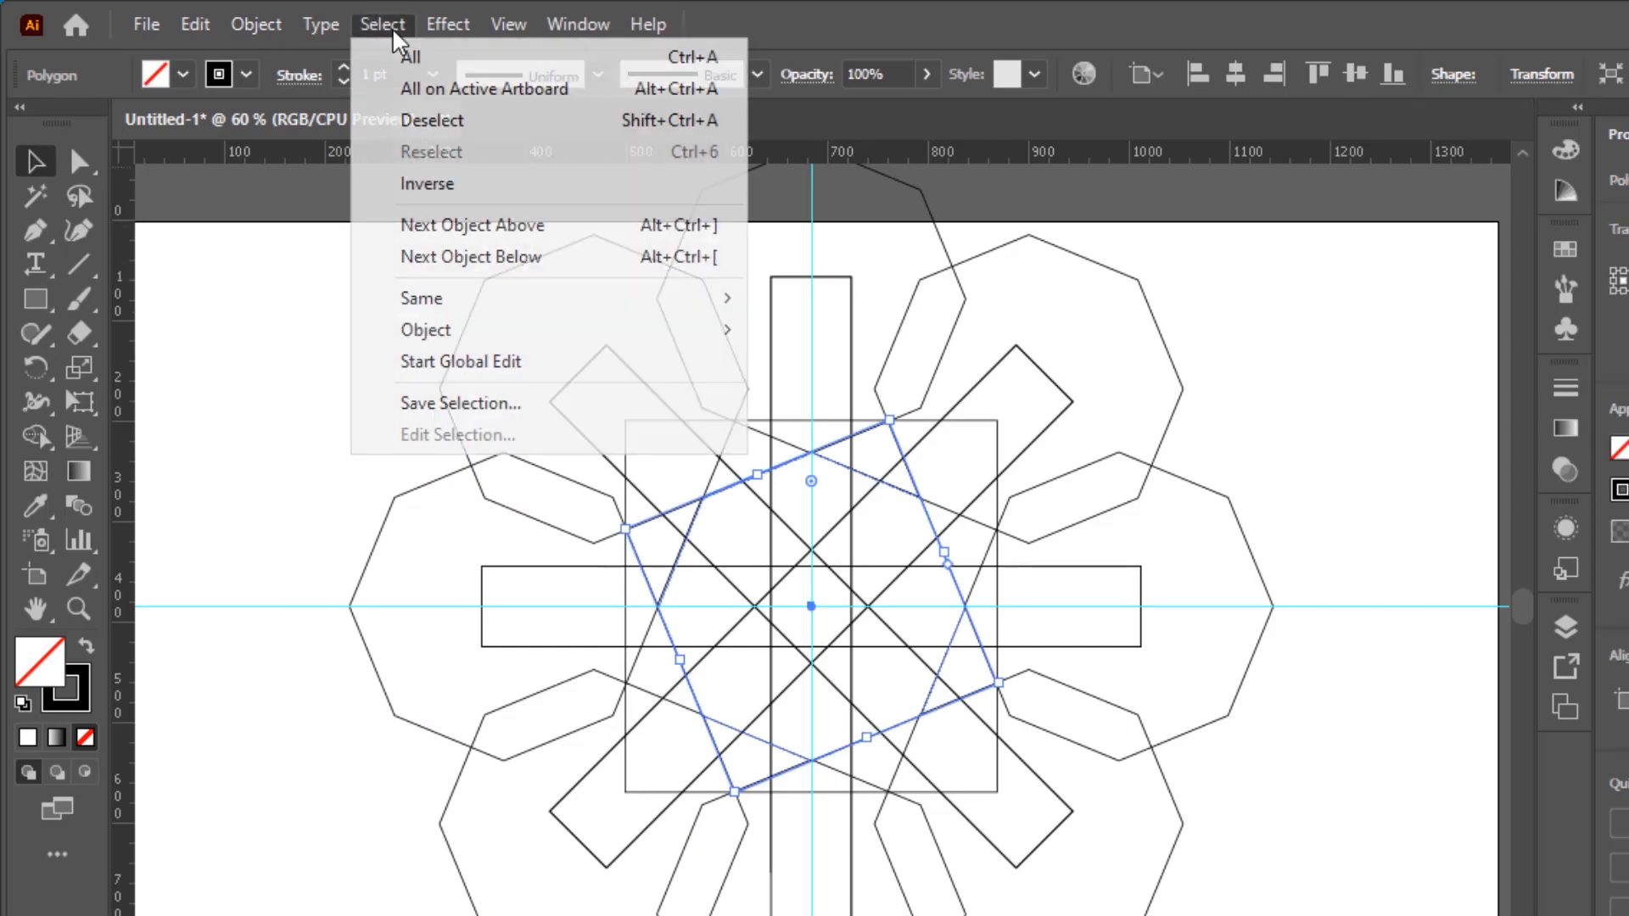
pyautogui.click(399, 58)
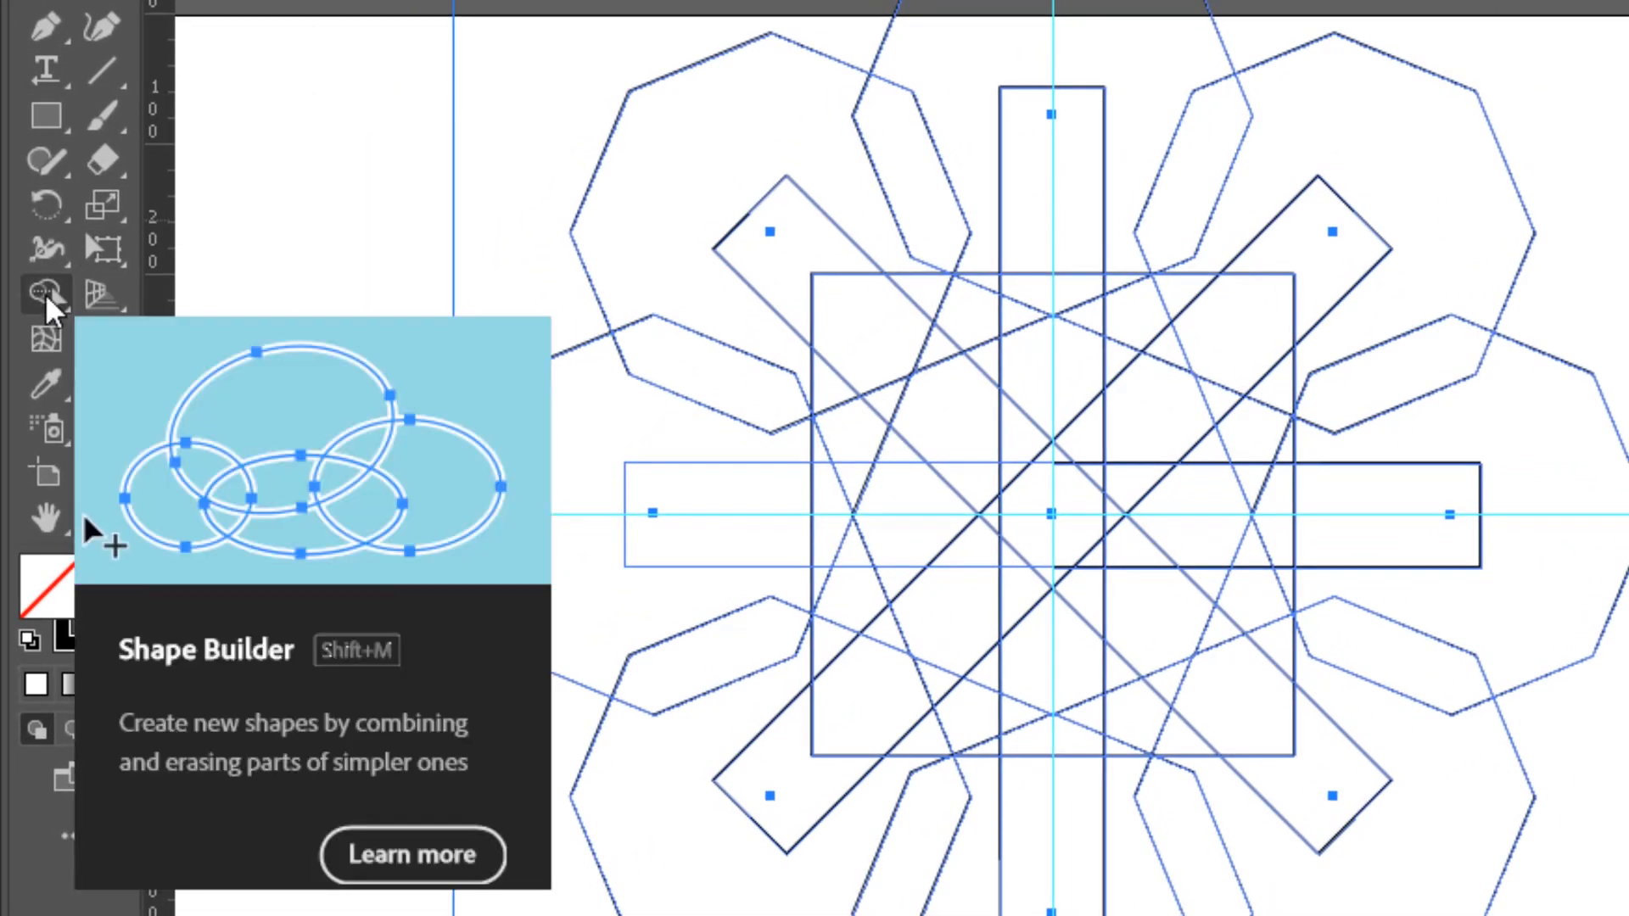
# Step: Erase every part of the octagons and rectangles outside the square with the Shape Builder tool
pyautogui.click(47, 297)
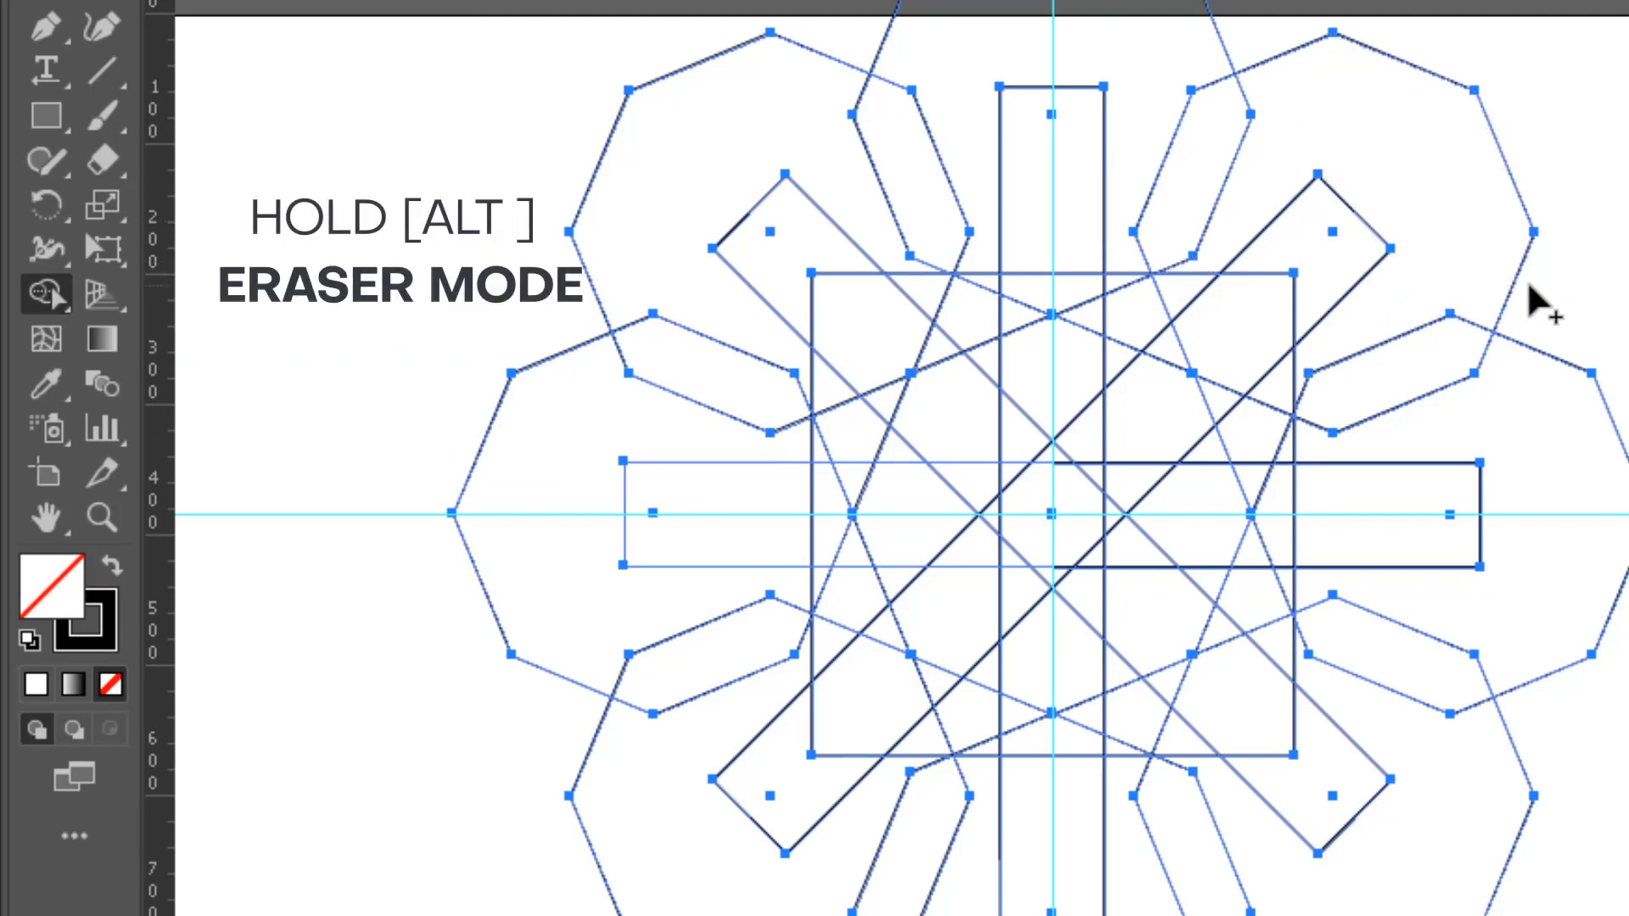
pyautogui.moveTo(1532, 287)
pyautogui.mouseDown()
pyautogui.moveTo(1218, 247)
pyautogui.moveTo(754, 262)
pyautogui.moveTo(768, 837)
pyautogui.mouseUp()
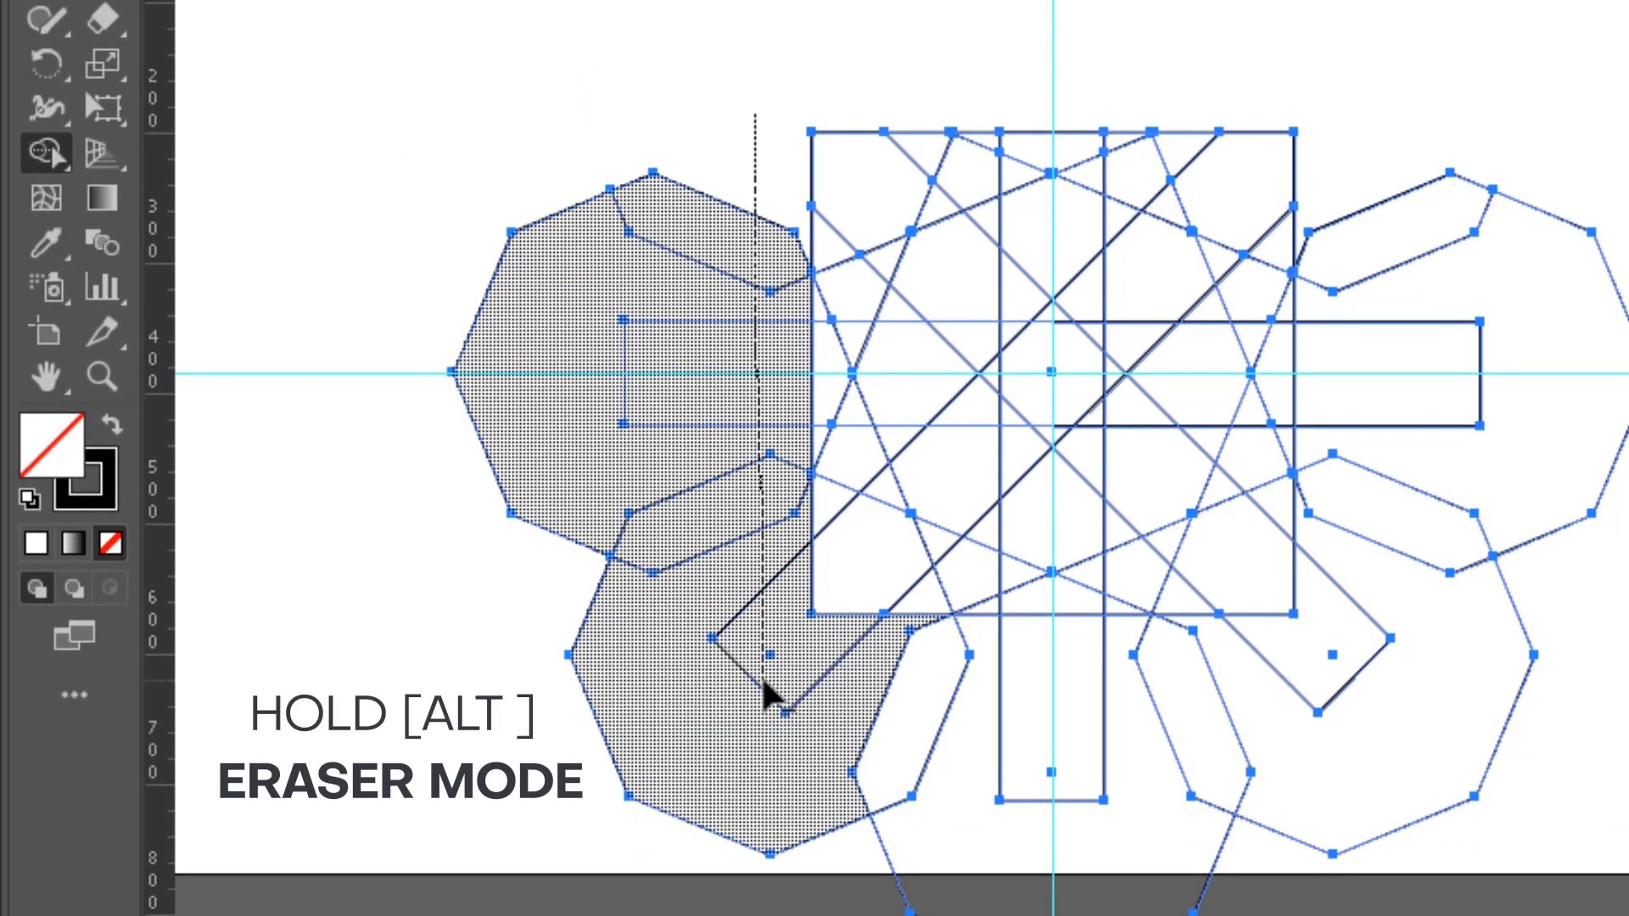
pyautogui.moveTo(768, 695)
pyautogui.mouseDown()
pyautogui.moveTo(1338, 683)
pyautogui.moveTo(1316, 155)
pyautogui.mouseUp()
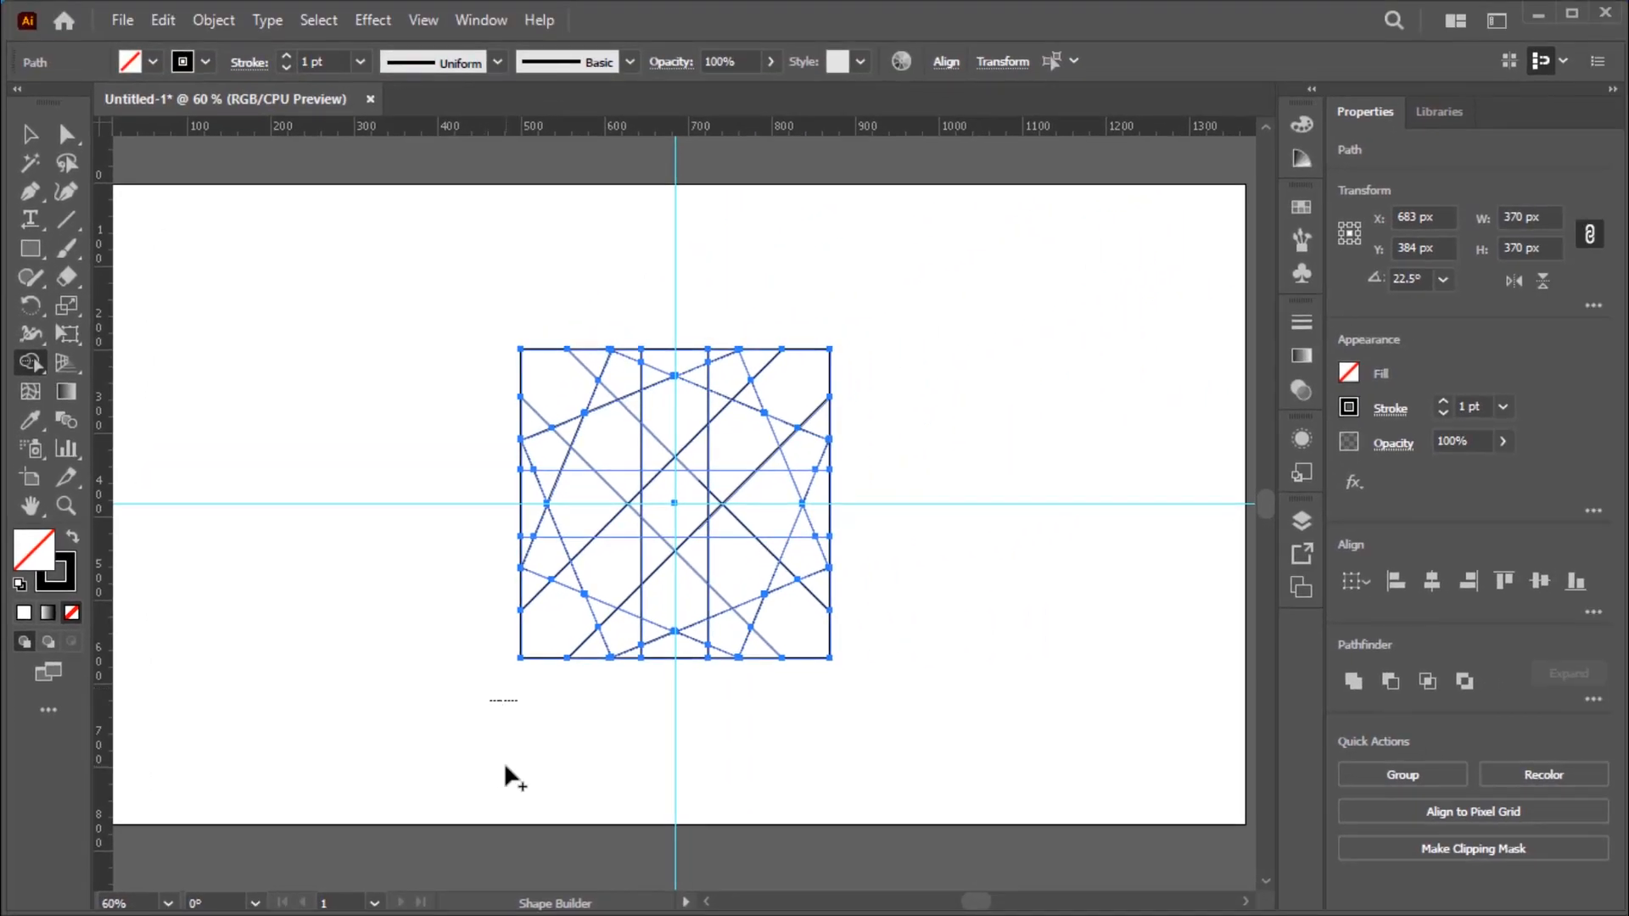
# Step: Merge the small regions around the center octagon into eight star shapes along the square's edges with Shape Builder
pyautogui.hotkey('ctrl', '=')
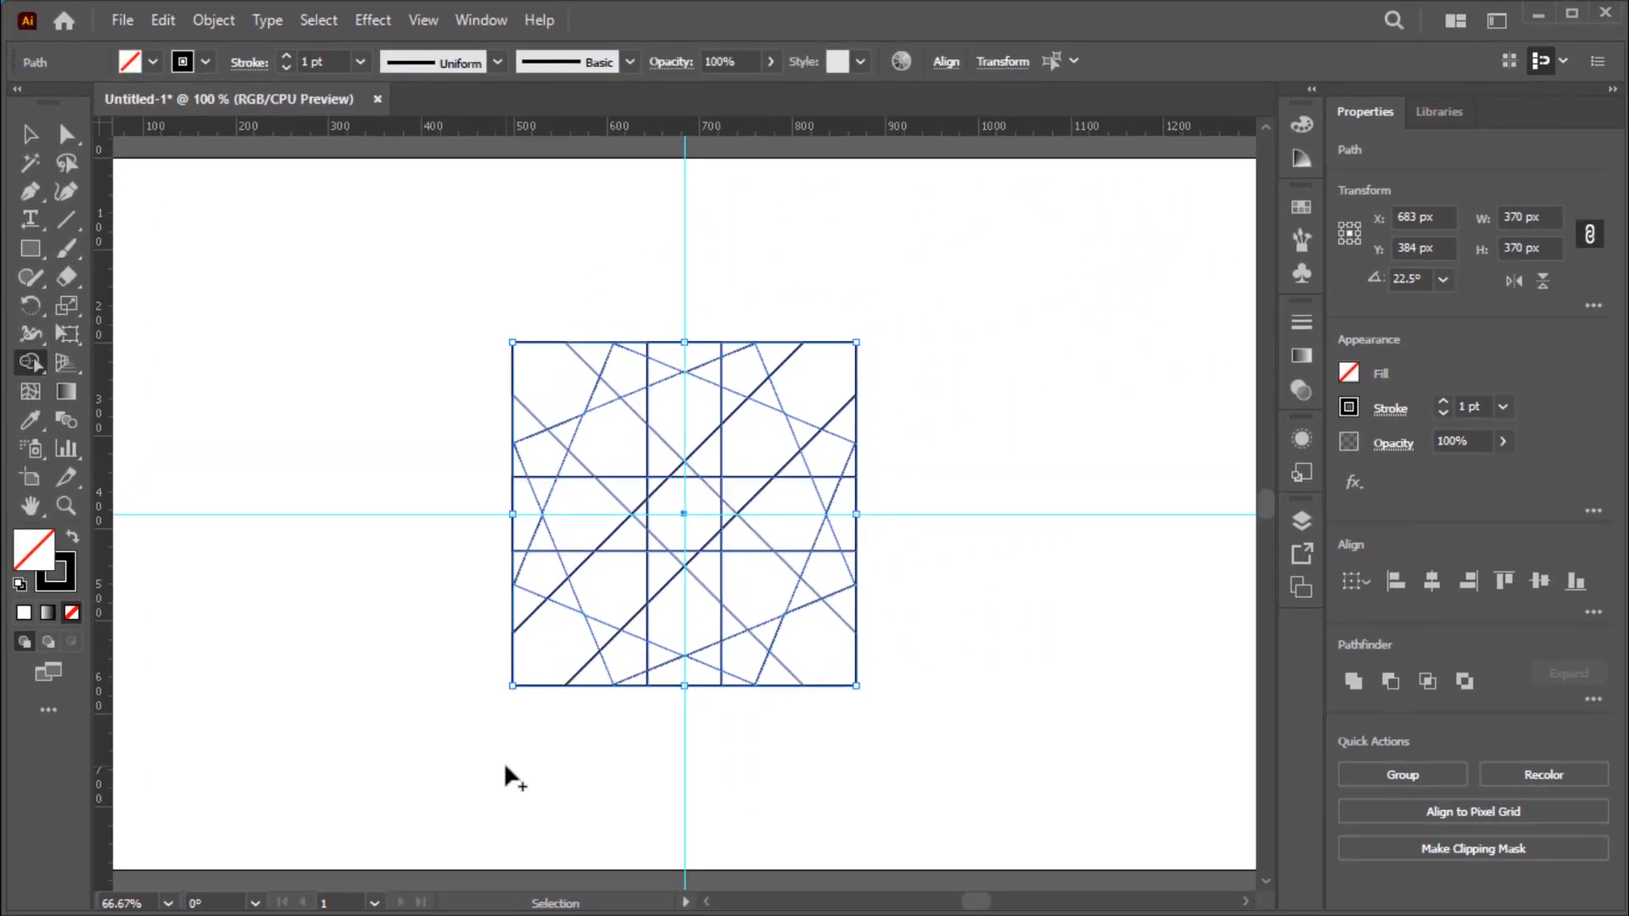
pyautogui.hotkey('ctrl', '=')
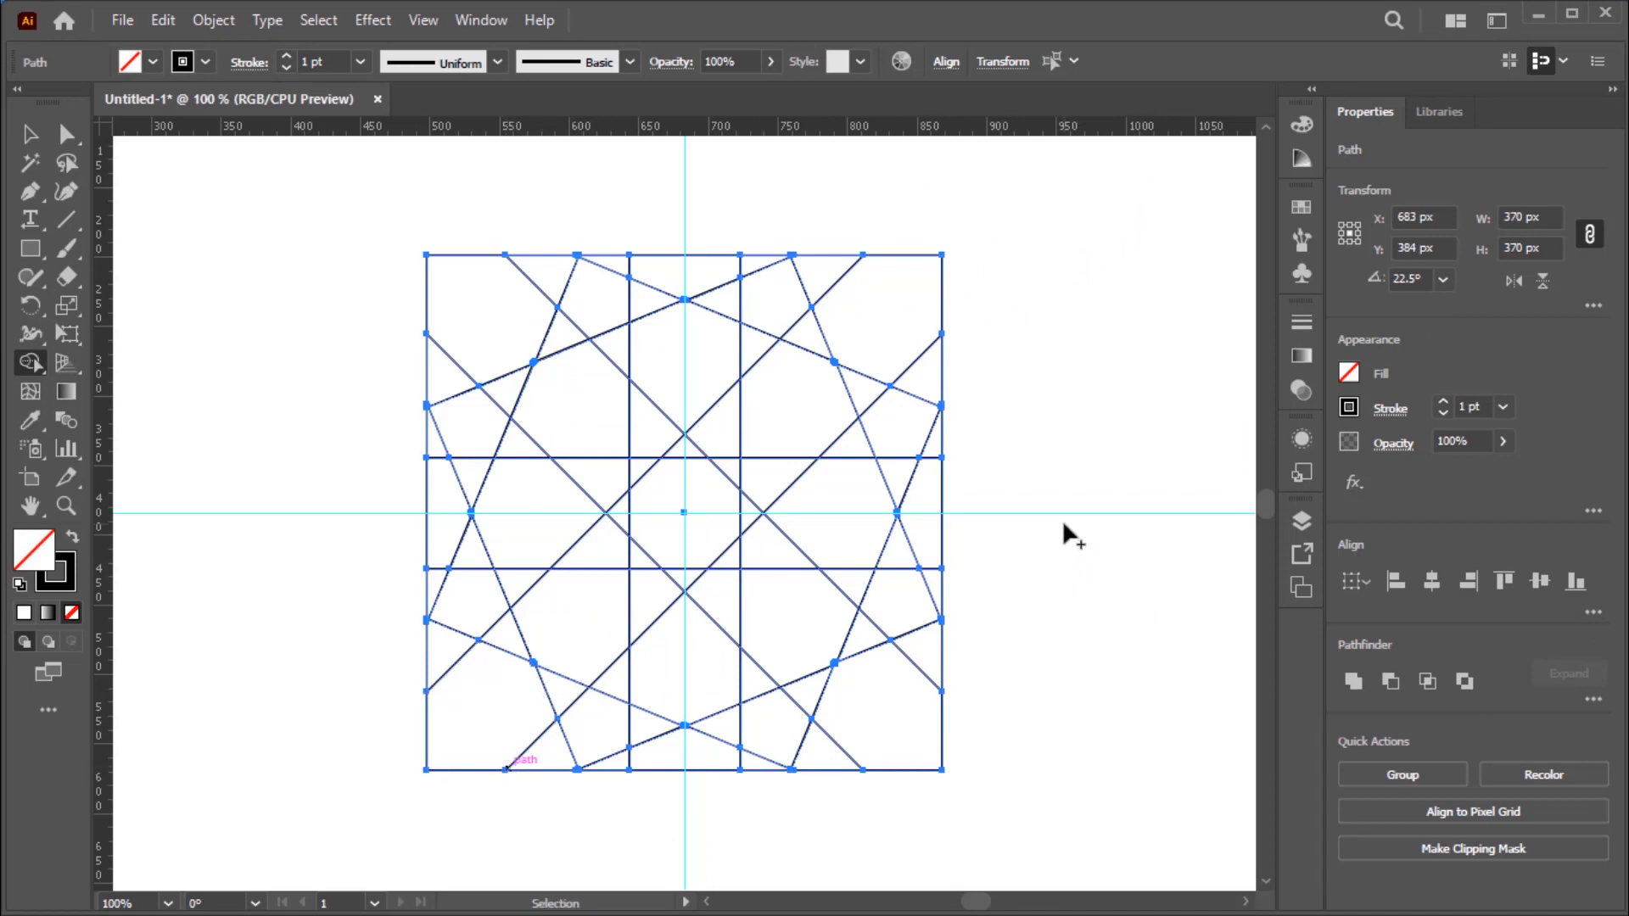
pyautogui.hotkey('ctrl', '=')
pyautogui.scroll(2, 1068, 535)
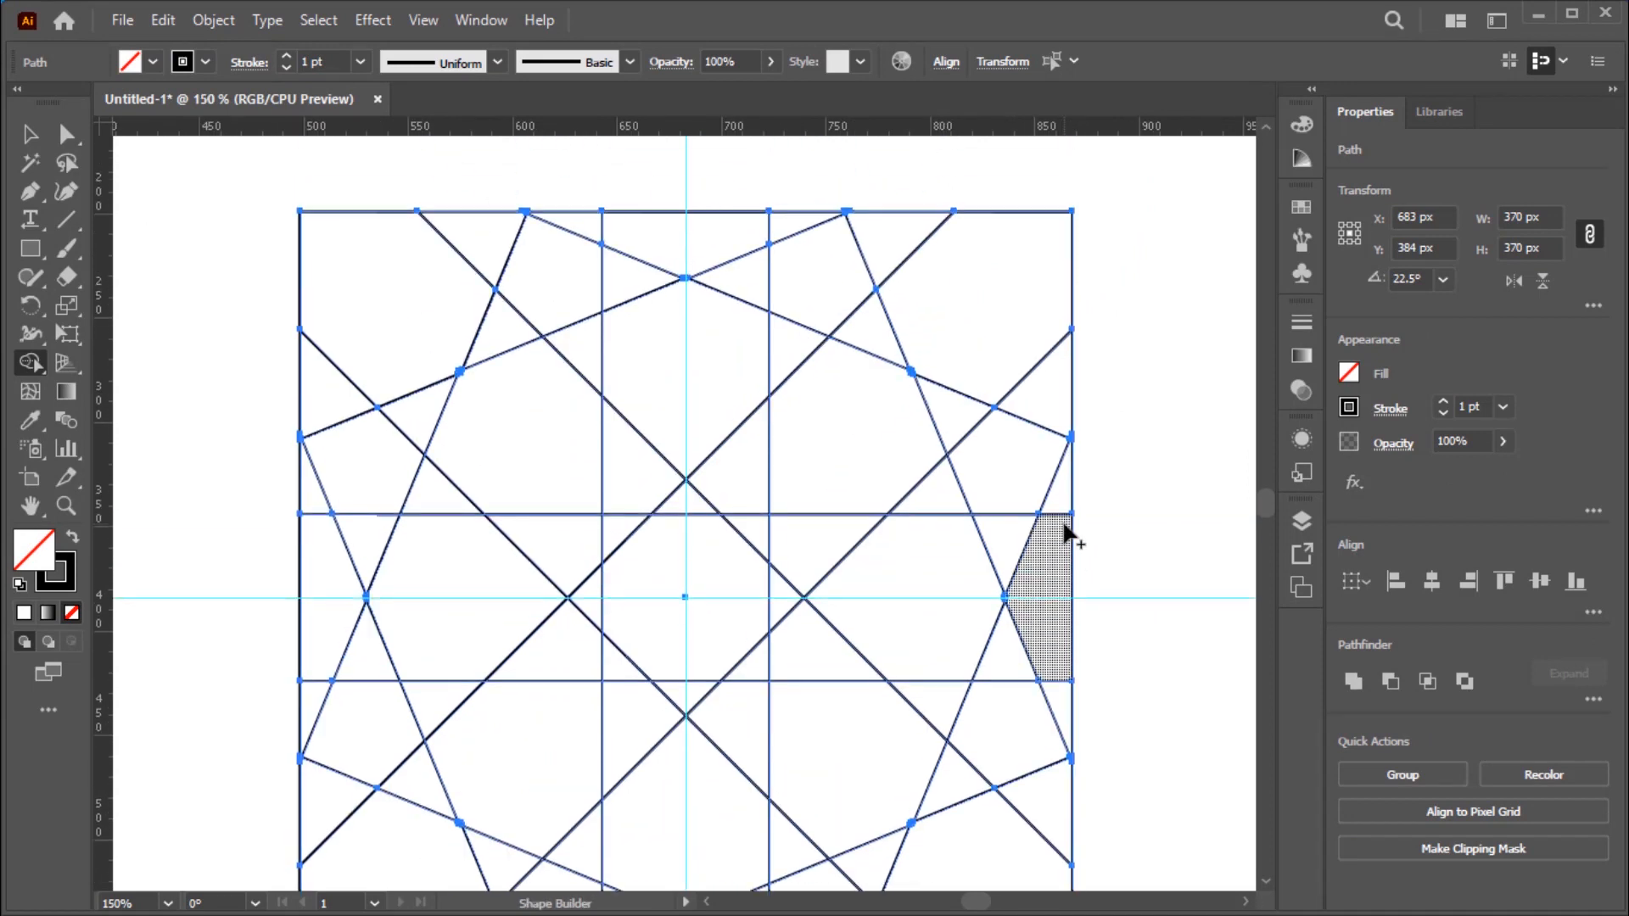
pyautogui.scroll(2, 848, 501)
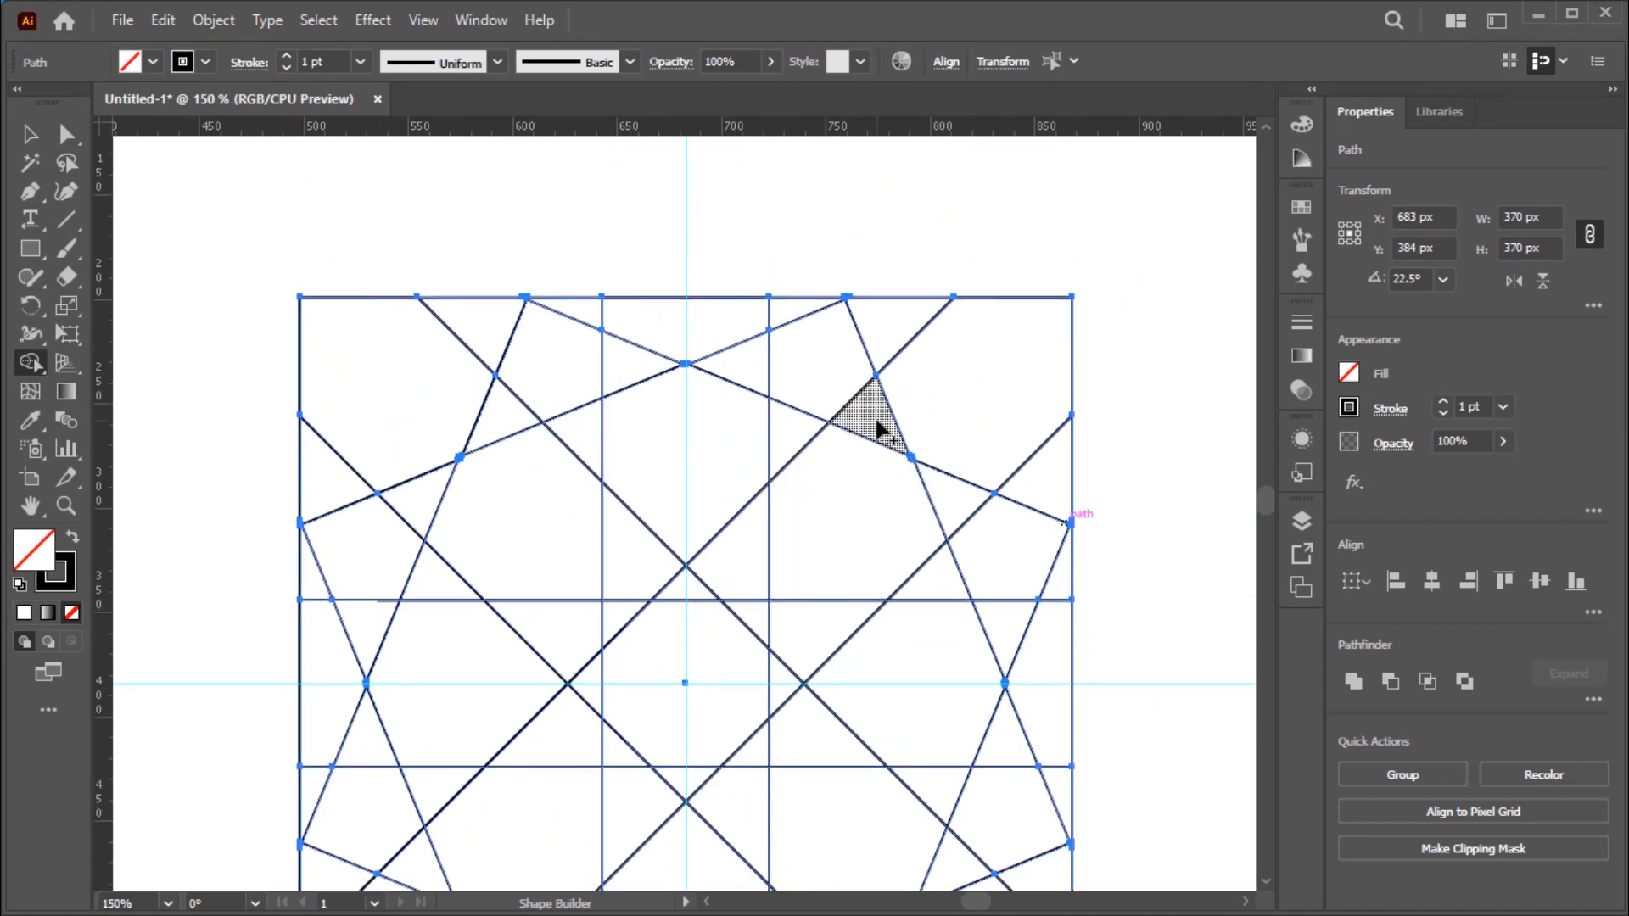
pyautogui.moveTo(865, 374)
pyautogui.mouseDown()
pyautogui.moveTo(873, 353)
pyautogui.moveTo(813, 318)
pyautogui.moveTo(764, 366)
pyautogui.moveTo(789, 421)
pyautogui.moveTo(801, 377)
pyautogui.moveTo(858, 414)
pyautogui.mouseUp()
pyautogui.moveTo(618, 361)
pyautogui.mouseDown()
pyautogui.moveTo(572, 349)
pyautogui.moveTo(576, 316)
pyautogui.moveTo(515, 326)
pyautogui.moveTo(550, 356)
pyautogui.moveTo(578, 429)
pyautogui.moveTo(509, 422)
pyautogui.mouseUp()
pyautogui.moveTo(423, 495)
pyautogui.mouseDown()
pyautogui.moveTo(395, 537)
pyautogui.moveTo(332, 487)
pyautogui.moveTo(344, 548)
pyautogui.moveTo(315, 571)
pyautogui.moveTo(356, 599)
pyautogui.moveTo(427, 584)
pyautogui.mouseUp()
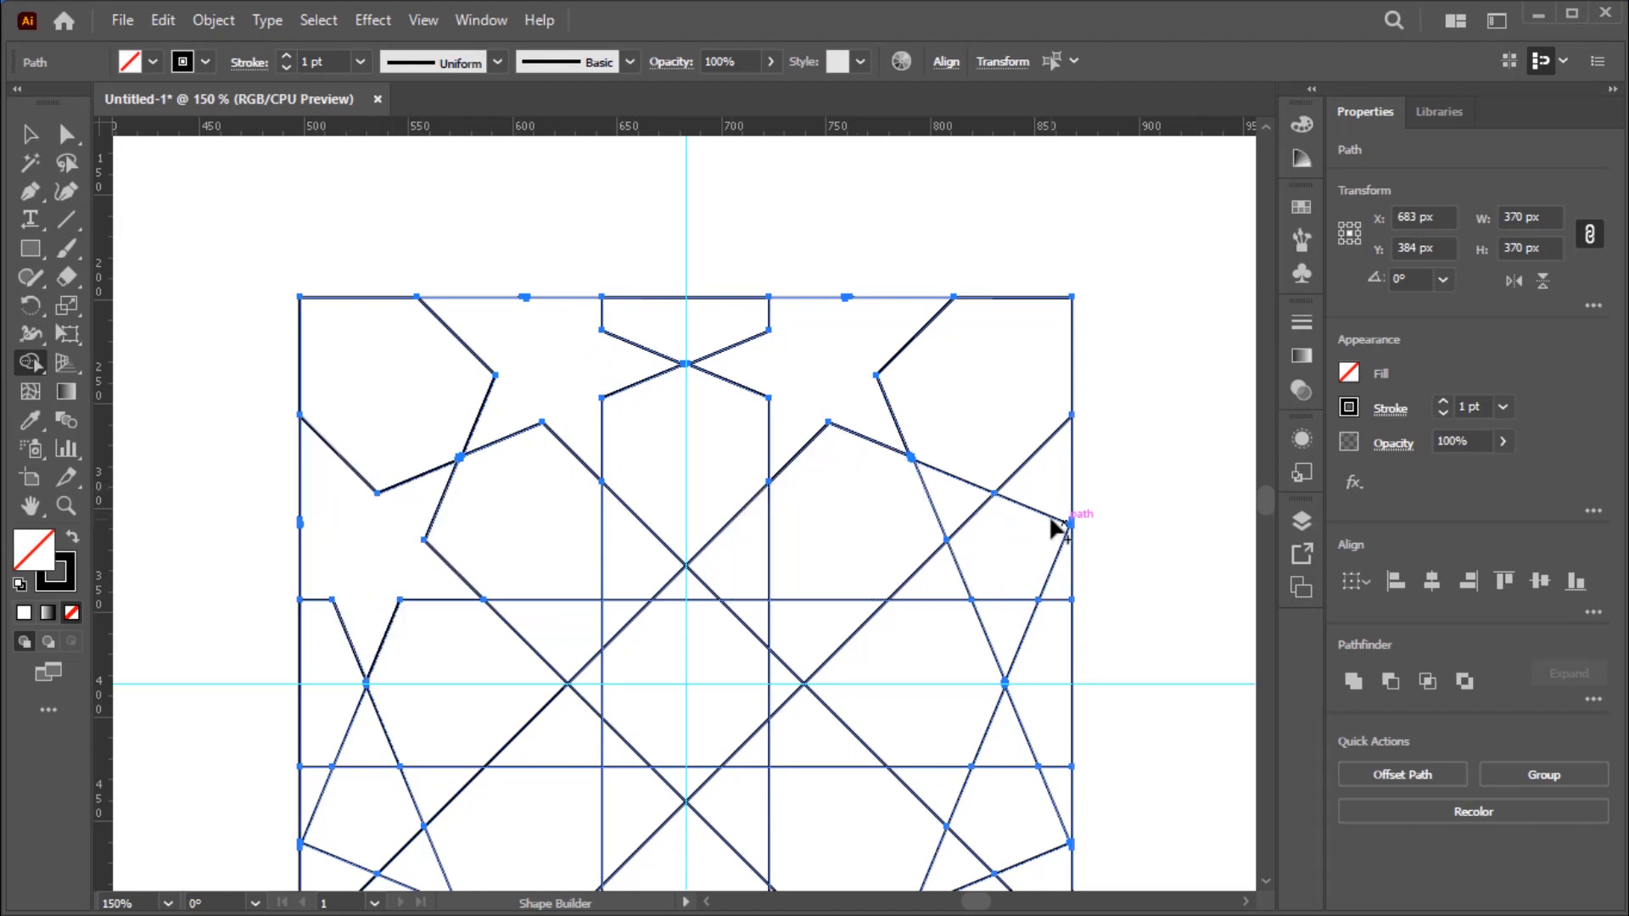
pyautogui.moveTo(982, 519)
pyautogui.mouseDown()
pyautogui.moveTo(1040, 520)
pyautogui.moveTo(1065, 582)
pyautogui.moveTo(967, 580)
pyautogui.moveTo(1047, 534)
pyautogui.moveTo(971, 563)
pyautogui.moveTo(1047, 557)
pyautogui.moveTo(1050, 645)
pyautogui.mouseUp()
pyautogui.scroll(-3, 982, 527)
pyautogui.moveTo(865, 691)
pyautogui.mouseDown()
pyautogui.moveTo(827, 731)
pyautogui.moveTo(778, 738)
pyautogui.moveTo(789, 786)
pyautogui.moveTo(853, 806)
pyautogui.mouseUp()
pyautogui.moveTo(648, 752)
pyautogui.mouseDown()
pyautogui.moveTo(521, 710)
pyautogui.moveTo(580, 694)
pyautogui.moveTo(588, 796)
pyautogui.mouseUp()
pyautogui.moveTo(433, 641)
pyautogui.mouseDown()
pyautogui.moveTo(425, 557)
pyautogui.moveTo(389, 515)
pyautogui.moveTo(317, 546)
pyautogui.moveTo(364, 626)
pyautogui.mouseUp()
# Step: Merge the overlapping regions in the middle of the square into one eight-pointed star with Shape Builder
pyautogui.scroll(2, 364, 594)
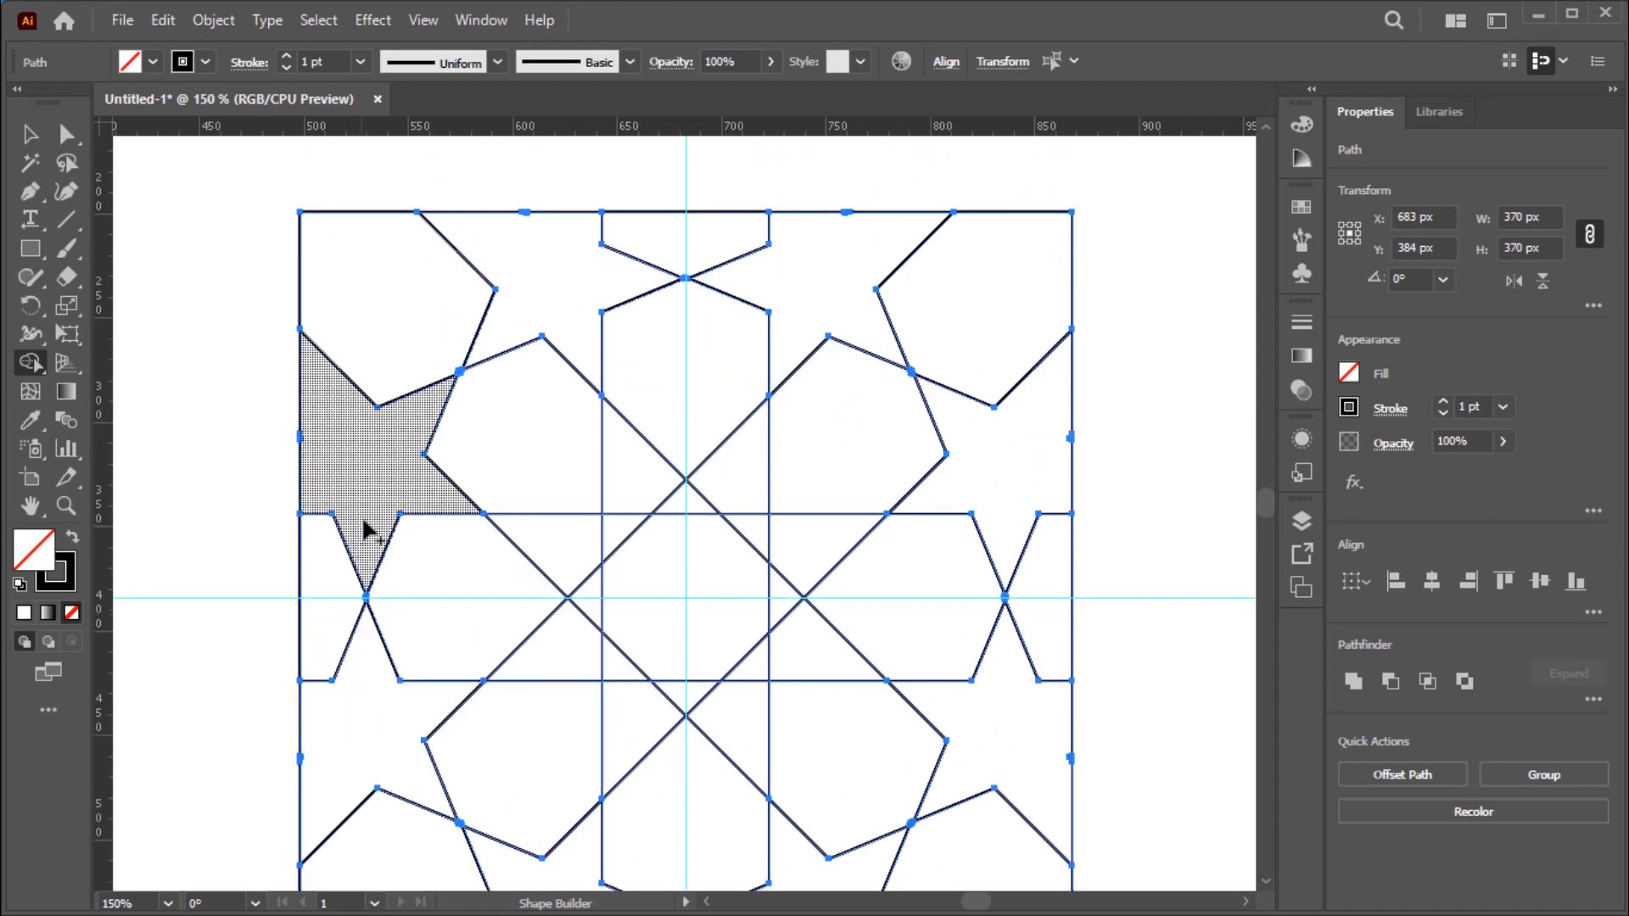
pyautogui.moveTo(721, 481)
pyautogui.mouseDown()
pyautogui.moveTo(701, 424)
pyautogui.moveTo(637, 445)
pyautogui.moveTo(600, 506)
pyautogui.moveTo(649, 561)
pyautogui.moveTo(626, 577)
pyautogui.moveTo(672, 579)
pyautogui.moveTo(691, 600)
pyautogui.moveTo(741, 578)
pyautogui.moveTo(770, 524)
pyautogui.moveTo(744, 459)
pyautogui.mouseUp()
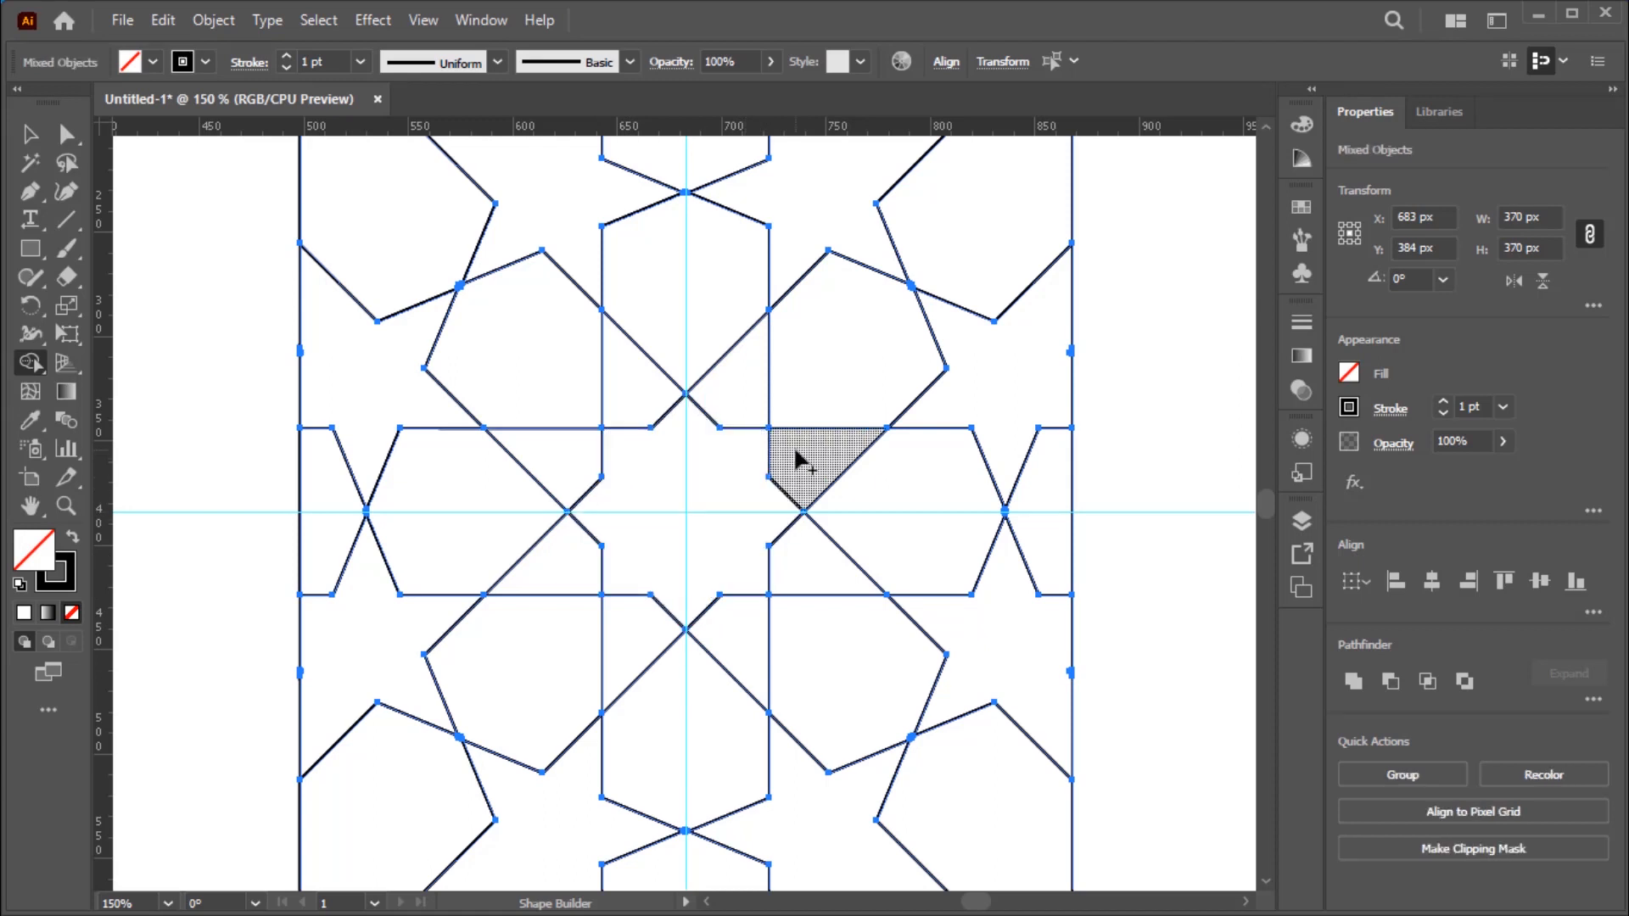
pyautogui.scroll(1, 795, 452)
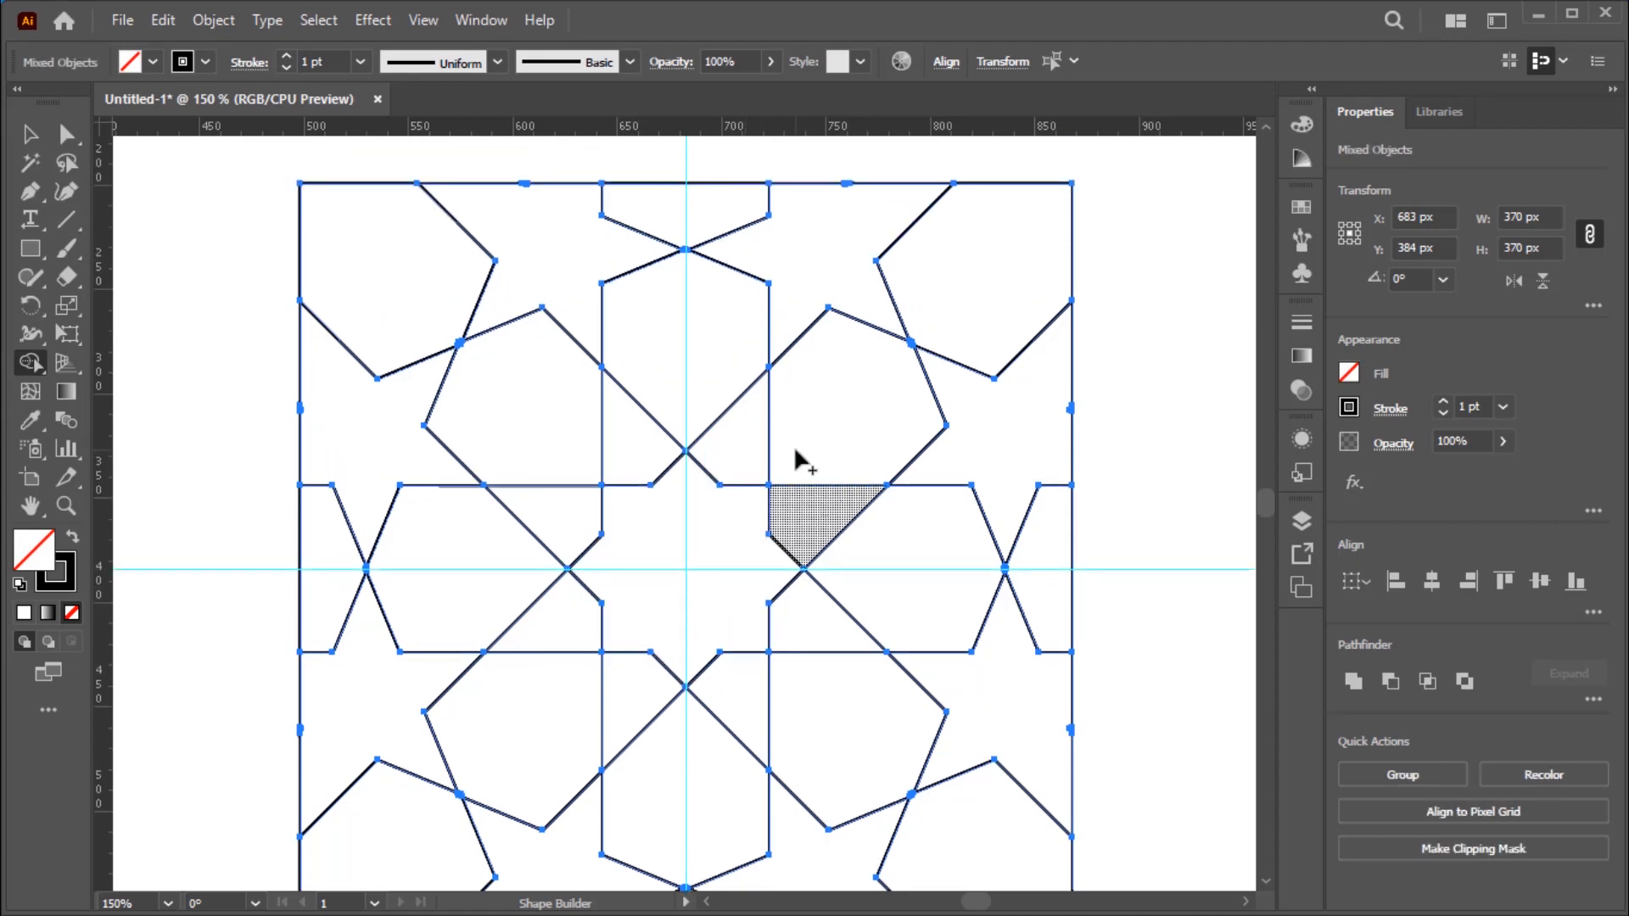
# Step: Swap the fill and stroke of the entire pattern and split it with the Divide pathfinder
pyautogui.scroll(-4, 796, 460)
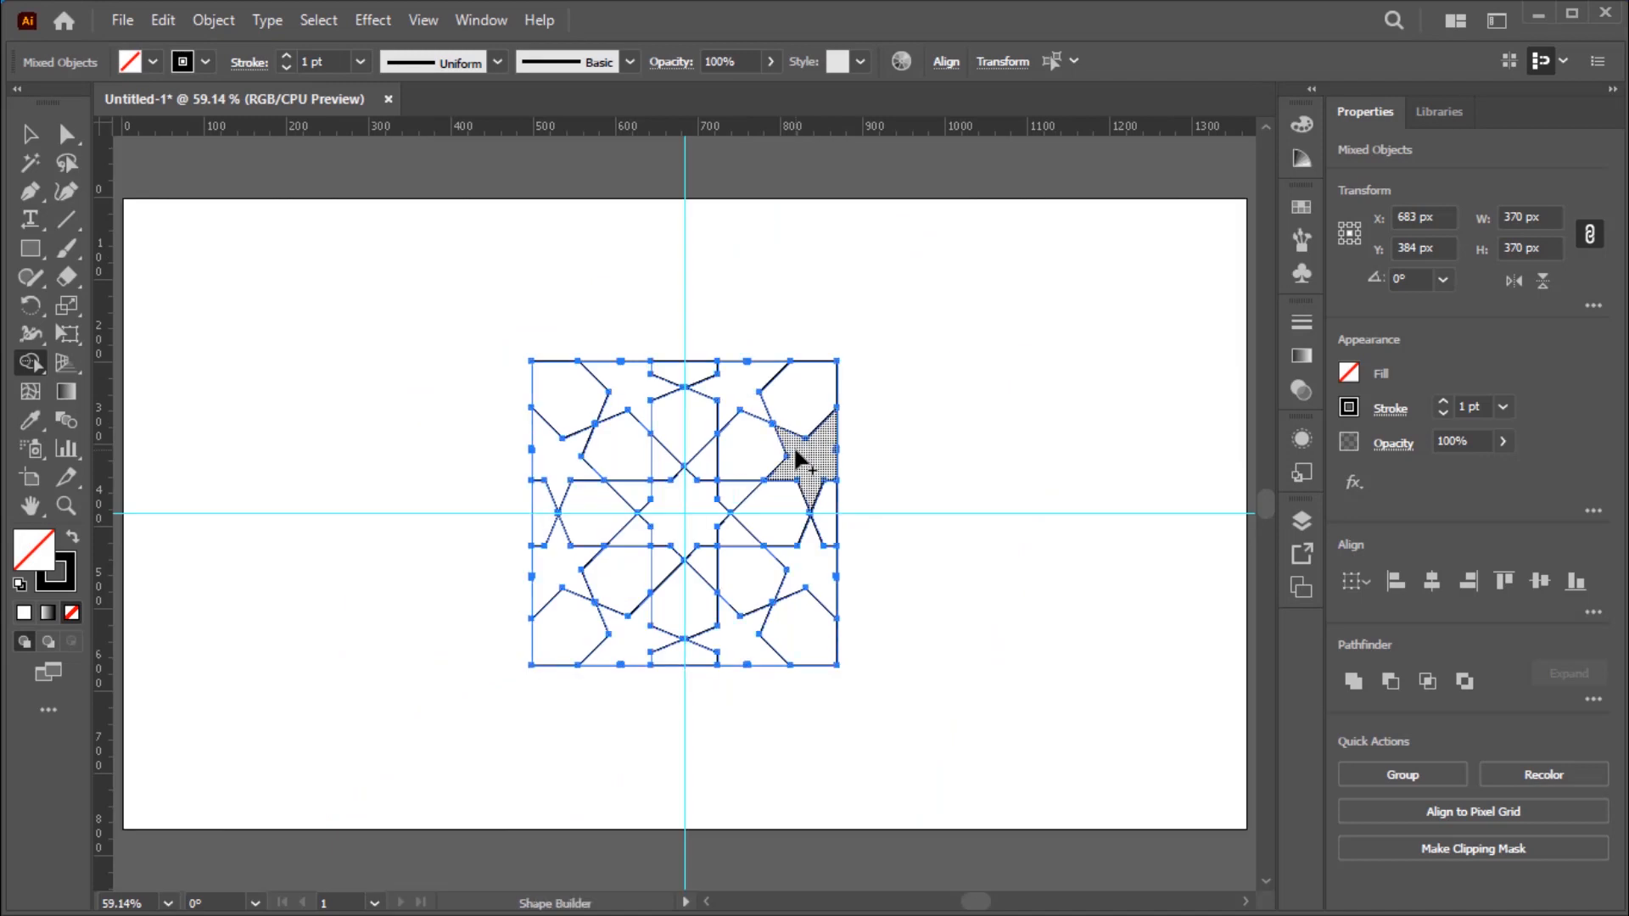
pyautogui.click(31, 134)
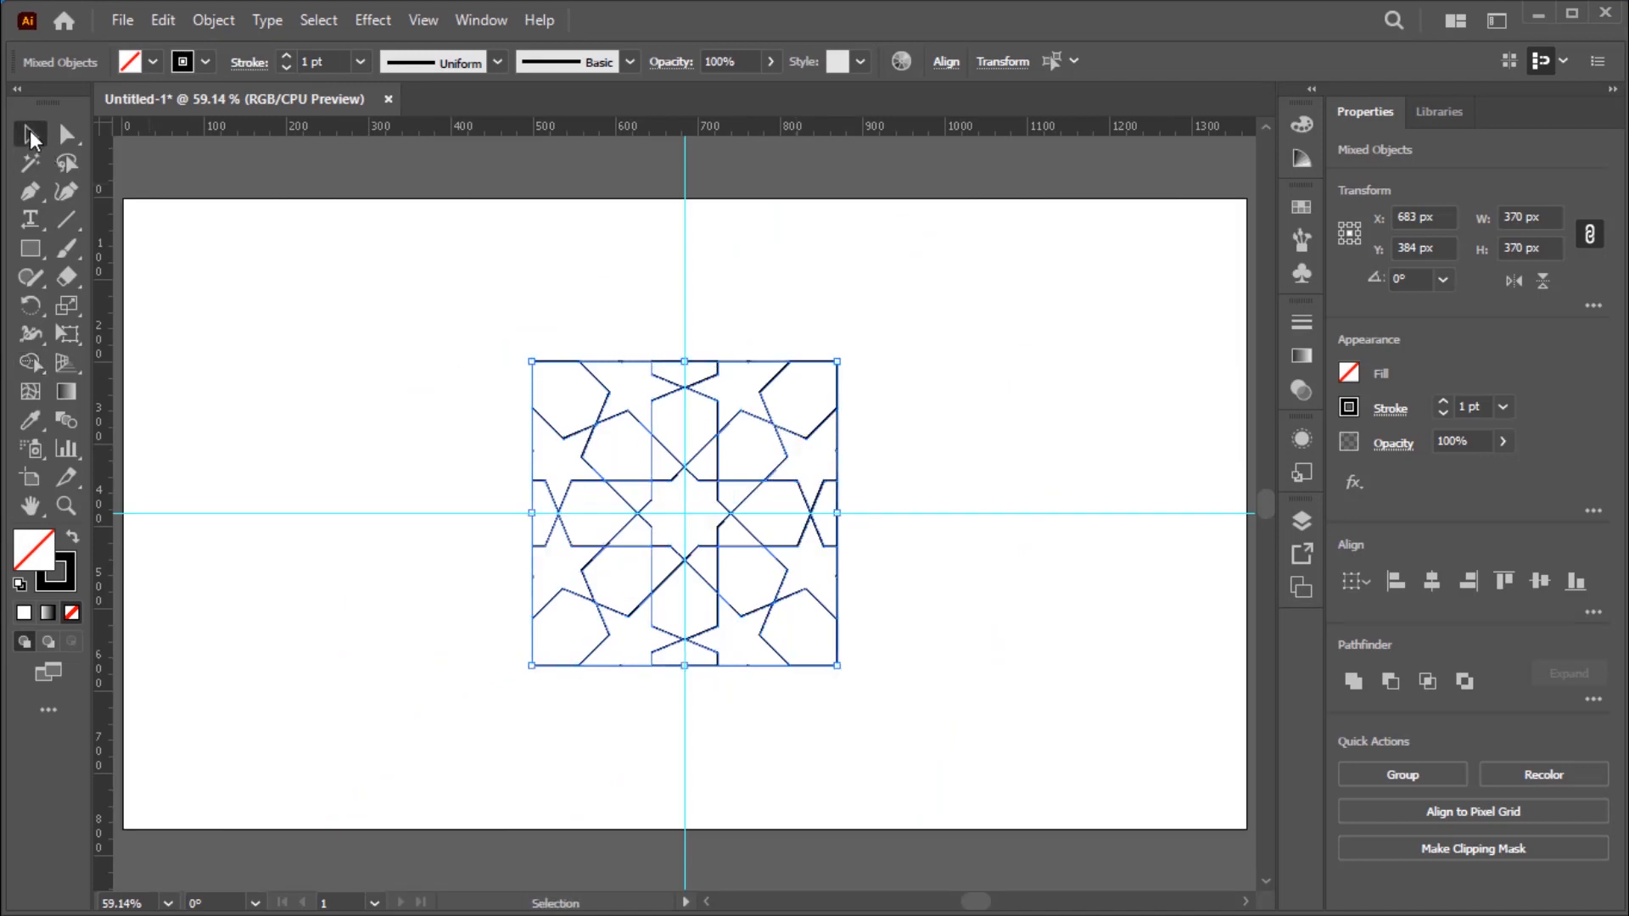
pyautogui.moveTo(953, 289); pyautogui.dragTo(418, 718)
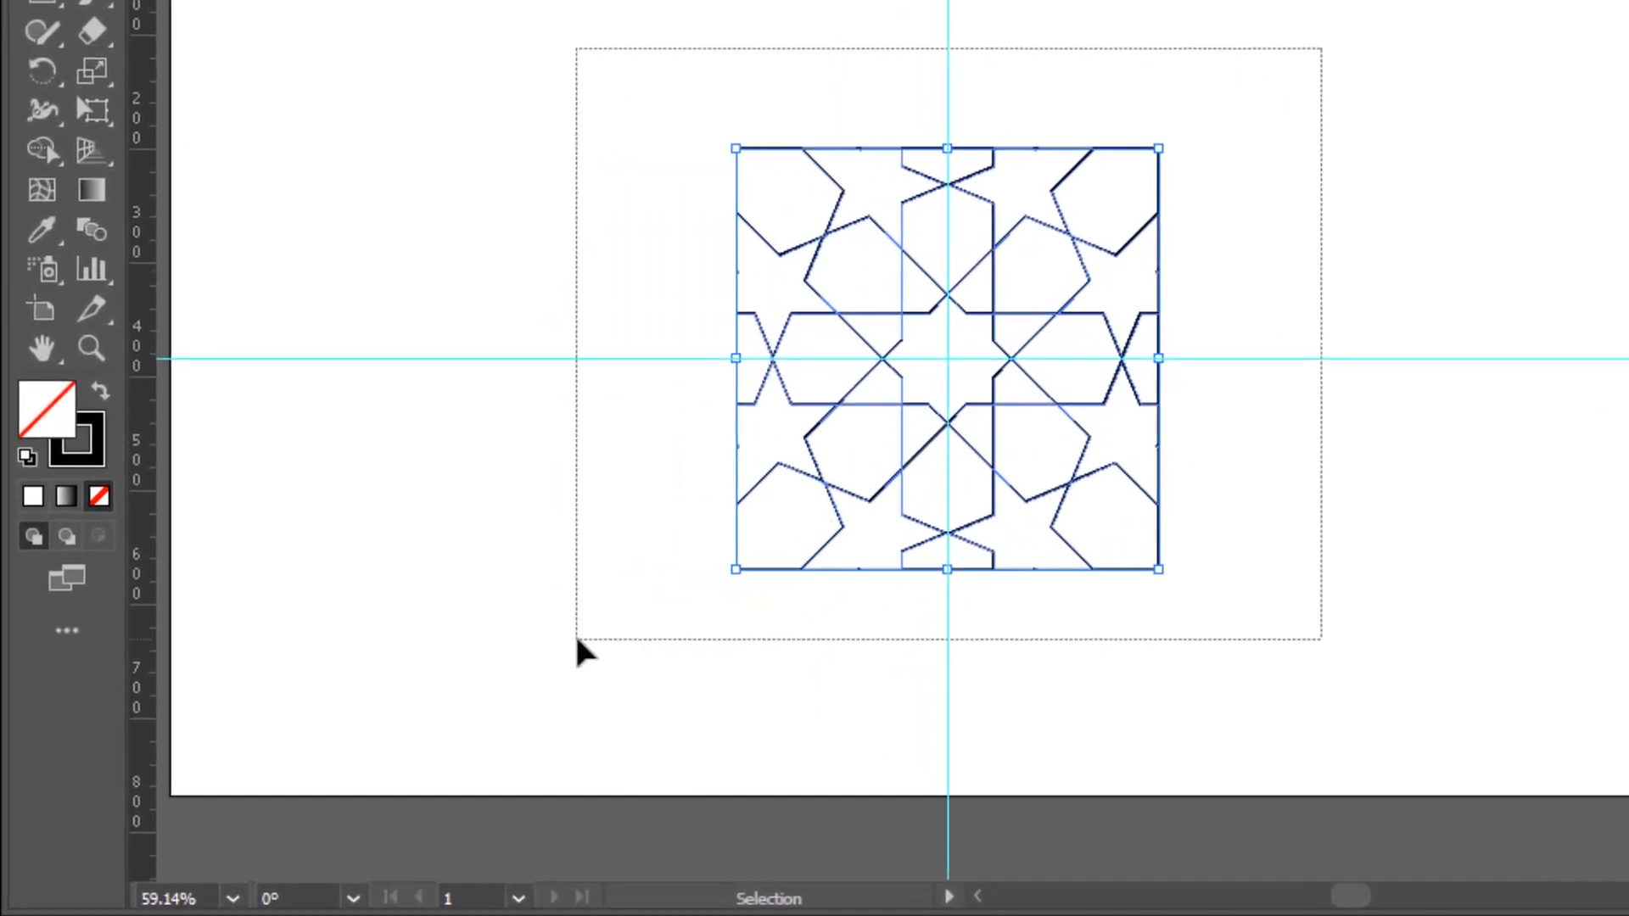
pyautogui.moveTo(576, 638); pyautogui.dragTo(576, 638)
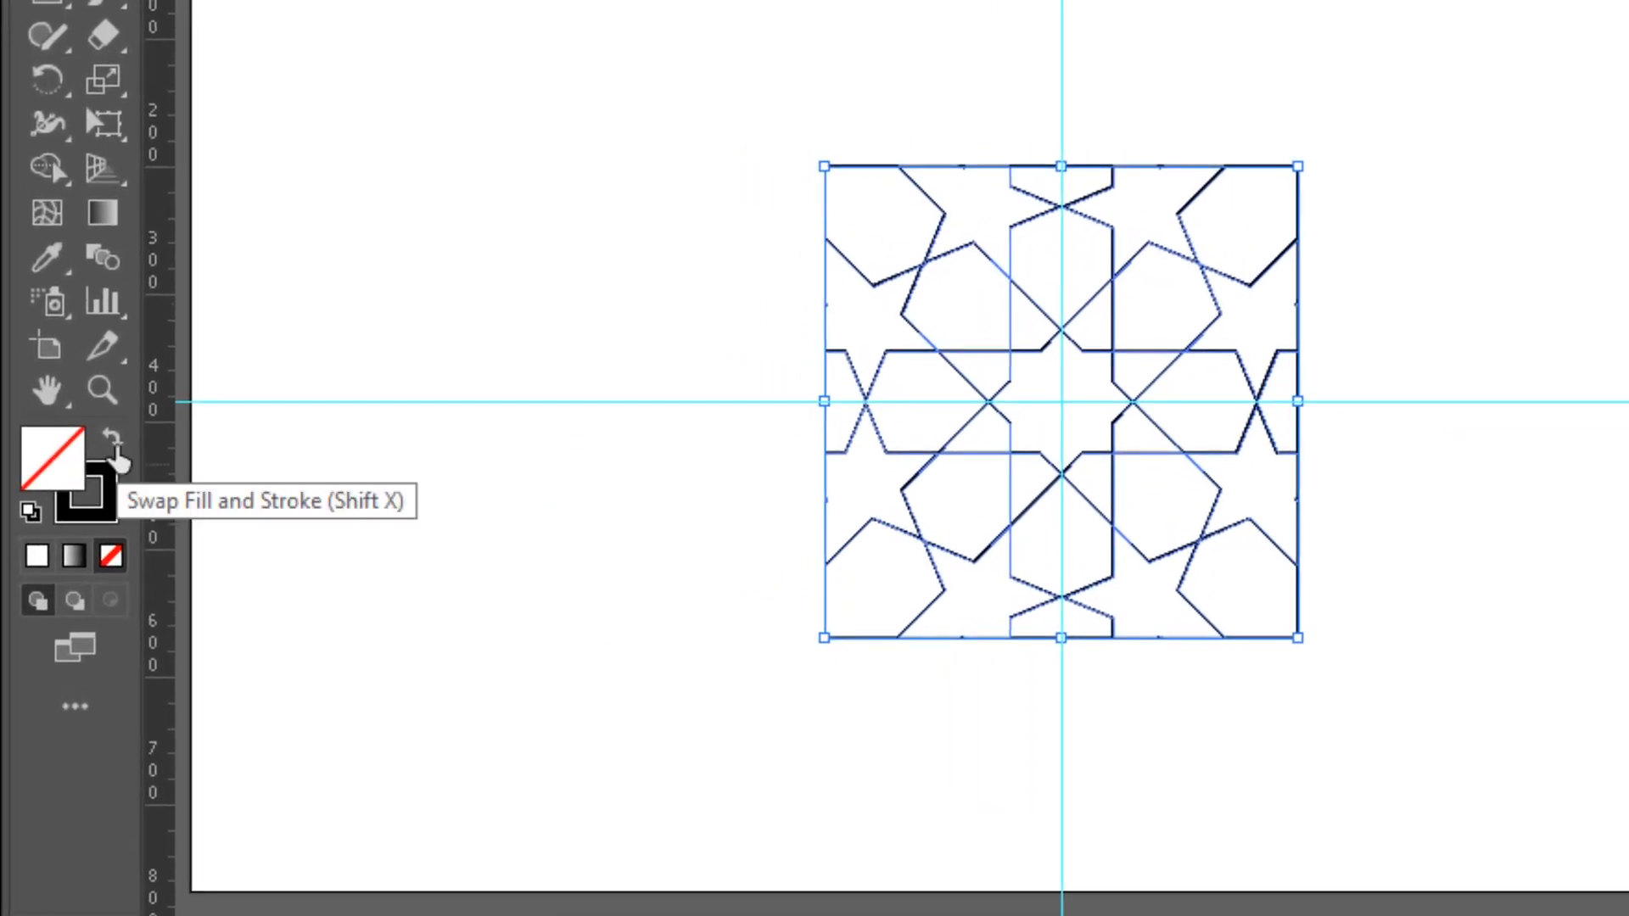
pyautogui.click(117, 458)
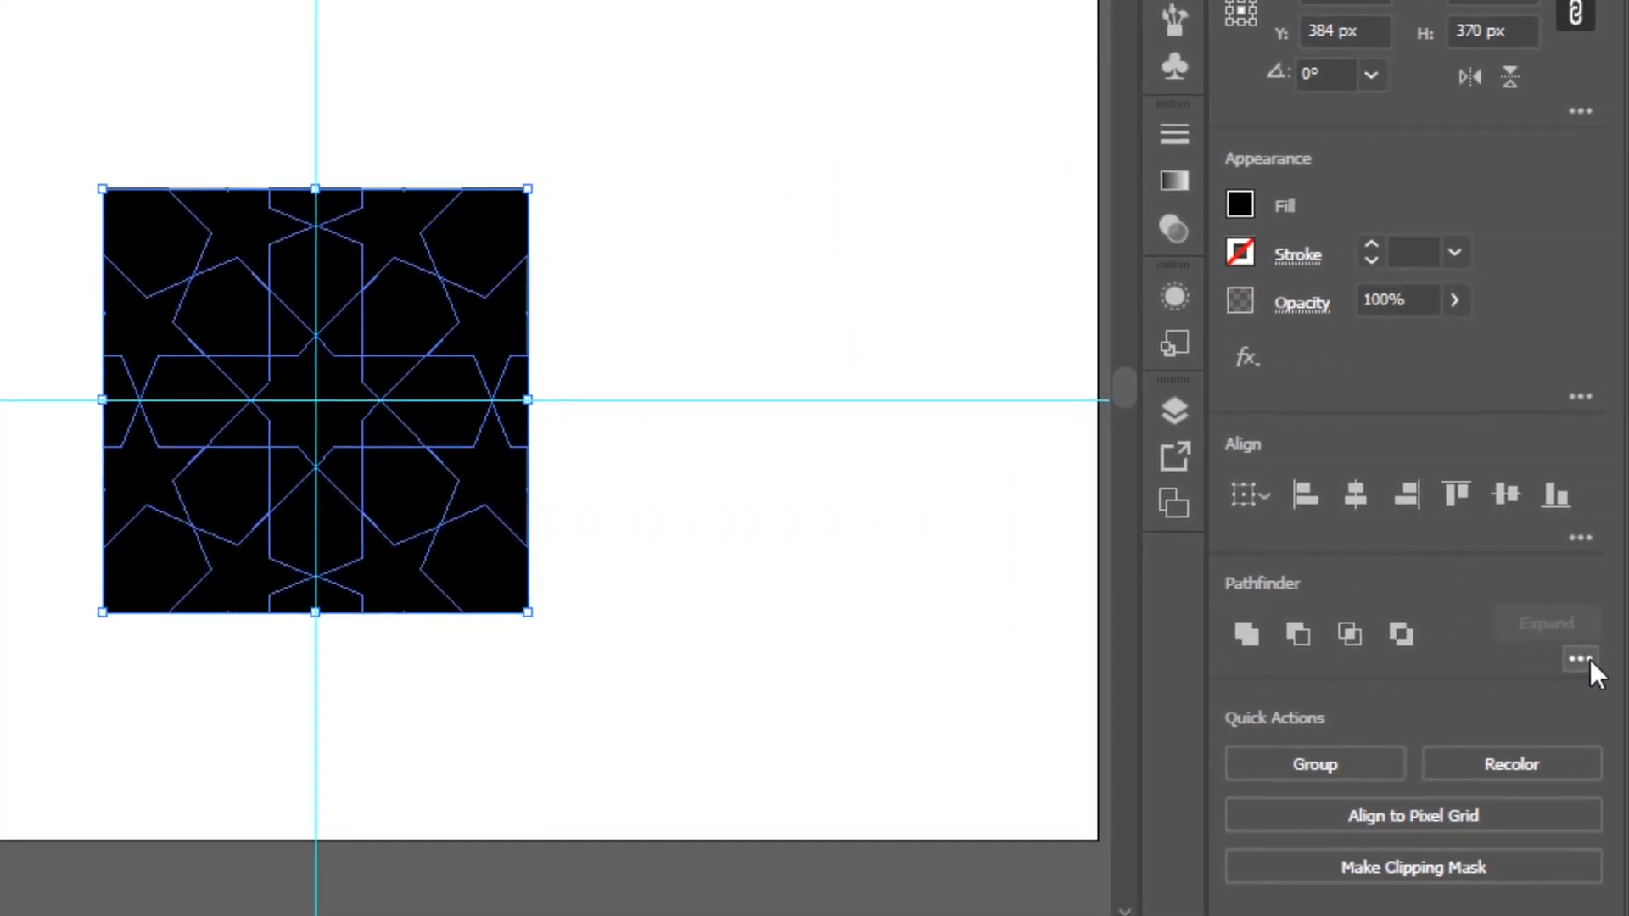
pyautogui.click(1588, 661)
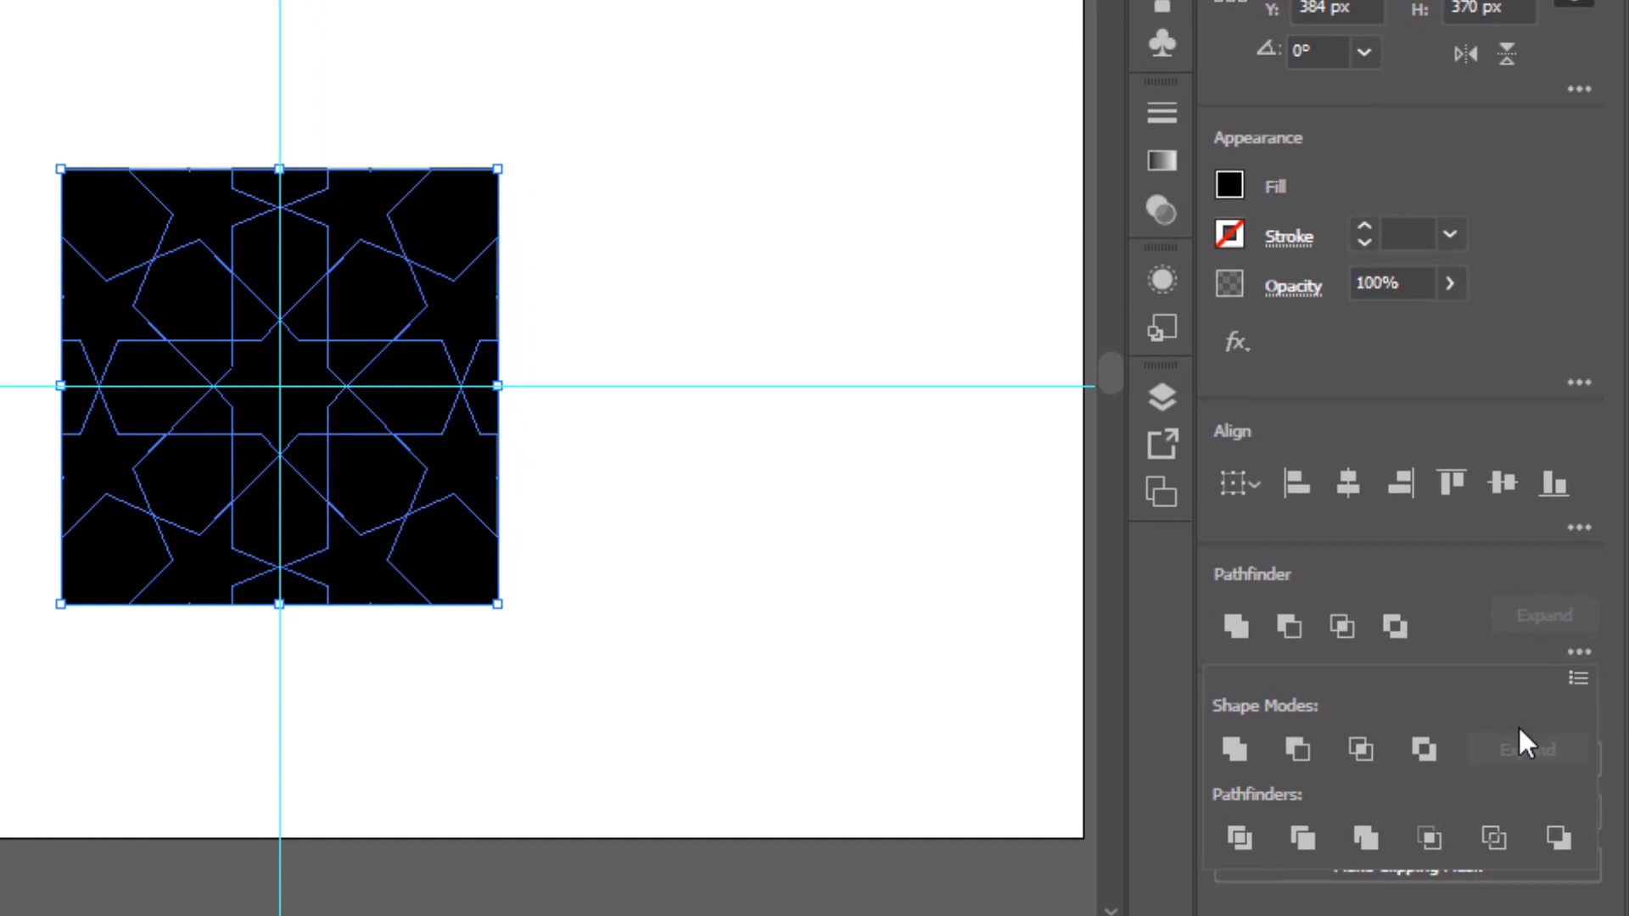
pyautogui.click(1241, 838)
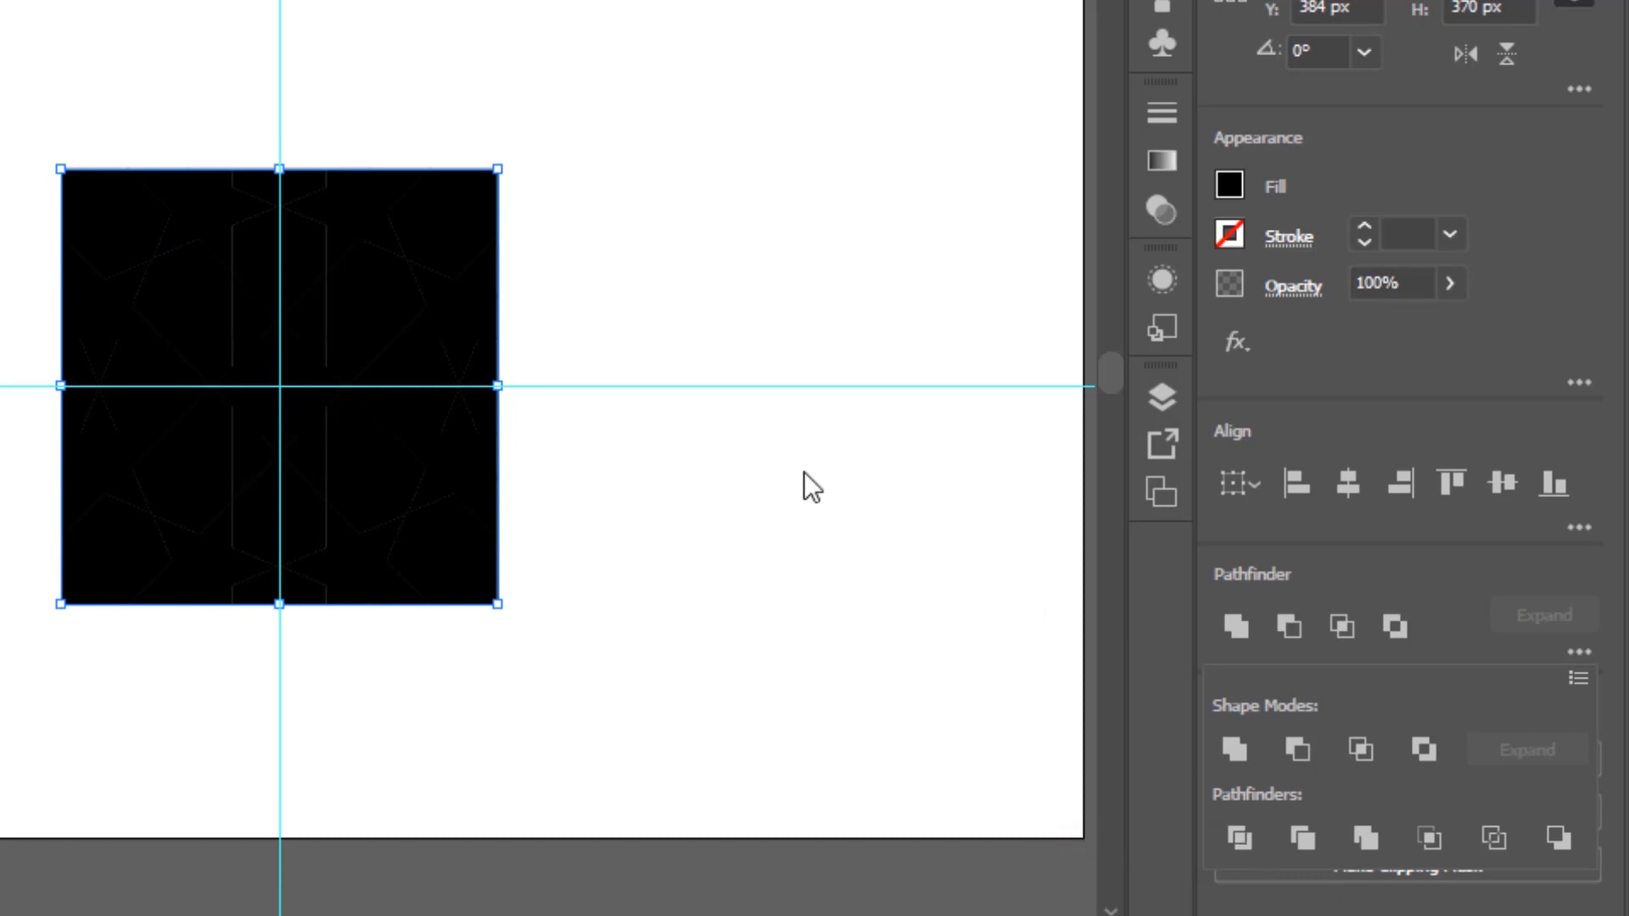
# Step: Resize the divided star pattern group to 384 px wide and 384 px high
pyautogui.hotkey('ctrl', 'shift', 'a')
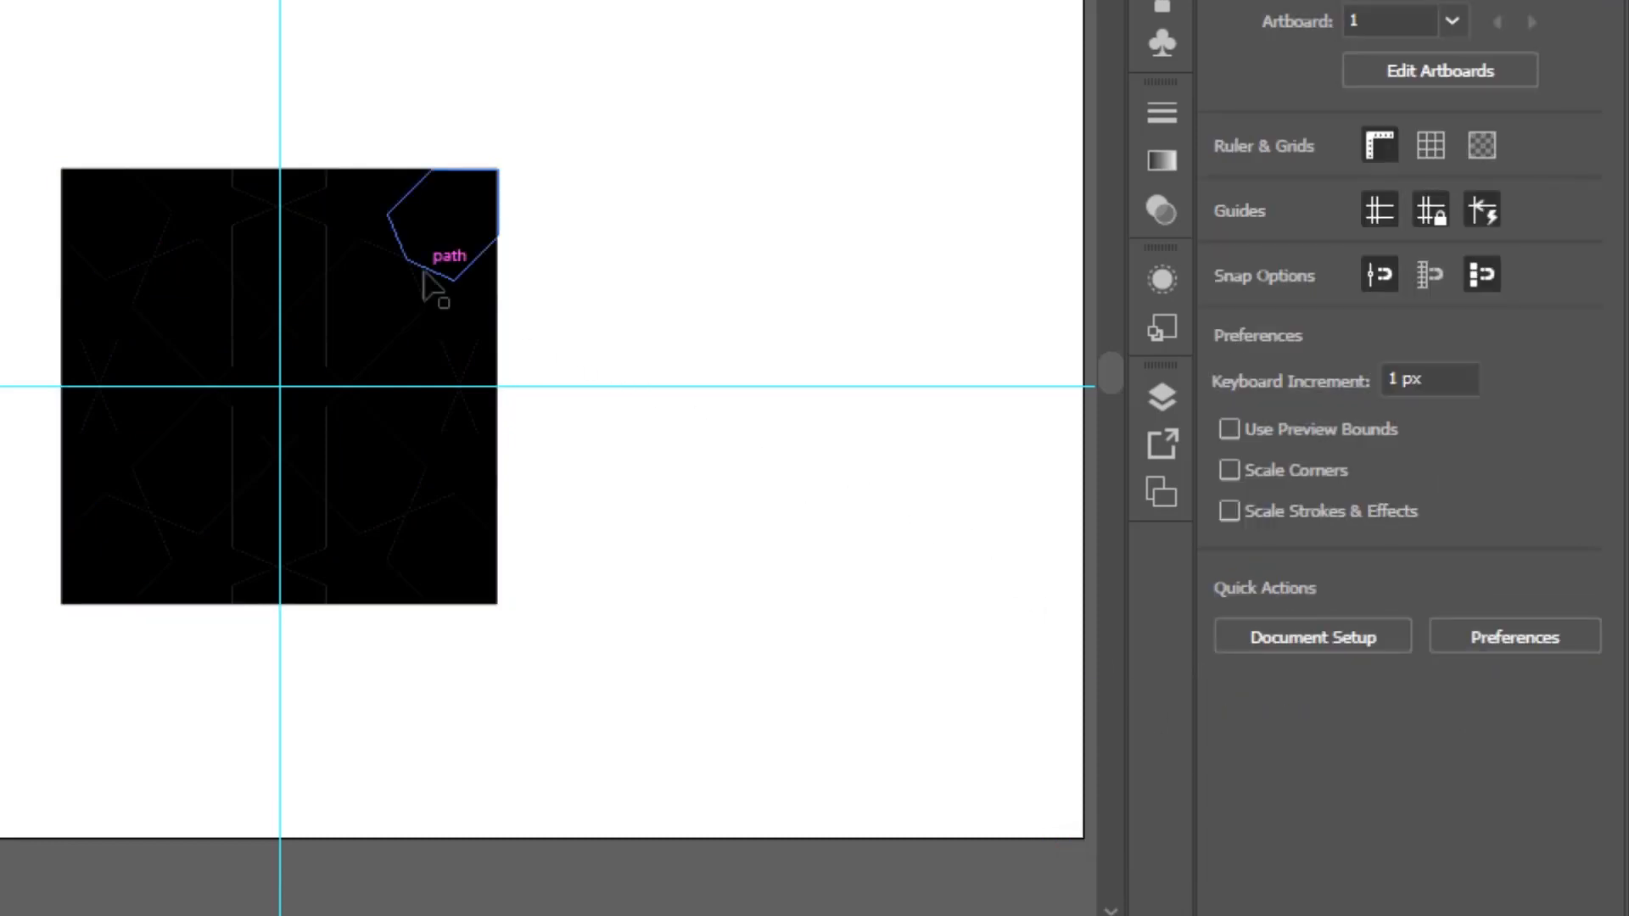
pyautogui.click(428, 215)
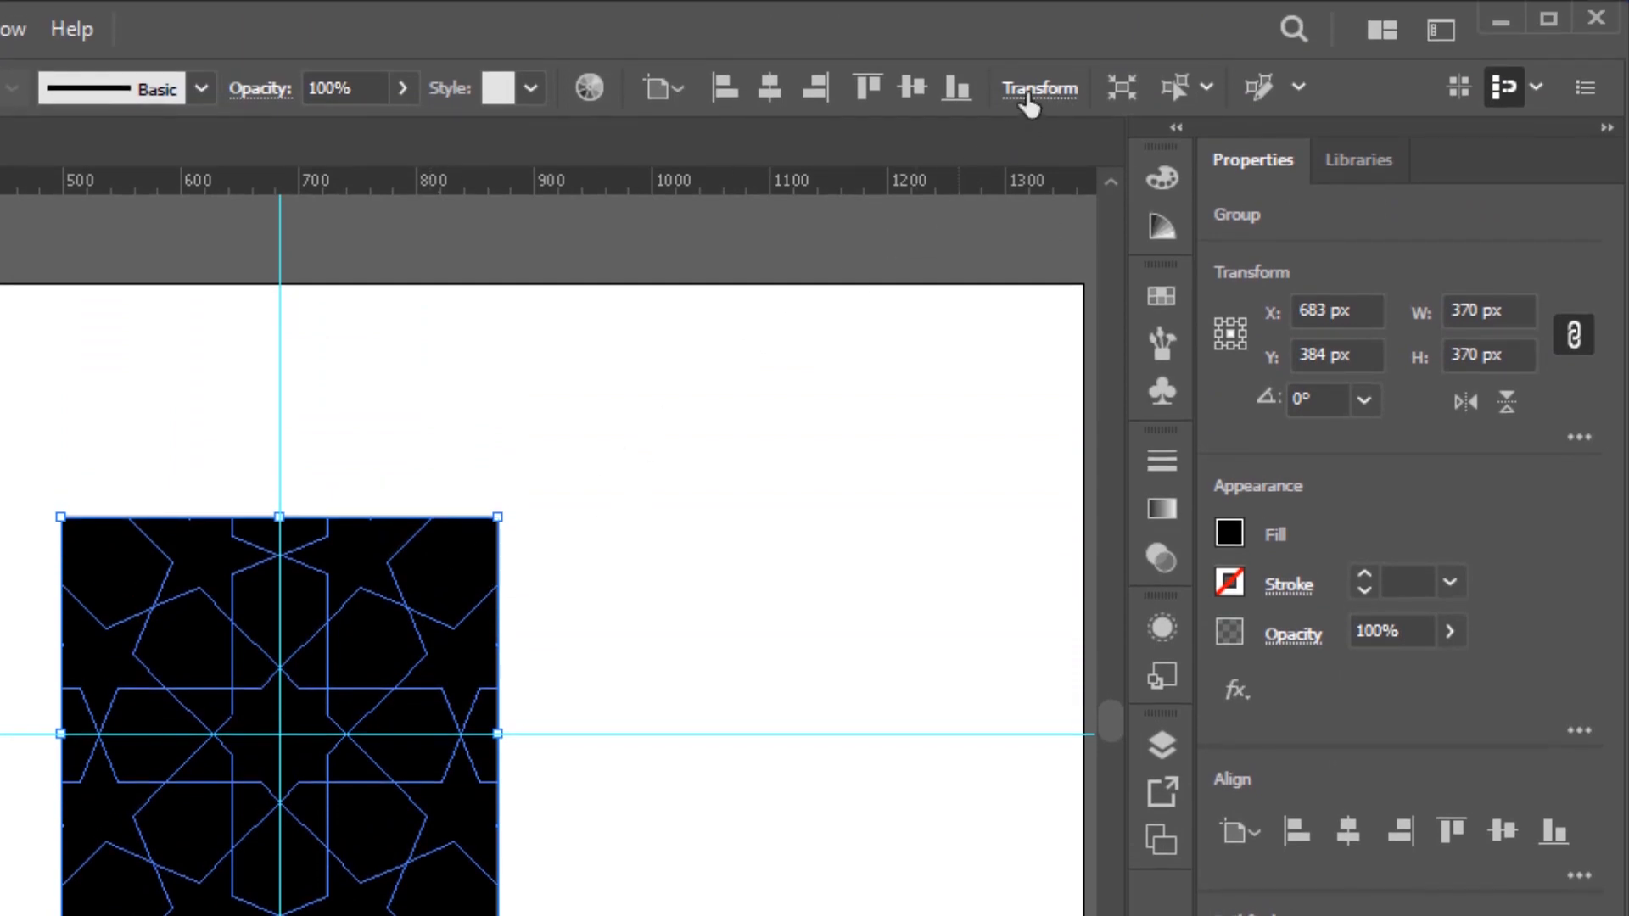
pyautogui.click(1028, 95)
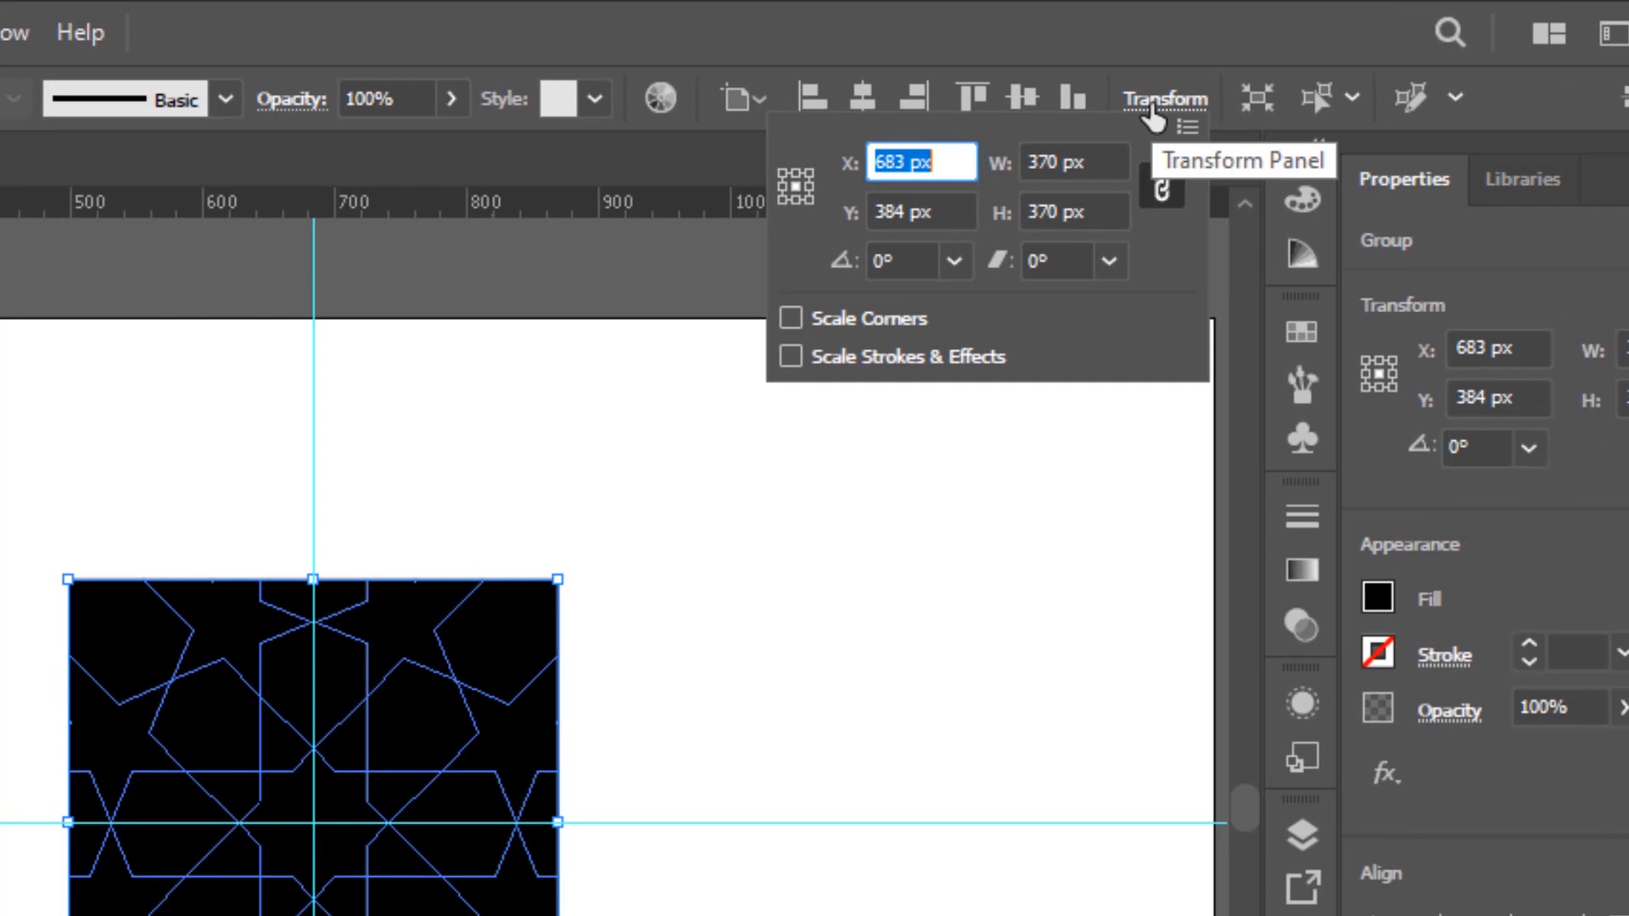
pyautogui.click(1120, 163)
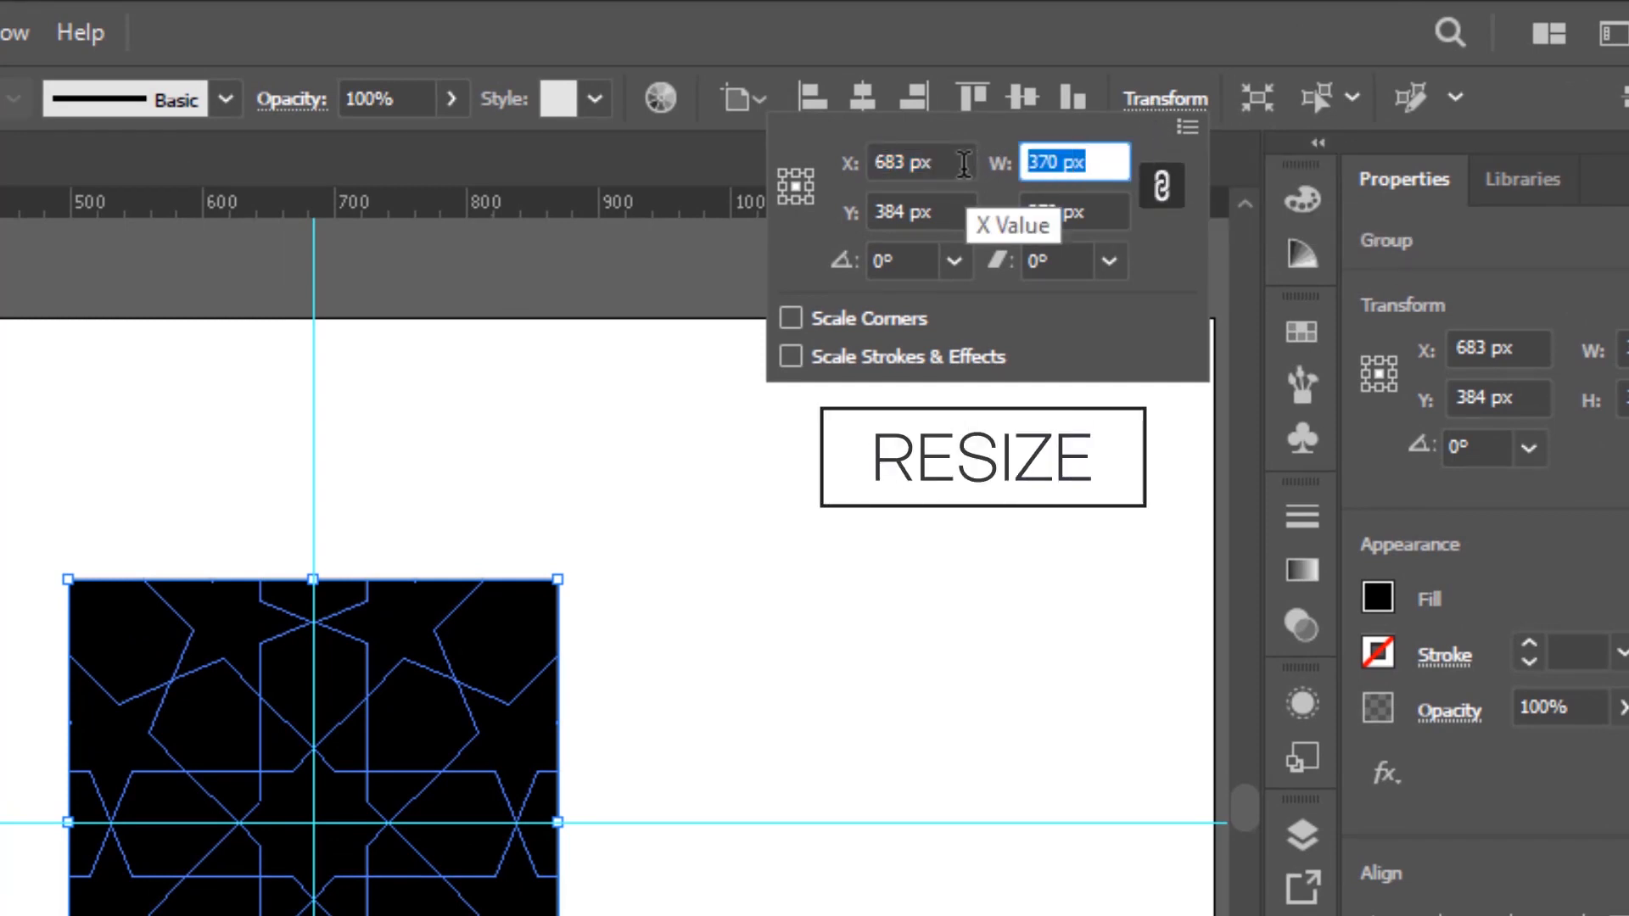
pyautogui.write('384')
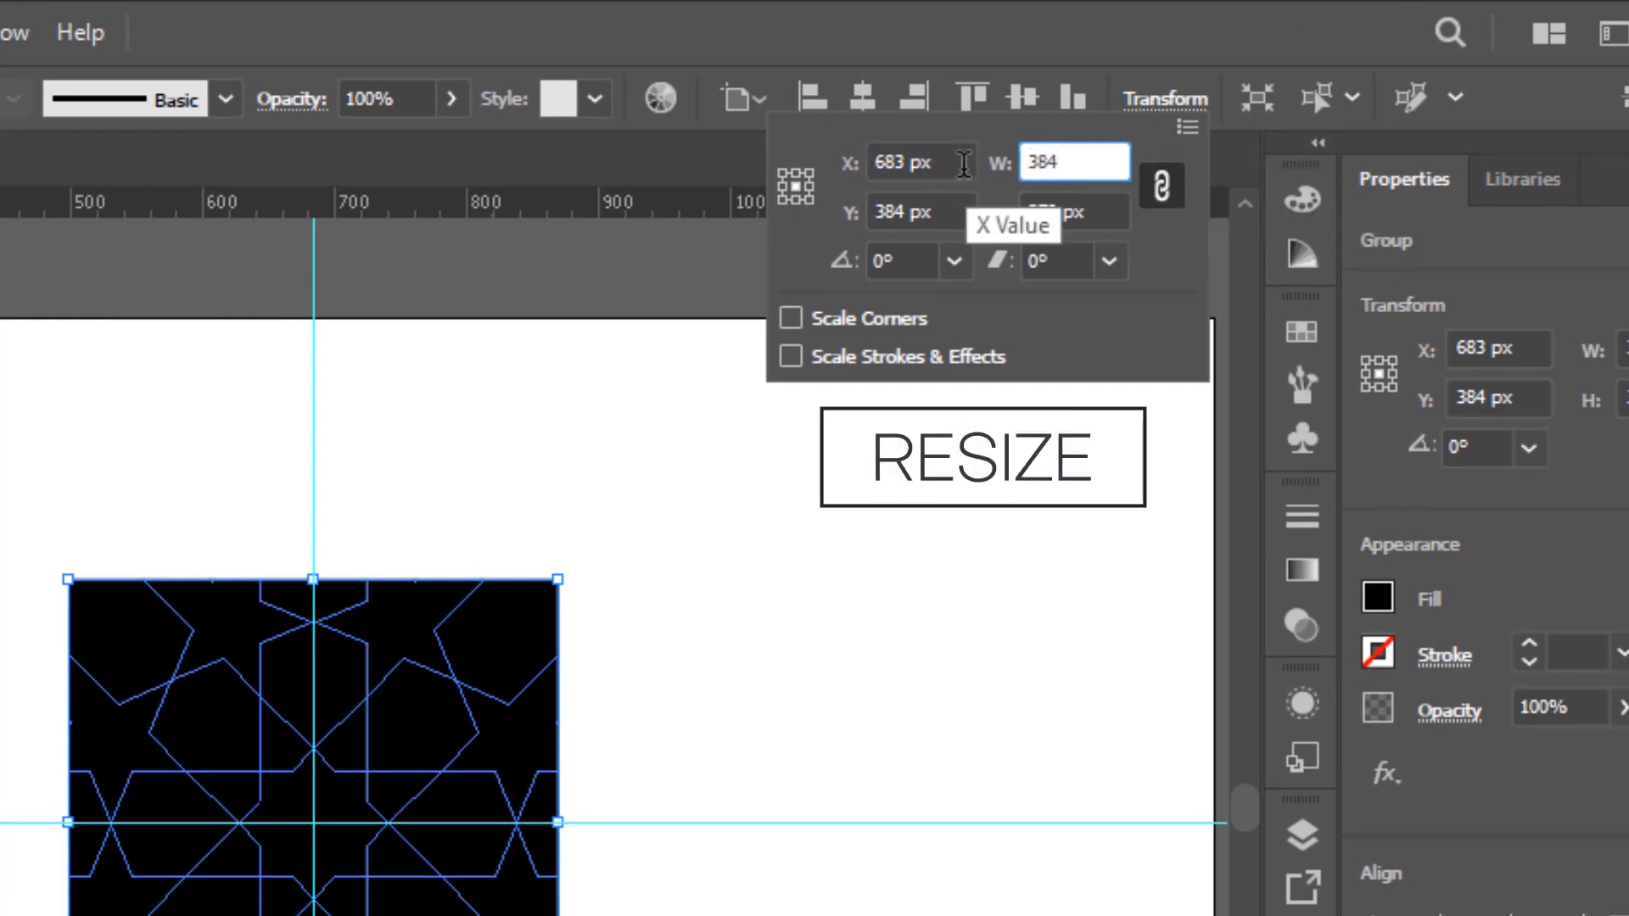
pyautogui.press('Tab')
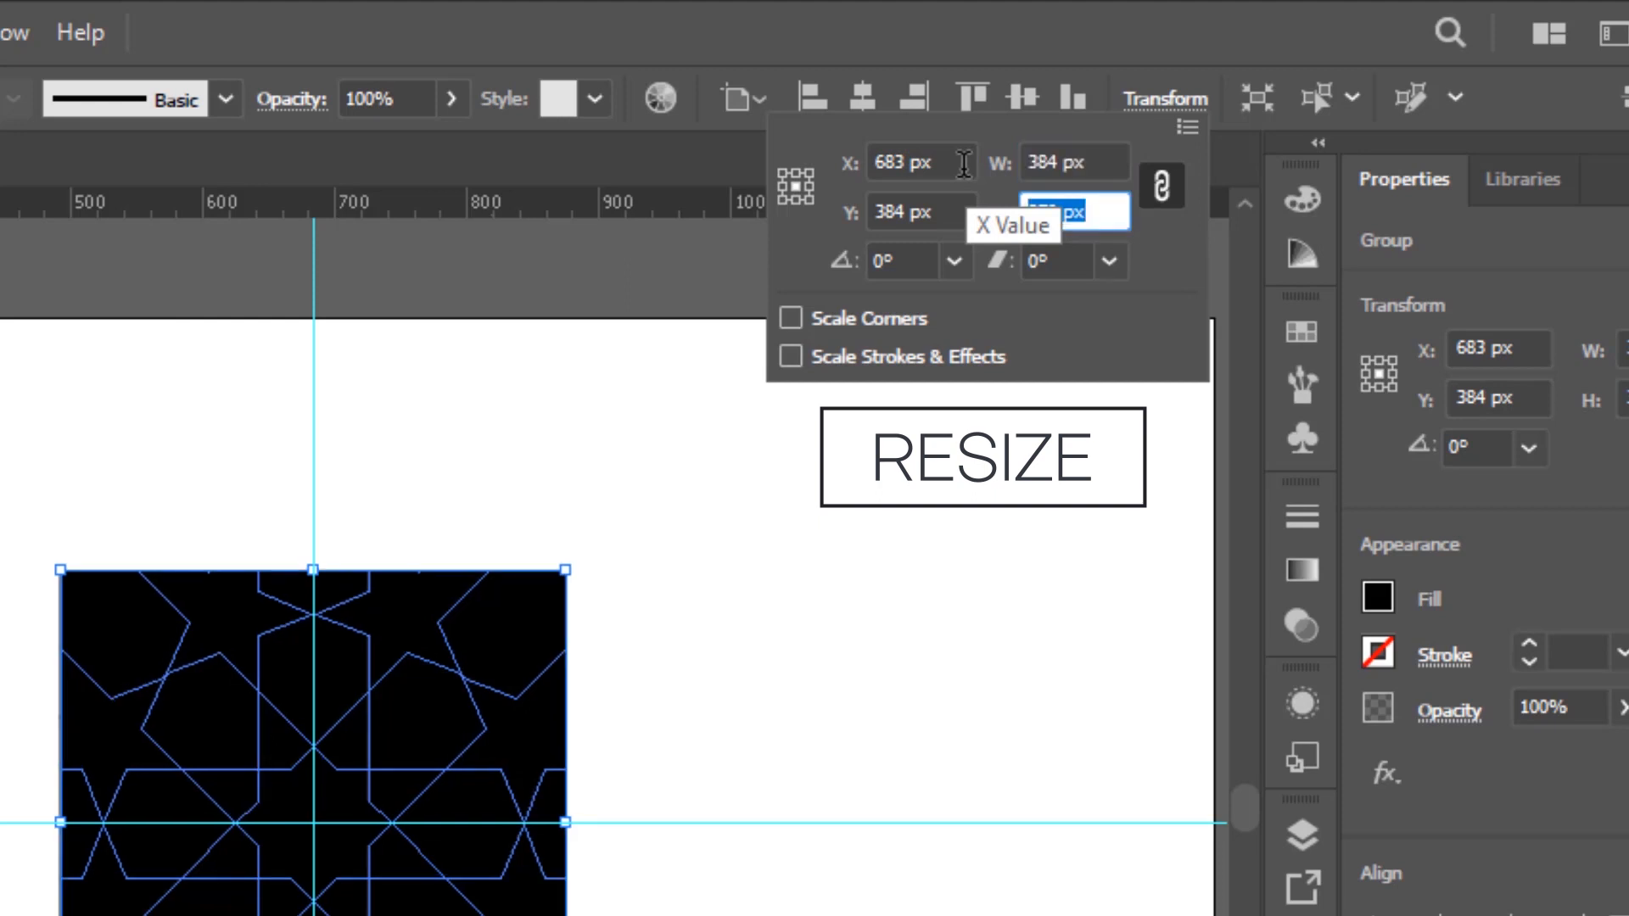
pyautogui.write('38')
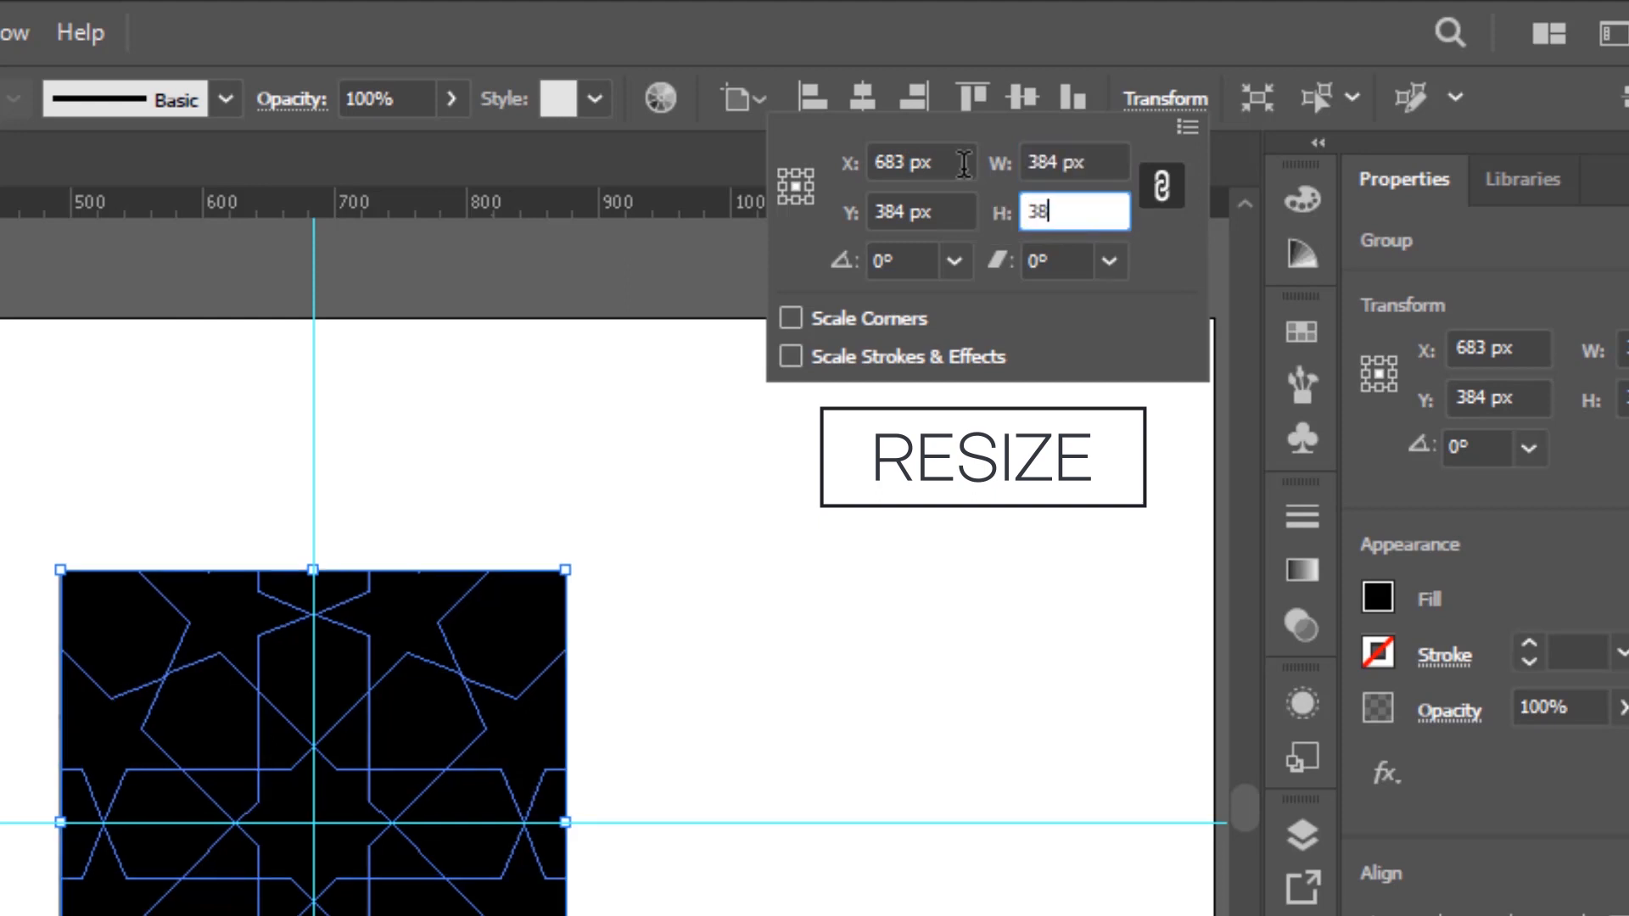
pyautogui.press('Tab')
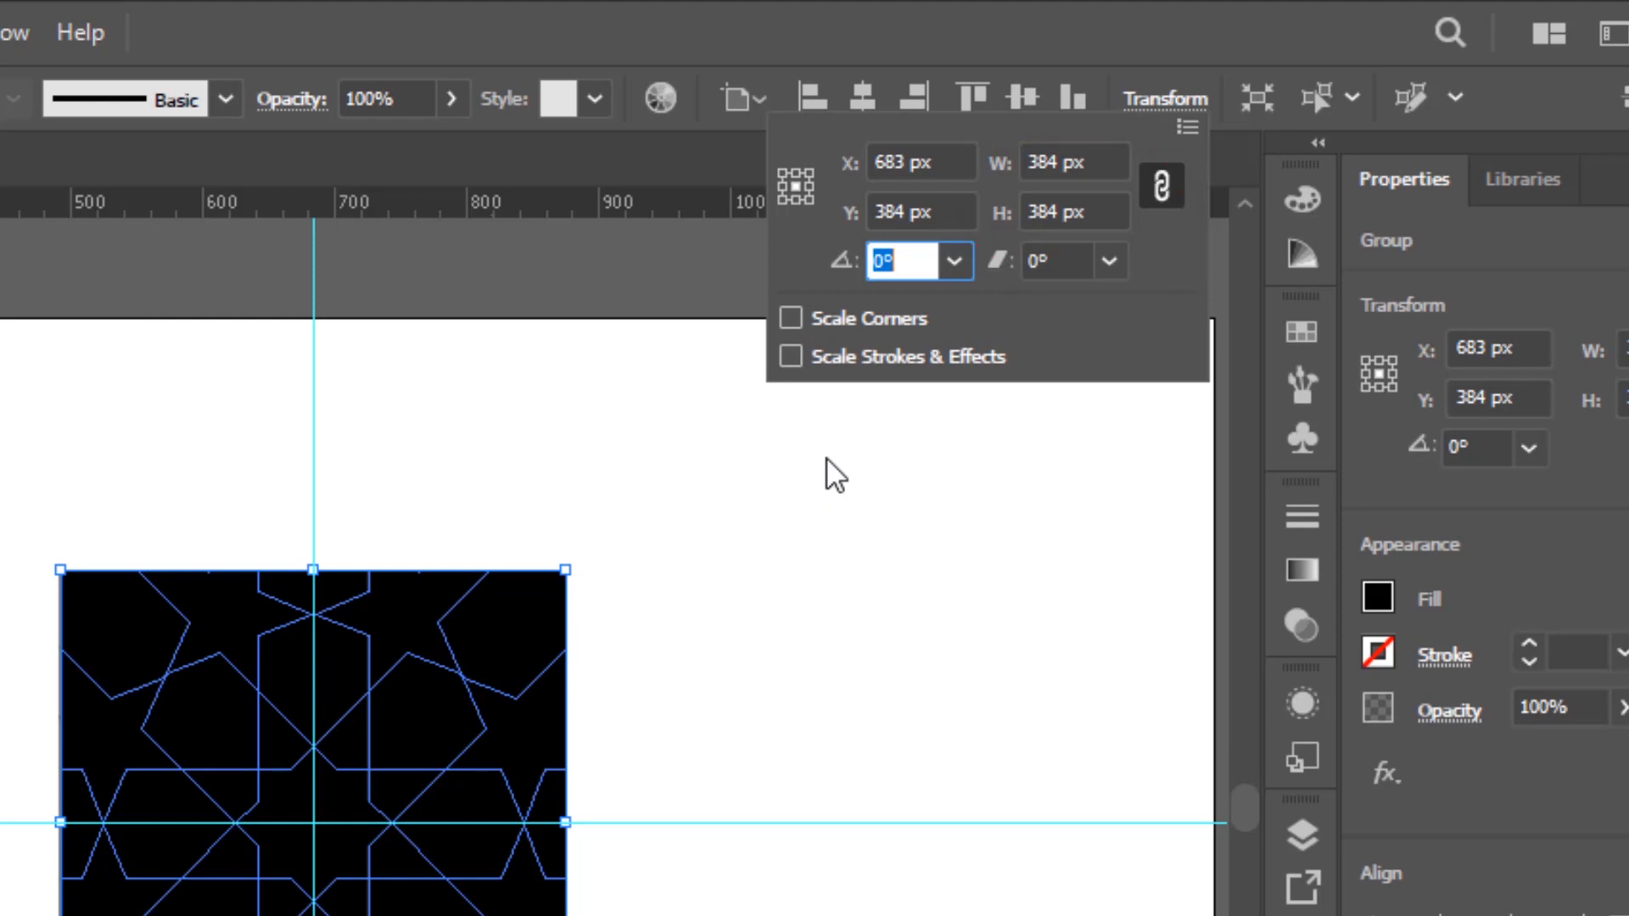
pyautogui.press('Return')
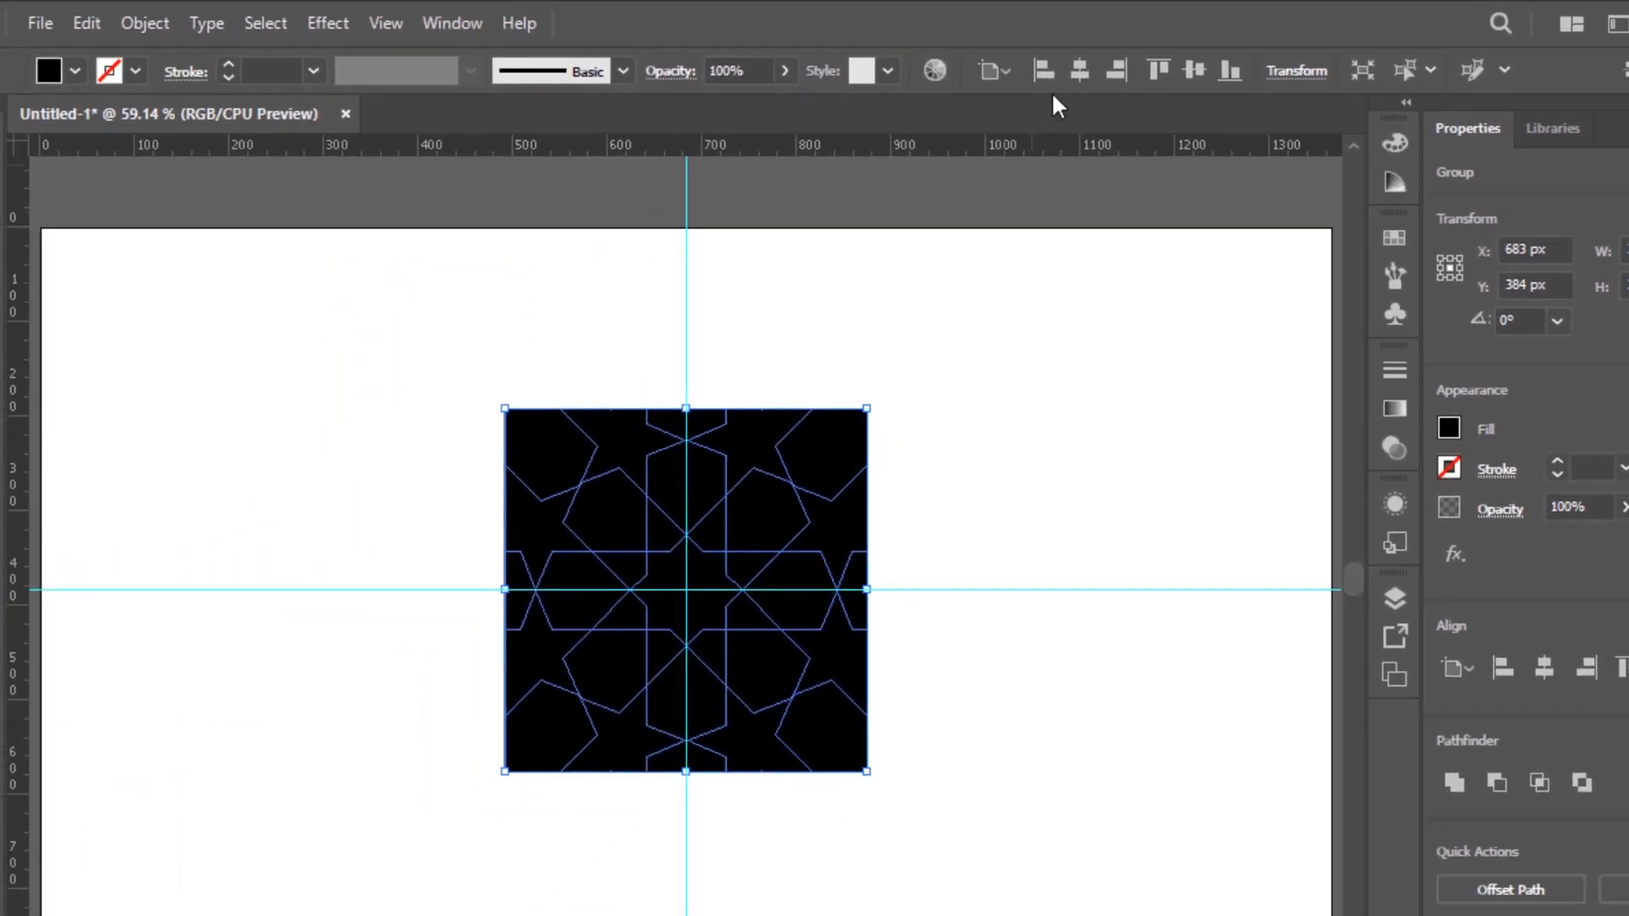
# Step: Align the pattern tile with the artboard's left and top edges
pyautogui.click(1047, 67)
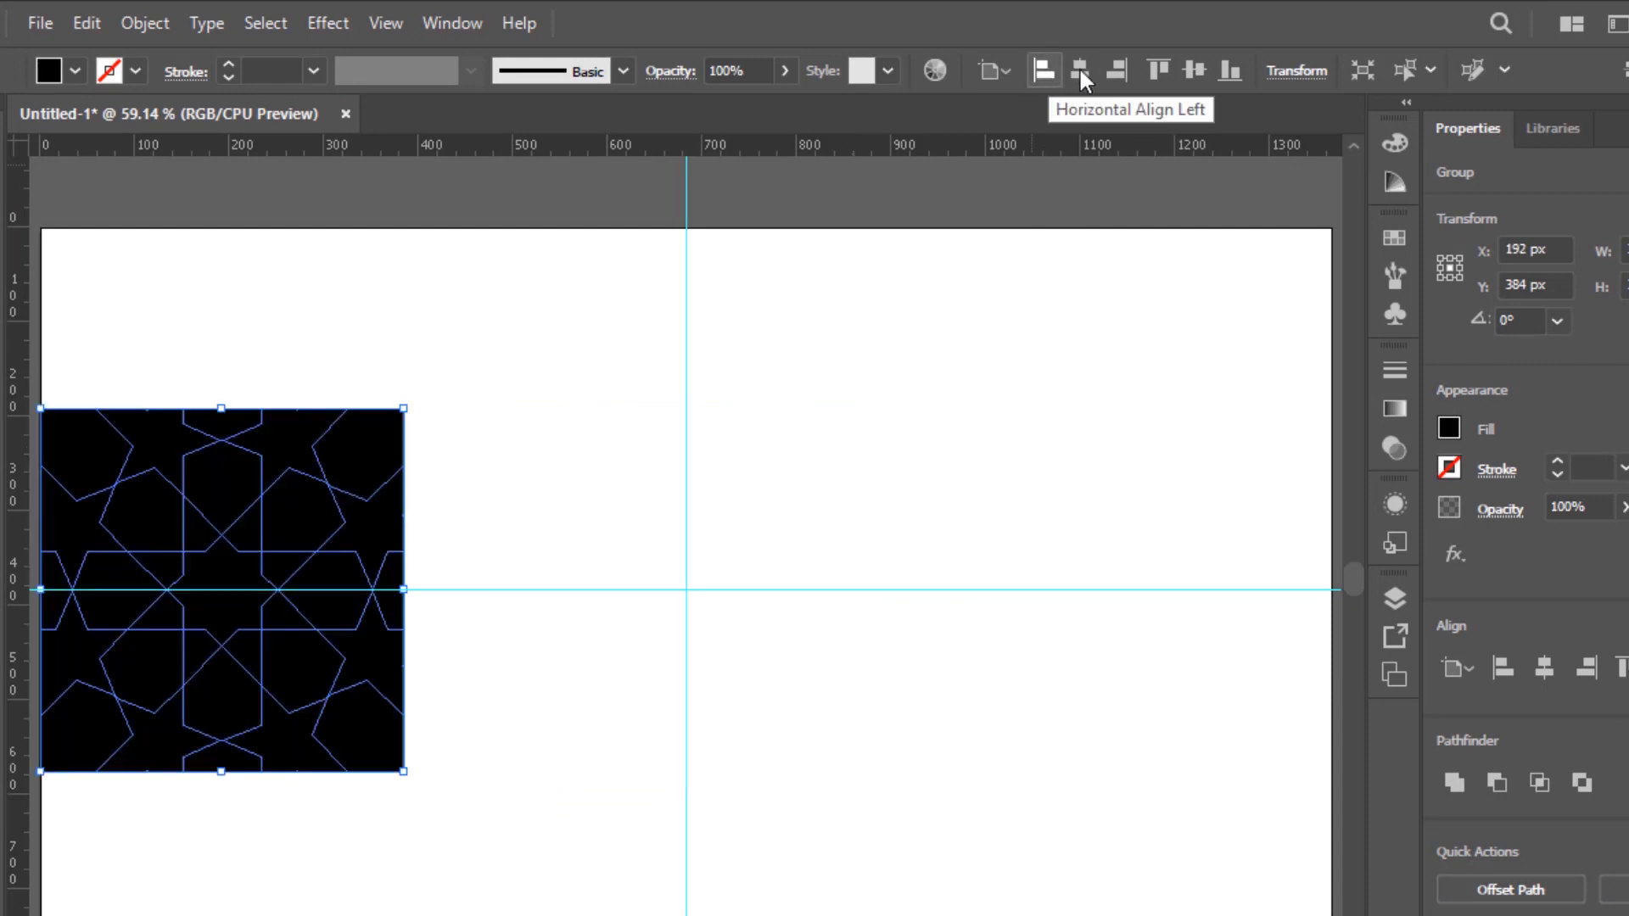
pyautogui.click(1155, 70)
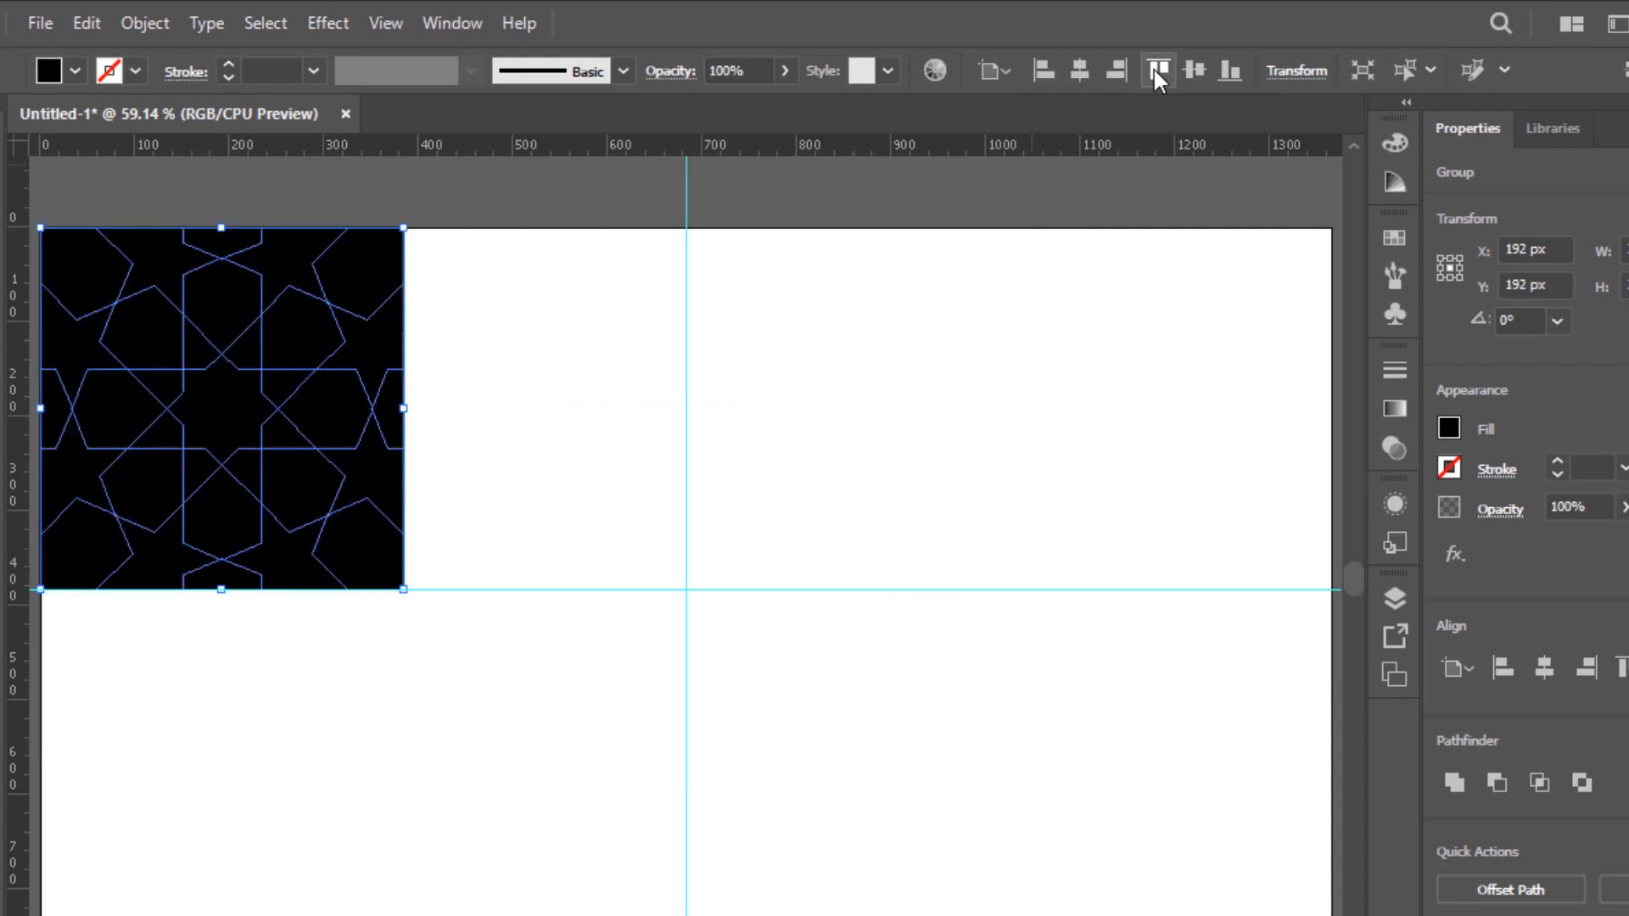
pyautogui.click(560, 320)
pyautogui.click(332, 348)
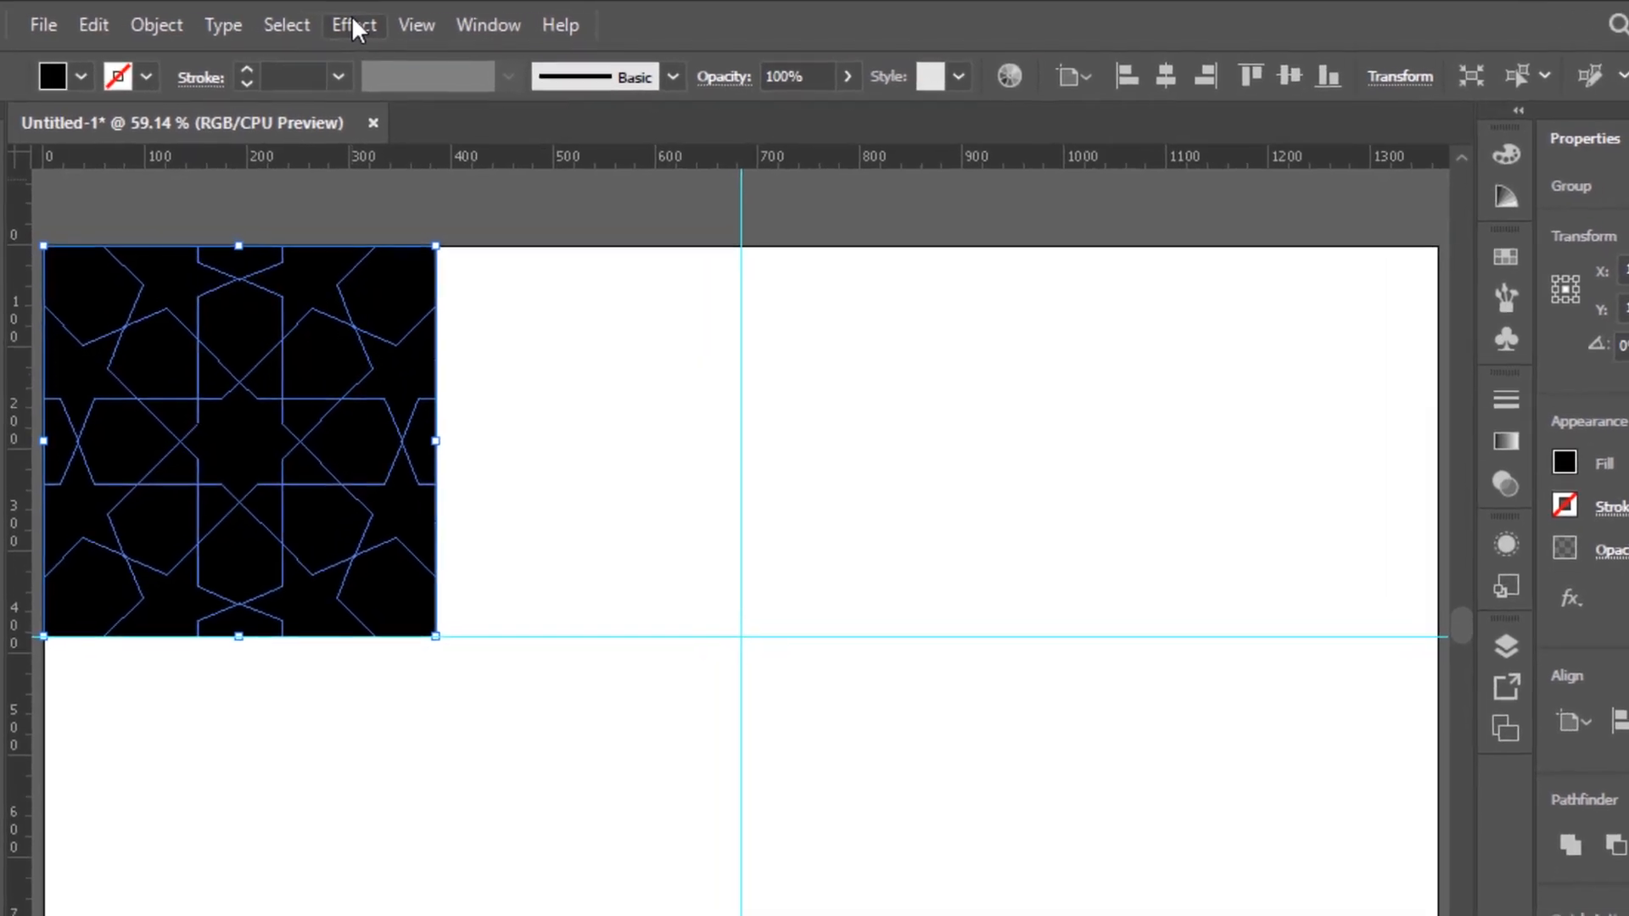
# Step: Apply a Transform effect to the tile with a 384 px horizontal move and 2 copies
pyautogui.click(353, 26)
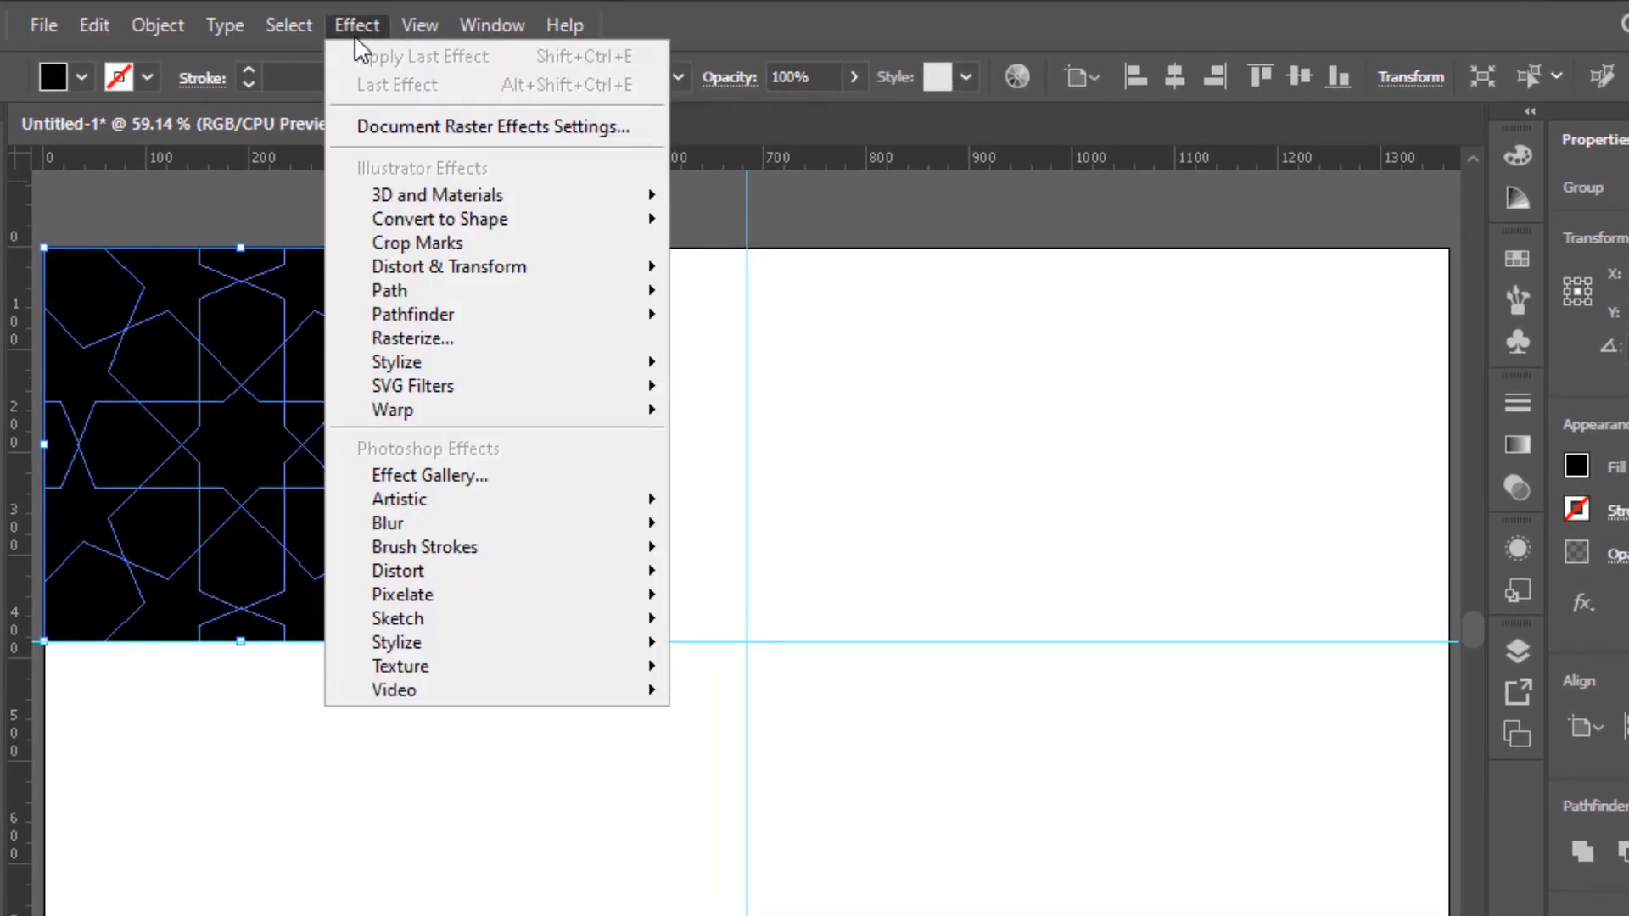
pyautogui.moveTo(611, 268)
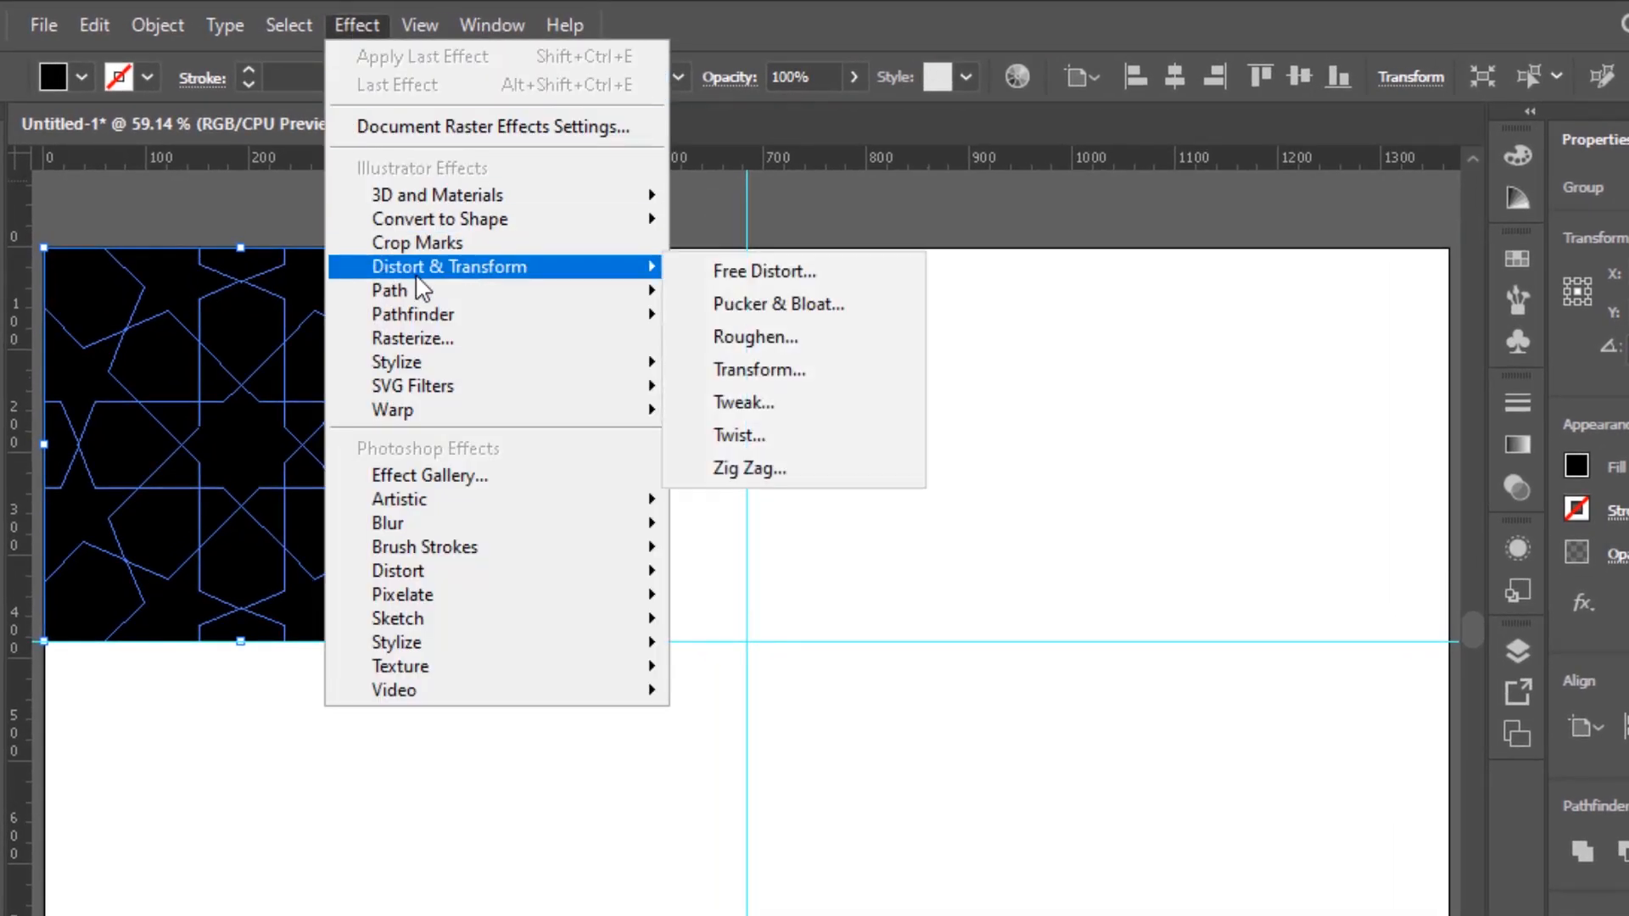
pyautogui.click(771, 368)
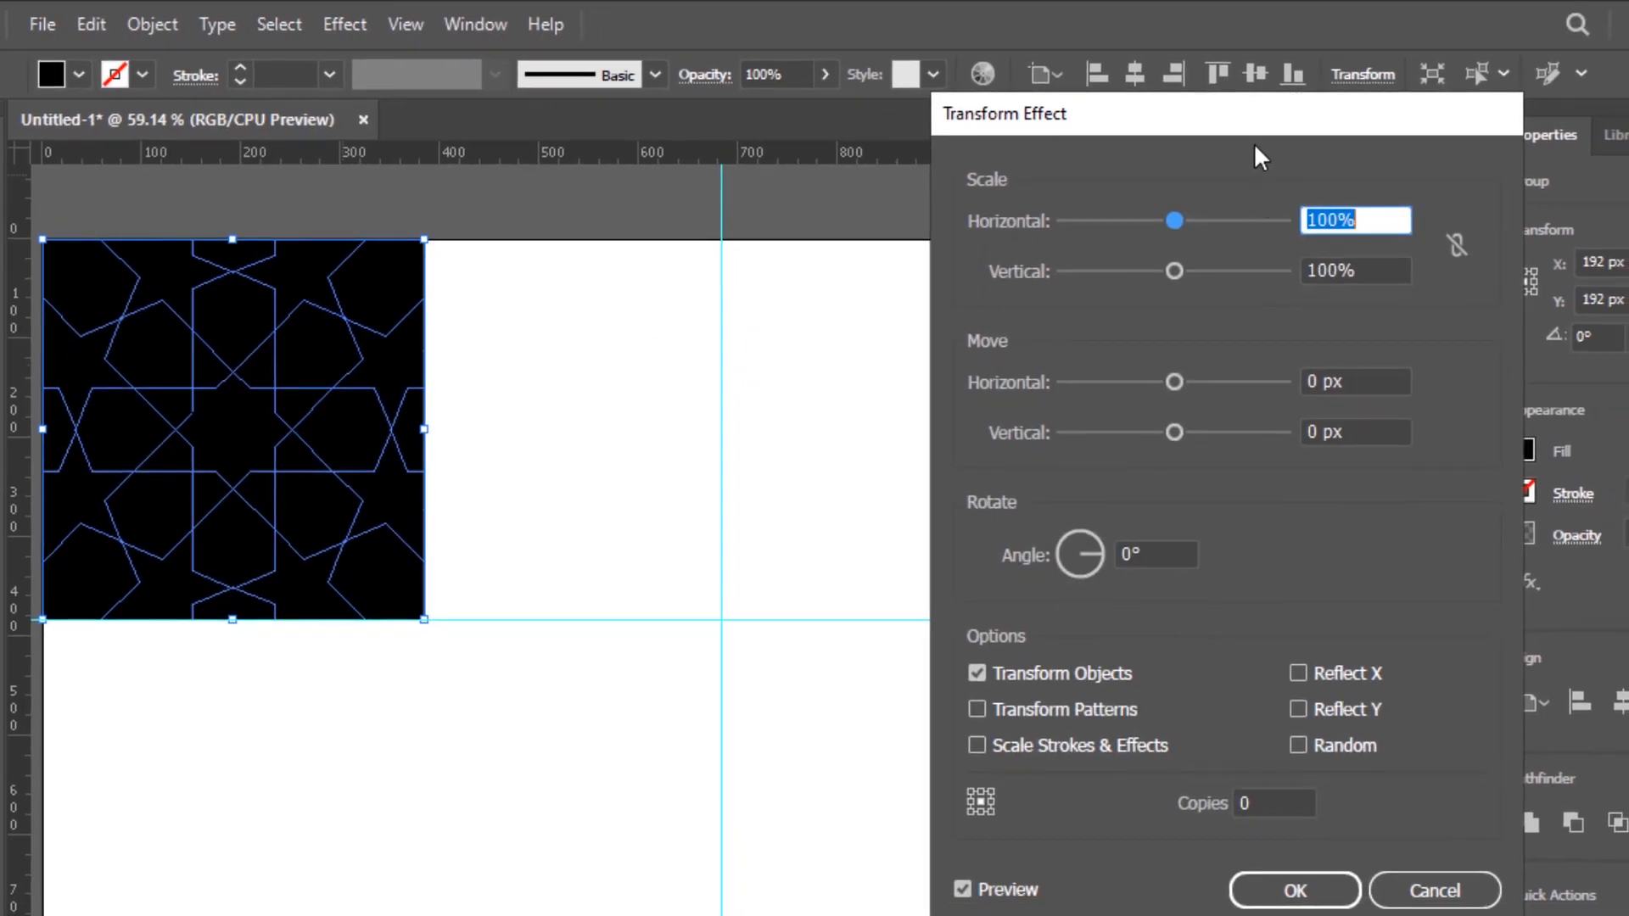
pyautogui.moveTo(1256, 126); pyautogui.dragTo(1237, 124)
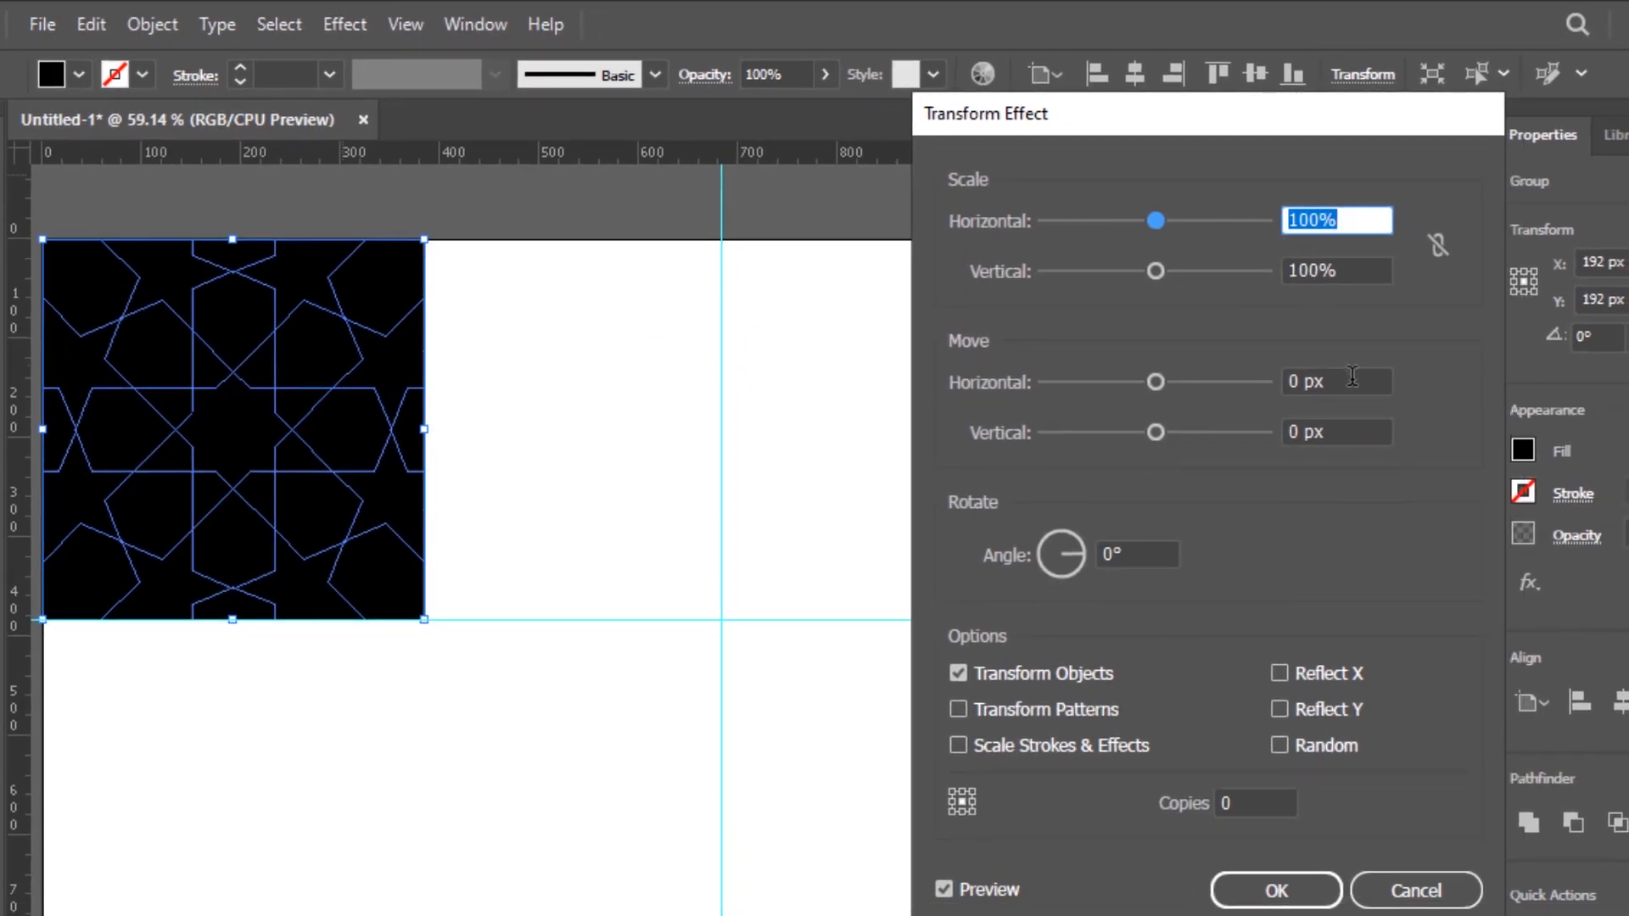
pyautogui.click(1353, 378)
pyautogui.write('384')
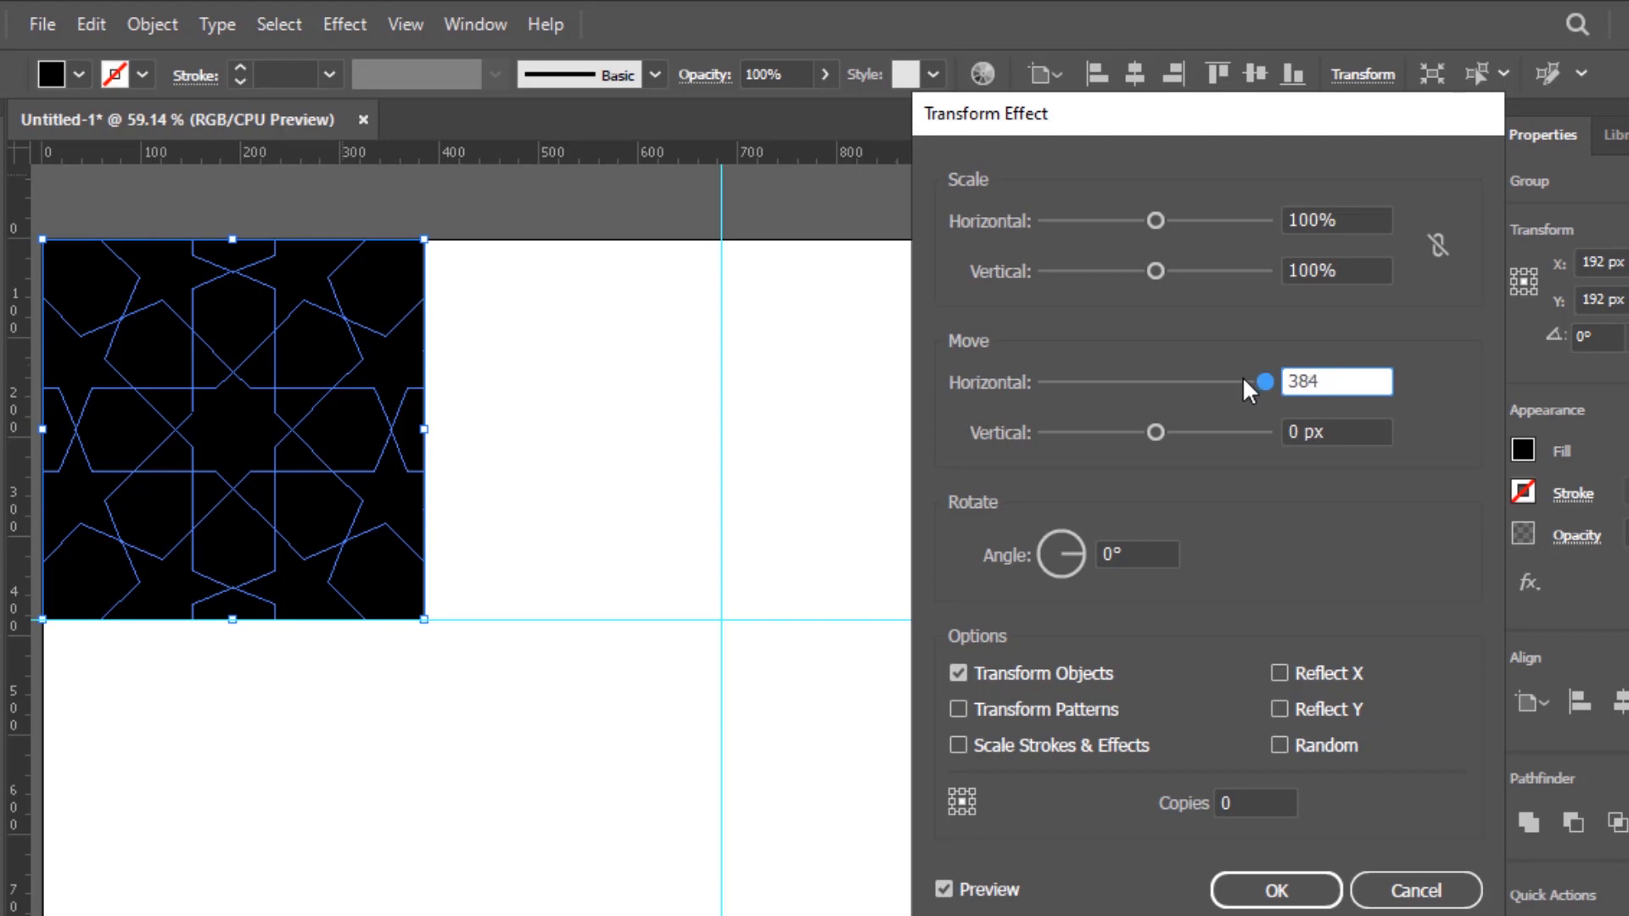
pyautogui.press('Tab')
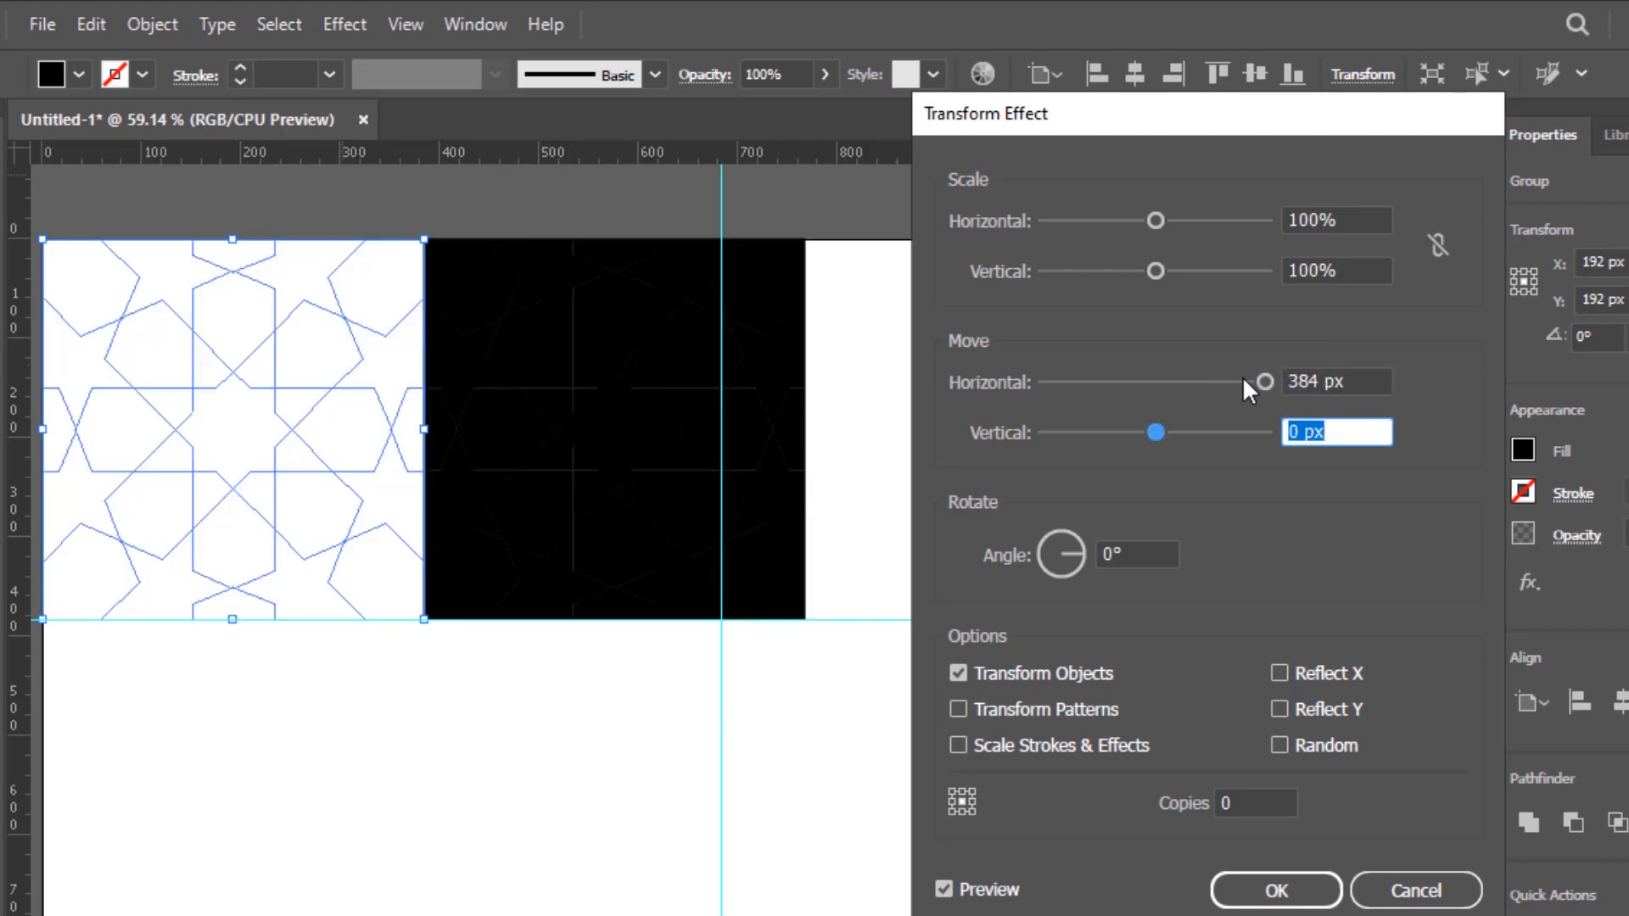
pyautogui.click(1255, 798)
pyautogui.write('2')
pyautogui.press('Tab')
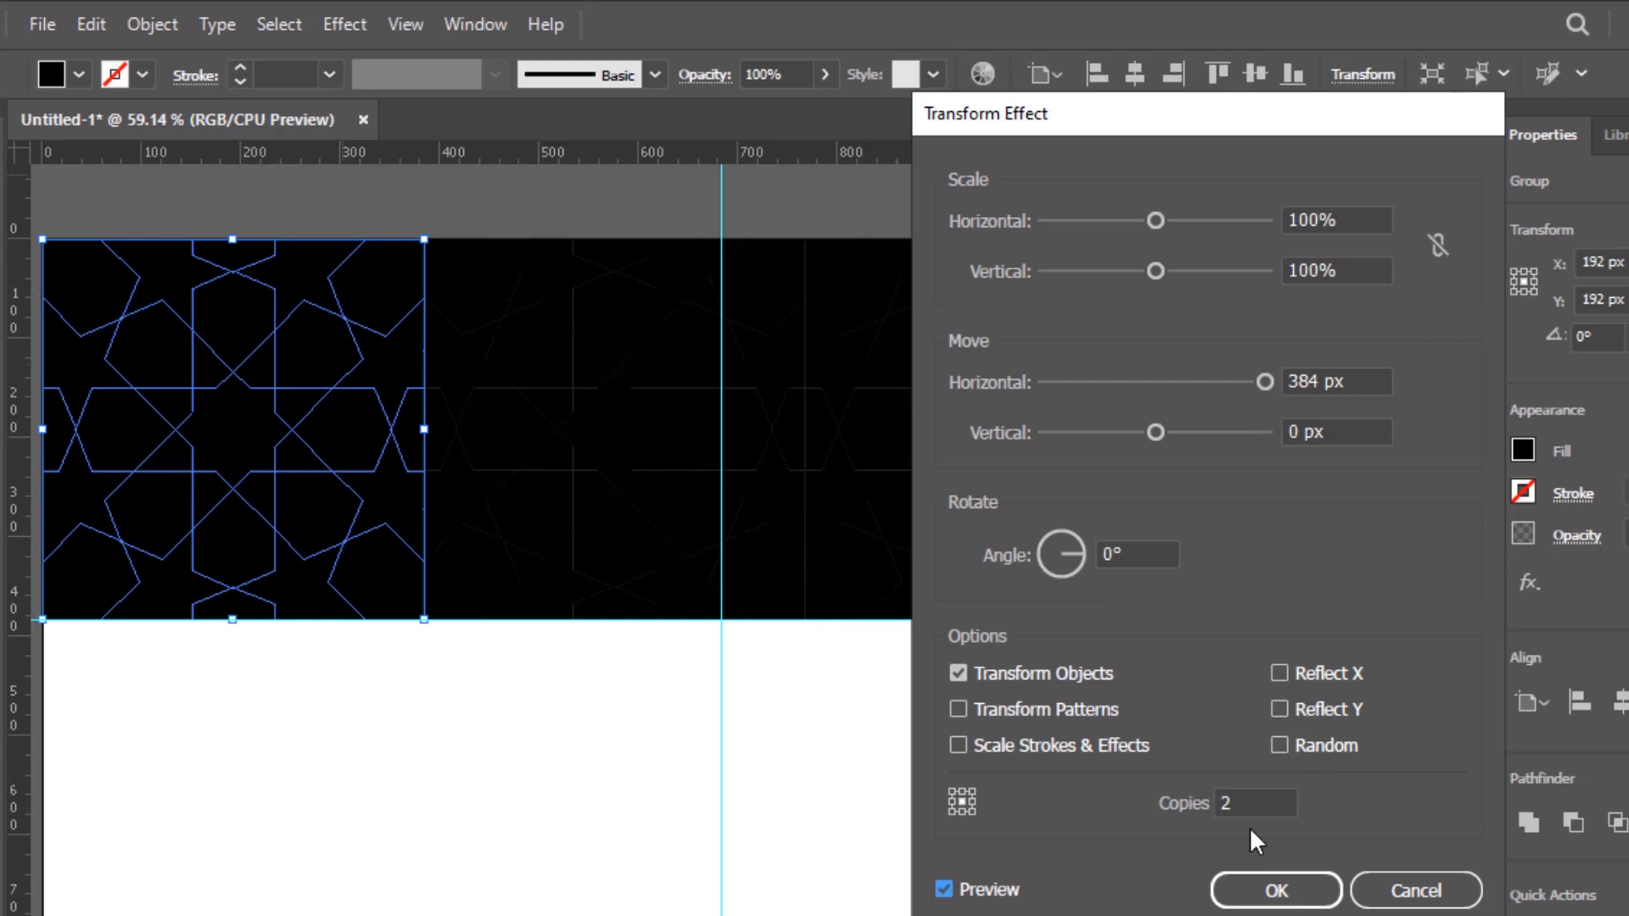
pyautogui.click(1277, 891)
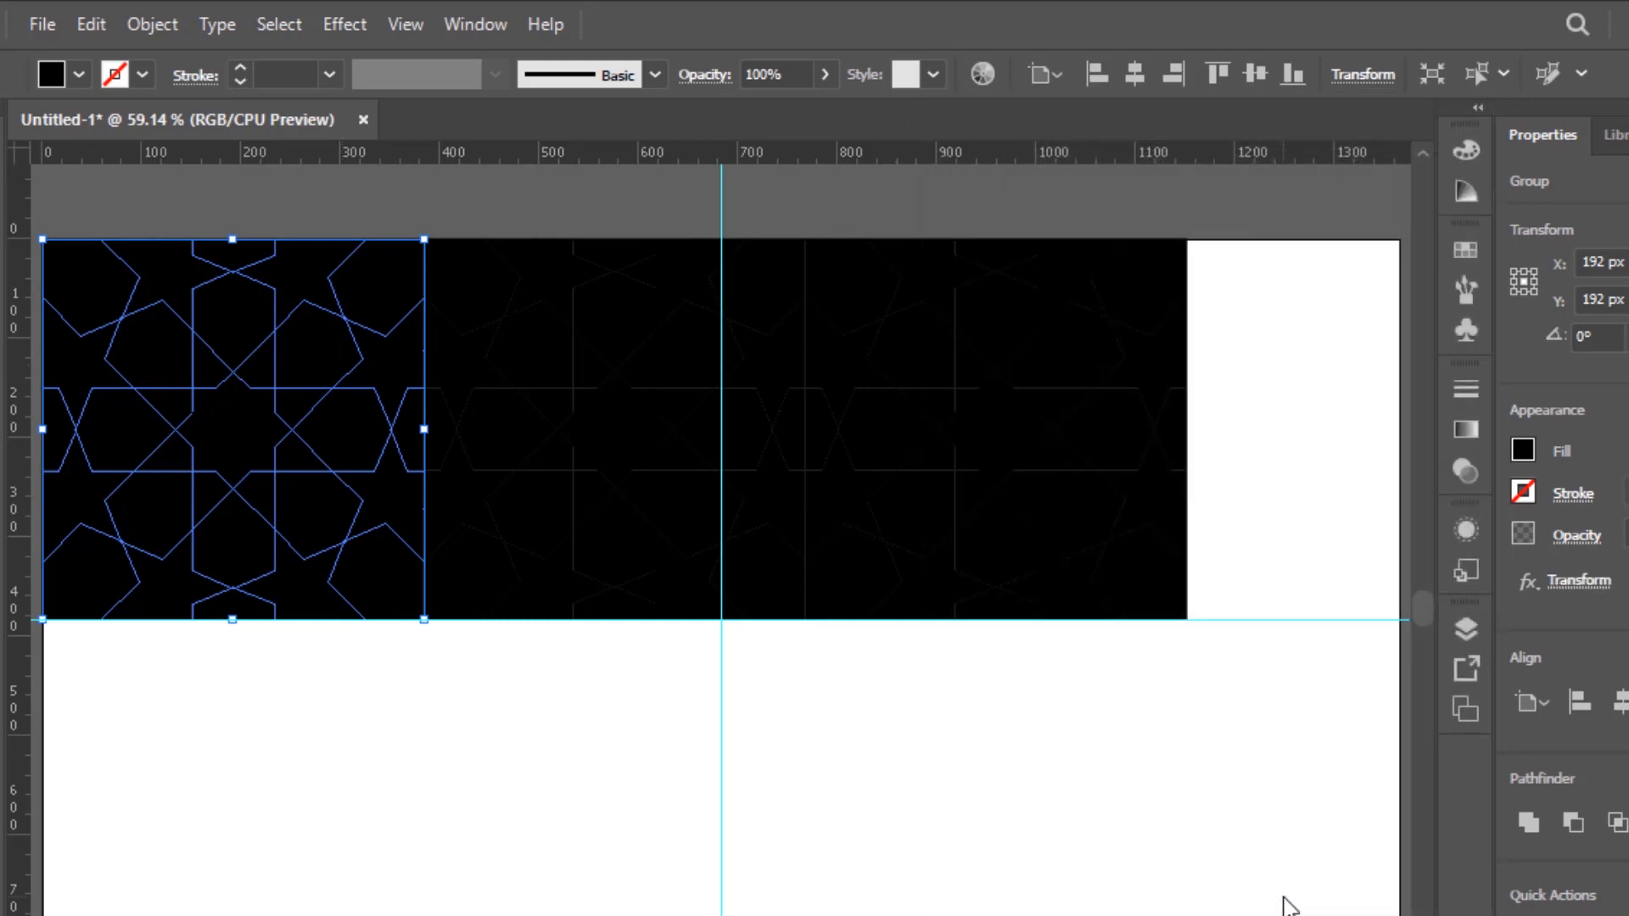
# Step: Add a second Transform effect to the tile with 0 px horizontal move, 384 px vertical move and 1 copy
pyautogui.click(350, 26)
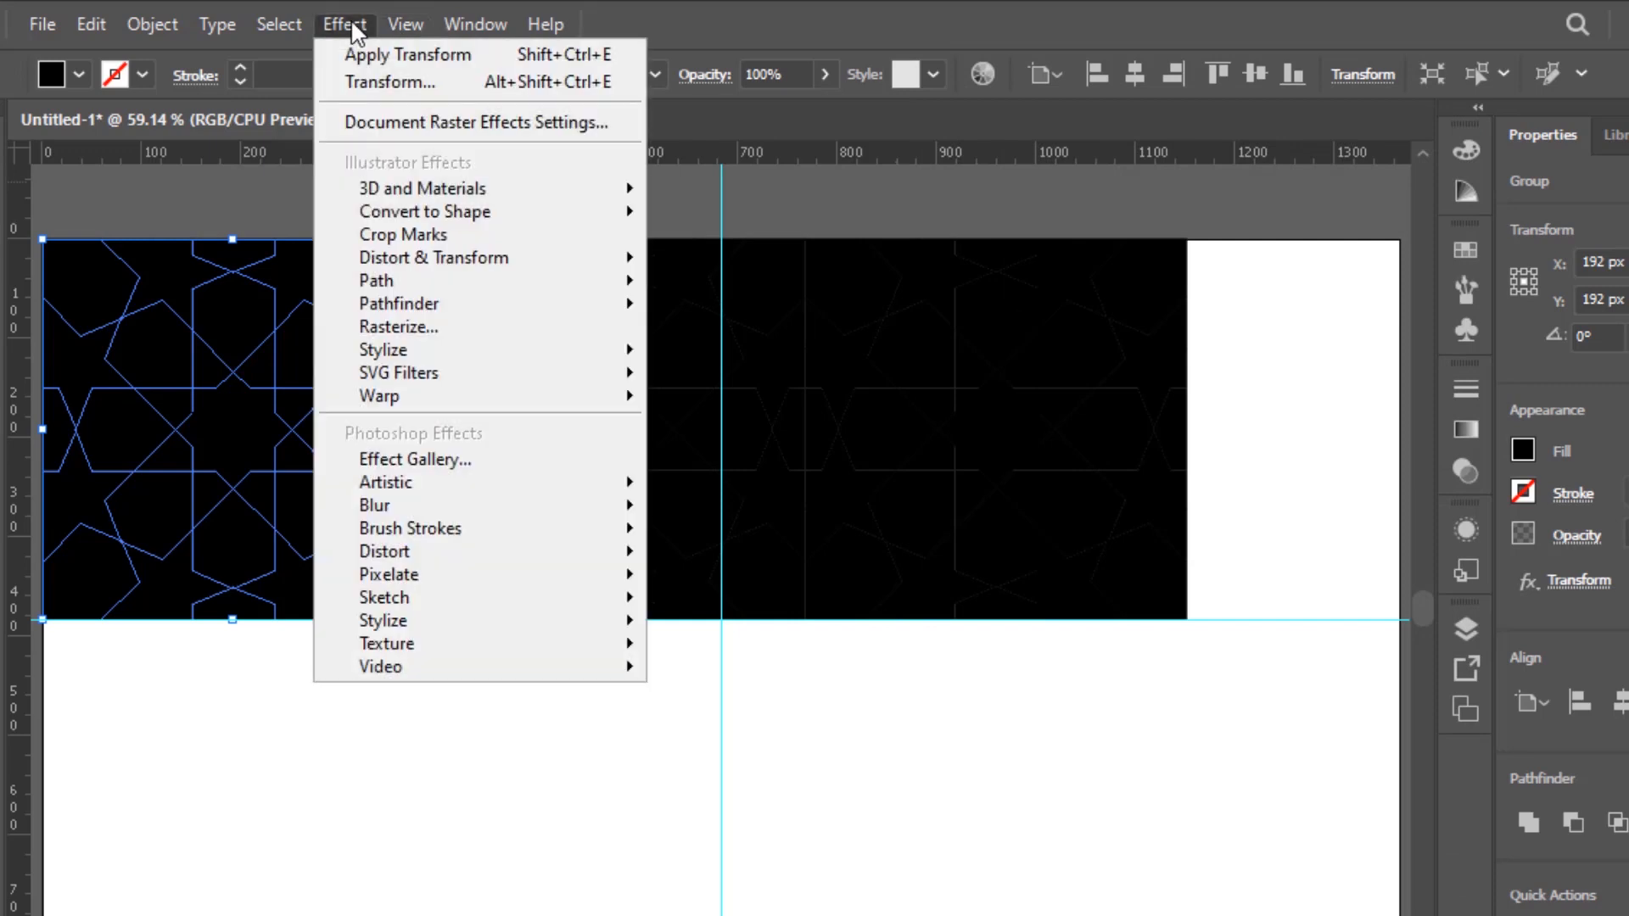
pyautogui.click(378, 81)
pyautogui.click(1028, 621)
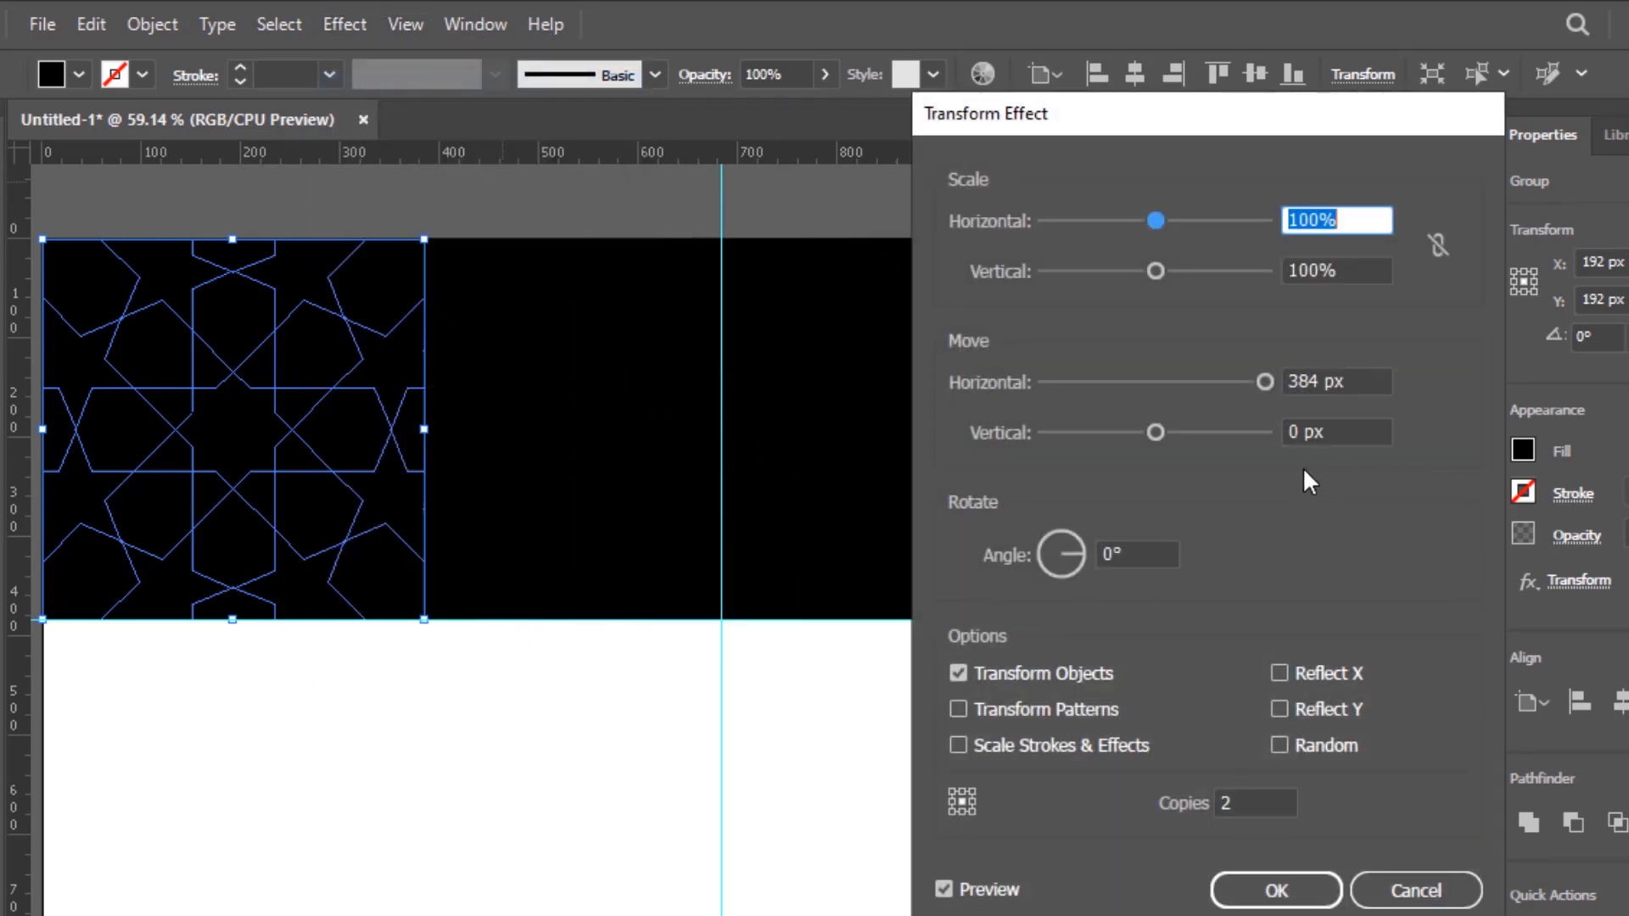
pyautogui.click(1368, 383)
pyautogui.write('0')
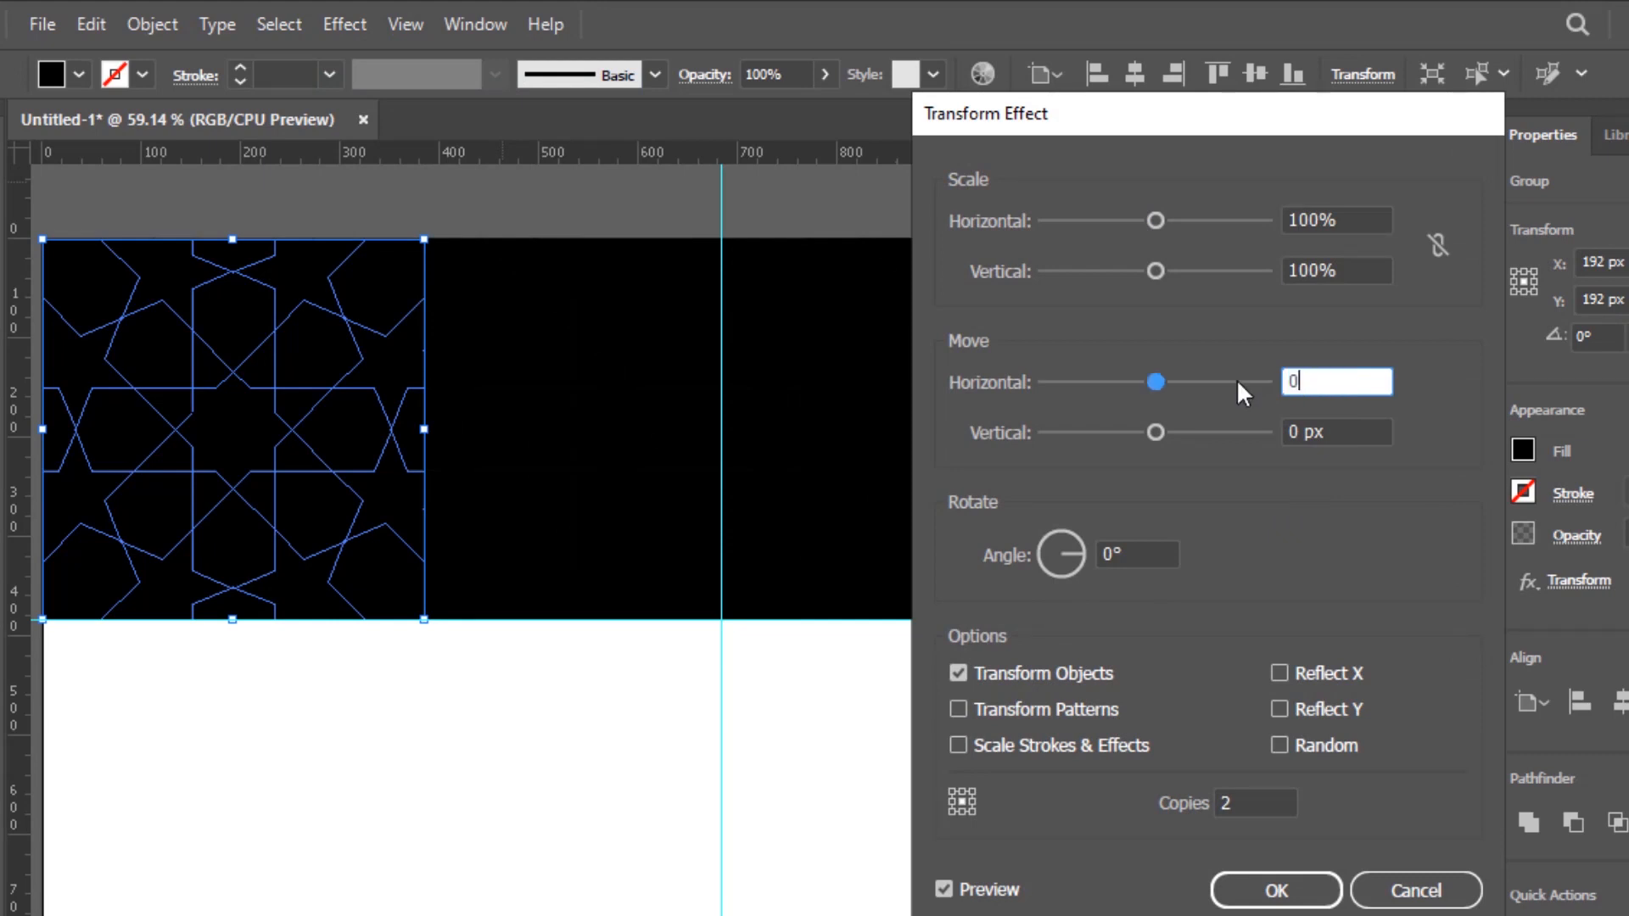
pyautogui.press('Tab')
pyautogui.write('384')
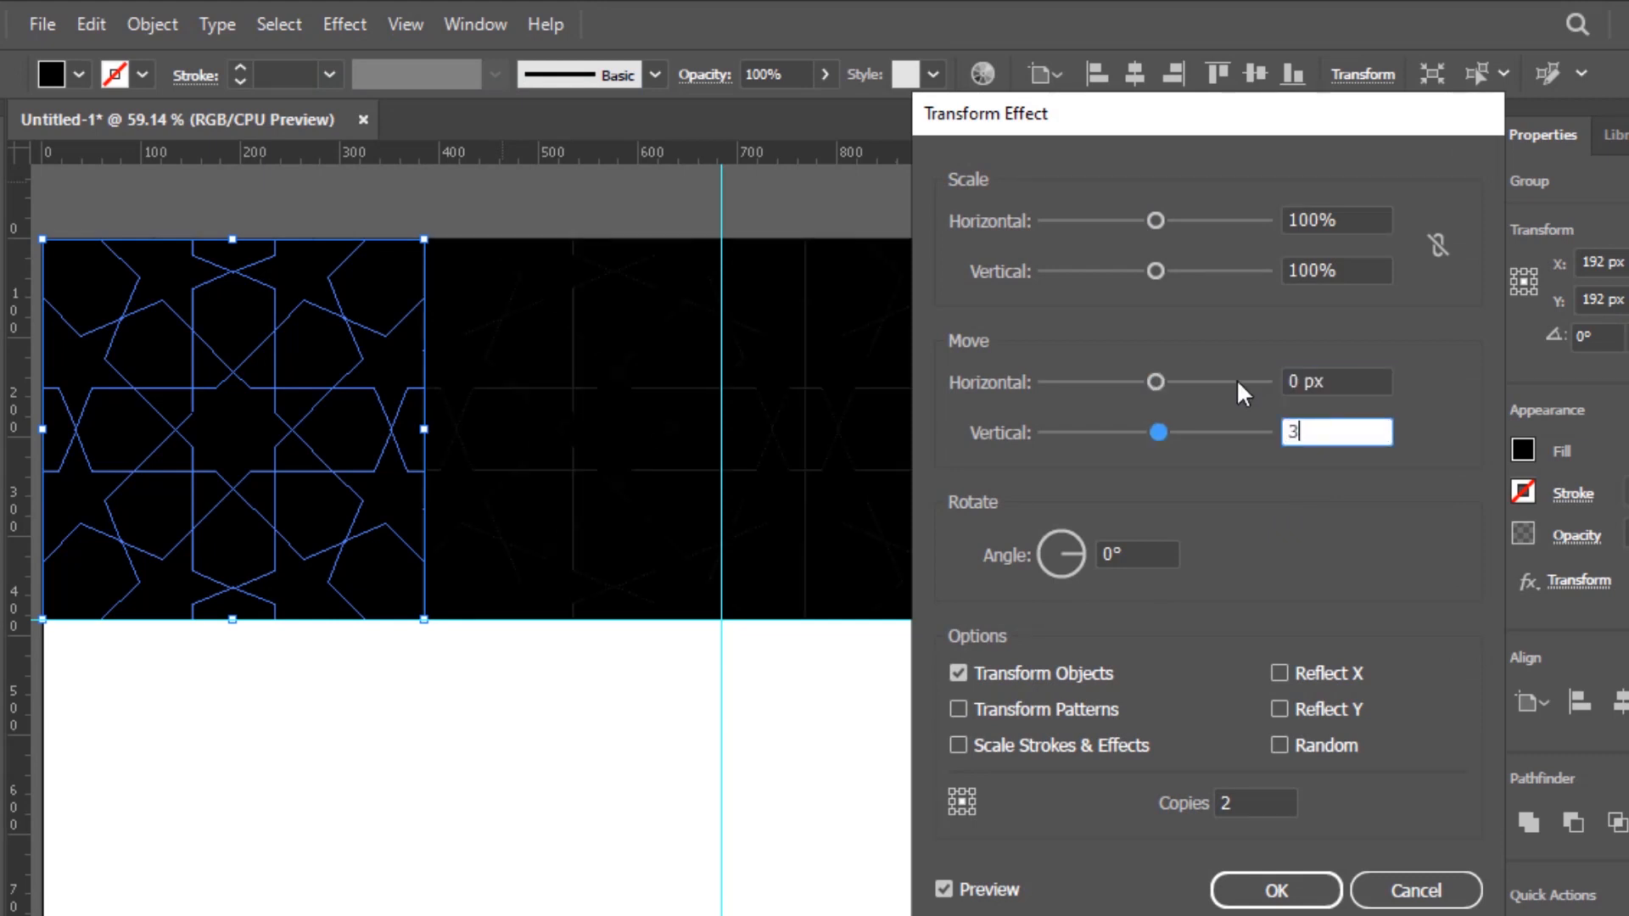
pyautogui.press('Tab')
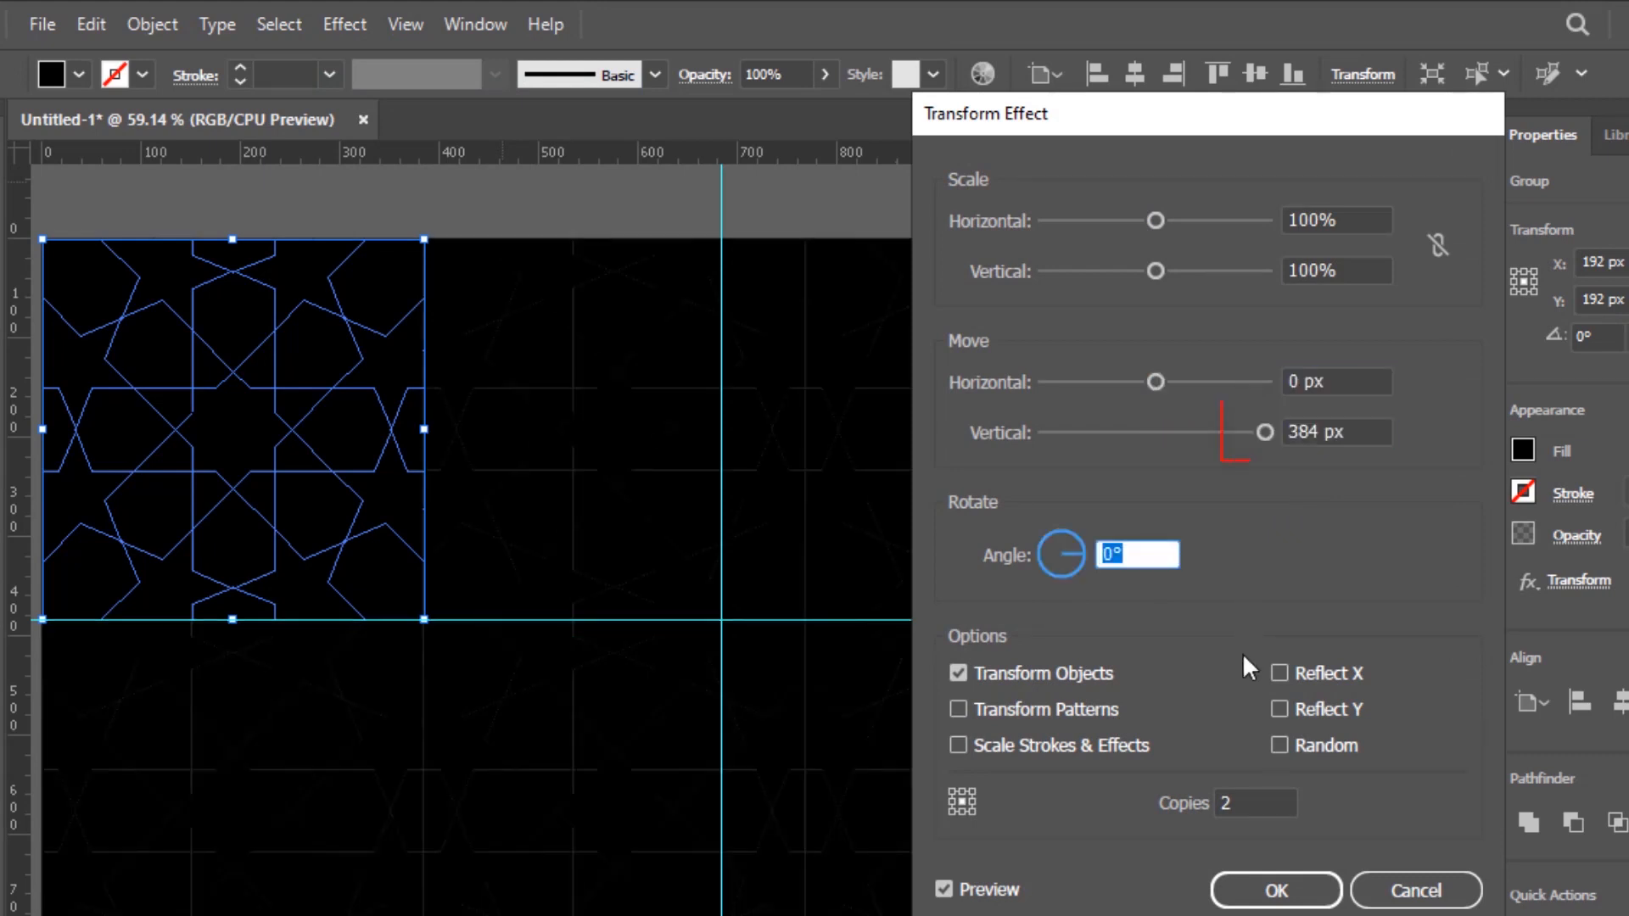
pyautogui.click(1262, 803)
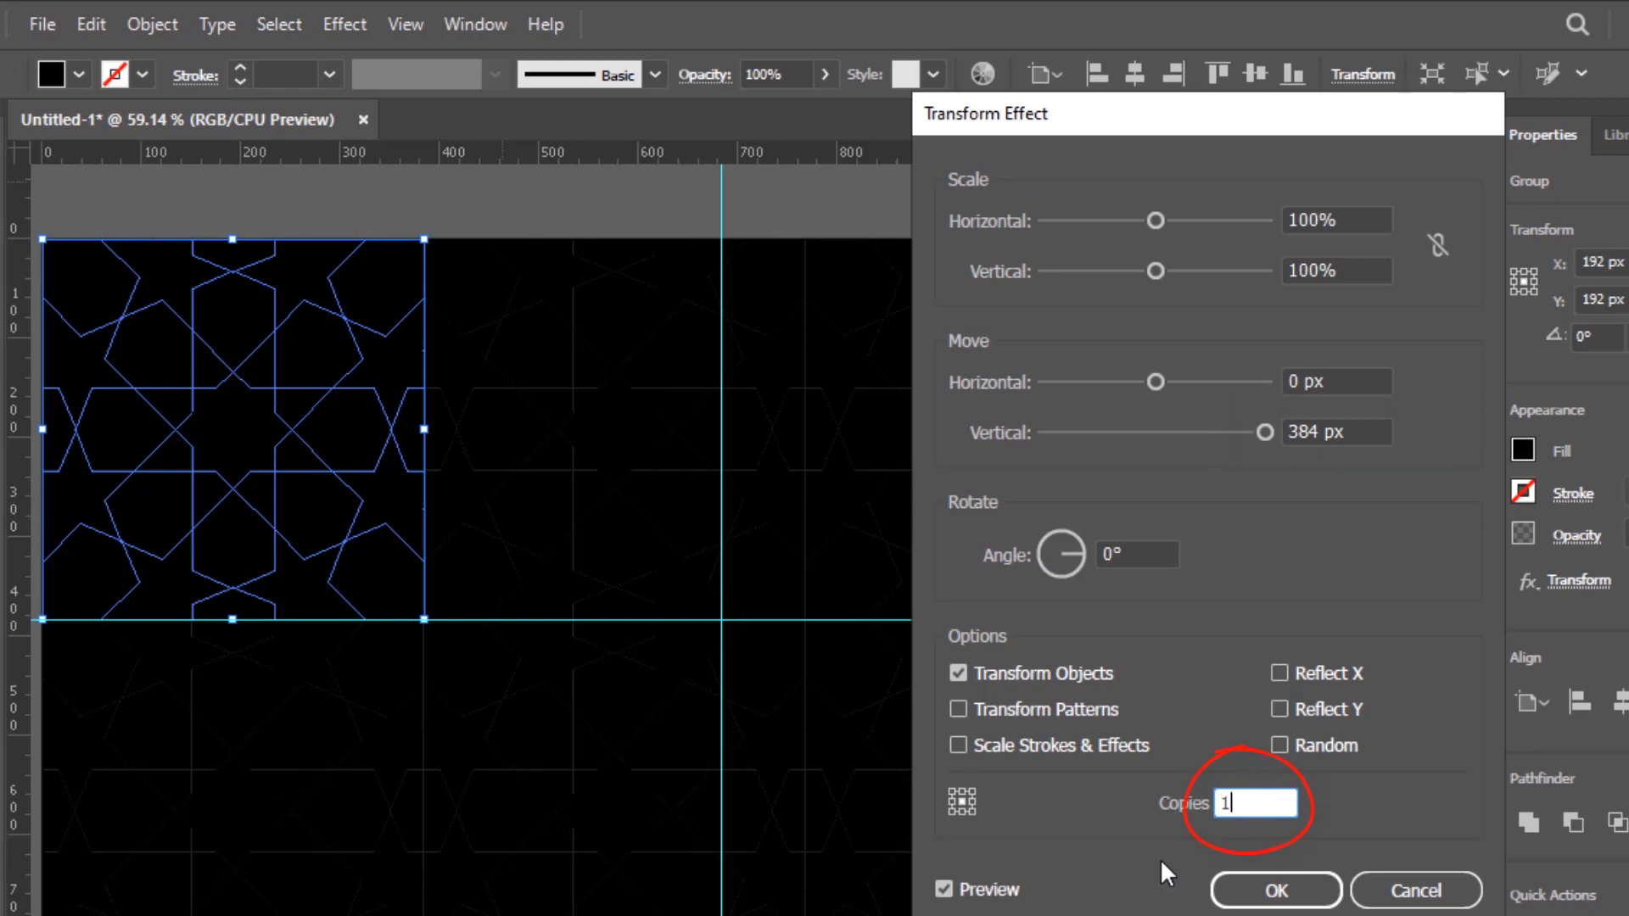
pyautogui.press('Tab')
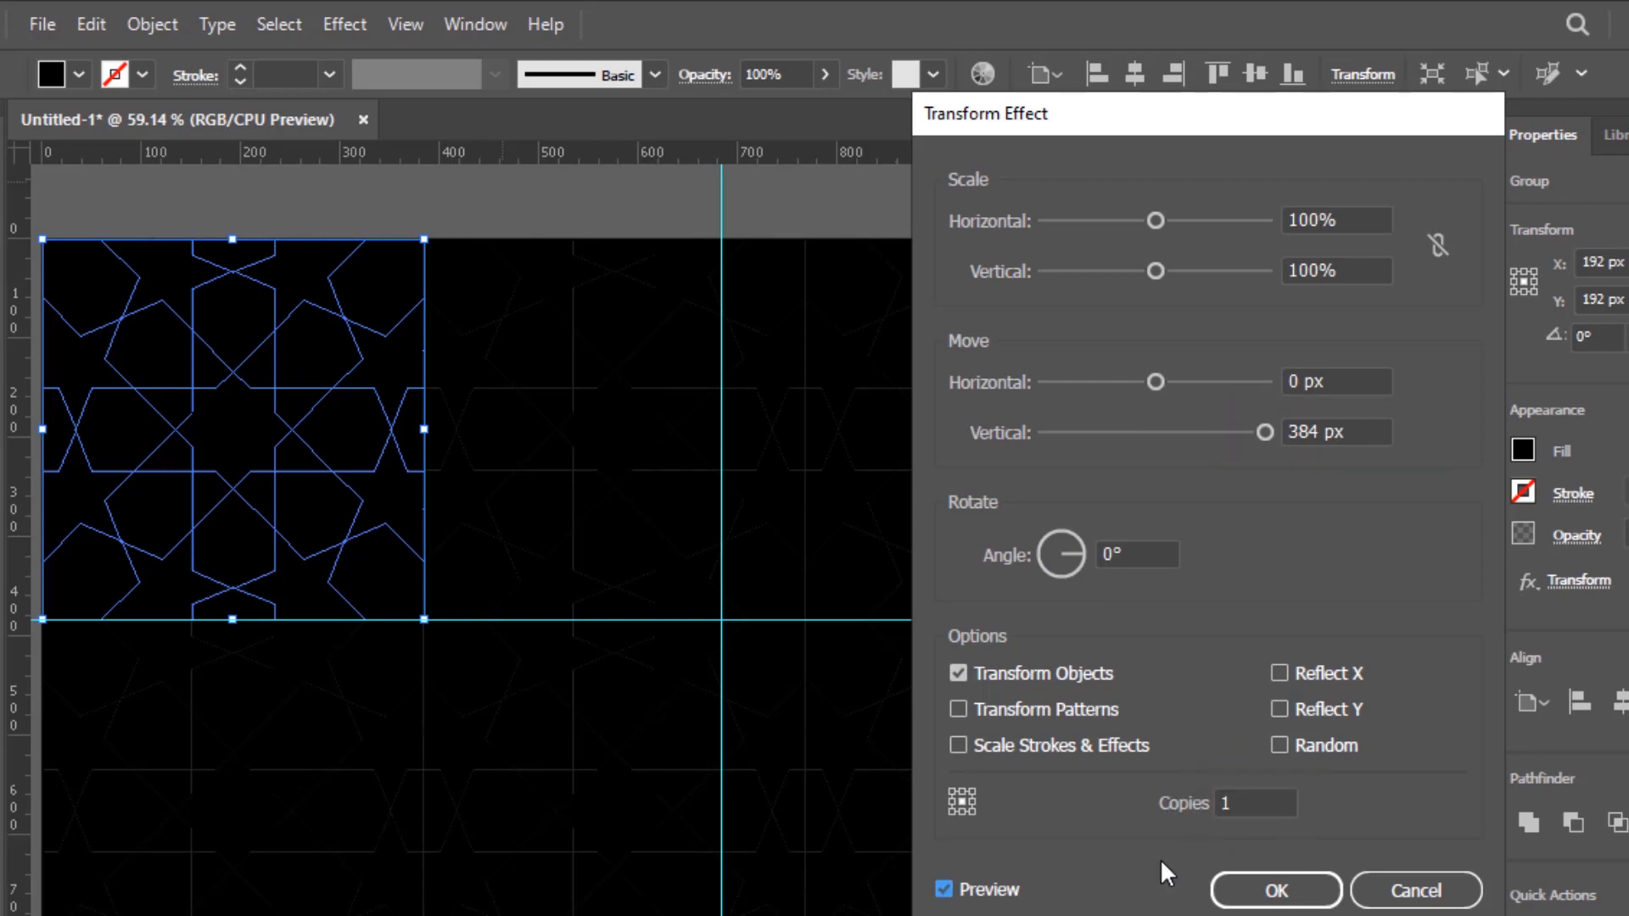
pyautogui.click(1298, 896)
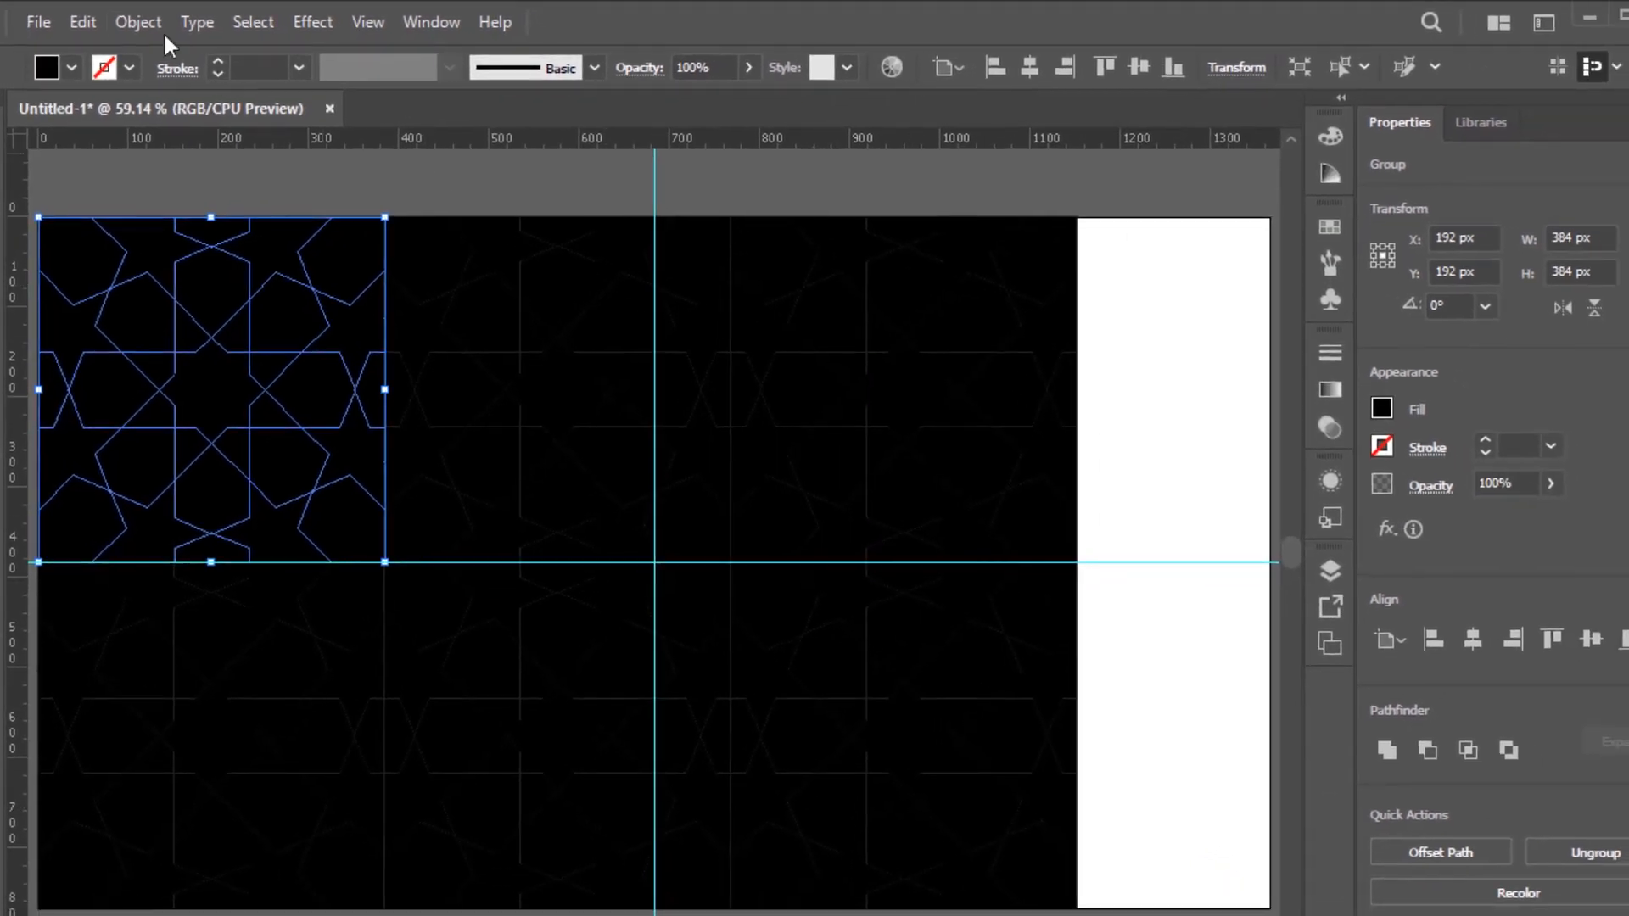
# Step: Expand the appearance of the repeated tiles and center the resulting group horizontally on the artboard
pyautogui.click(139, 19)
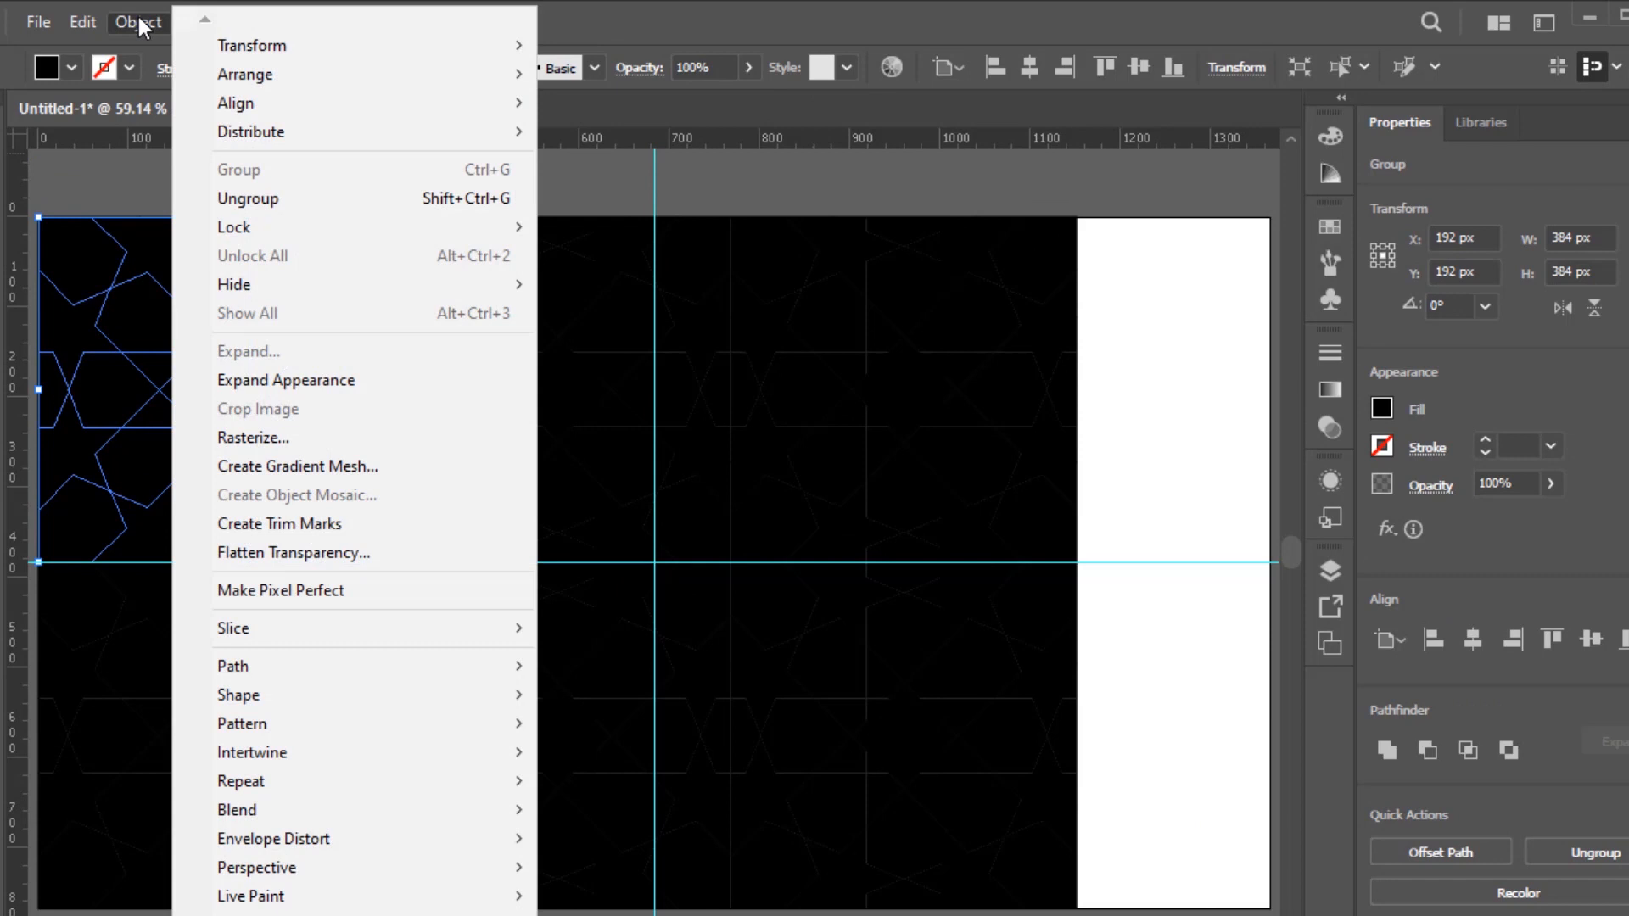
pyautogui.click(302, 390)
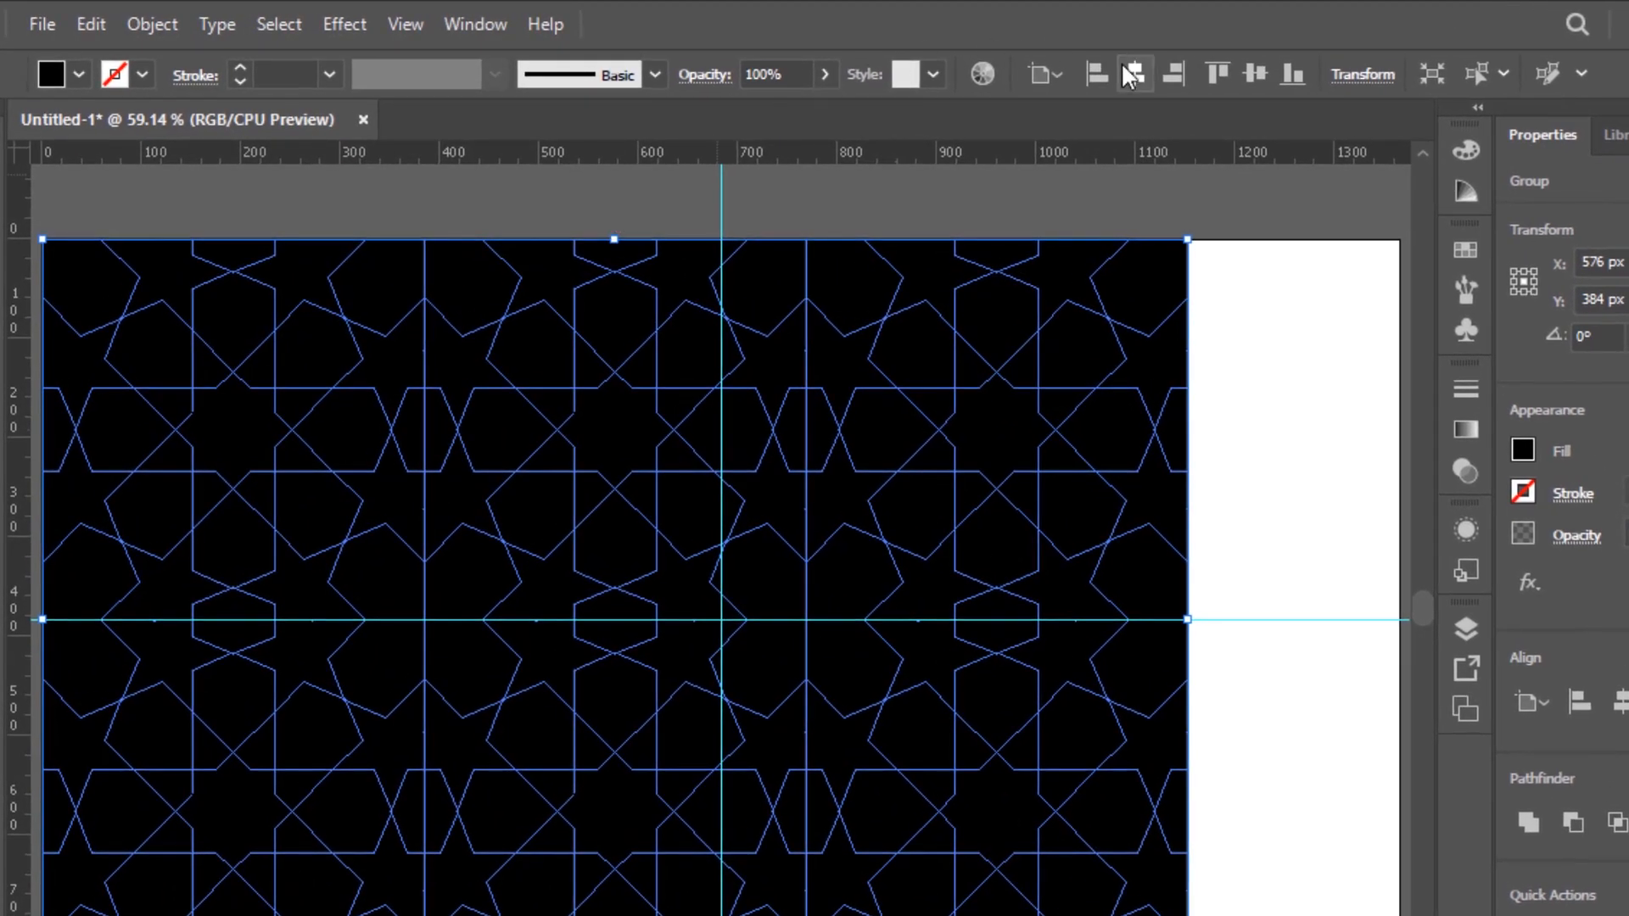
pyautogui.click(1137, 75)
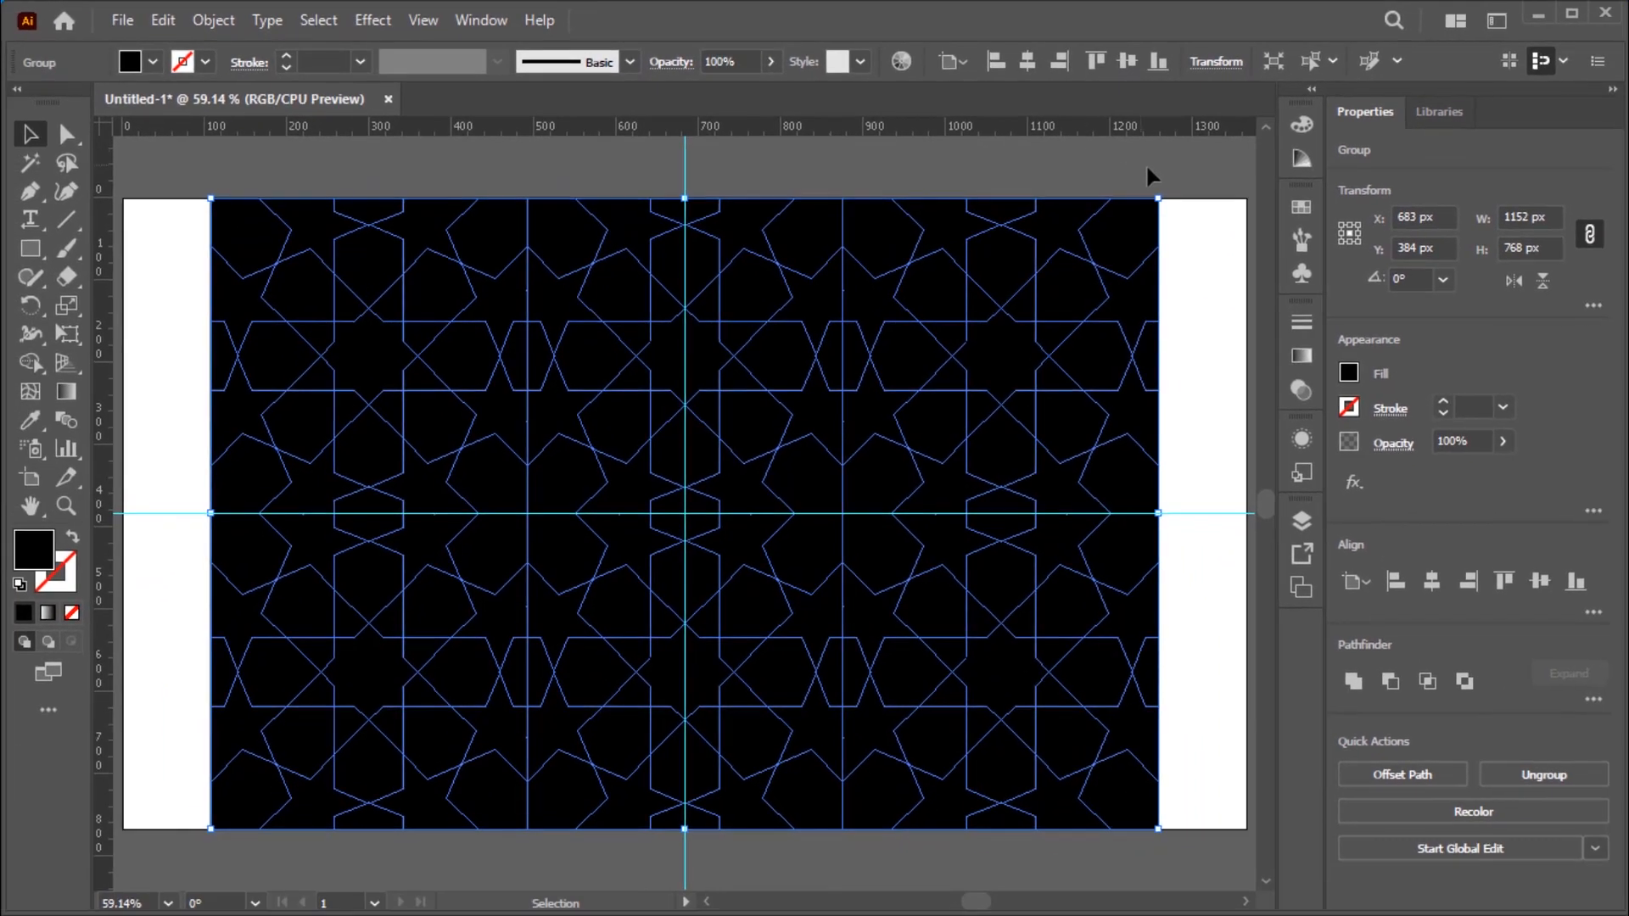
pyautogui.click(1147, 175)
# Step: Ungroup the expanded tile pattern two levels deep
pyautogui.click(951, 349)
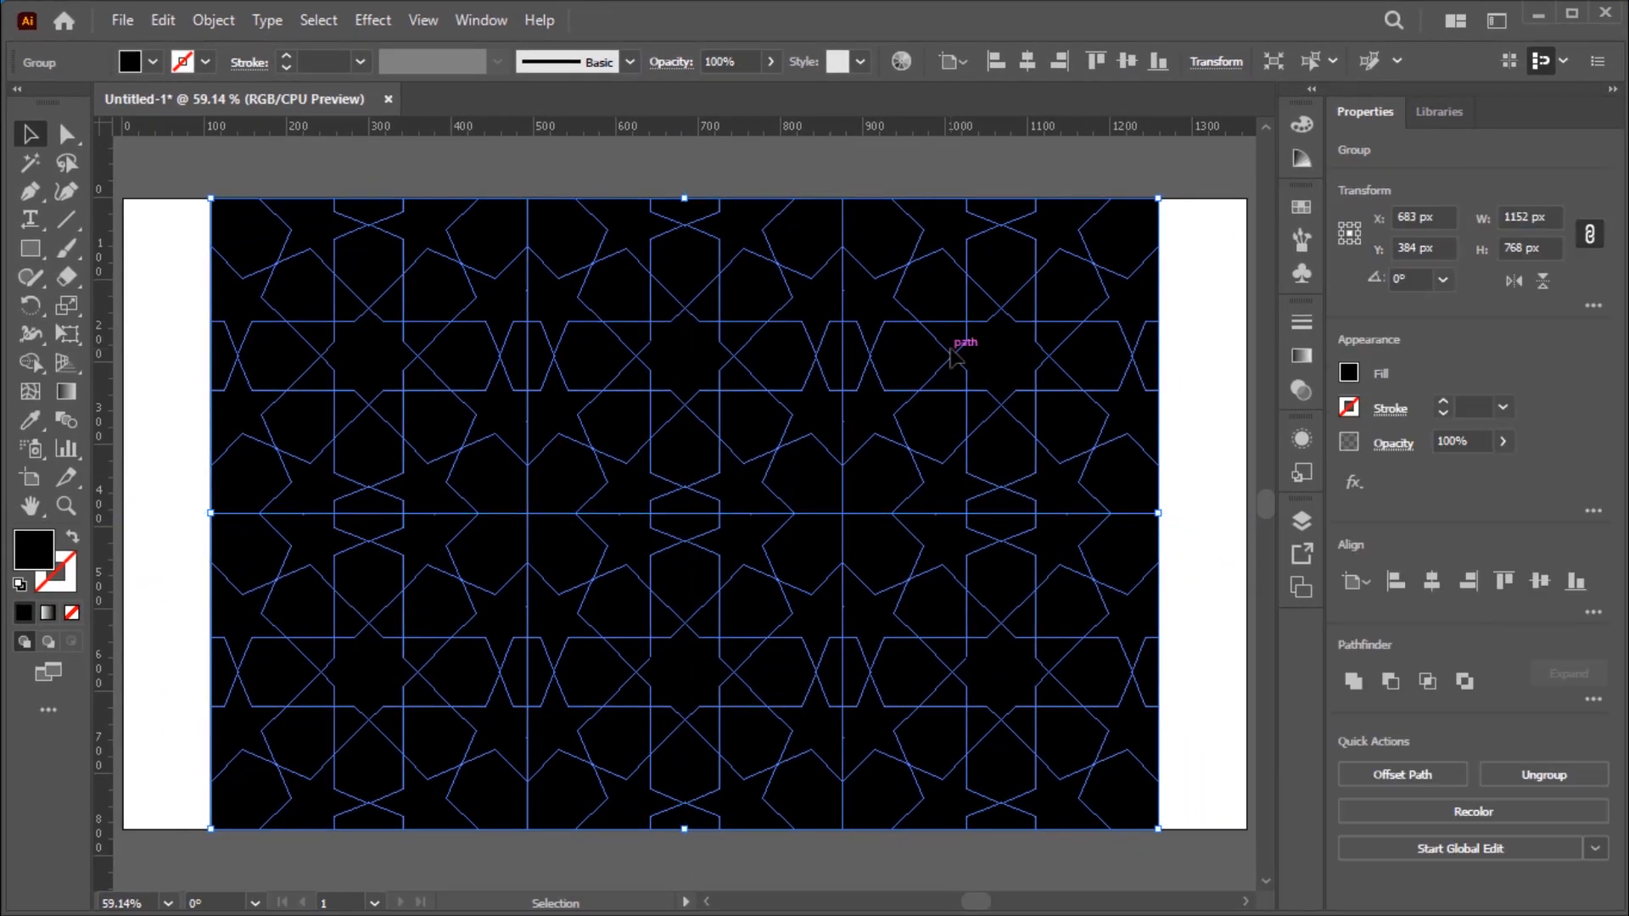
pyautogui.click(221, 24)
pyautogui.click(314, 181)
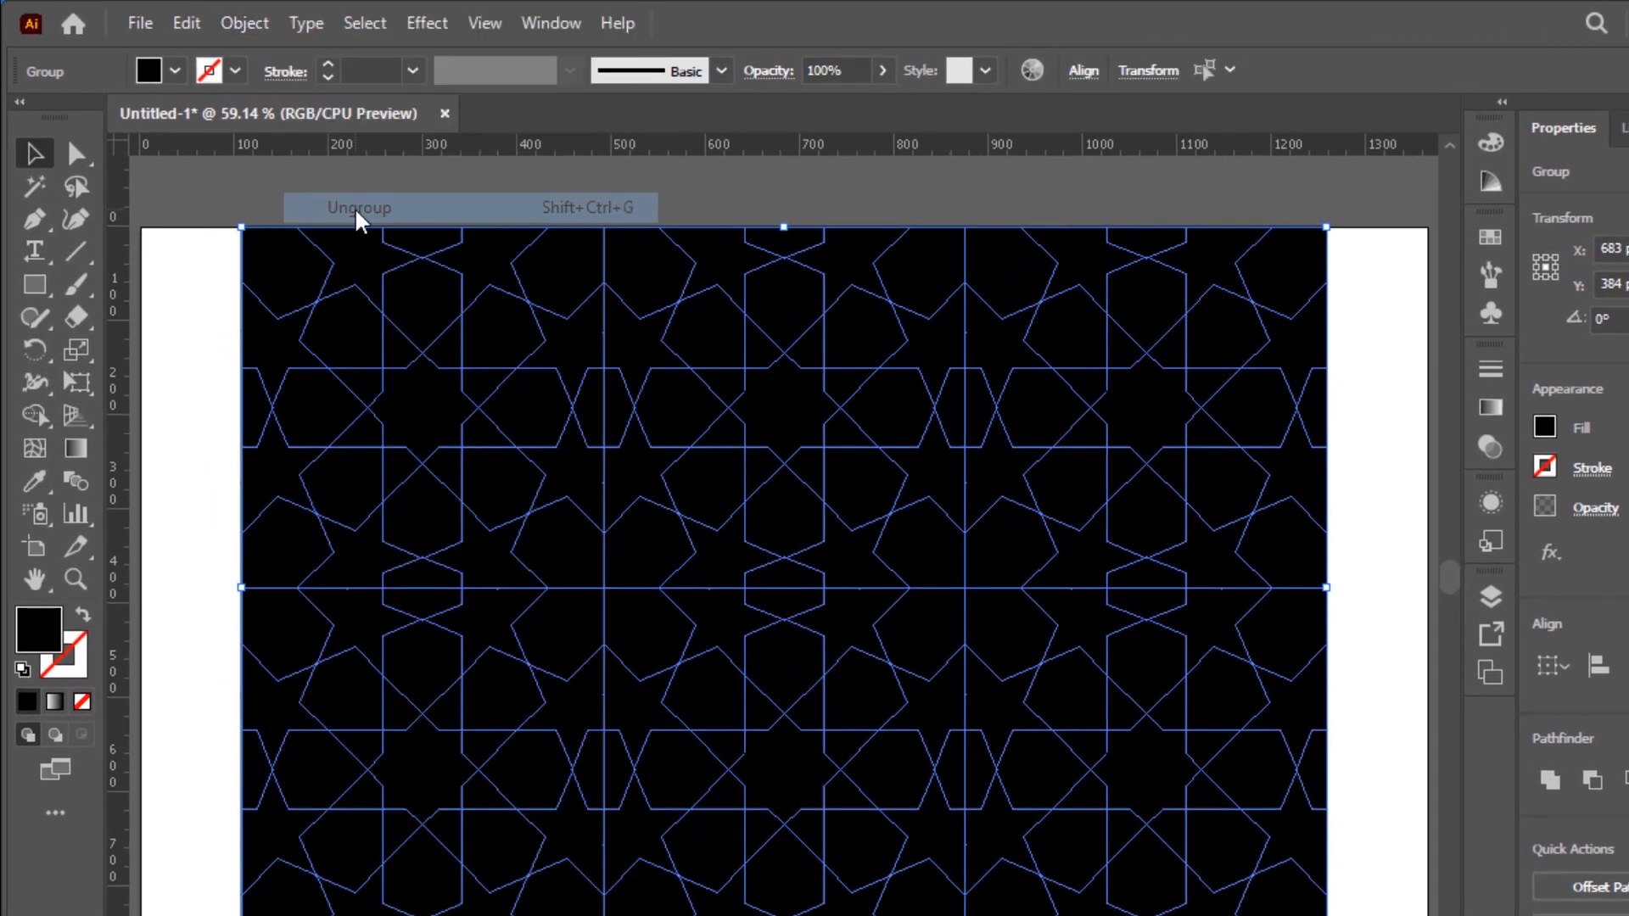
pyautogui.click(246, 26)
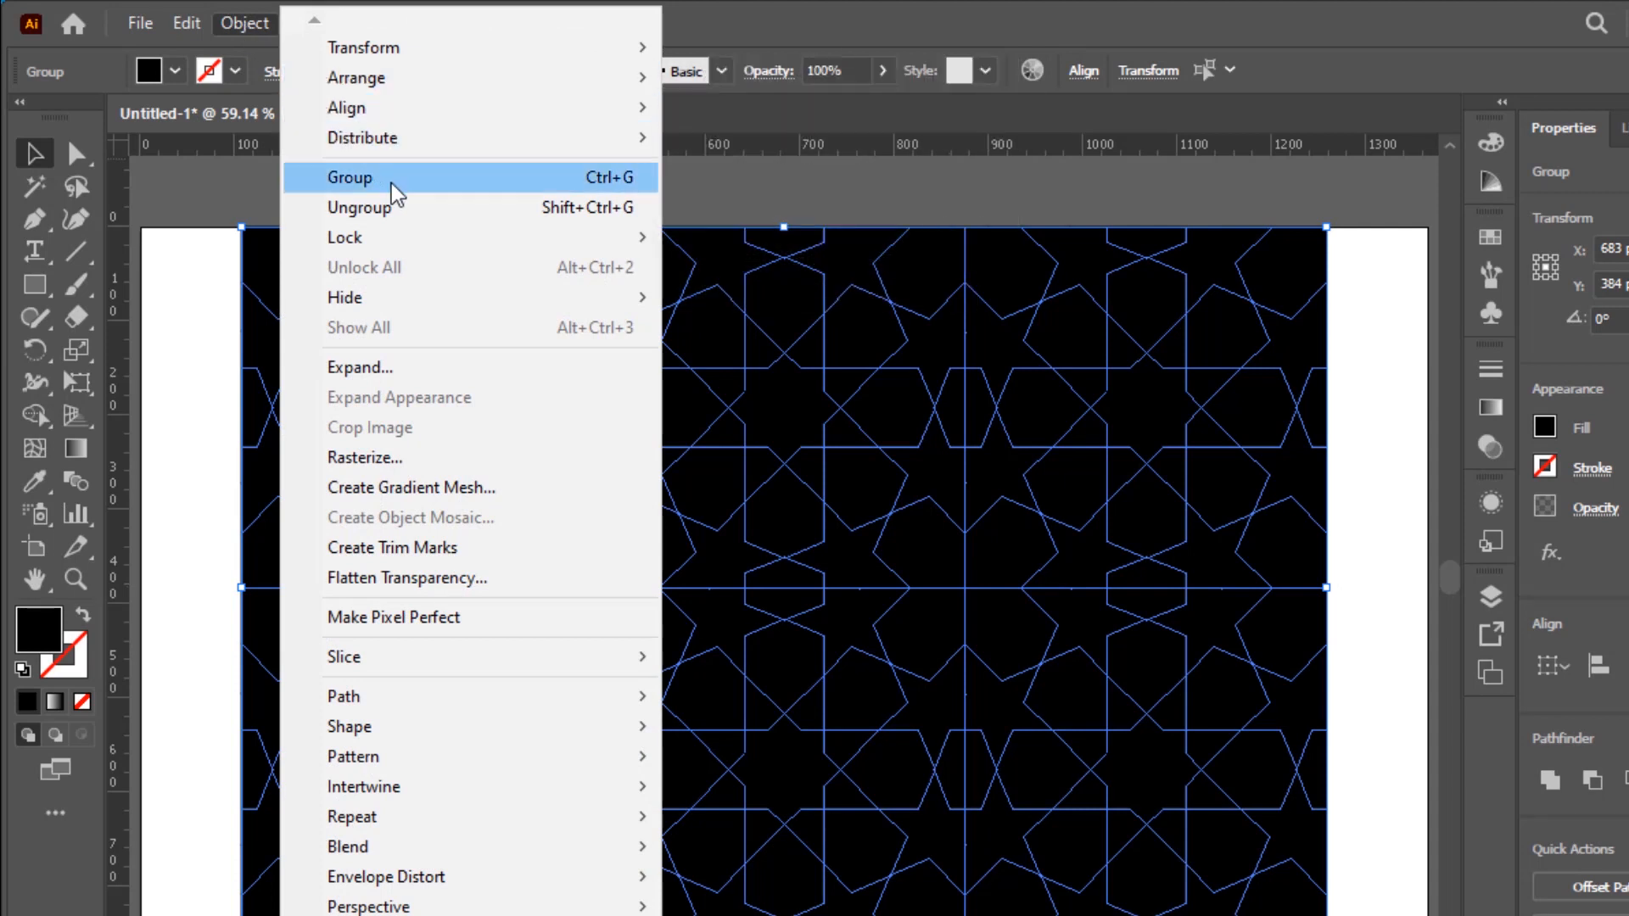
pyautogui.click(410, 211)
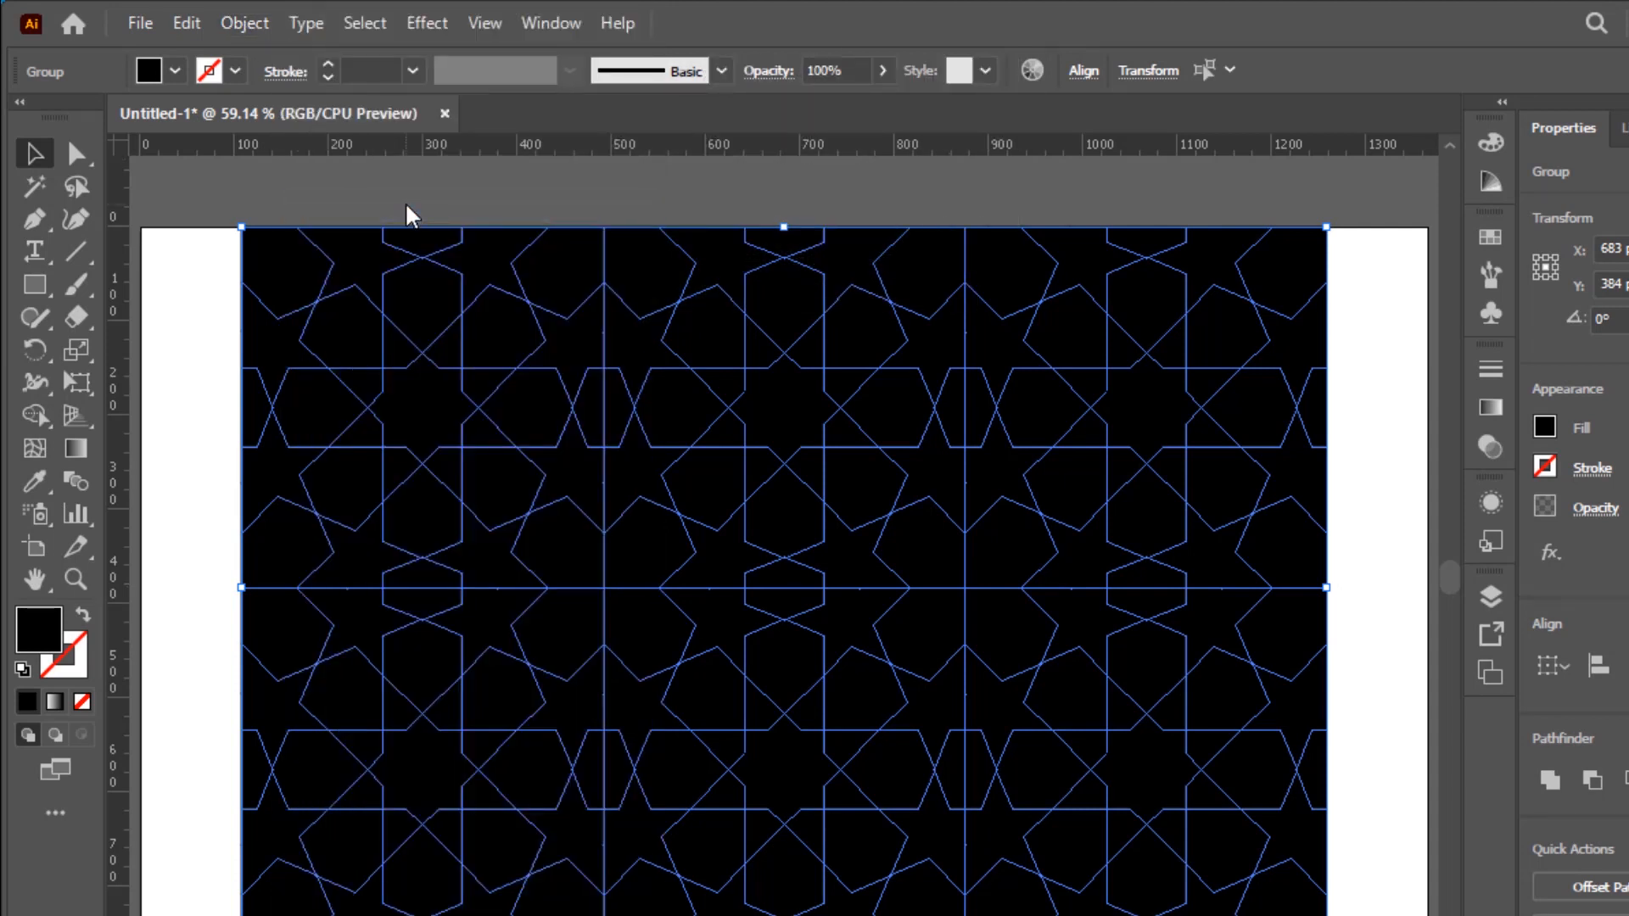
# Step: Ungroup the tile pattern one more level into individual paths and clear the selection
pyautogui.click(245, 23)
pyautogui.click(365, 217)
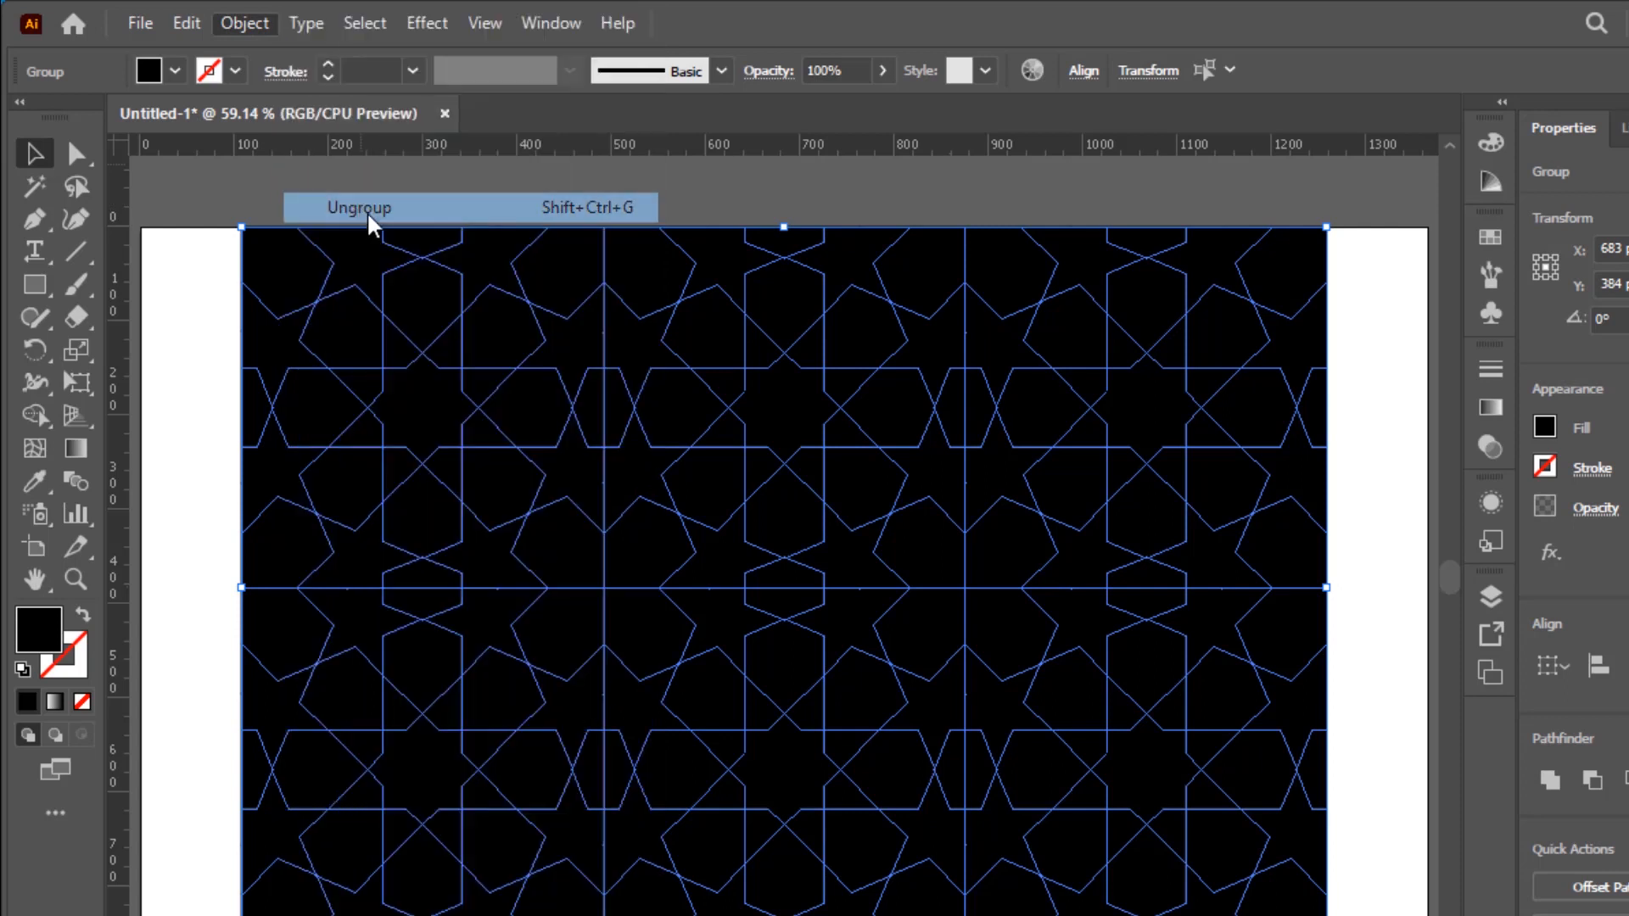
pyautogui.click(770, 206)
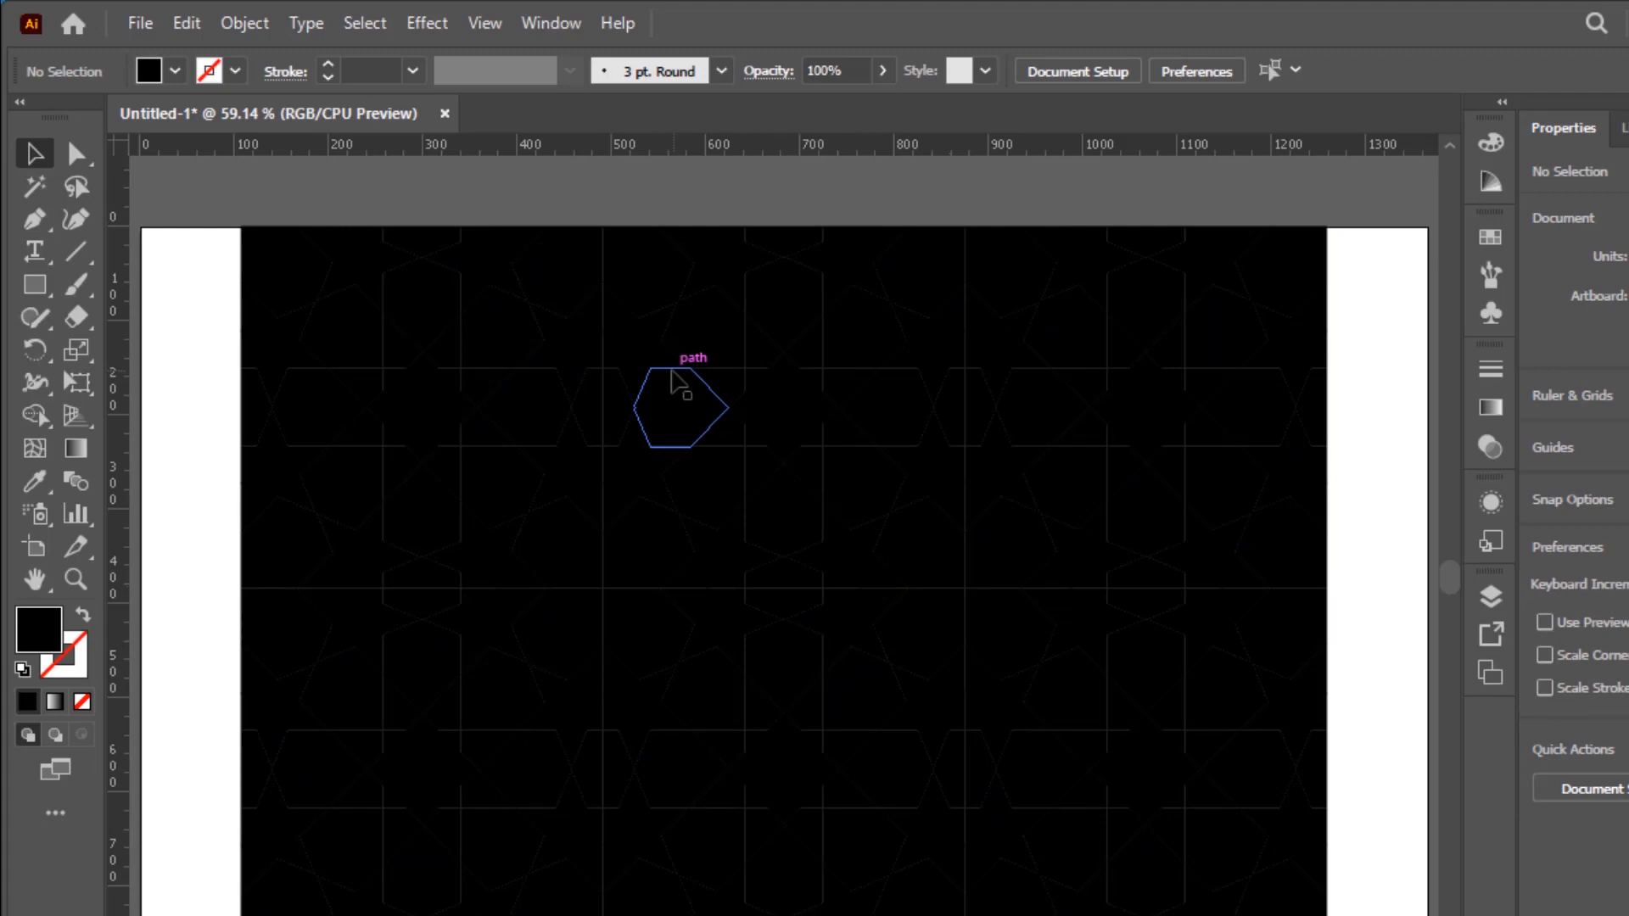
# Step: Select all pattern pieces and pick the ten-color custom color group from the swatches
pyautogui.click(369, 23)
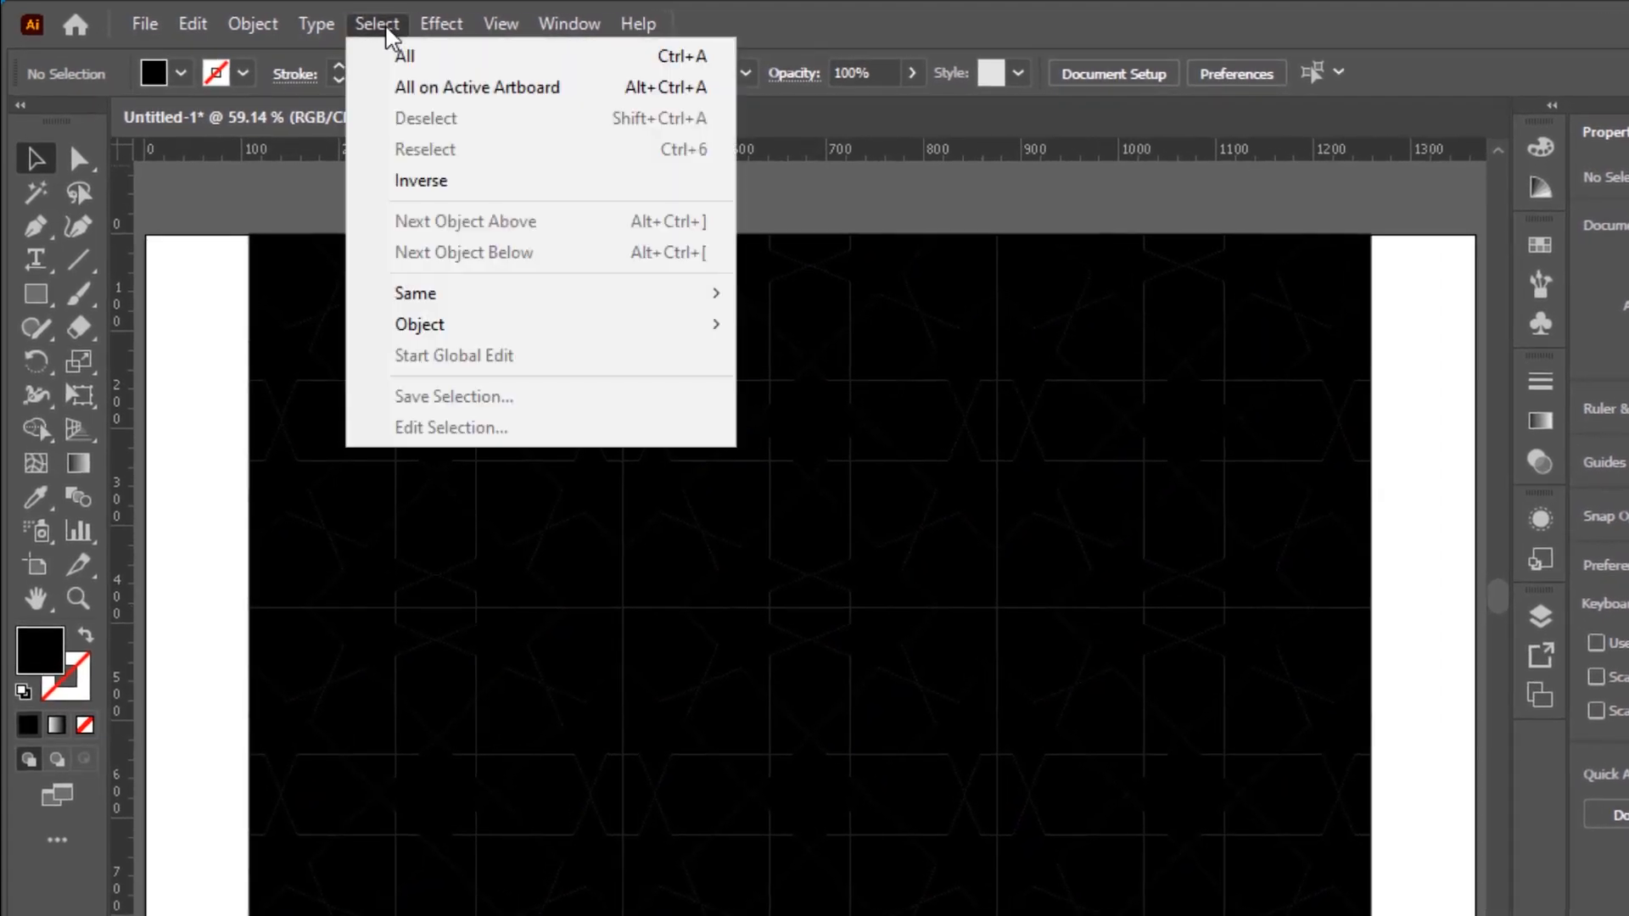
pyautogui.click(568, 58)
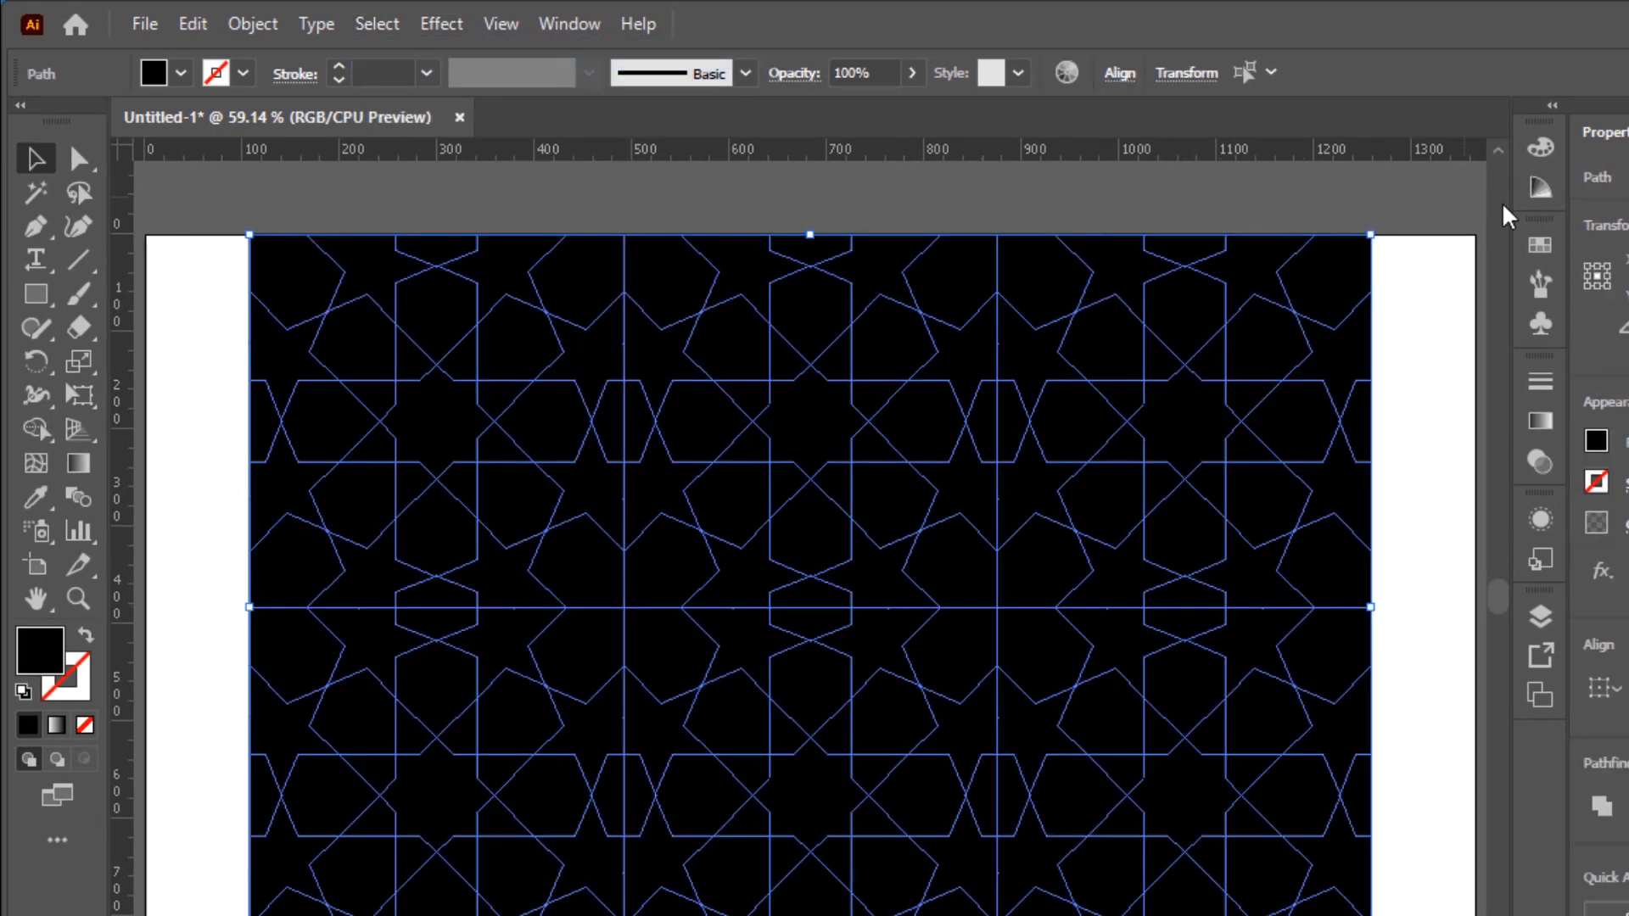
pyautogui.click(1540, 245)
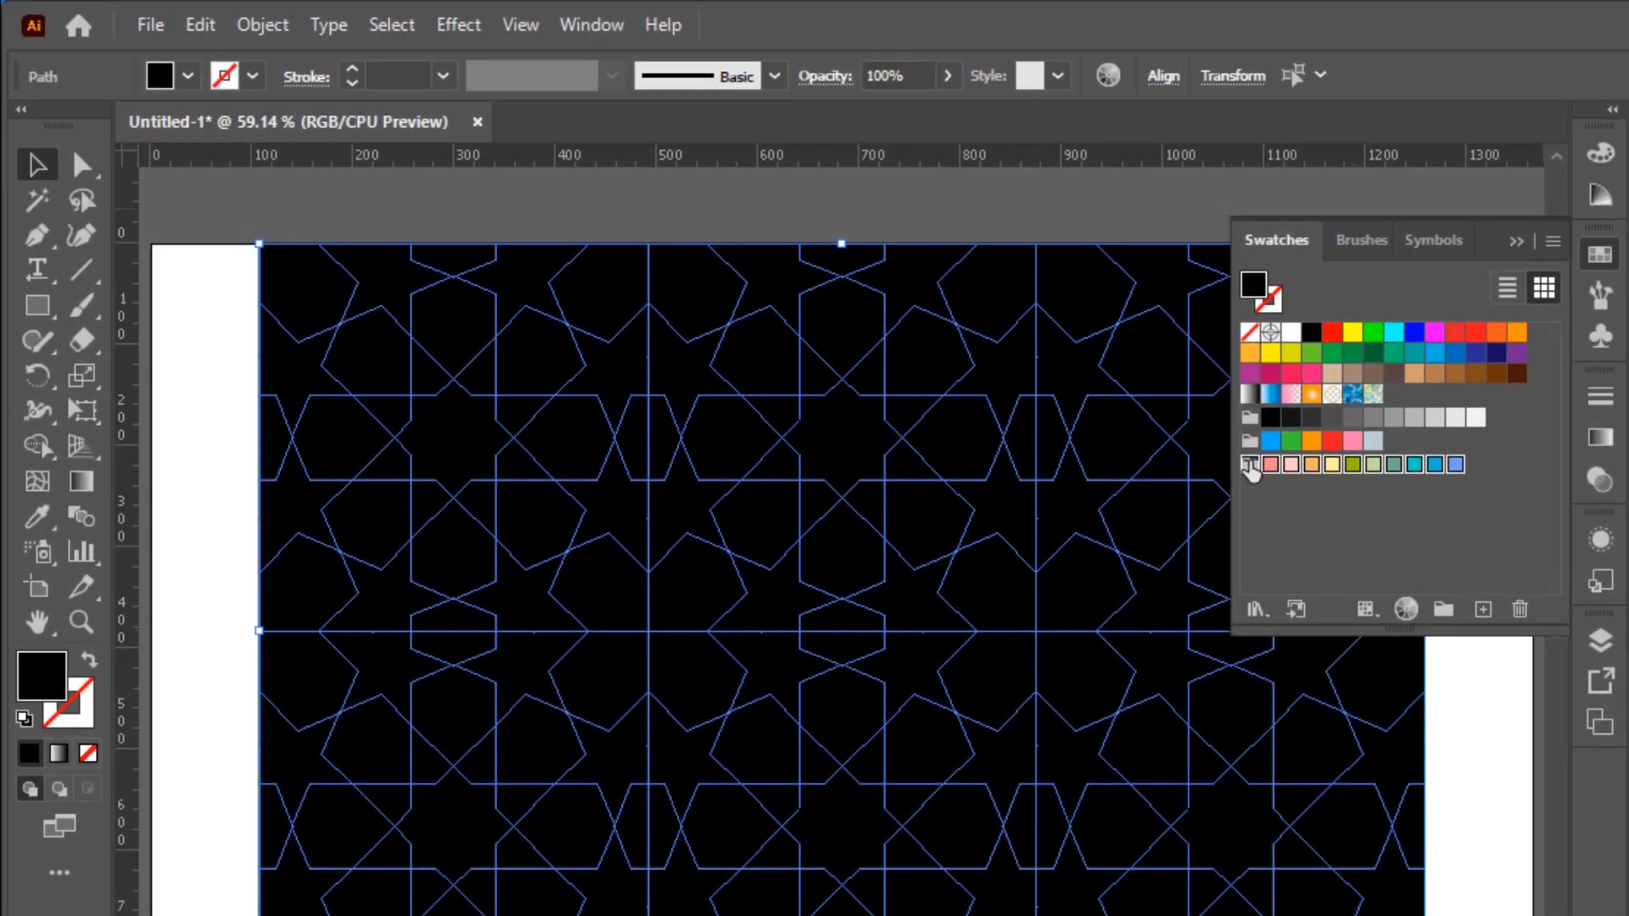
# Step: Run the randomus script to randomly fill the selected shapes from the chosen swatches, reshuffle once, accept, and deselect the artwork
pyautogui.click(146, 33)
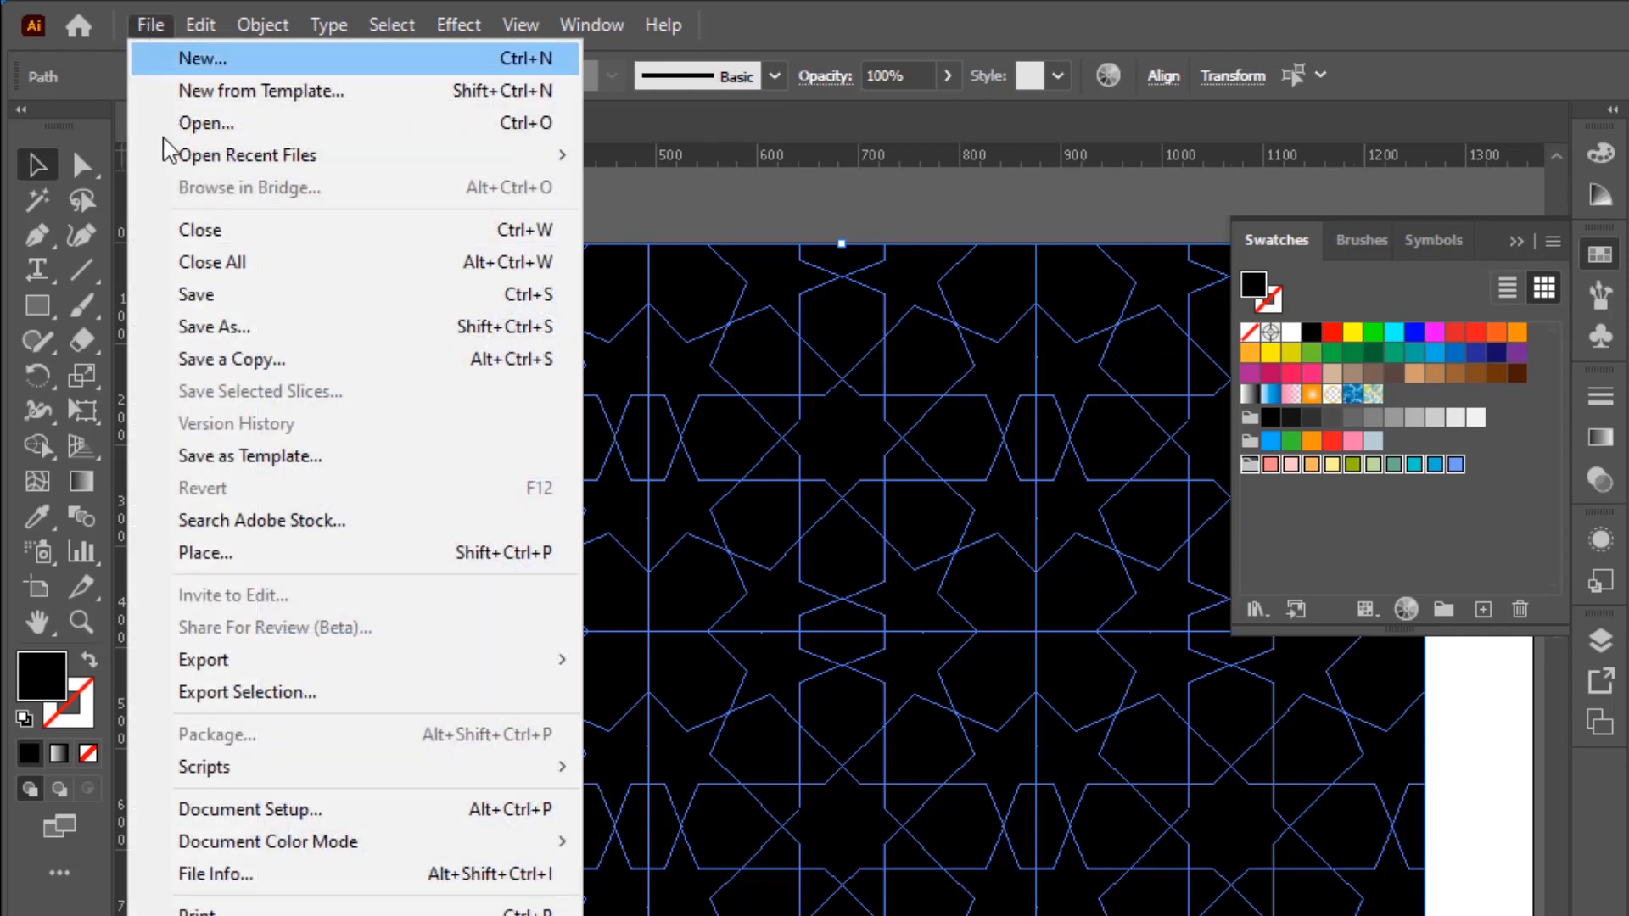
pyautogui.moveTo(225, 772)
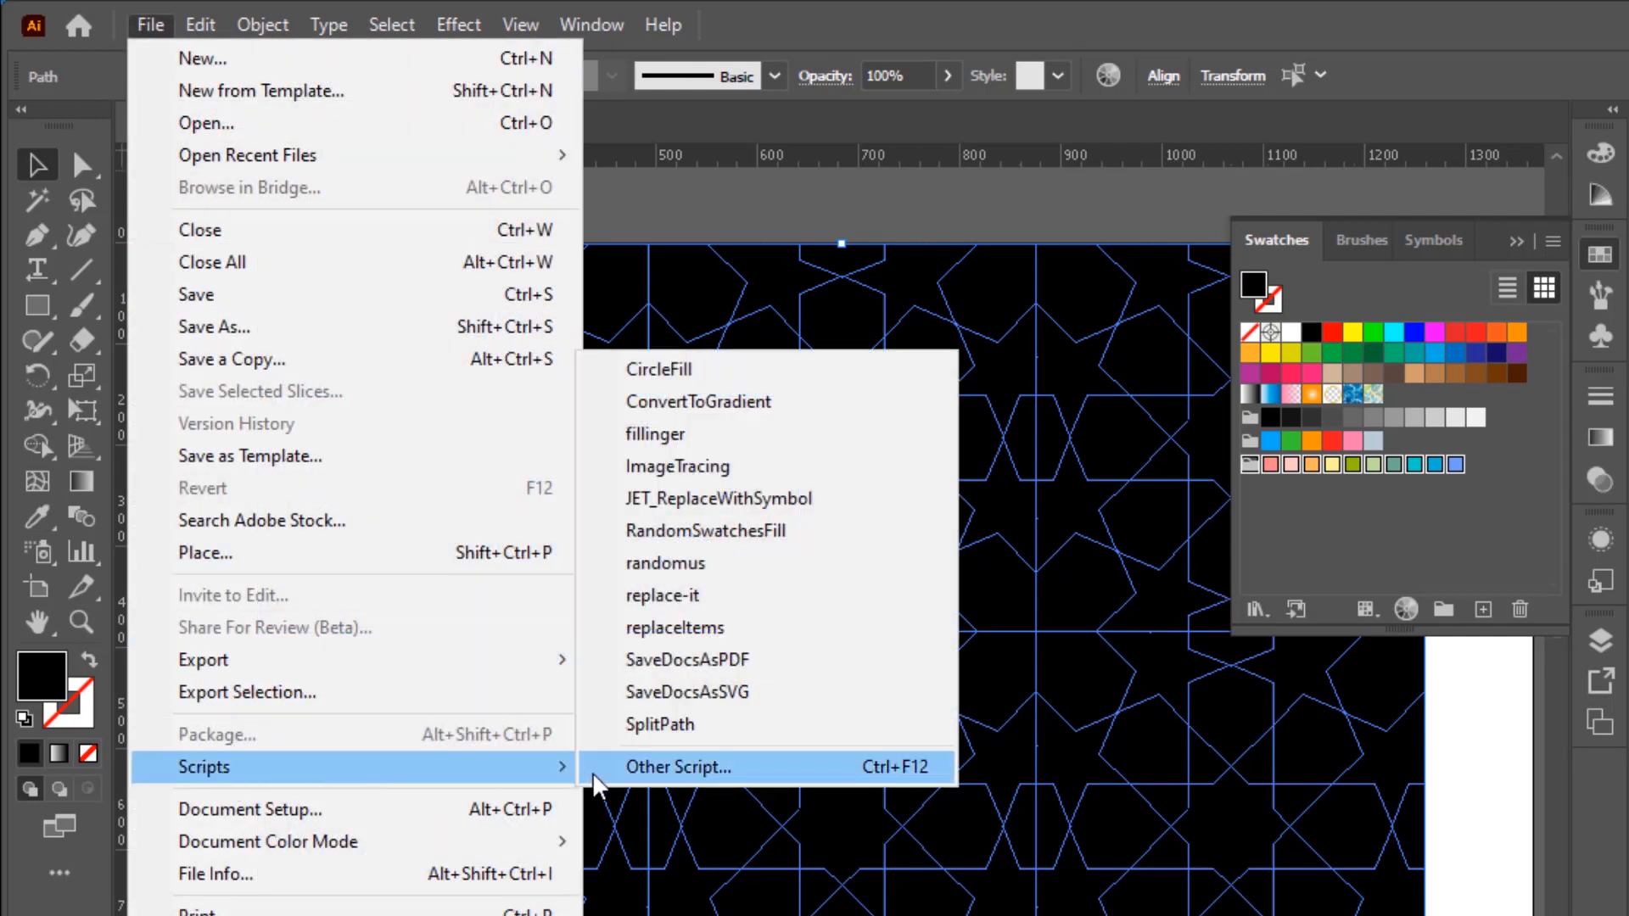
pyautogui.click(676, 568)
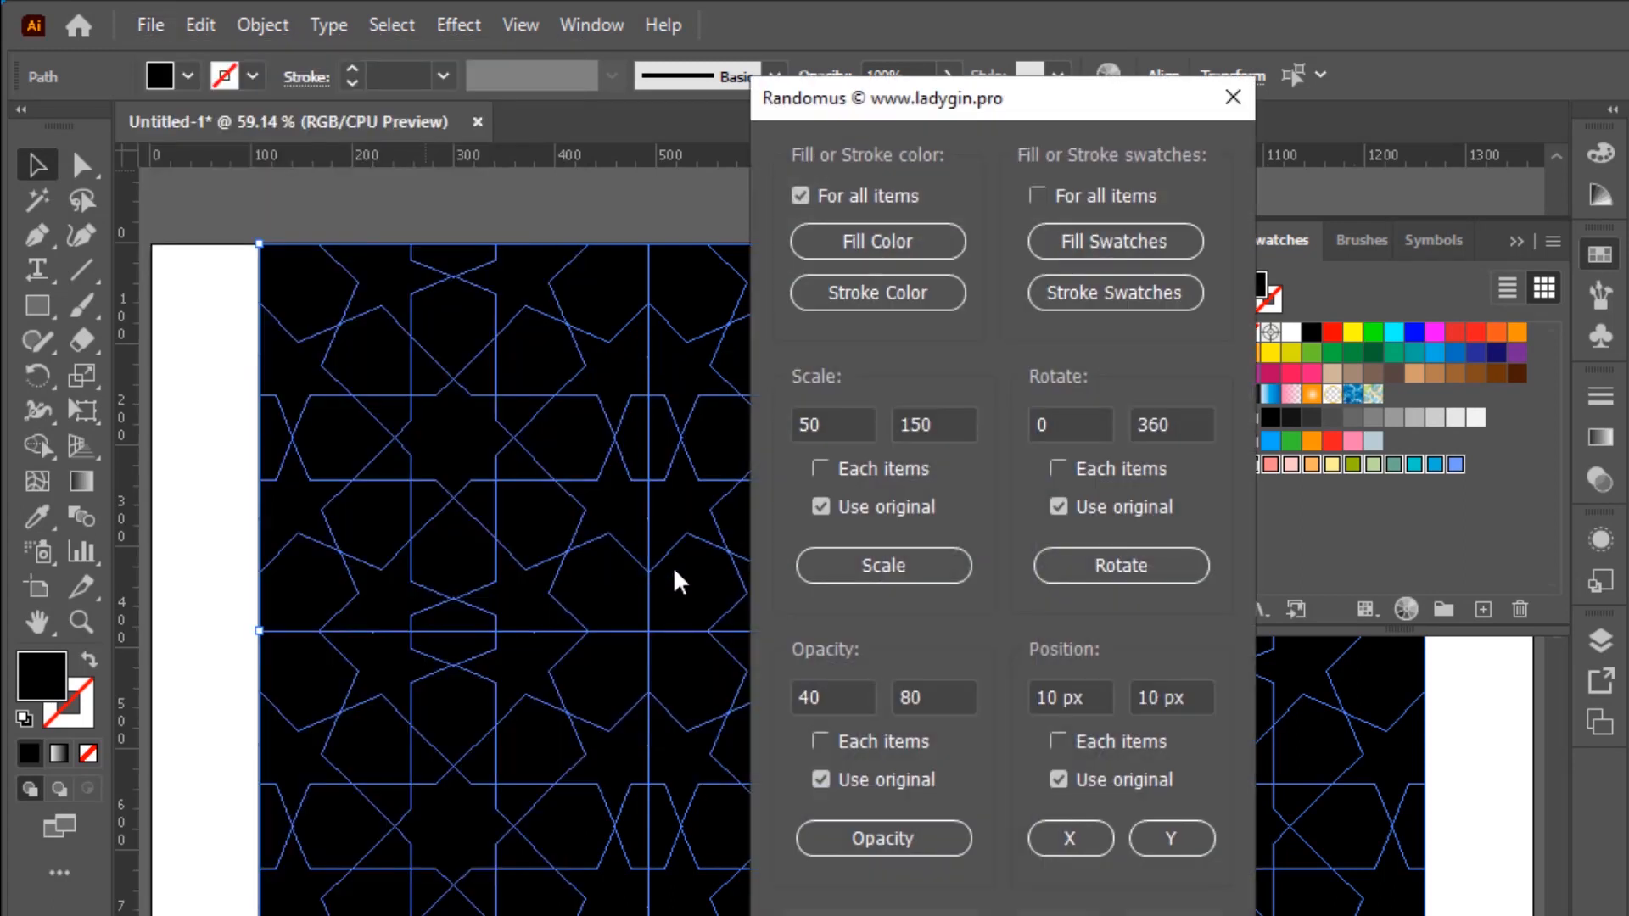
pyautogui.click(1122, 246)
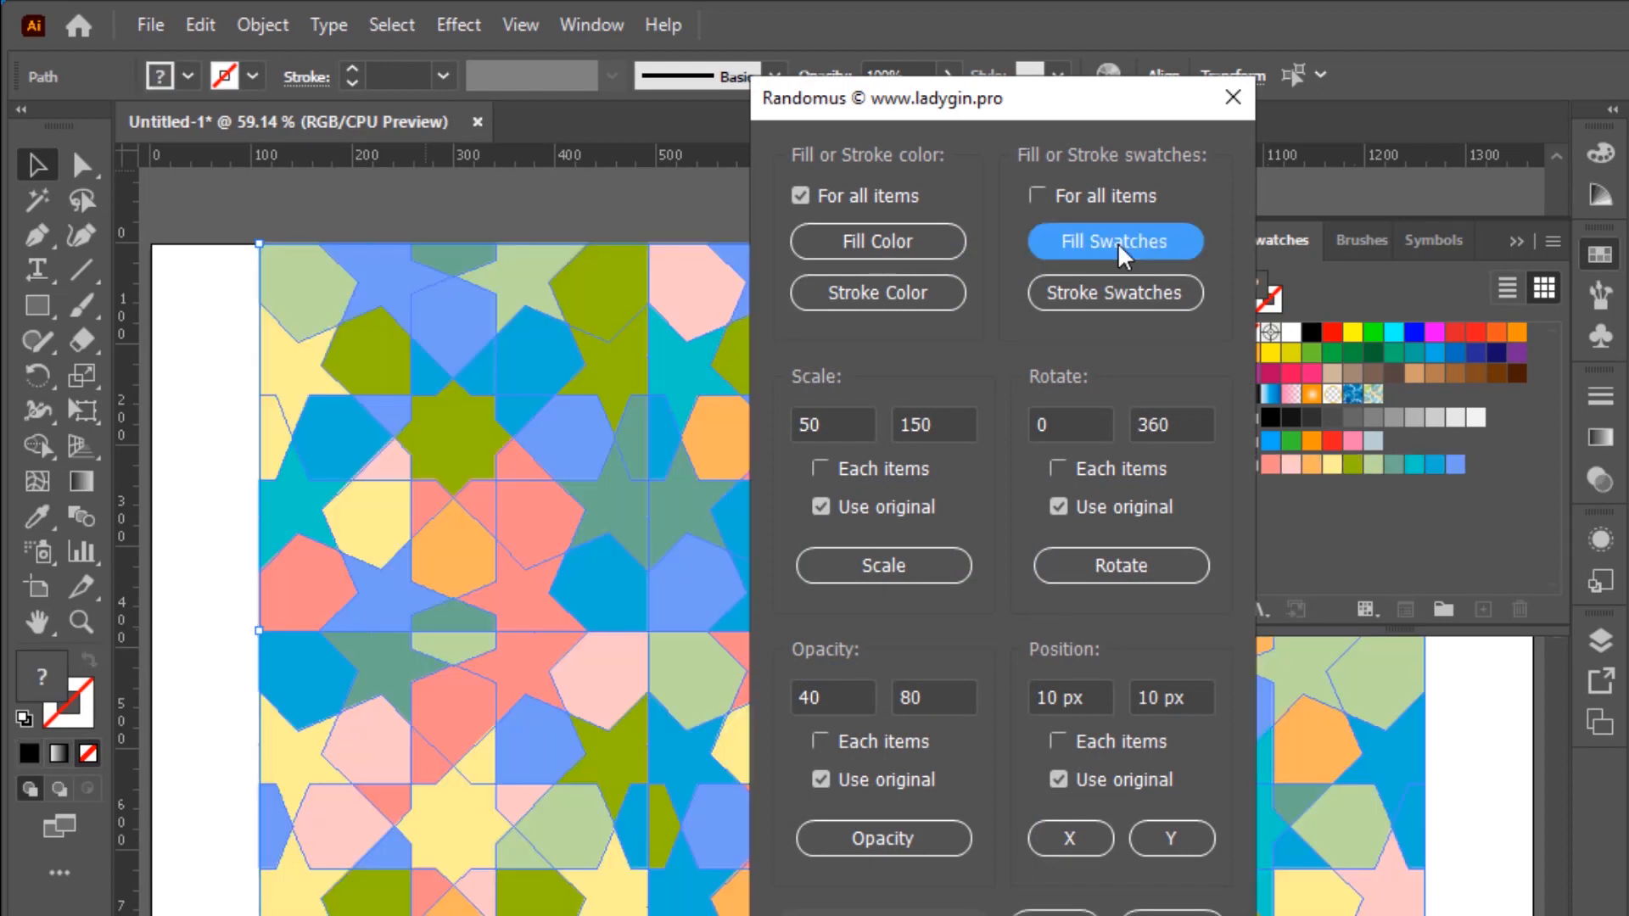
pyautogui.click(1122, 246)
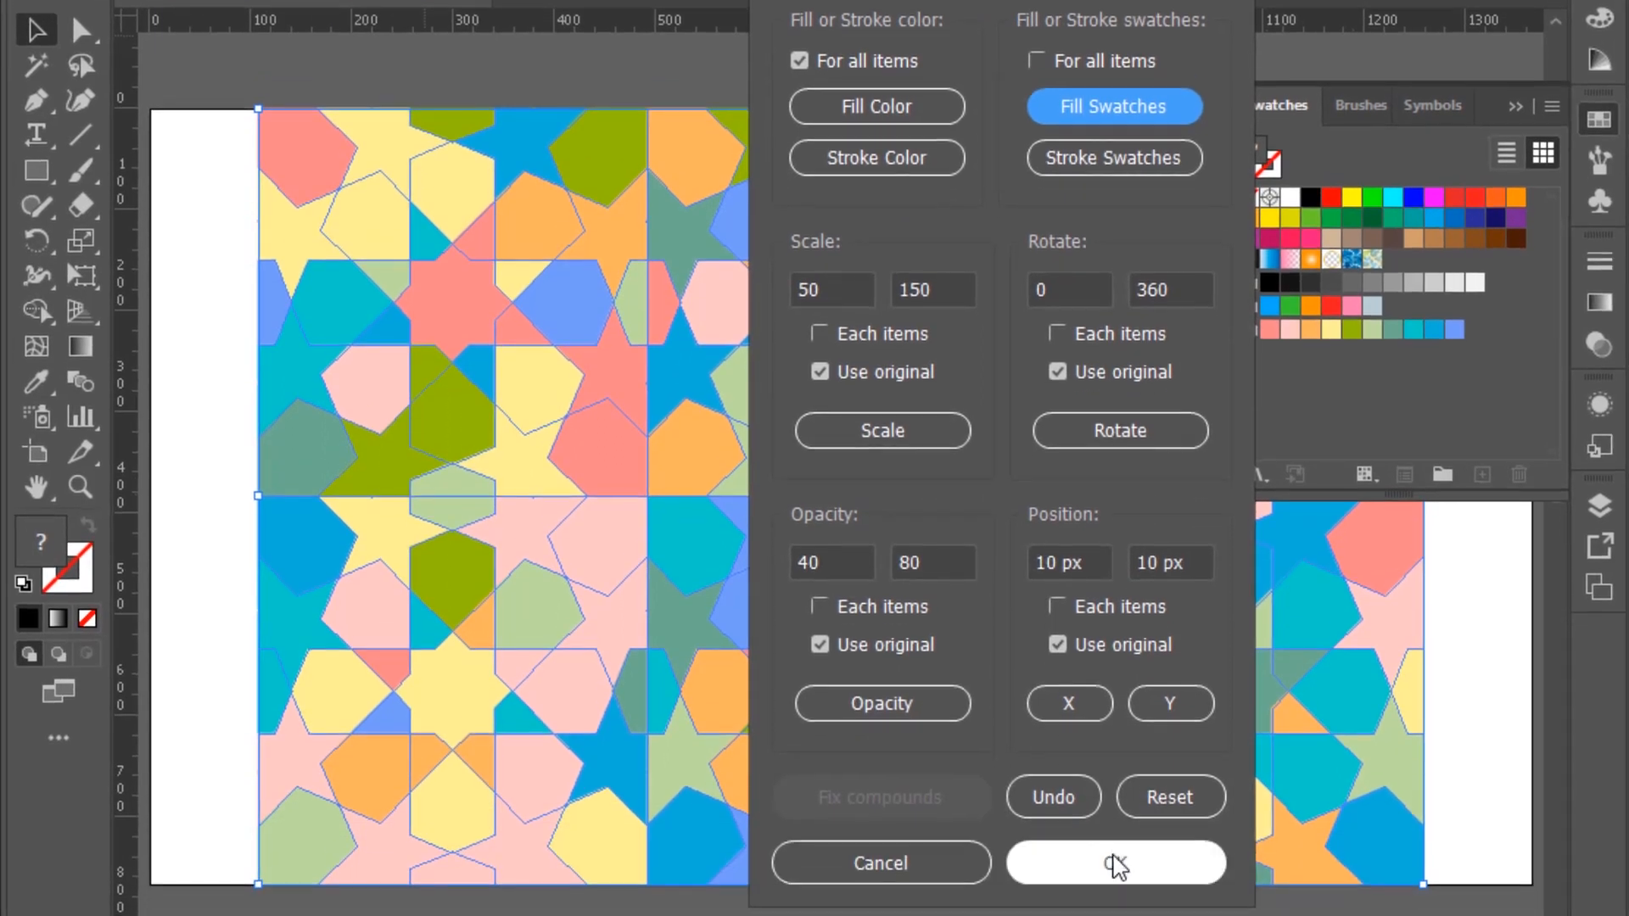
pyautogui.click(1115, 864)
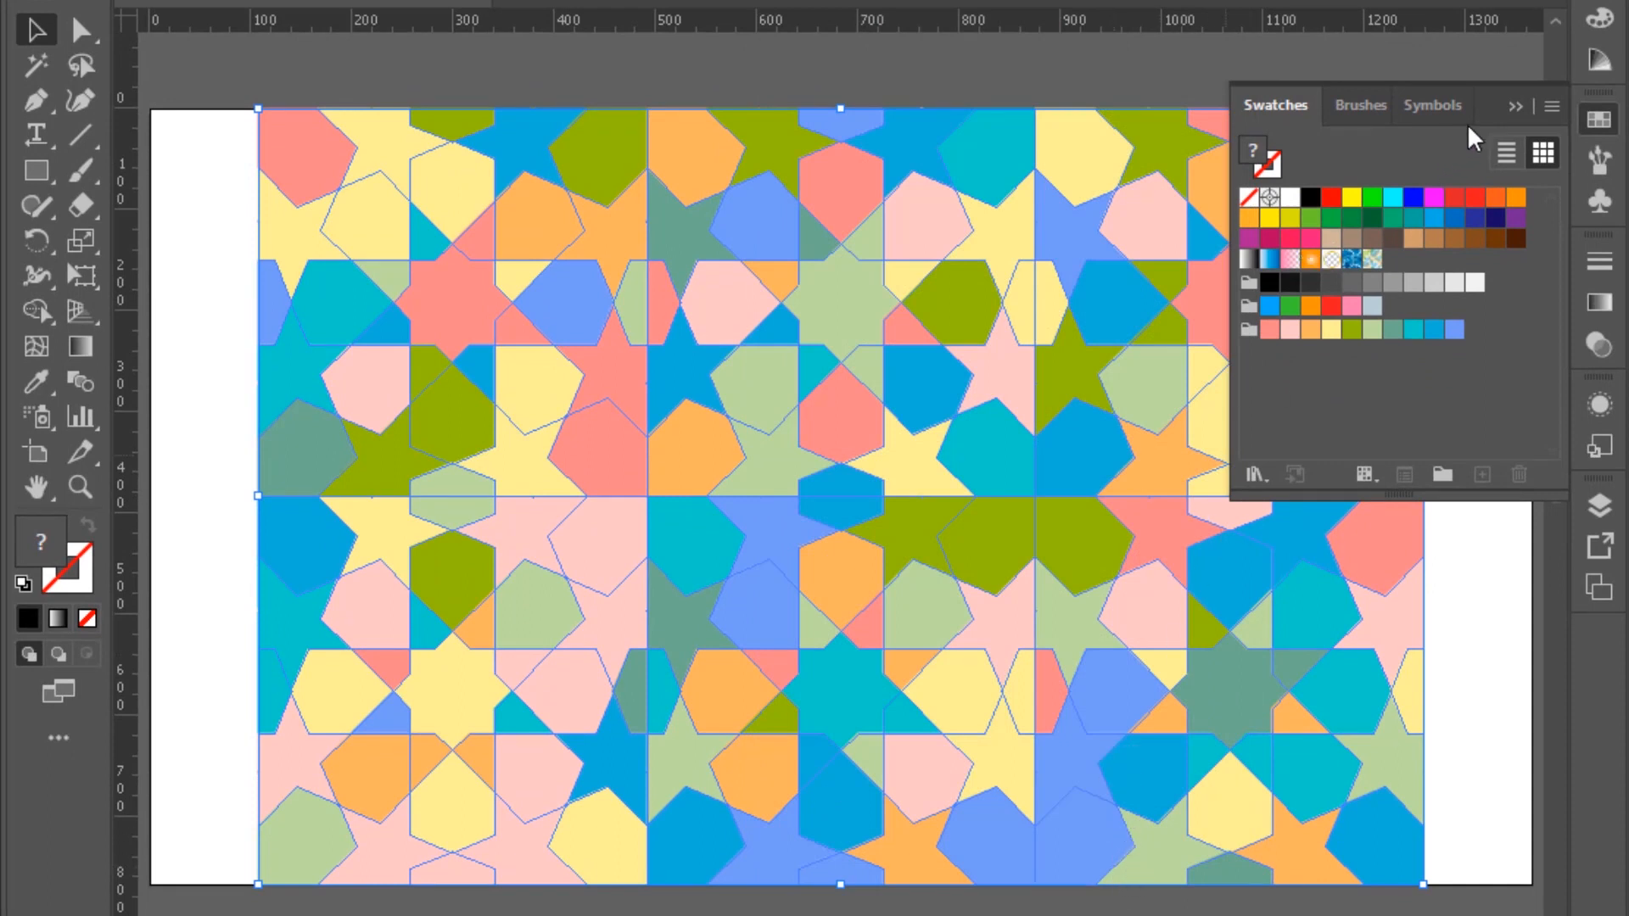
pyautogui.click(1517, 108)
pyautogui.click(1498, 153)
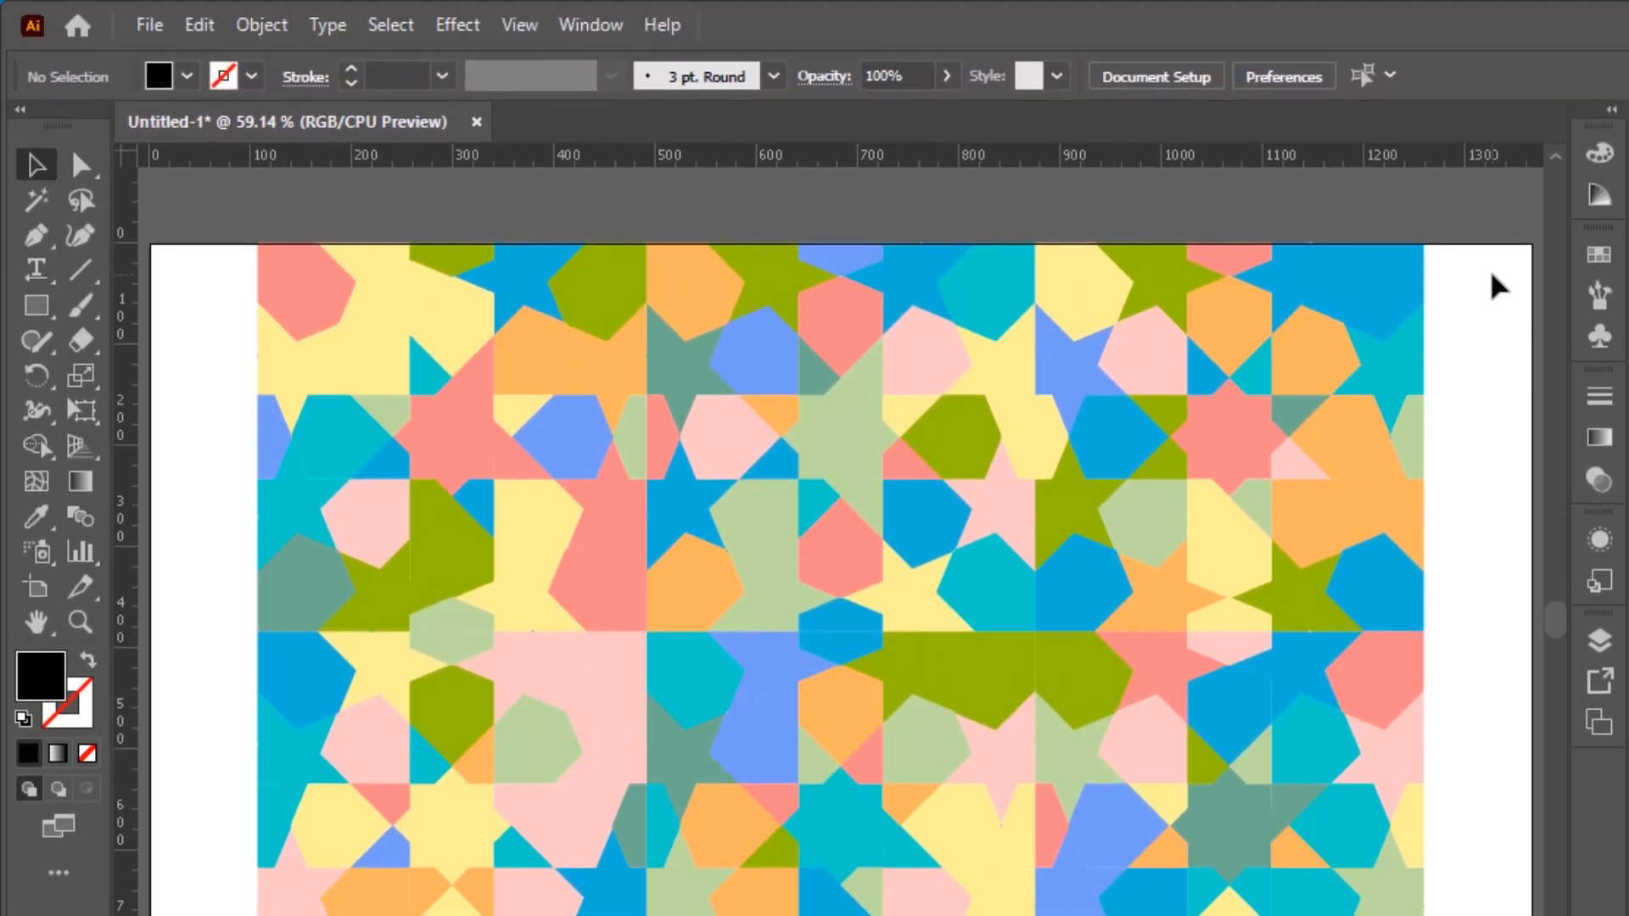
# Step: Give all the pattern shapes a black stroke with a weight of 10 pt
pyautogui.click(399, 25)
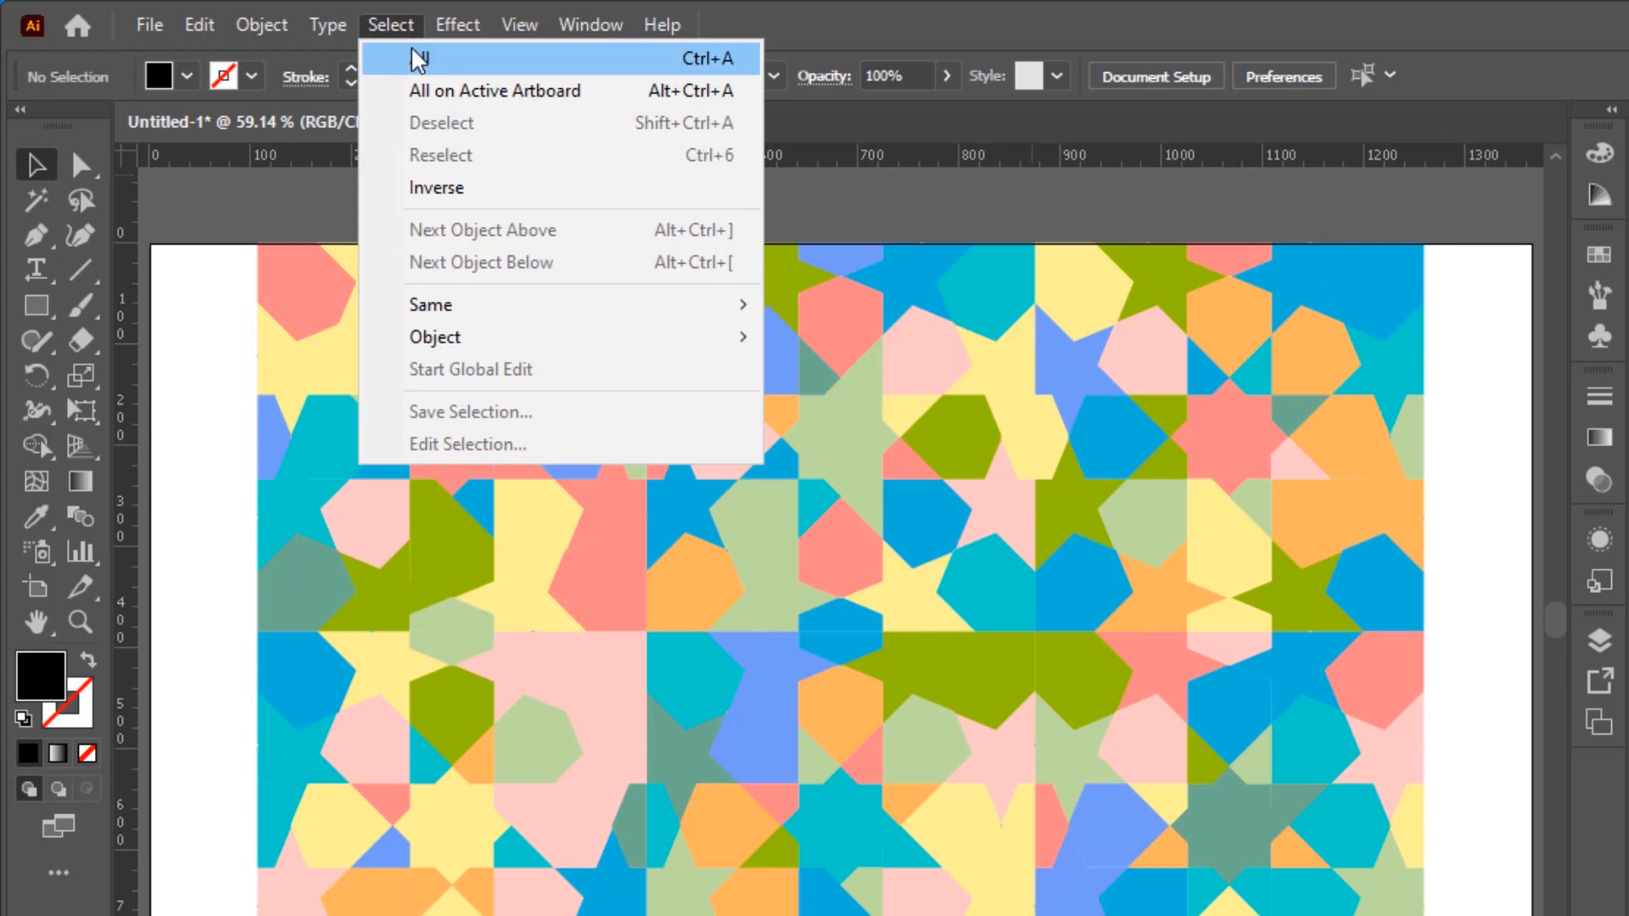
pyautogui.click(417, 58)
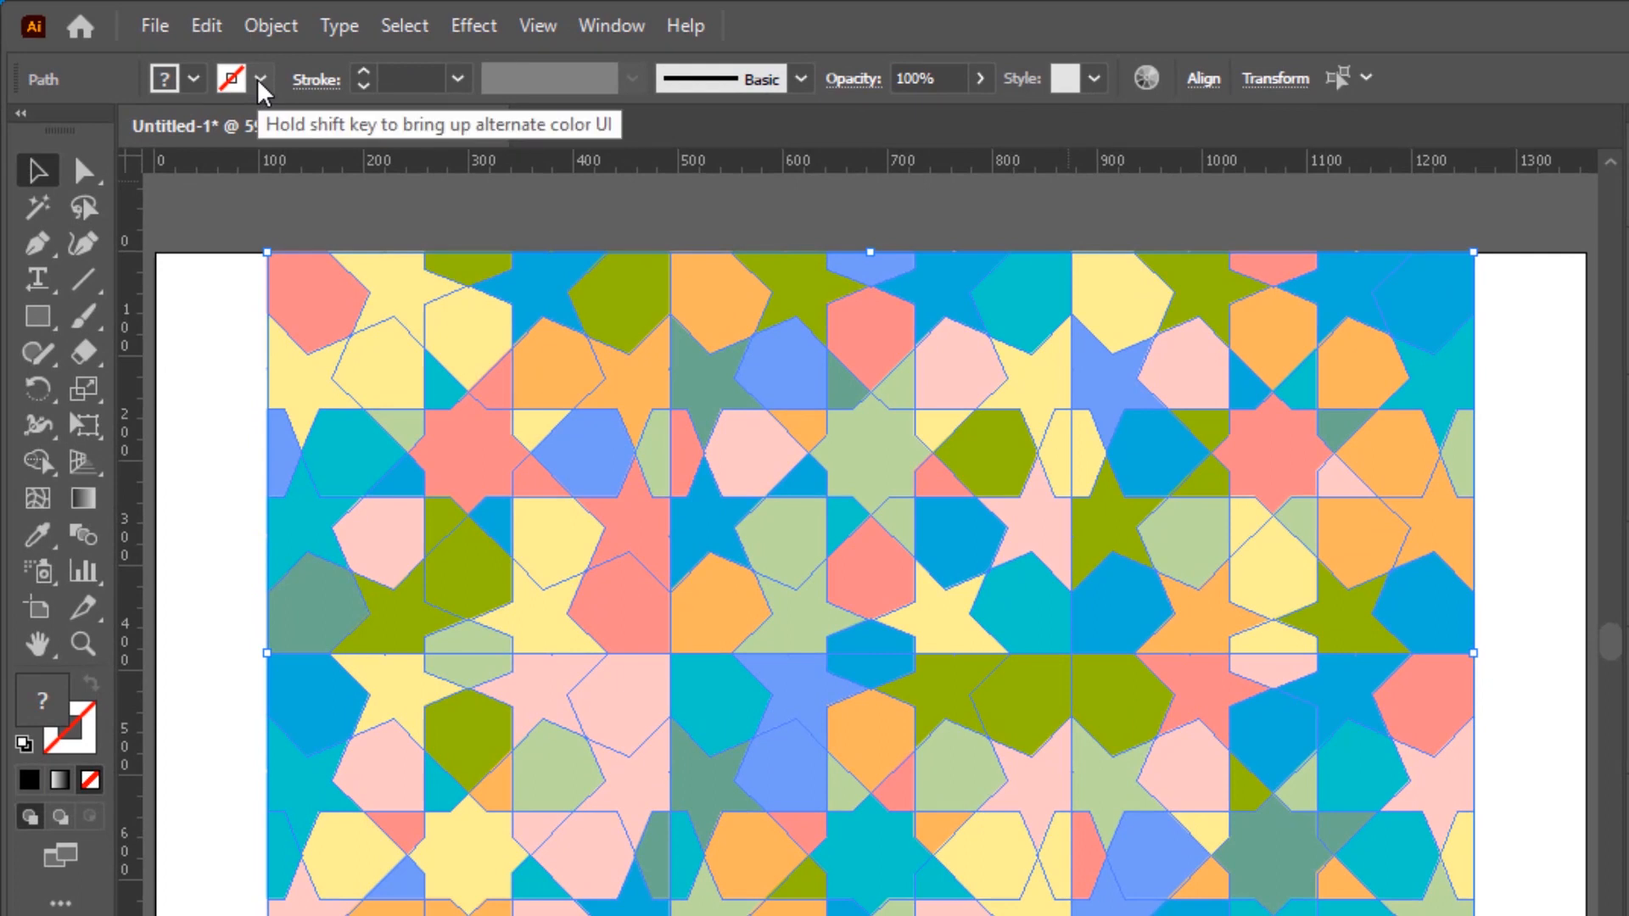
pyautogui.click(260, 79)
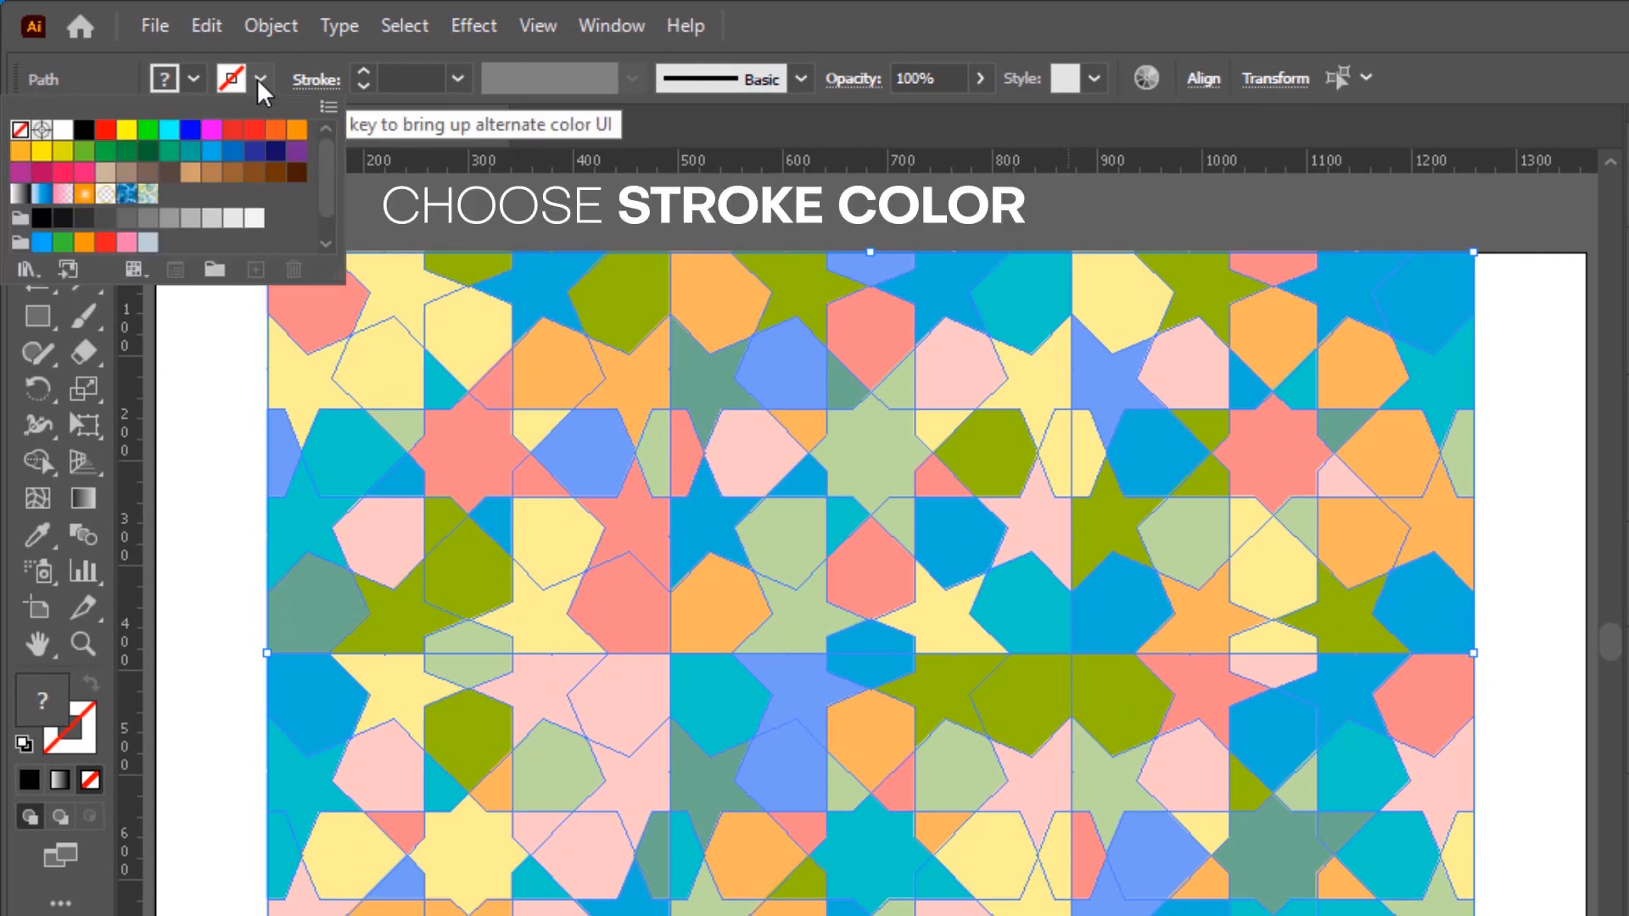
pyautogui.click(85, 131)
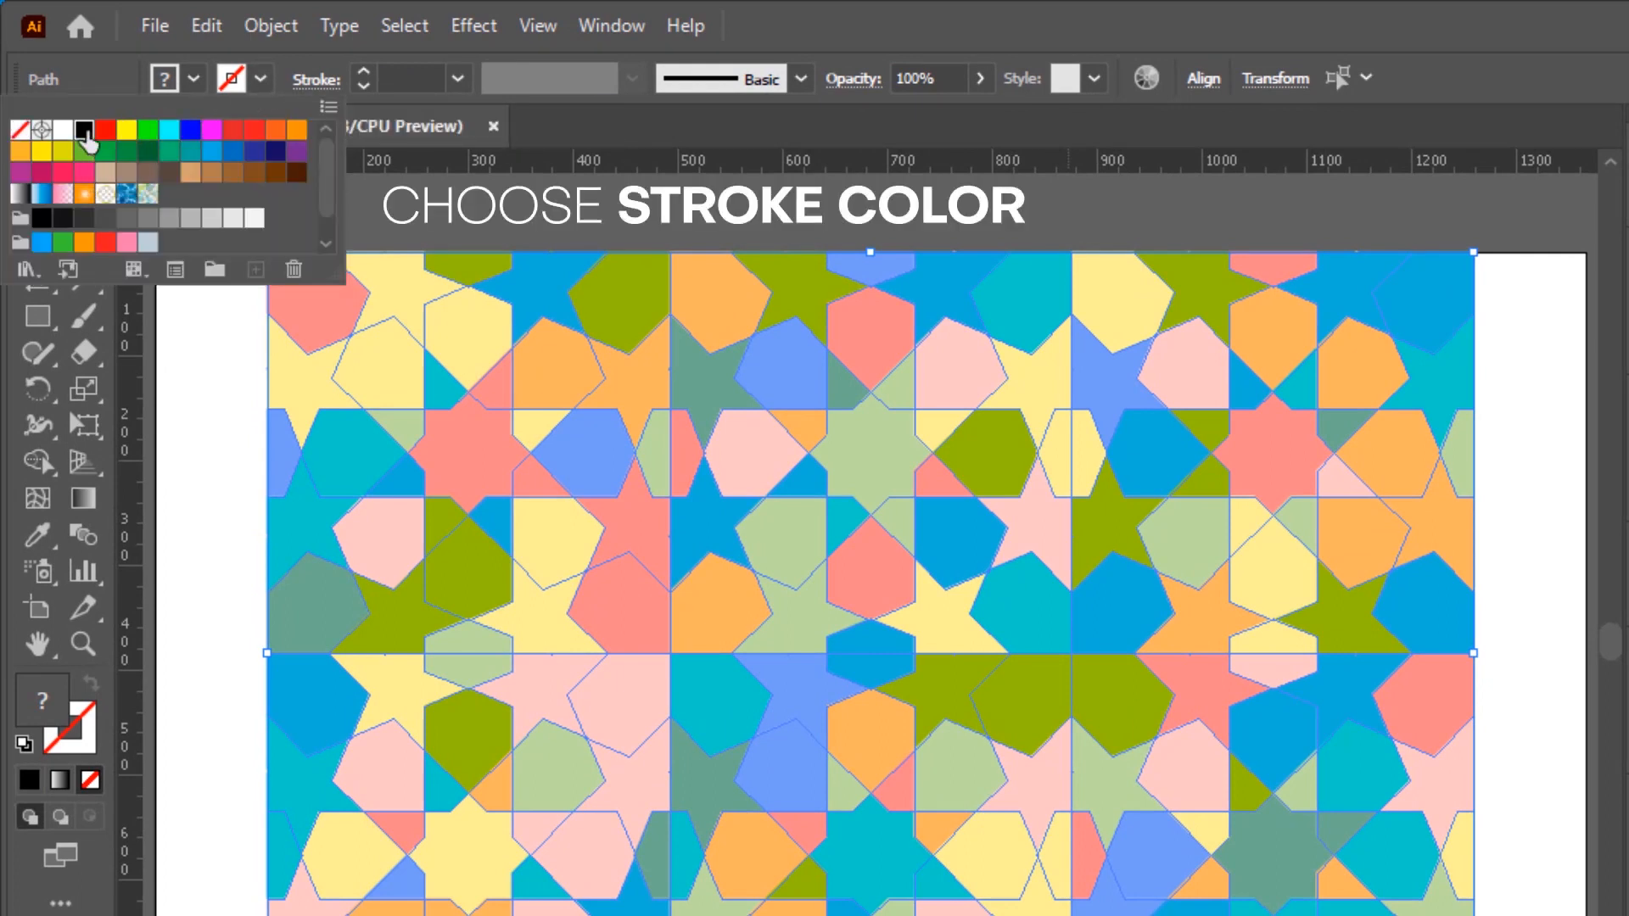
pyautogui.click(458, 79)
pyautogui.click(459, 79)
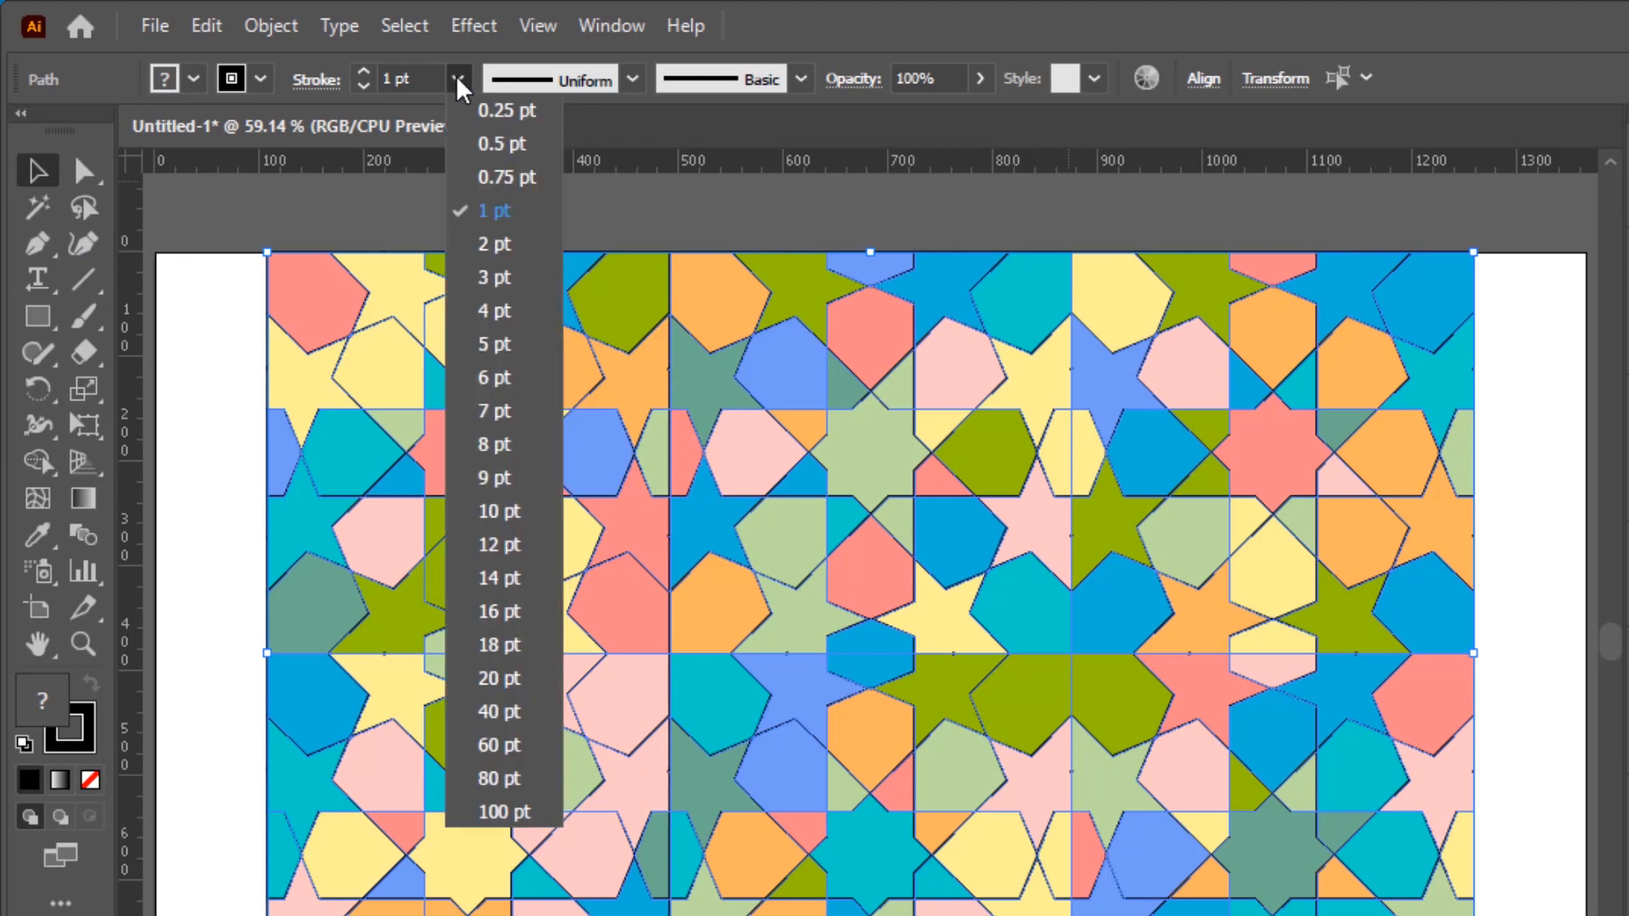
pyautogui.click(498, 512)
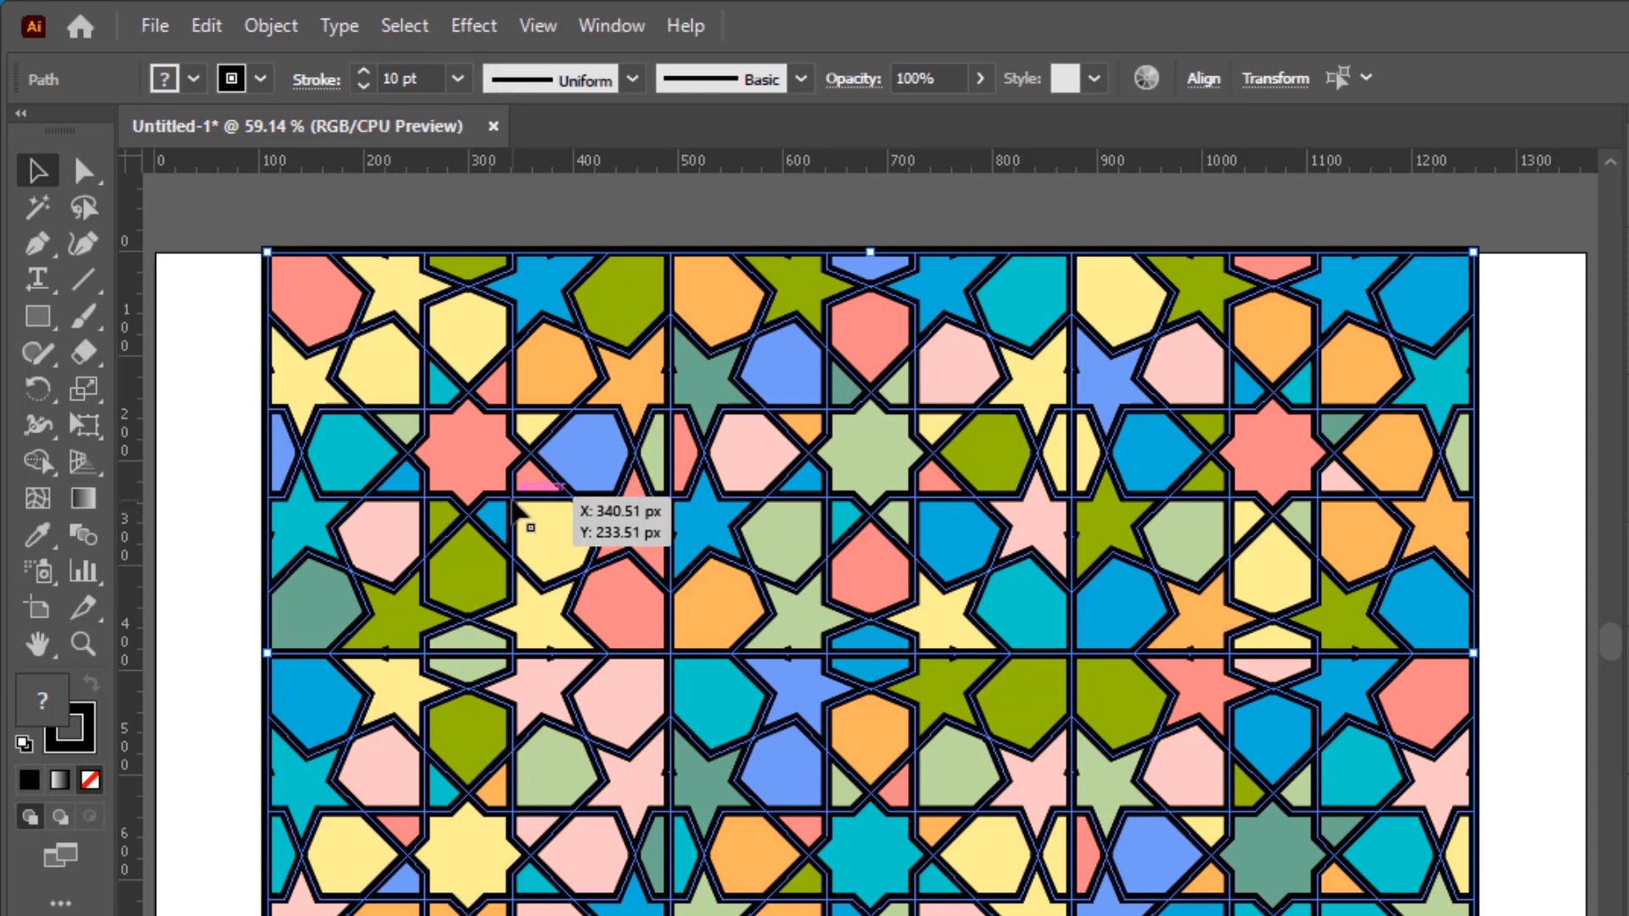
# Step: Expand the fill and stroke of the selected pattern shapes and ungroup the result
pyautogui.click(271, 27)
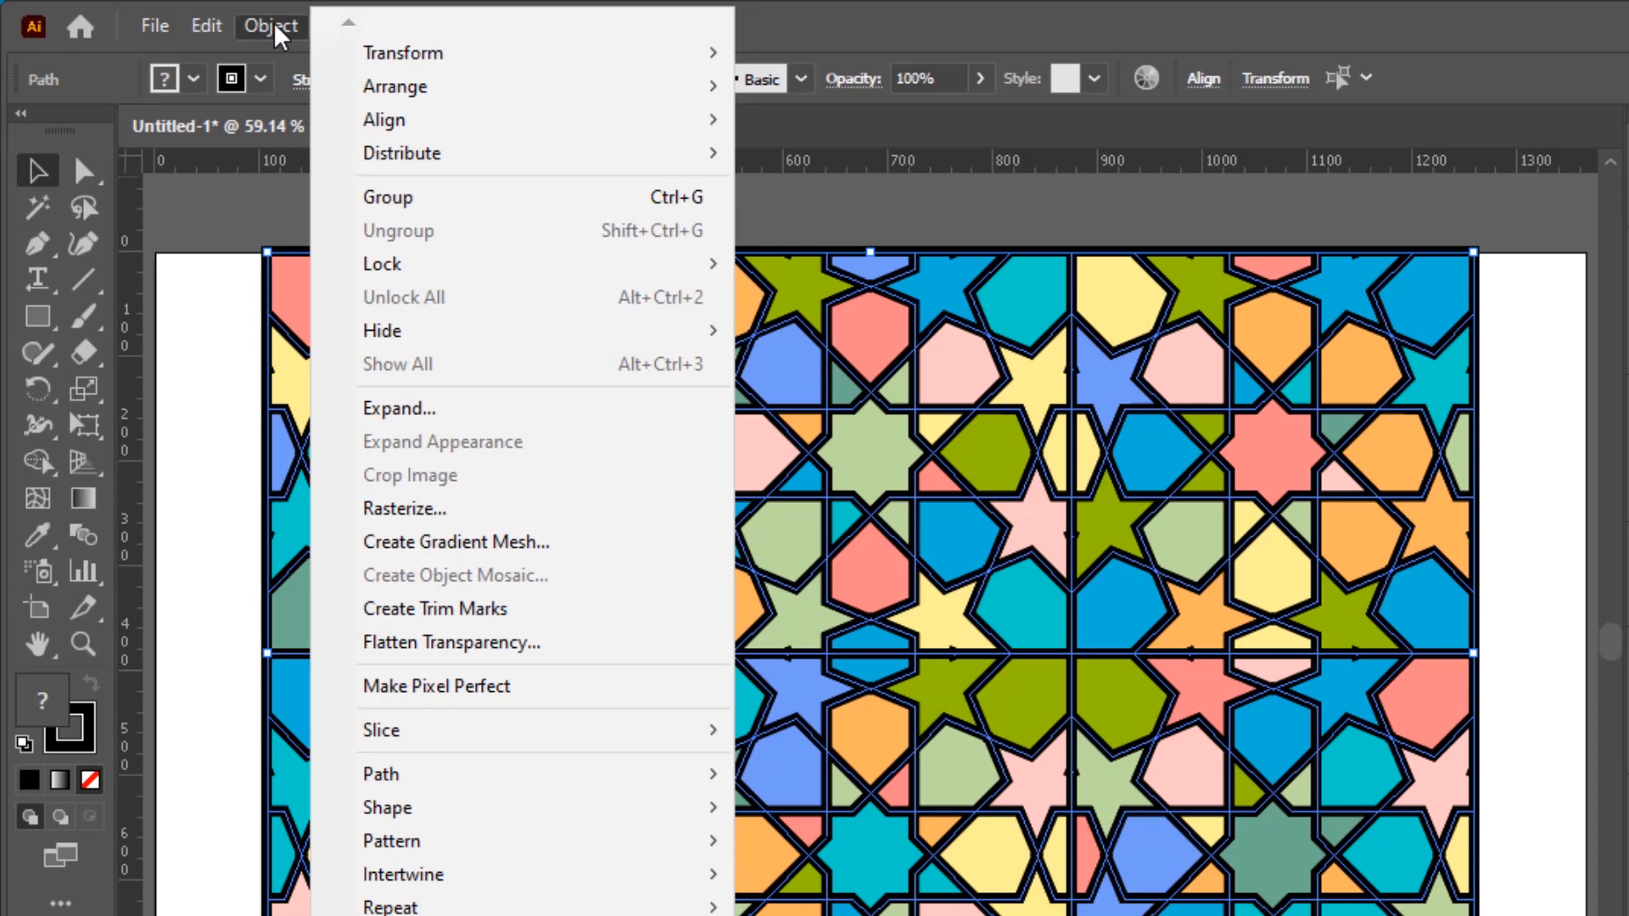
pyautogui.click(400, 410)
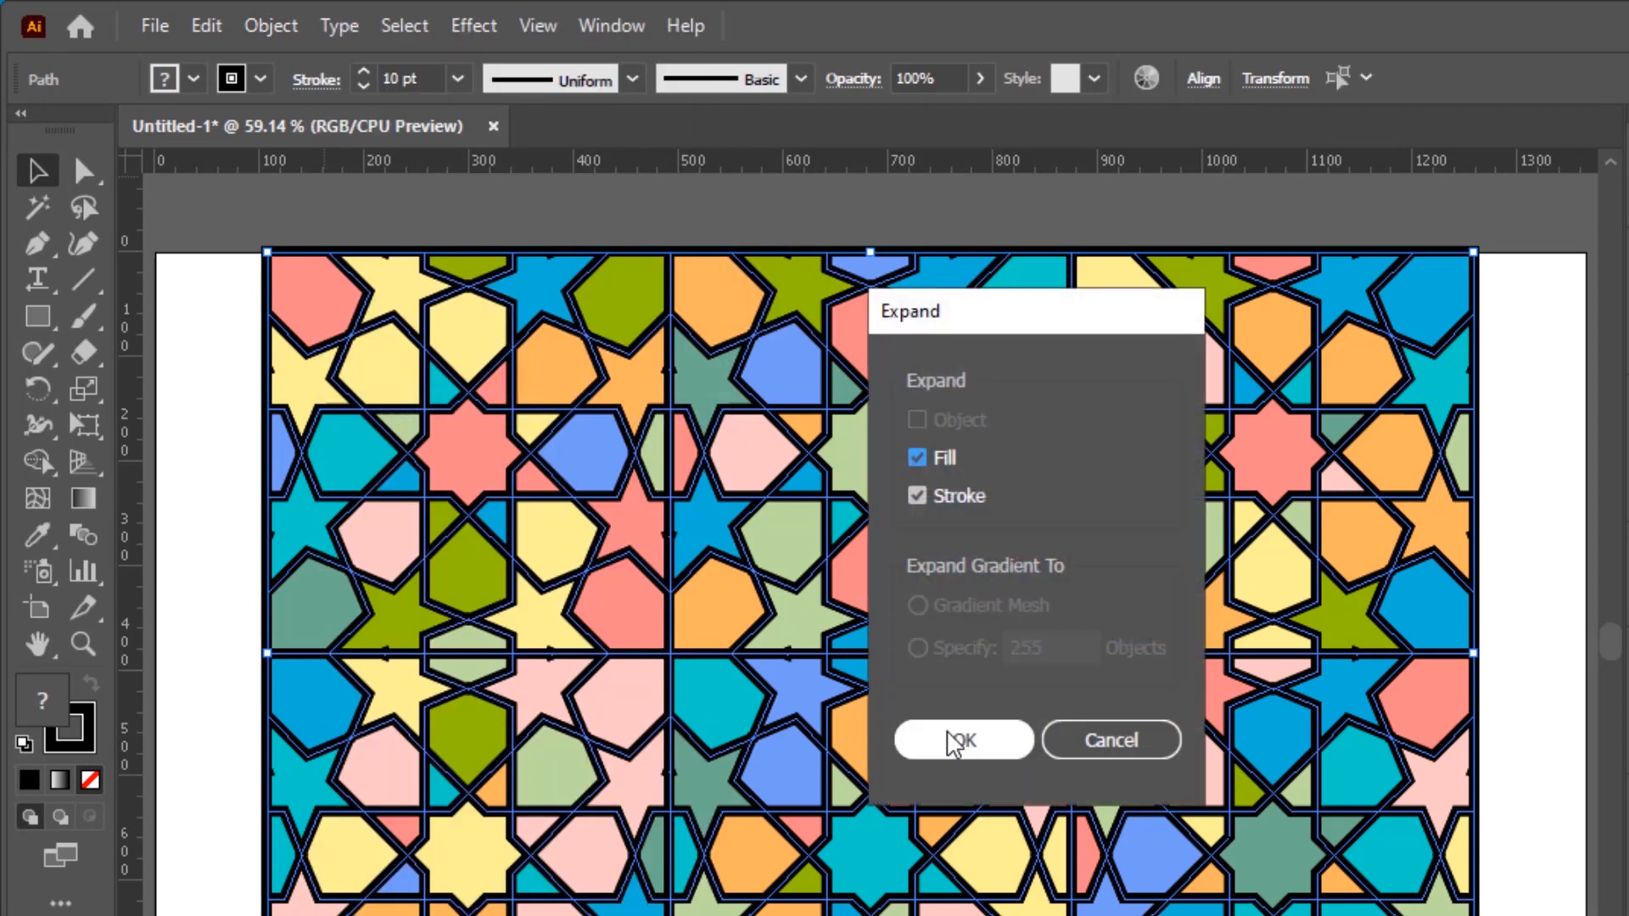
pyautogui.click(967, 742)
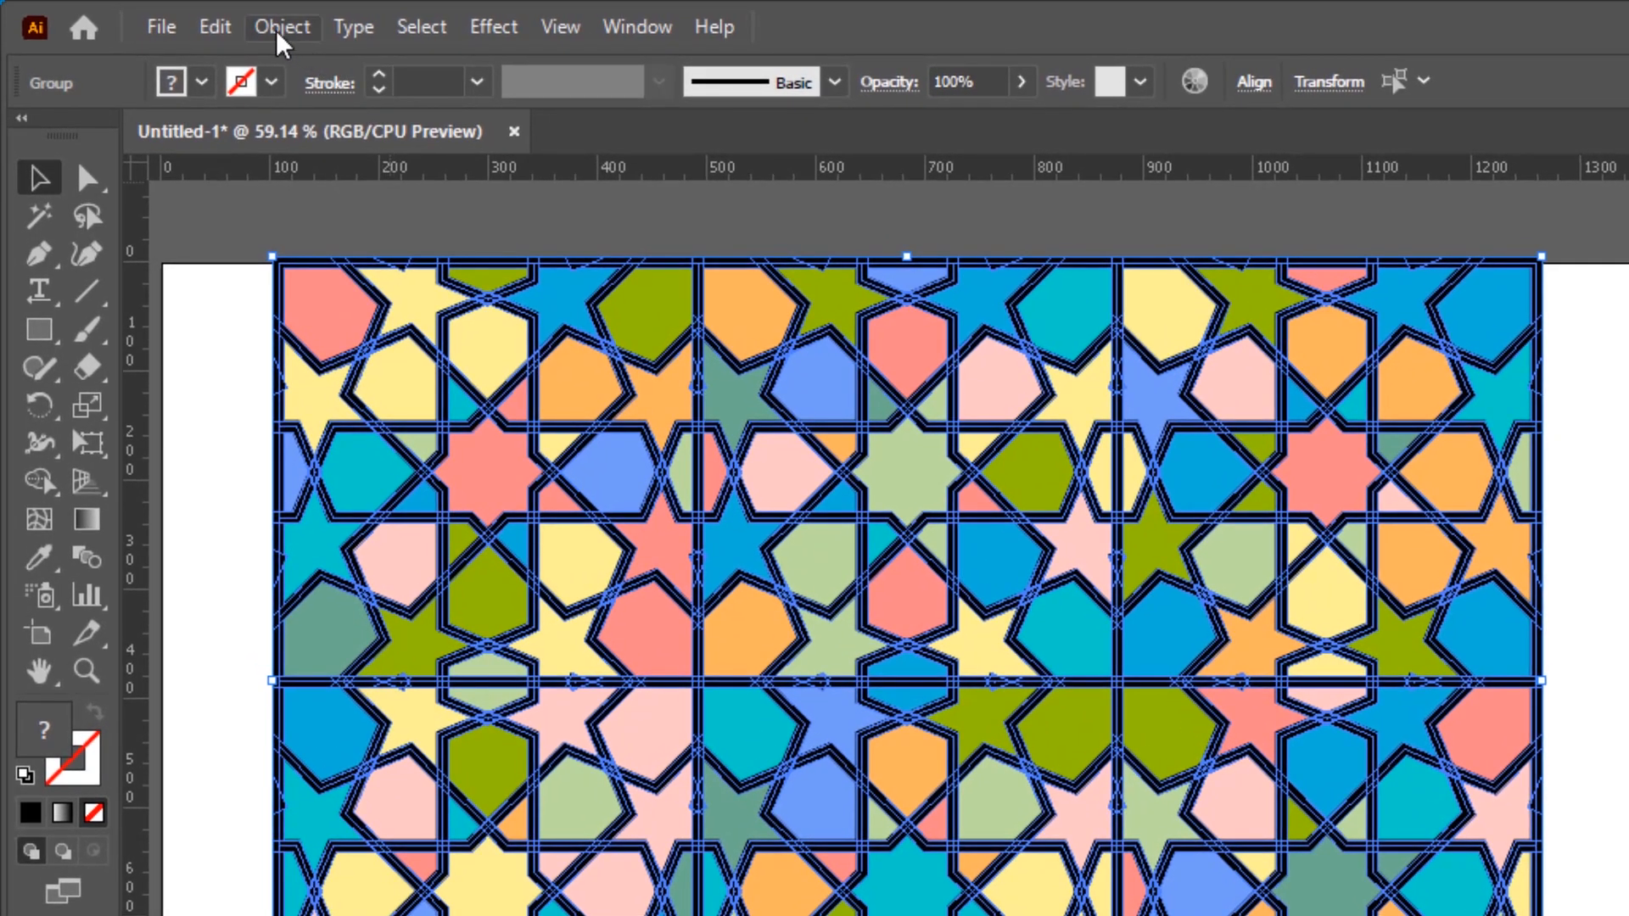
pyautogui.click(280, 30)
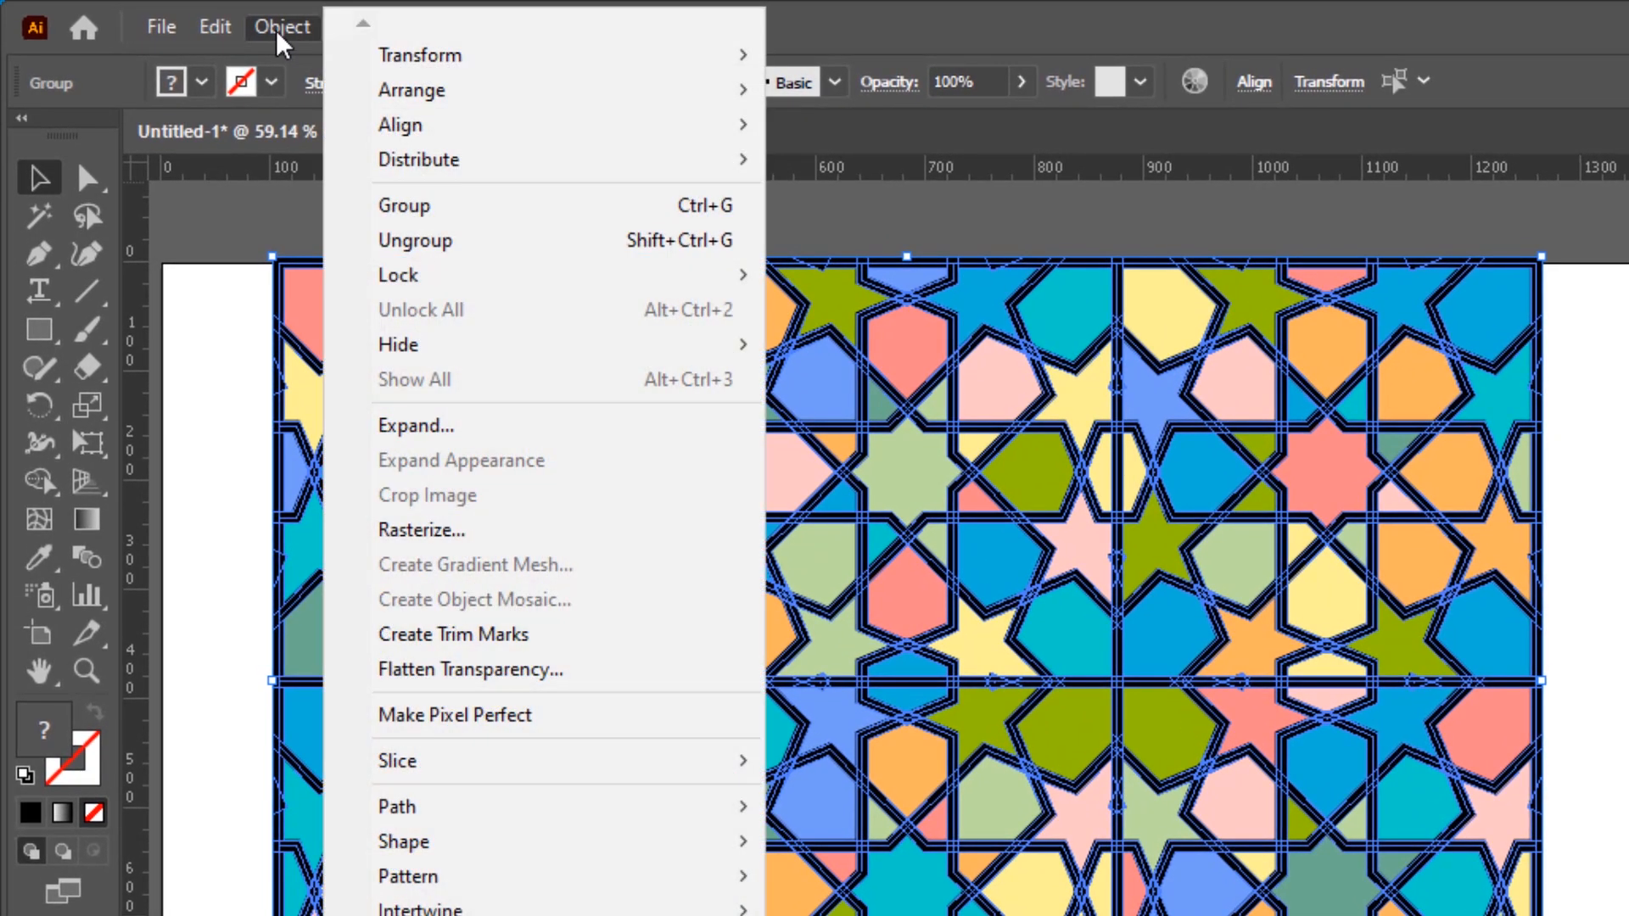
pyautogui.click(564, 242)
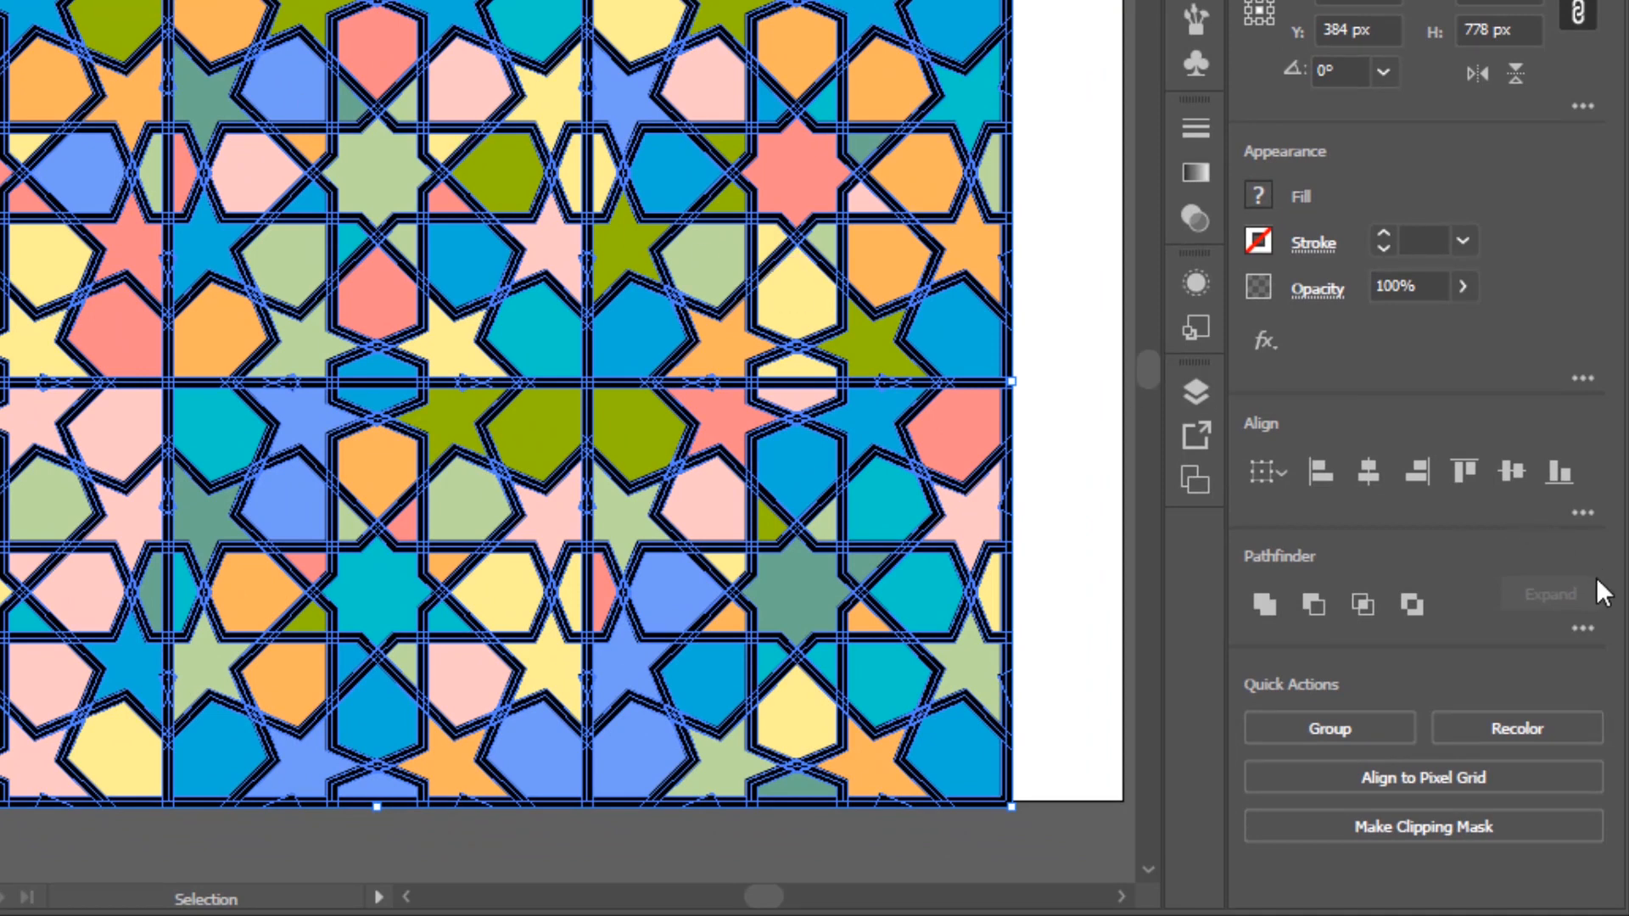
# Step: Split the overlapping shapes with Pathfinder Divide, ungroup the divided artwork, and deselect it
pyautogui.click(1585, 624)
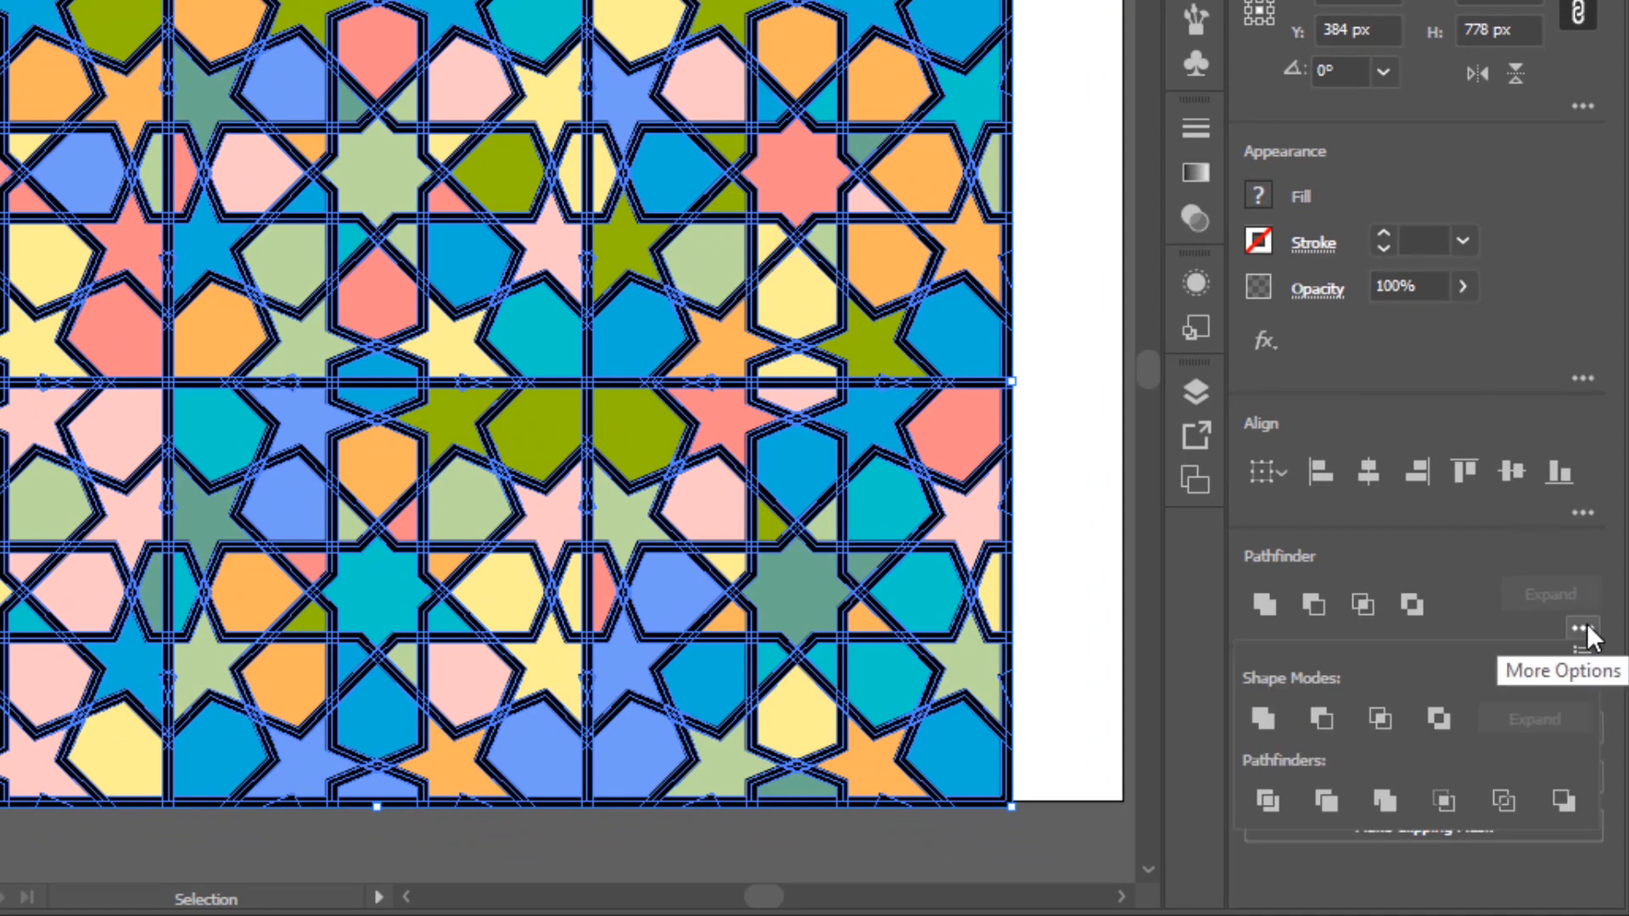
pyautogui.click(1266, 799)
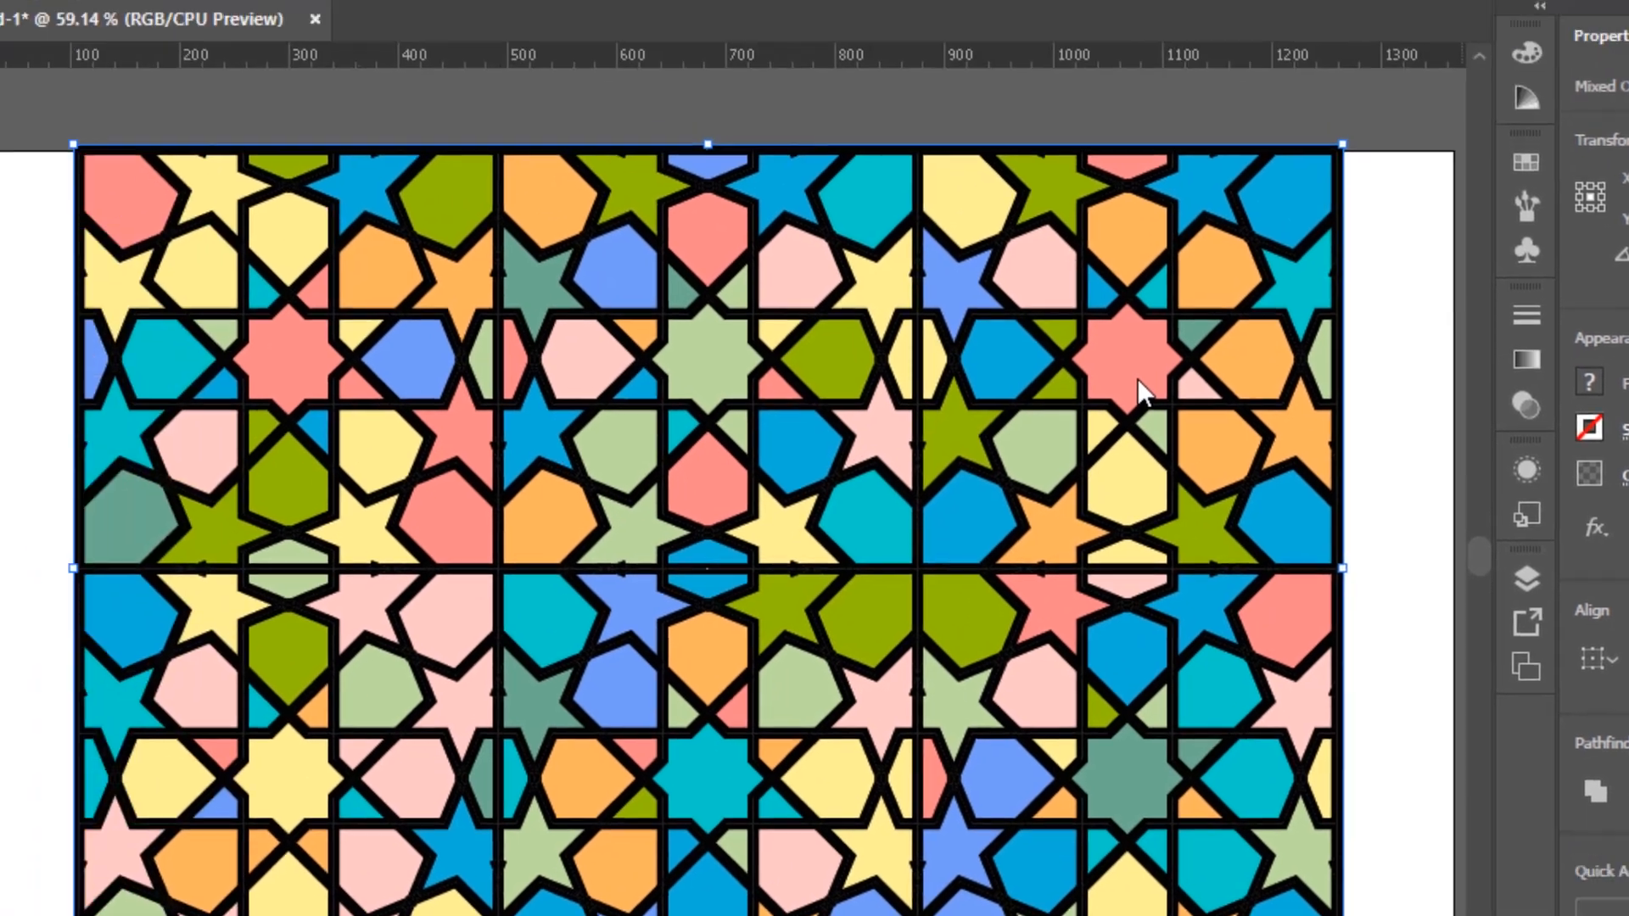
pyautogui.doubleClick(807, 194)
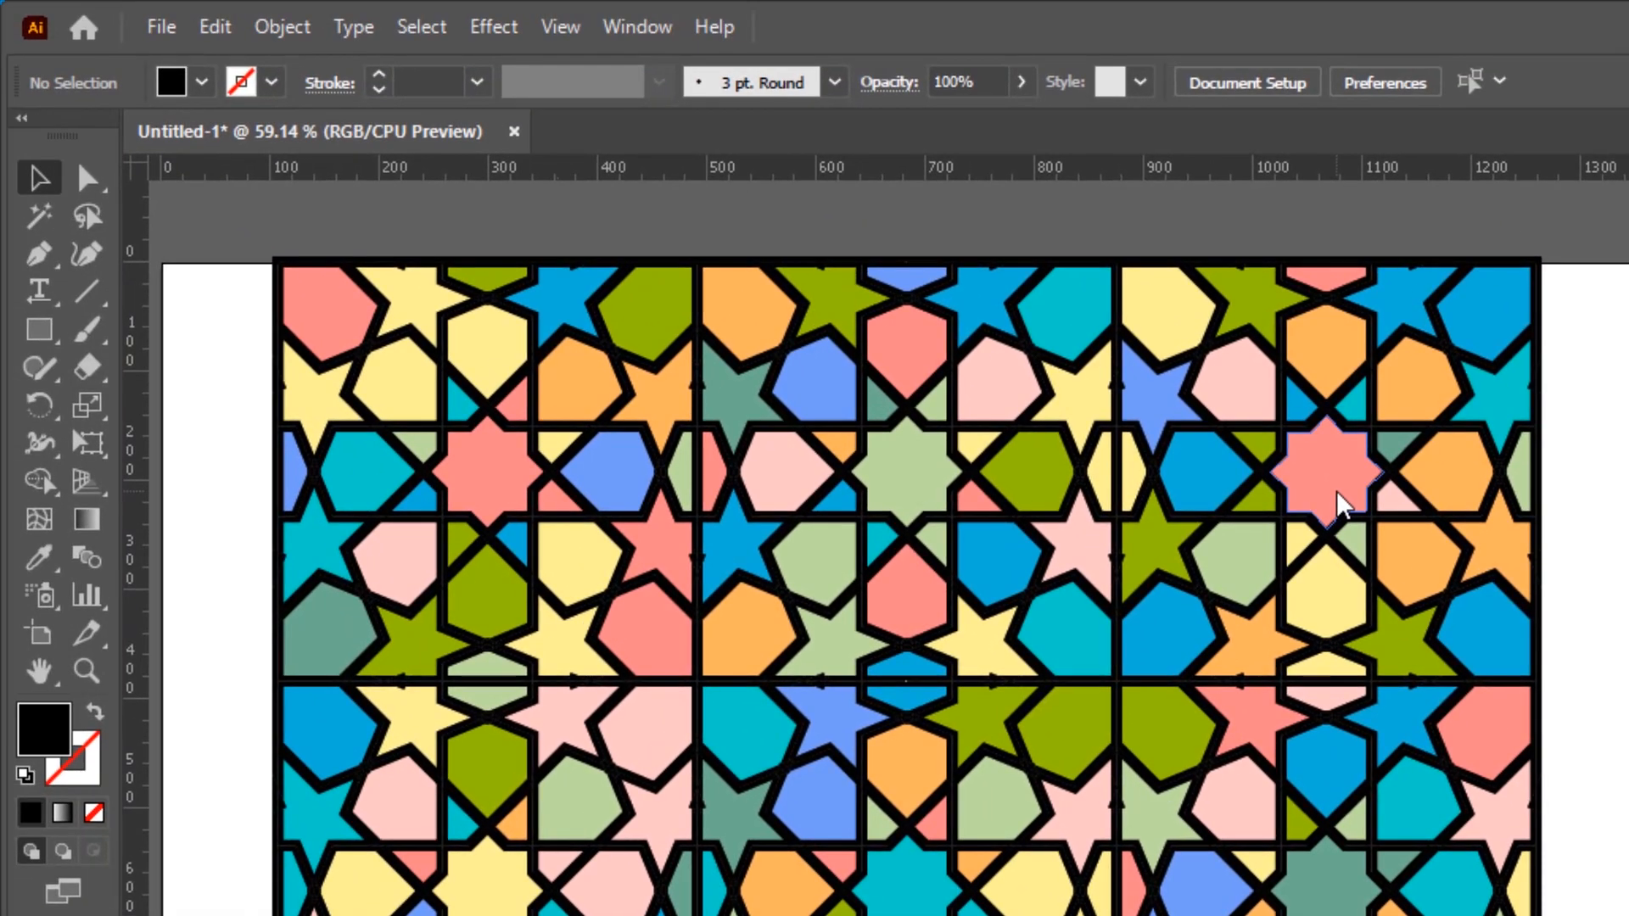
pyautogui.click(1148, 346)
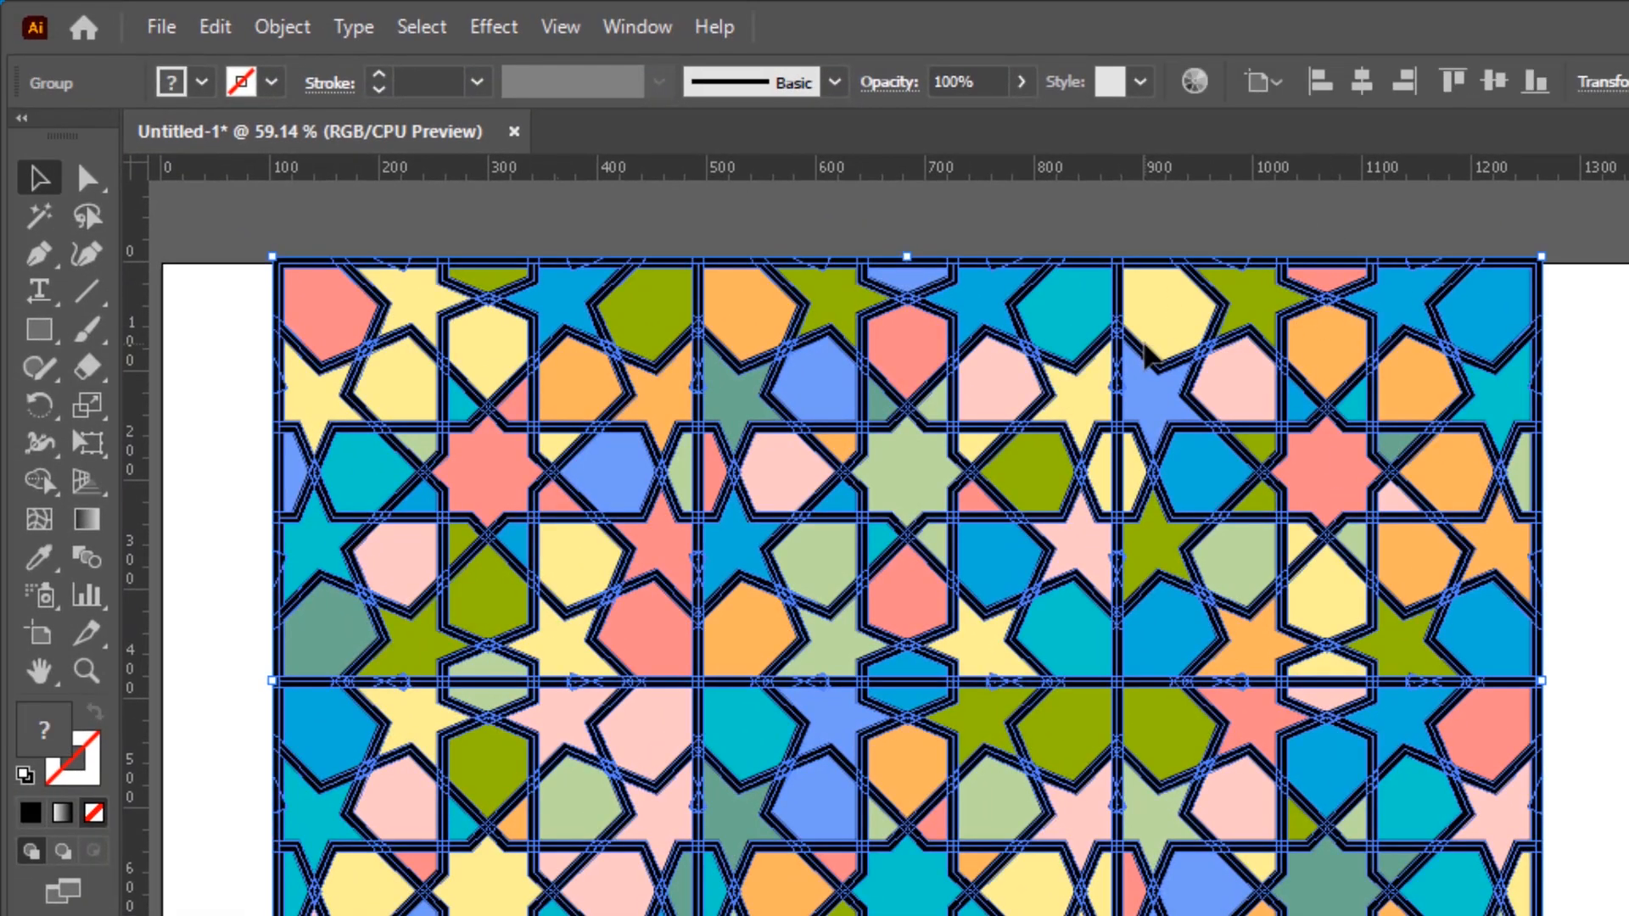
pyautogui.click(288, 28)
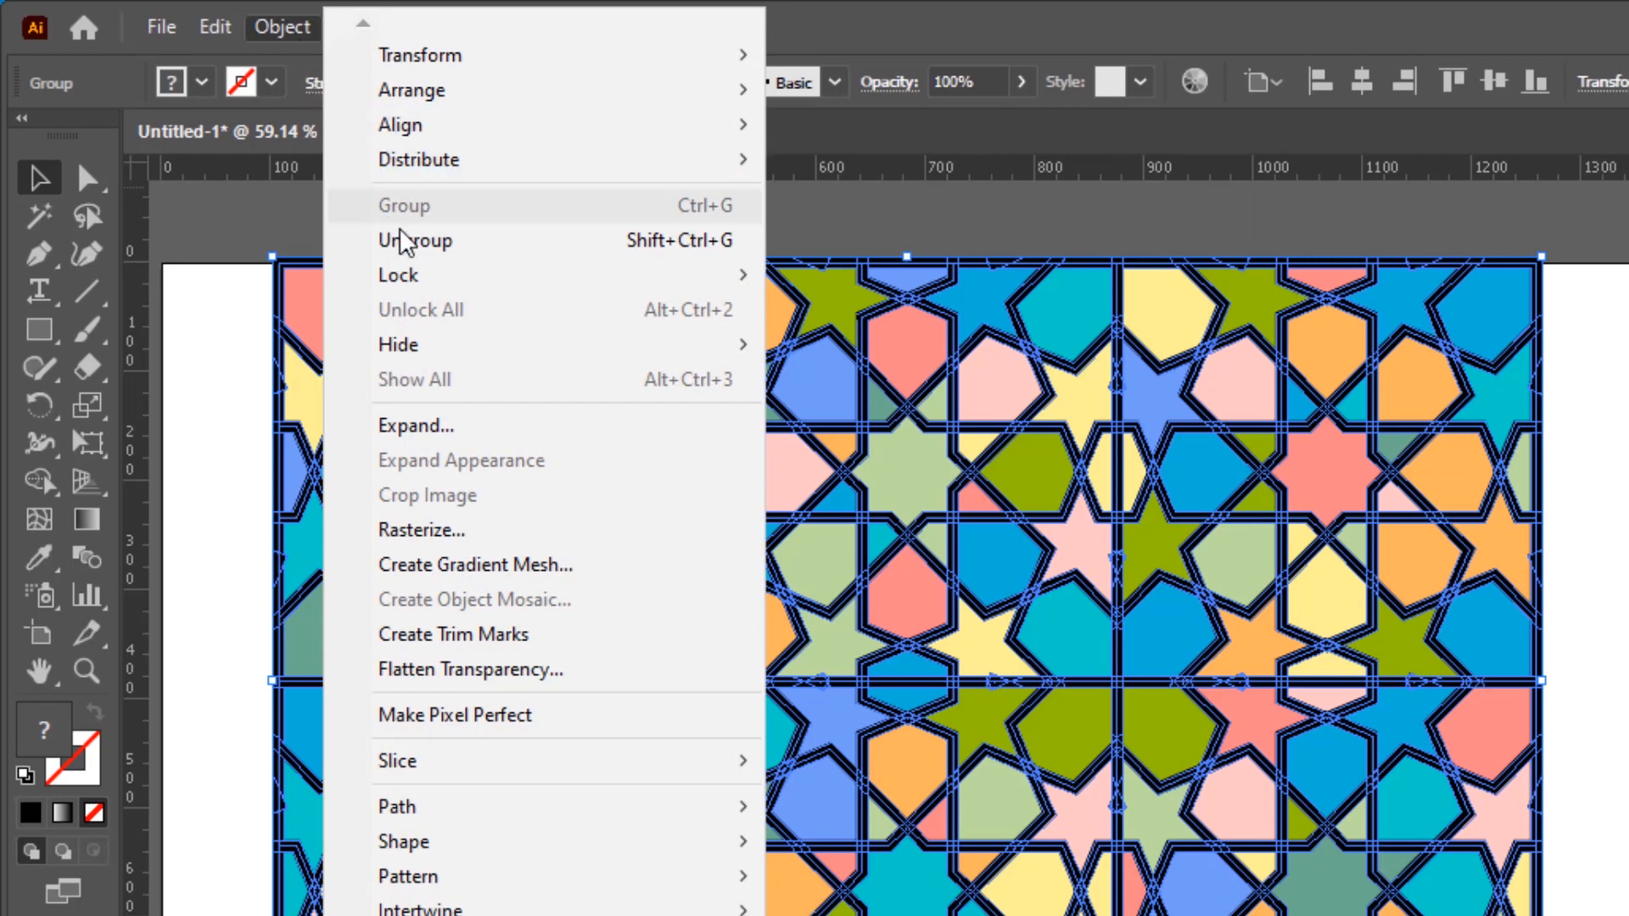
pyautogui.click(472, 242)
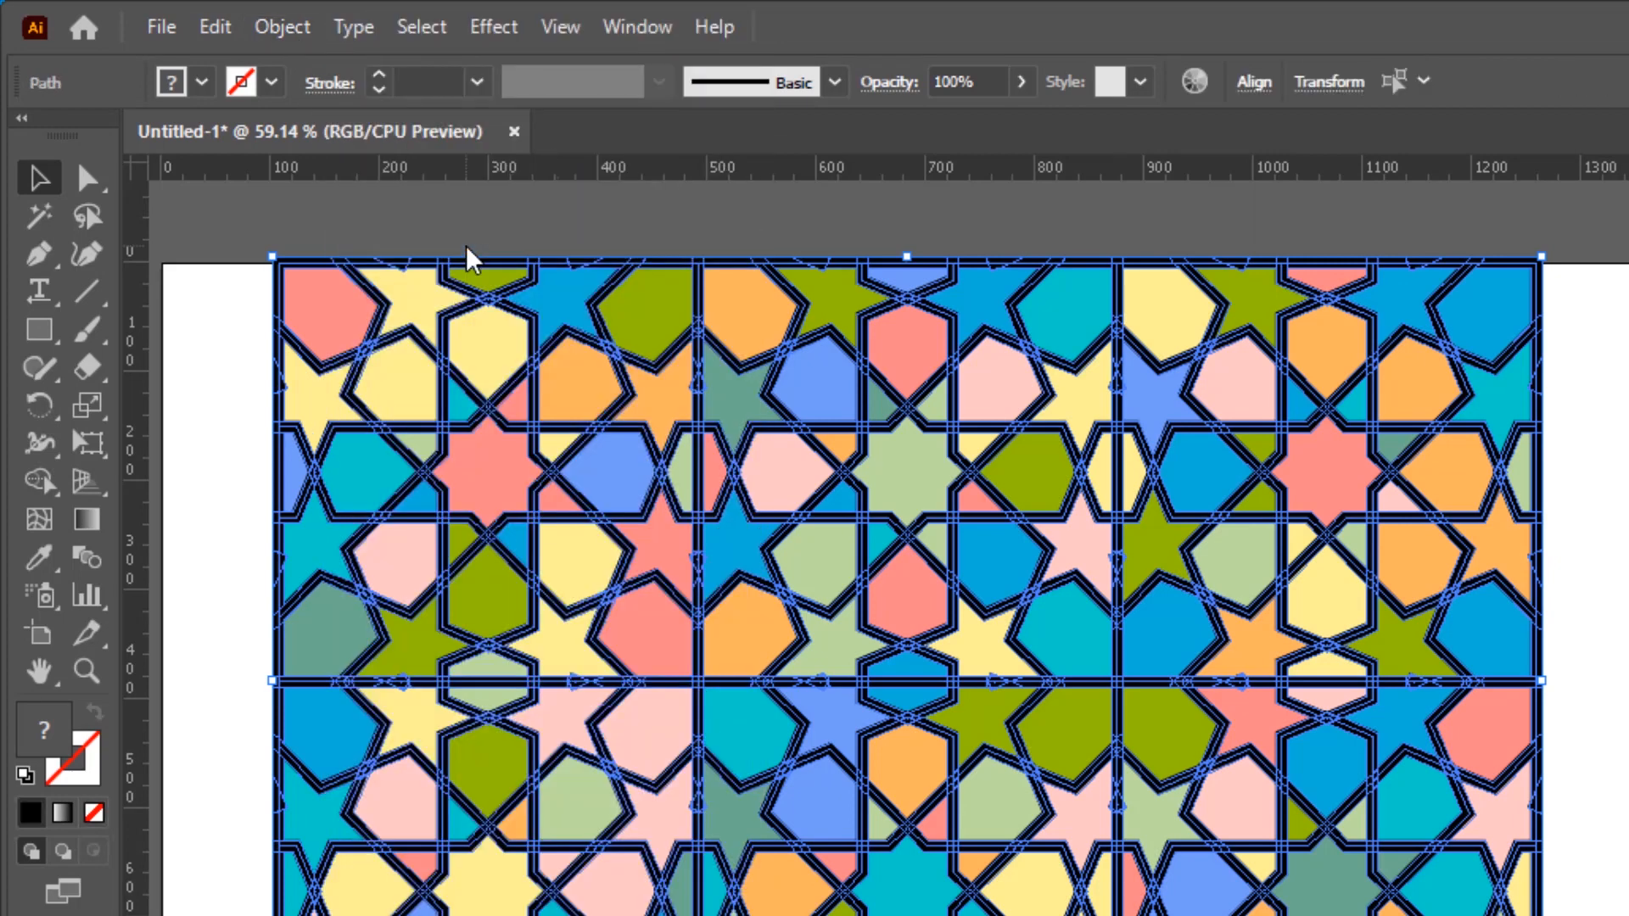
pyautogui.click(498, 240)
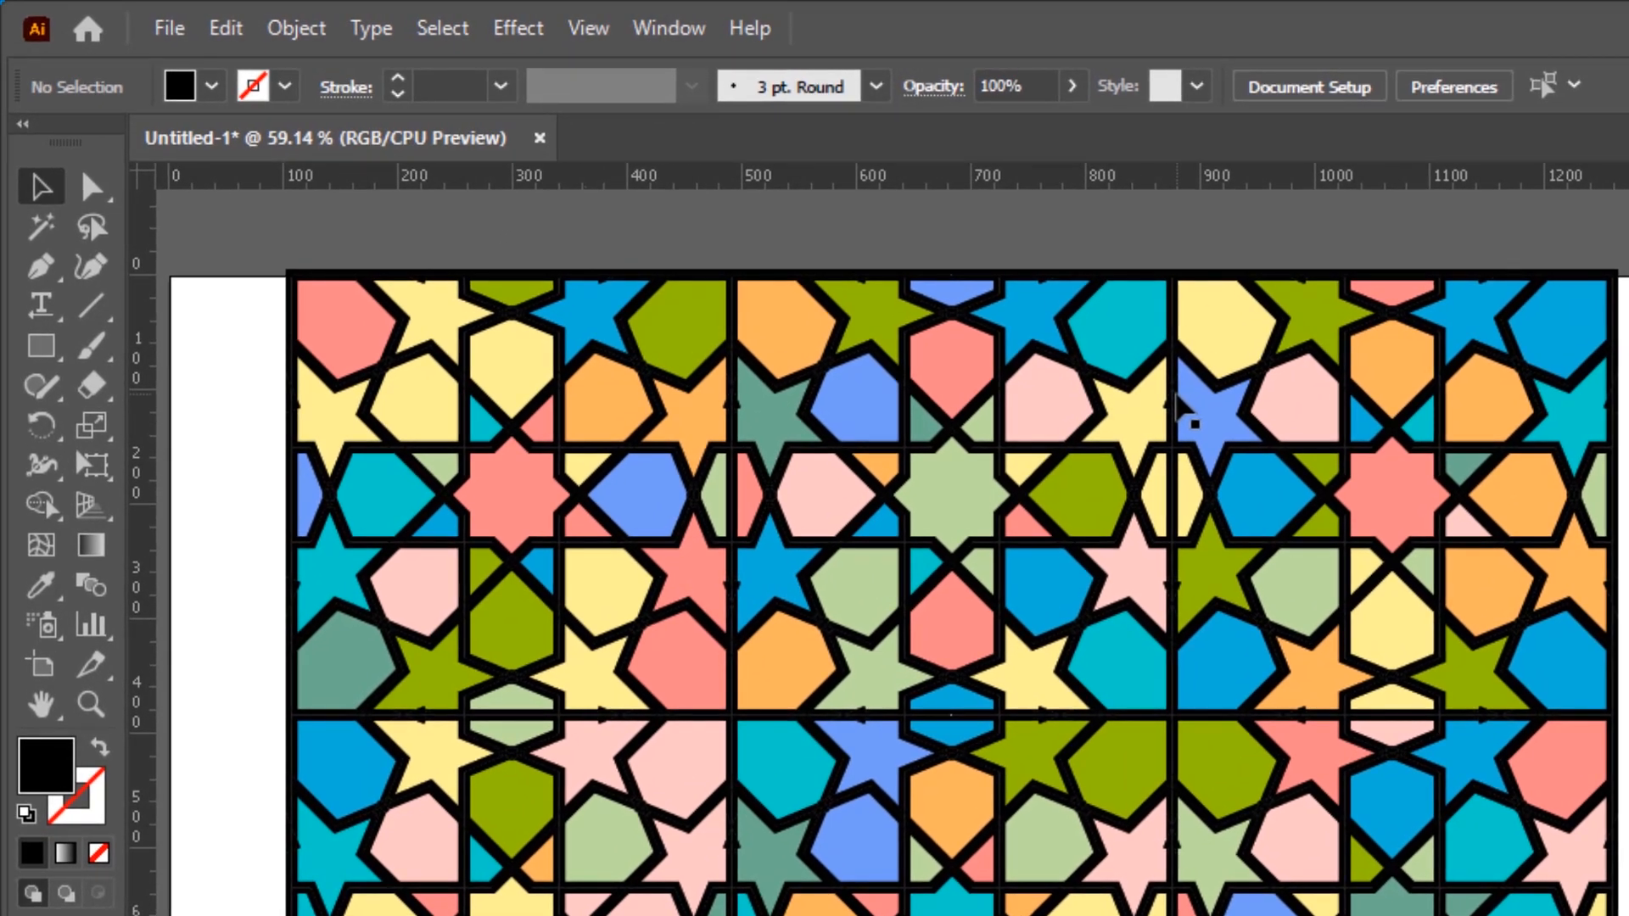
# Step: Select a black outline piece, extend the selection to everything with the same fill color, and delete it all
pyautogui.click(1178, 403)
pyautogui.moveTo(1178, 402); pyautogui.dragTo(1174, 370)
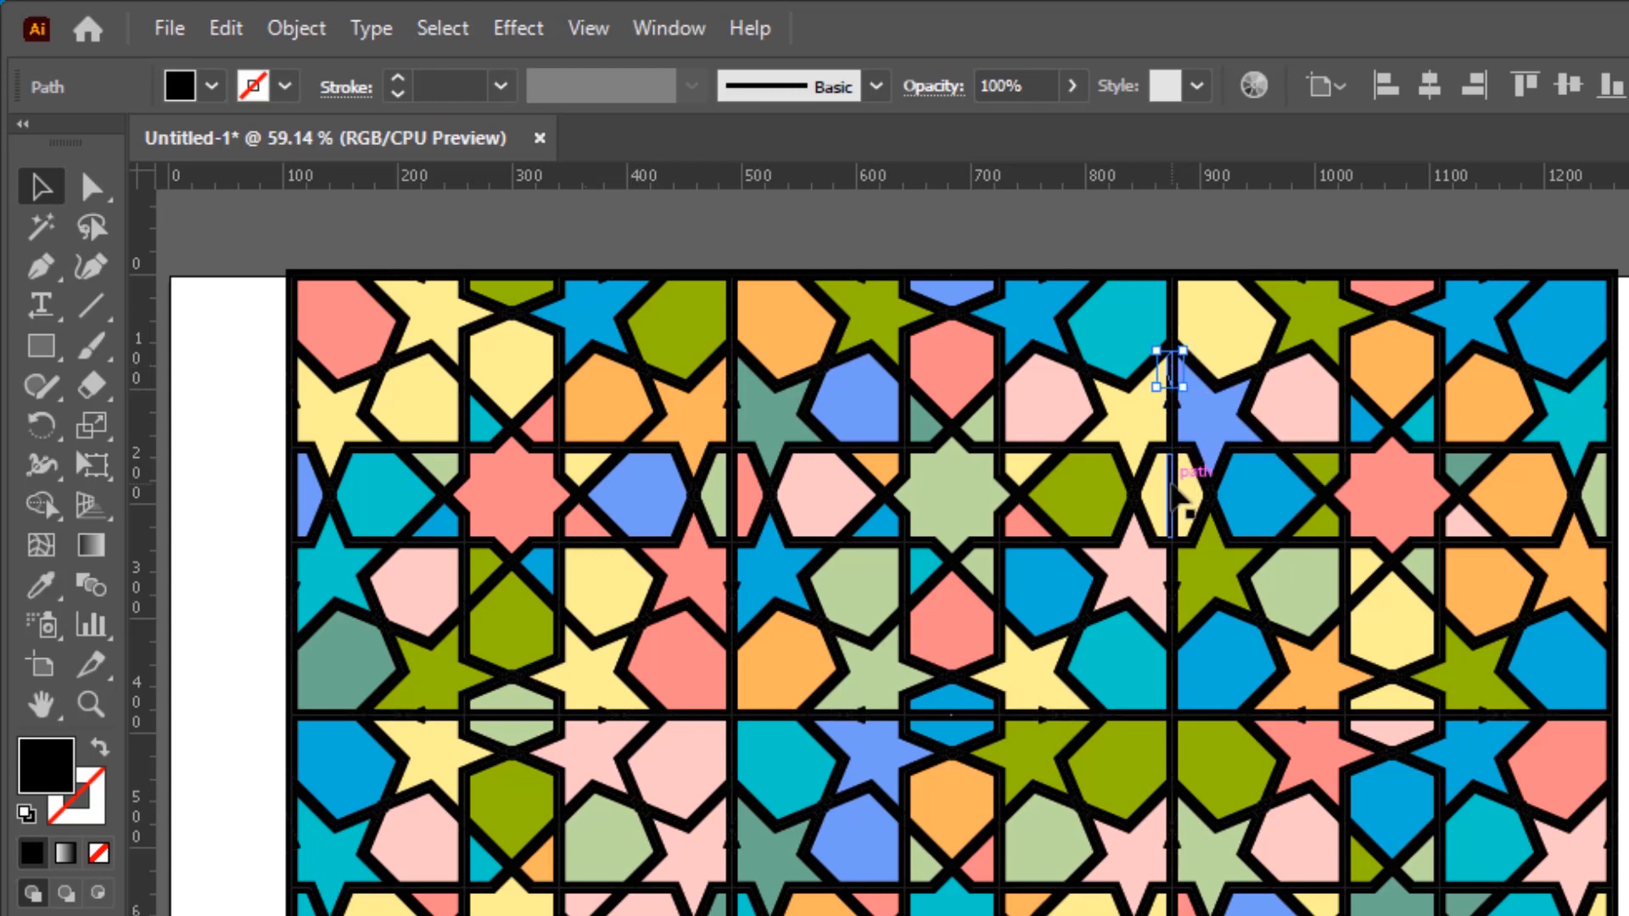
pyautogui.click(442, 31)
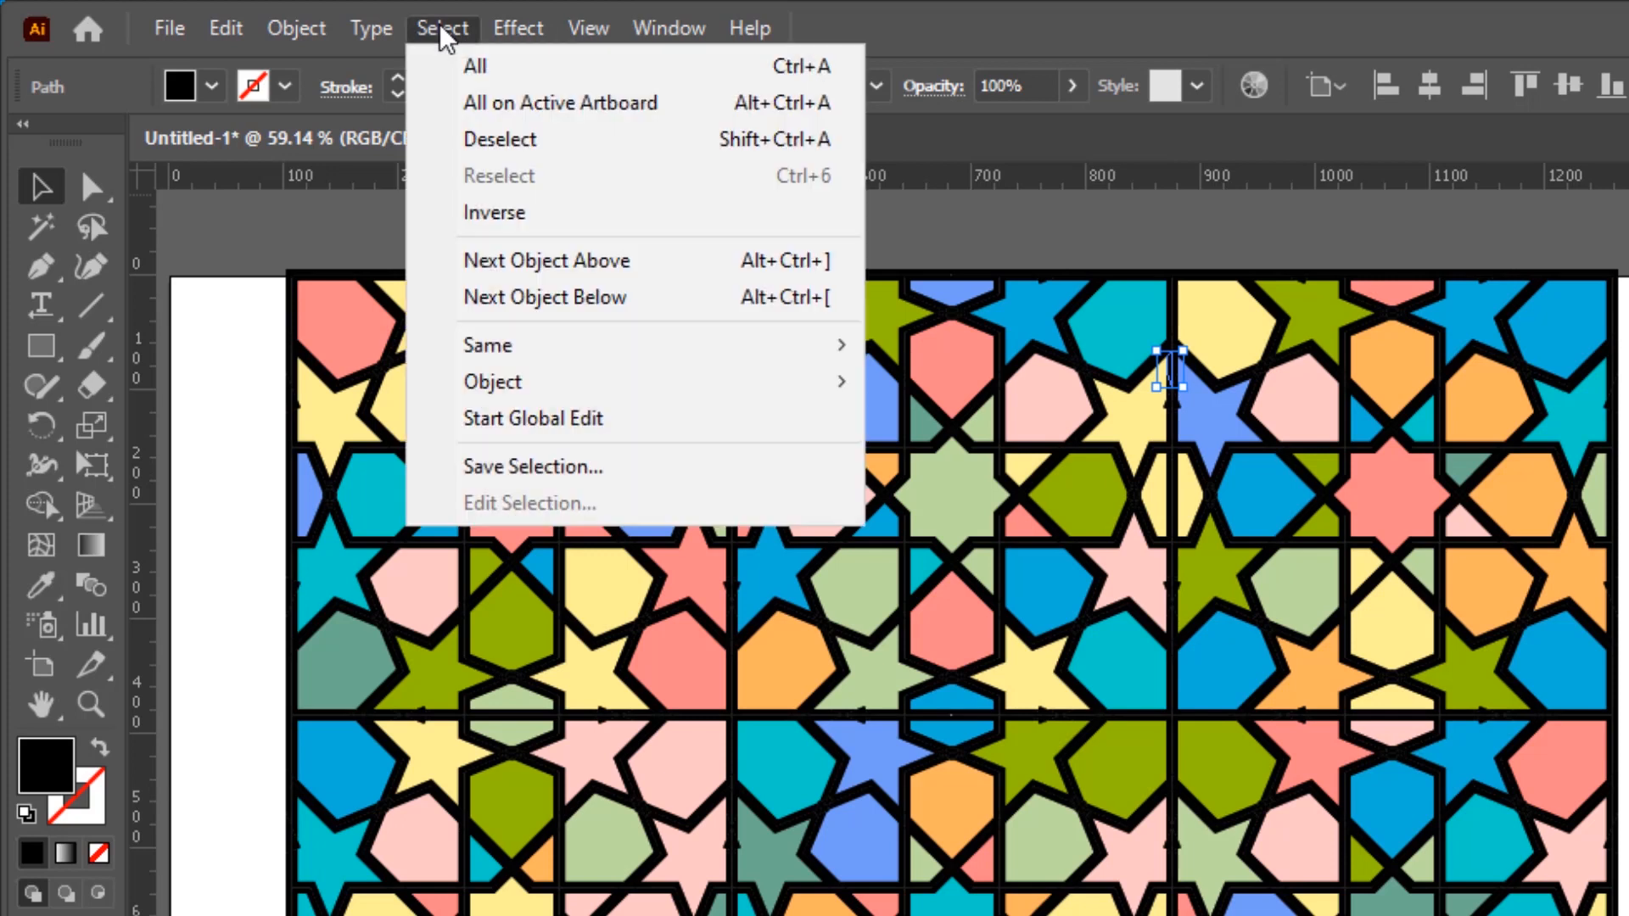
pyautogui.moveTo(512, 364)
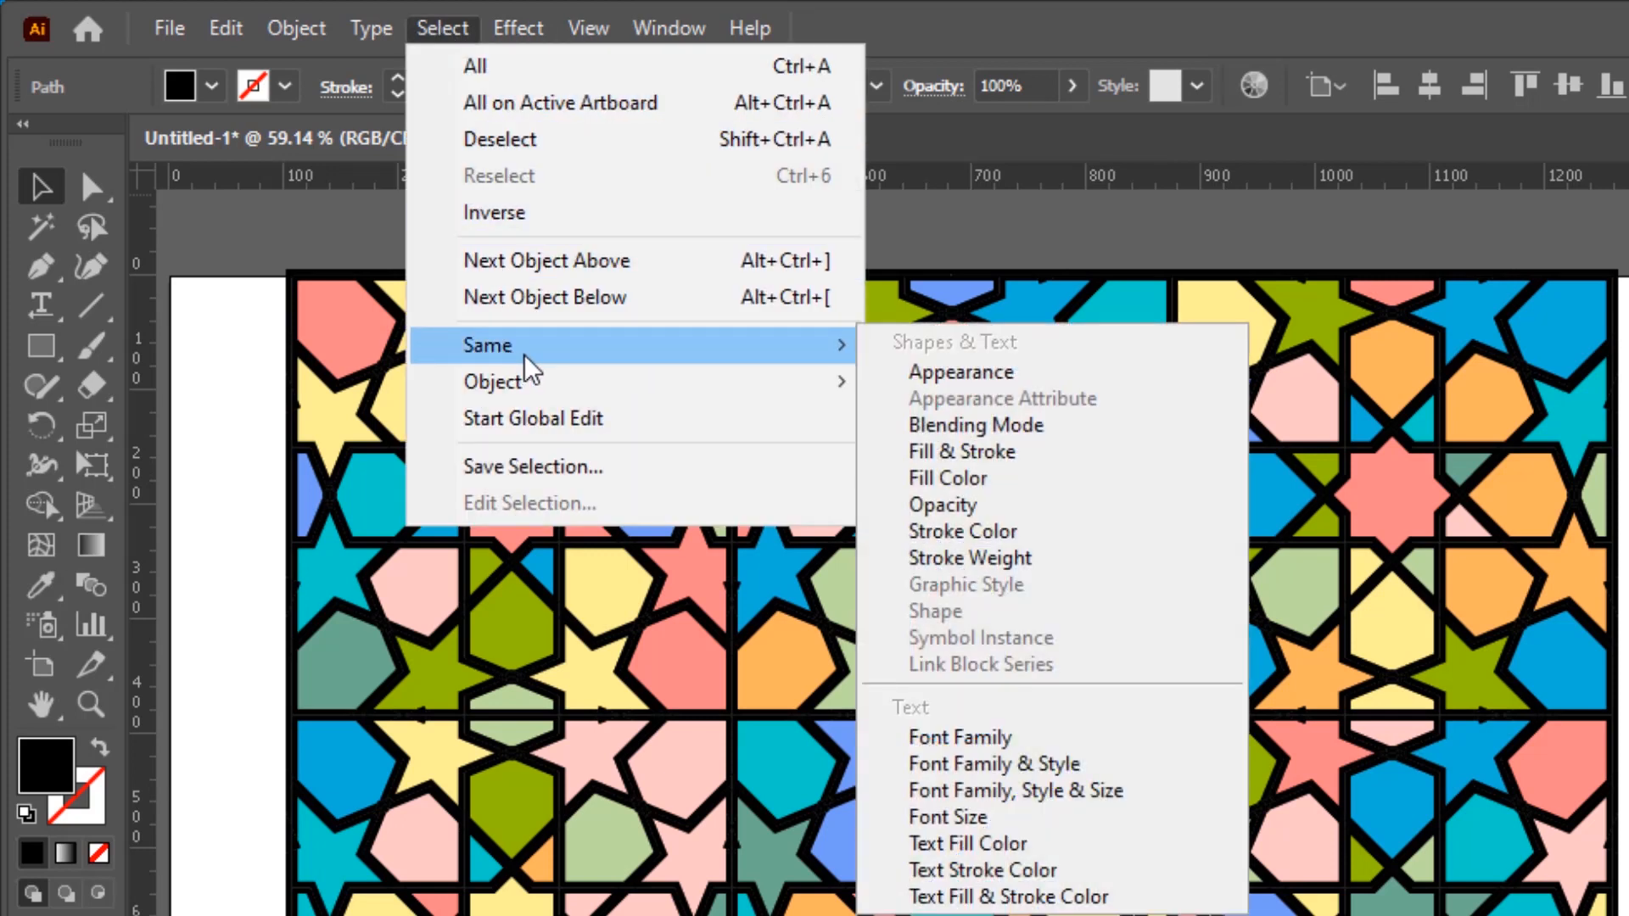
pyautogui.click(1029, 487)
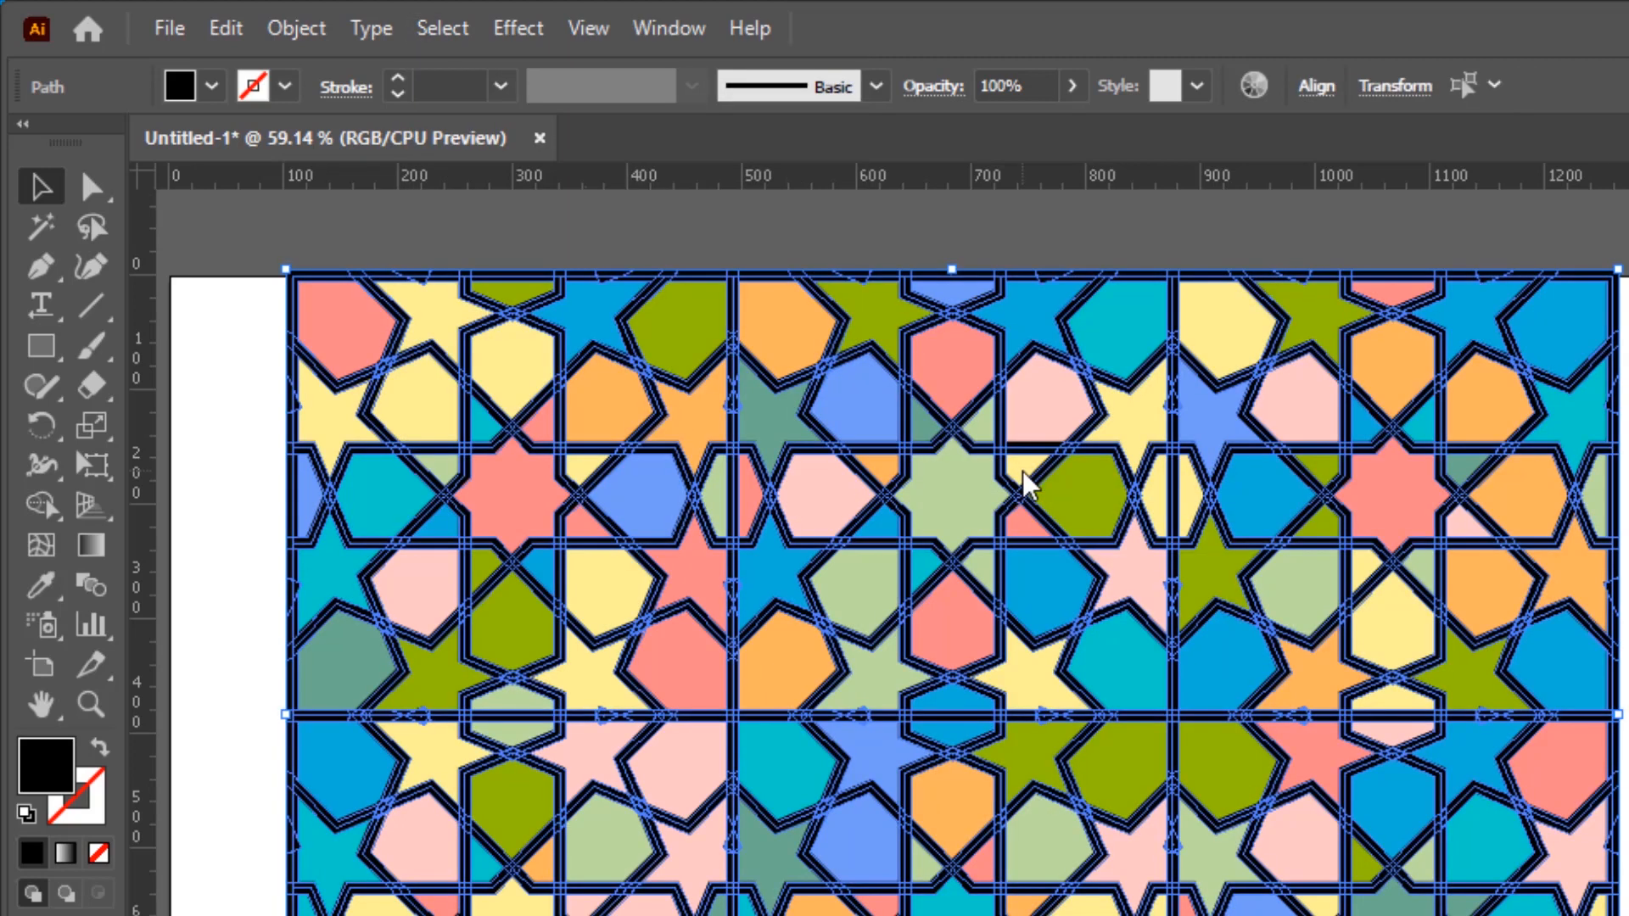
pyautogui.press('Delete')
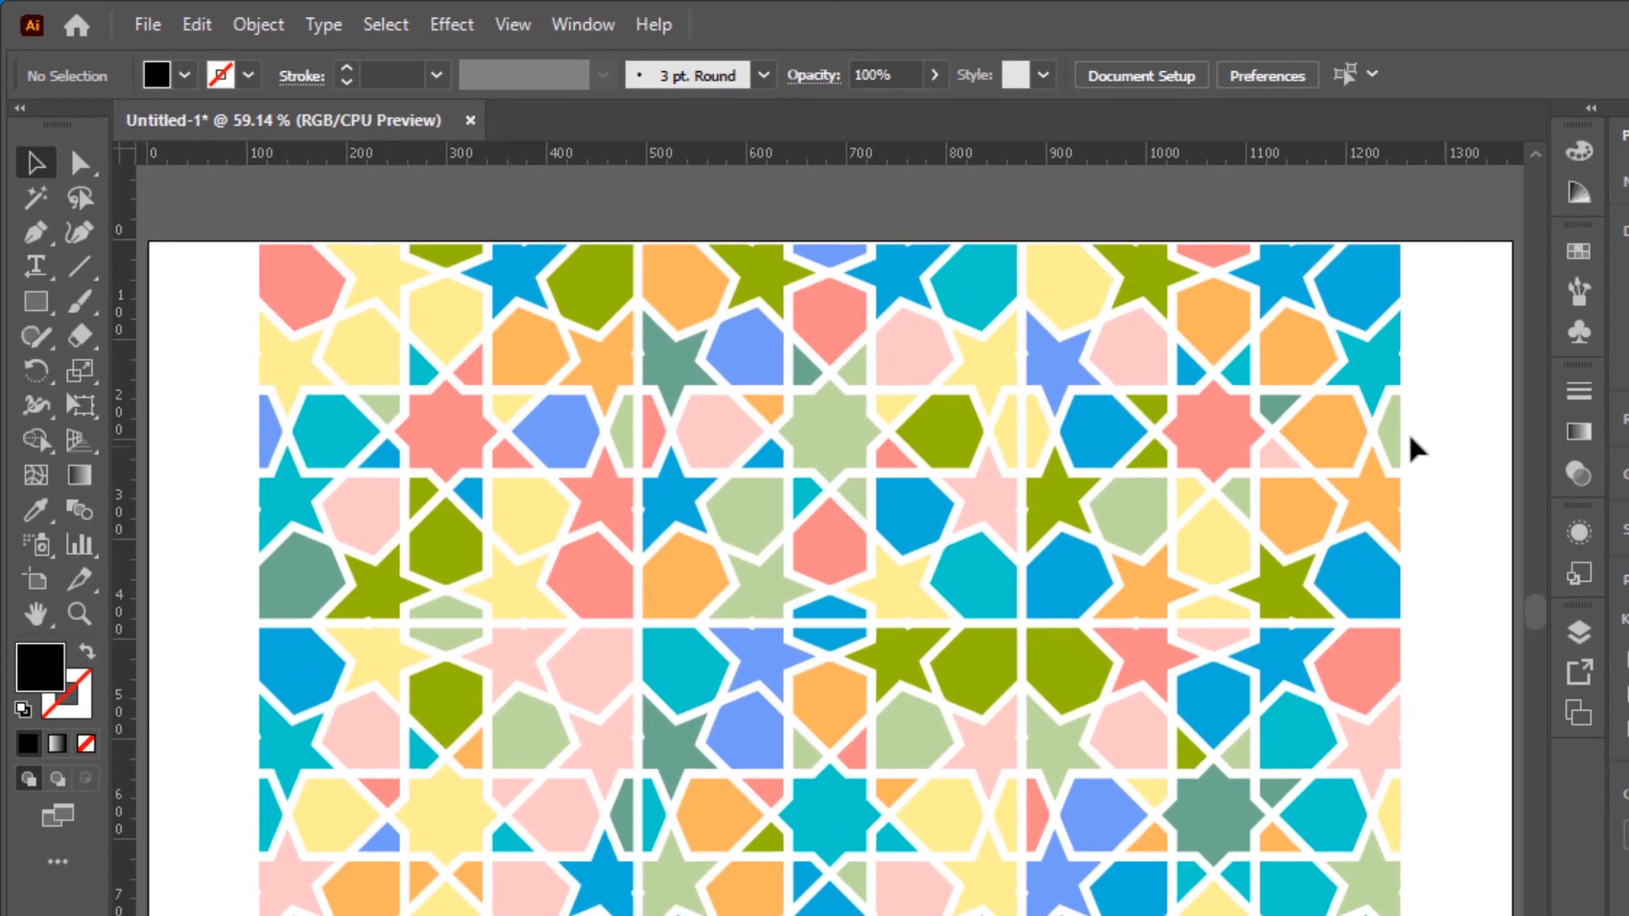
# Step: Draw a rectangle covering the whole artboard, 1366 by 768 px, filled with light gray R=230 G=230 B=230 and no stroke
pyautogui.click(1000, 357)
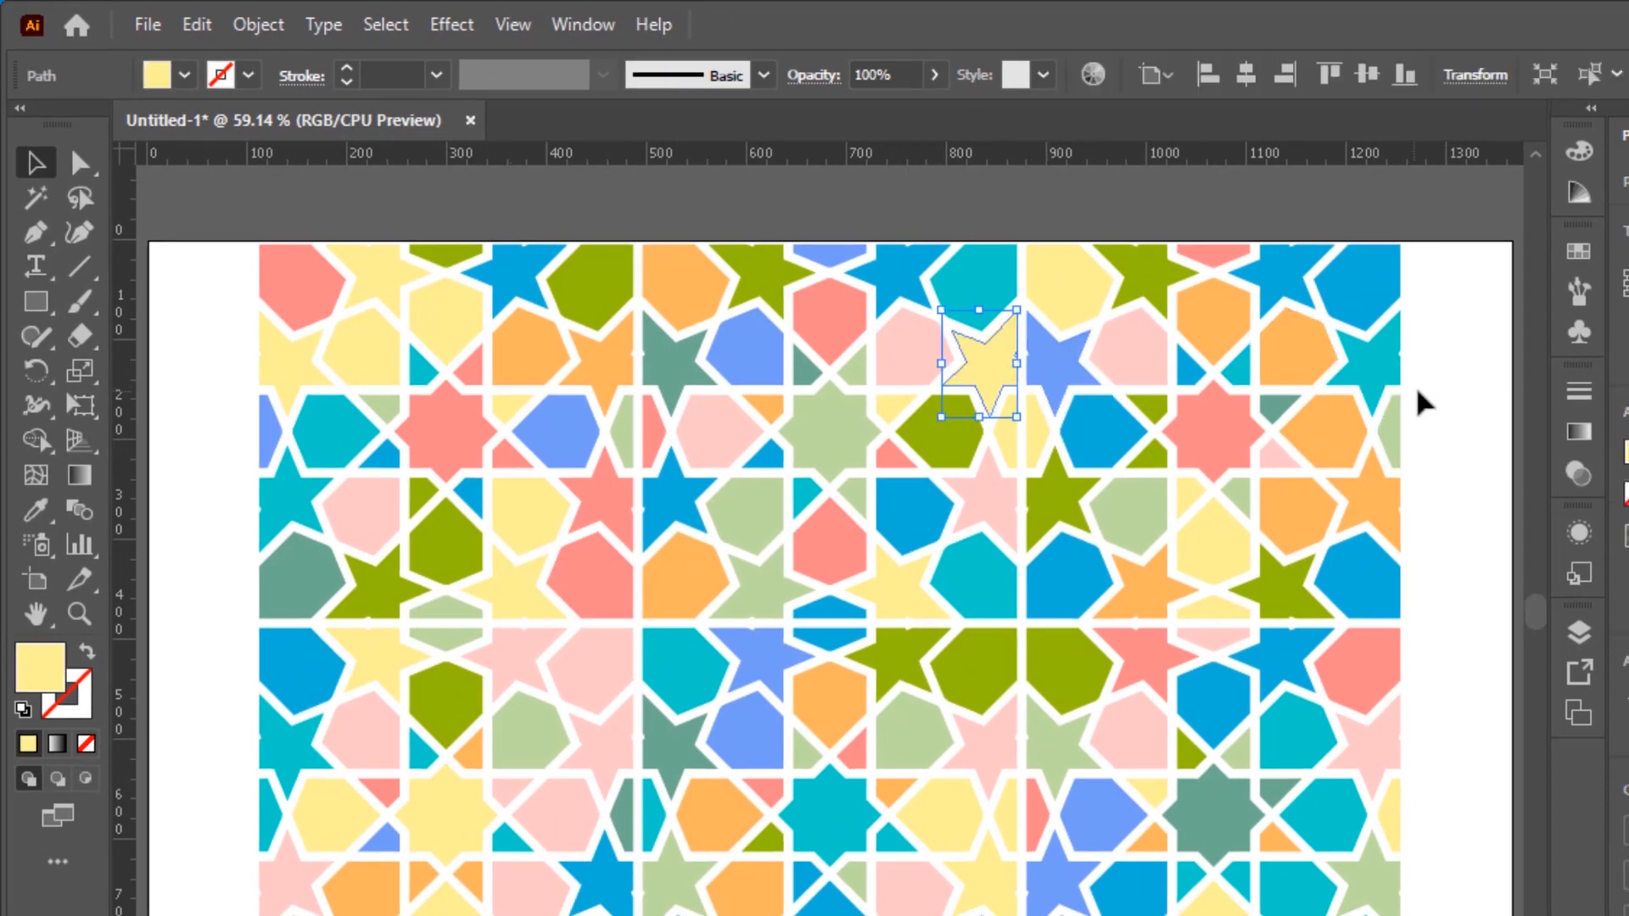
pyautogui.click(1476, 400)
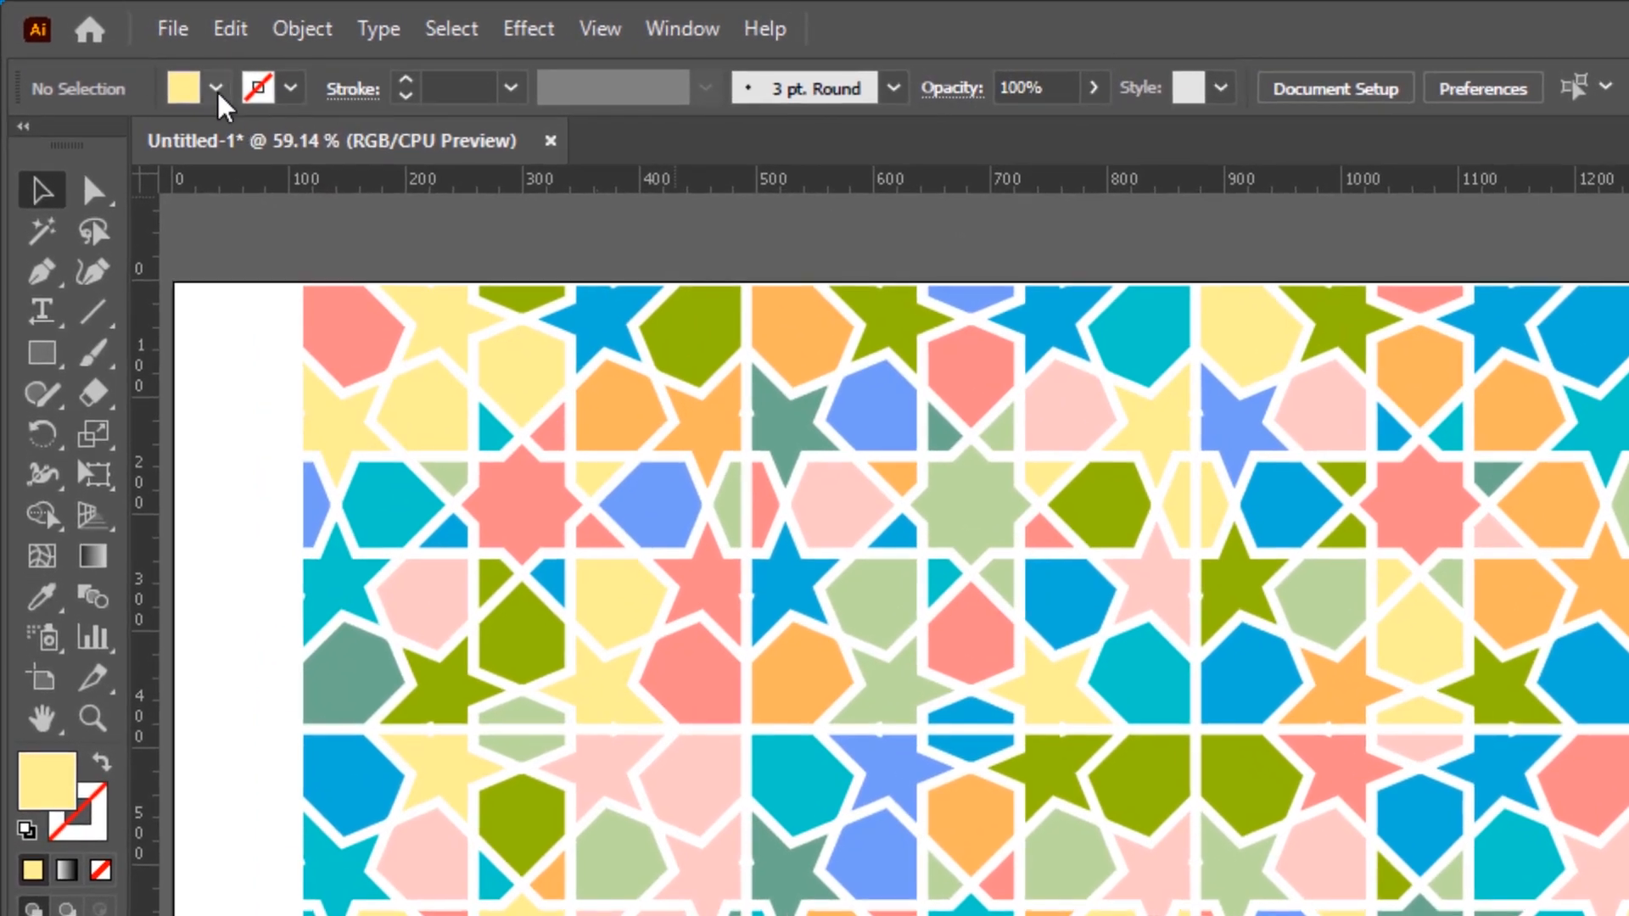
pyautogui.click(218, 92)
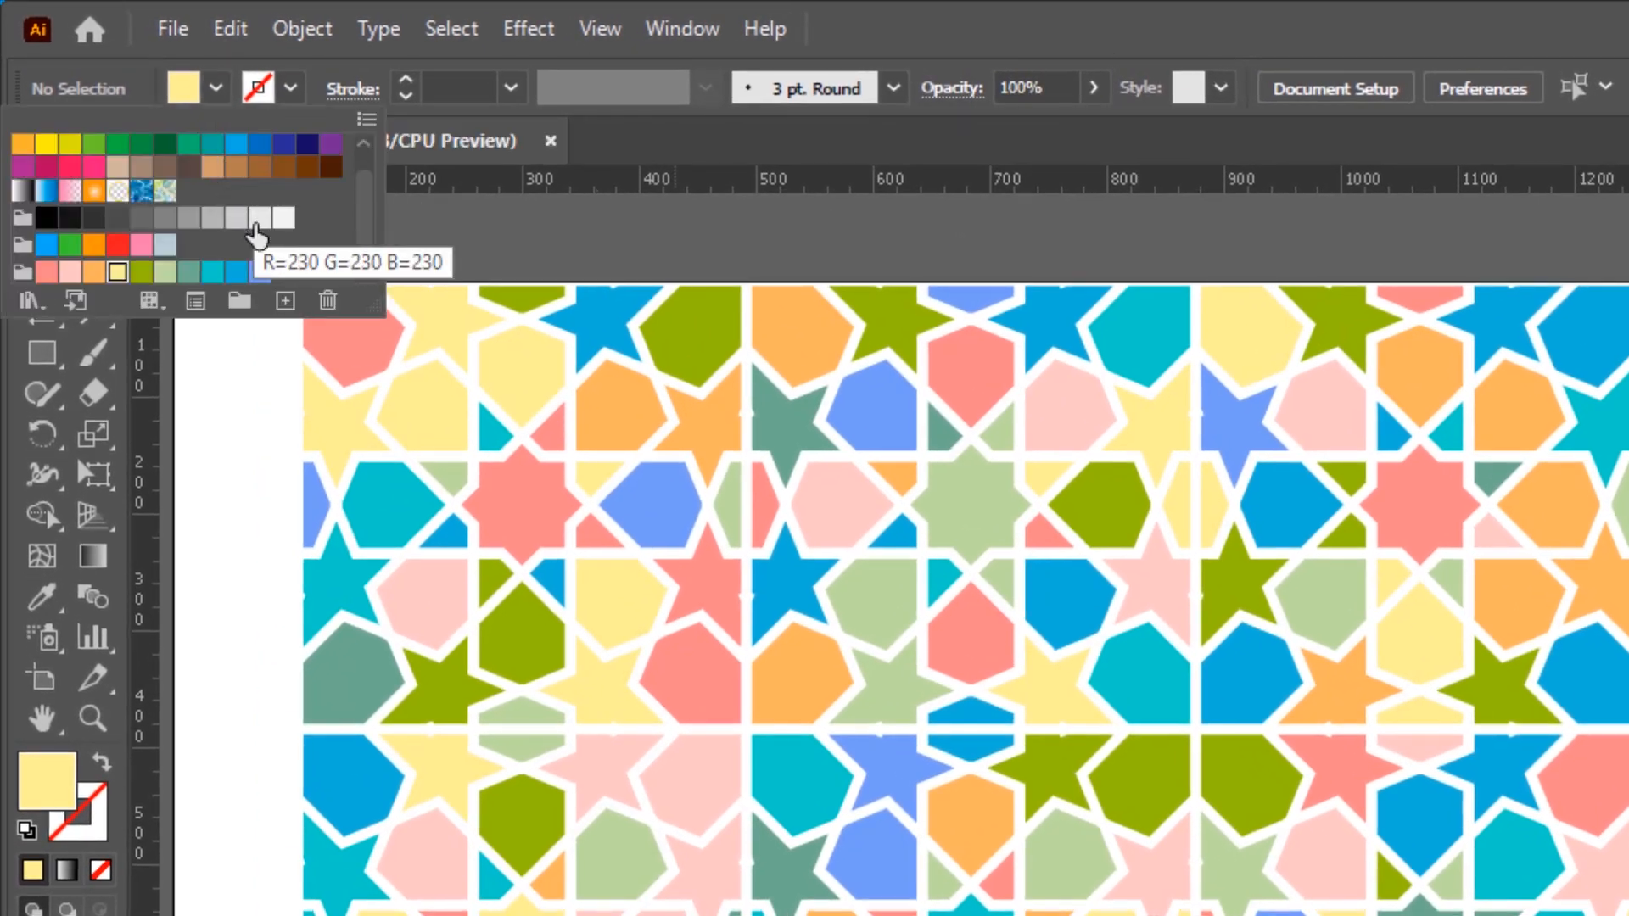
pyautogui.click(258, 221)
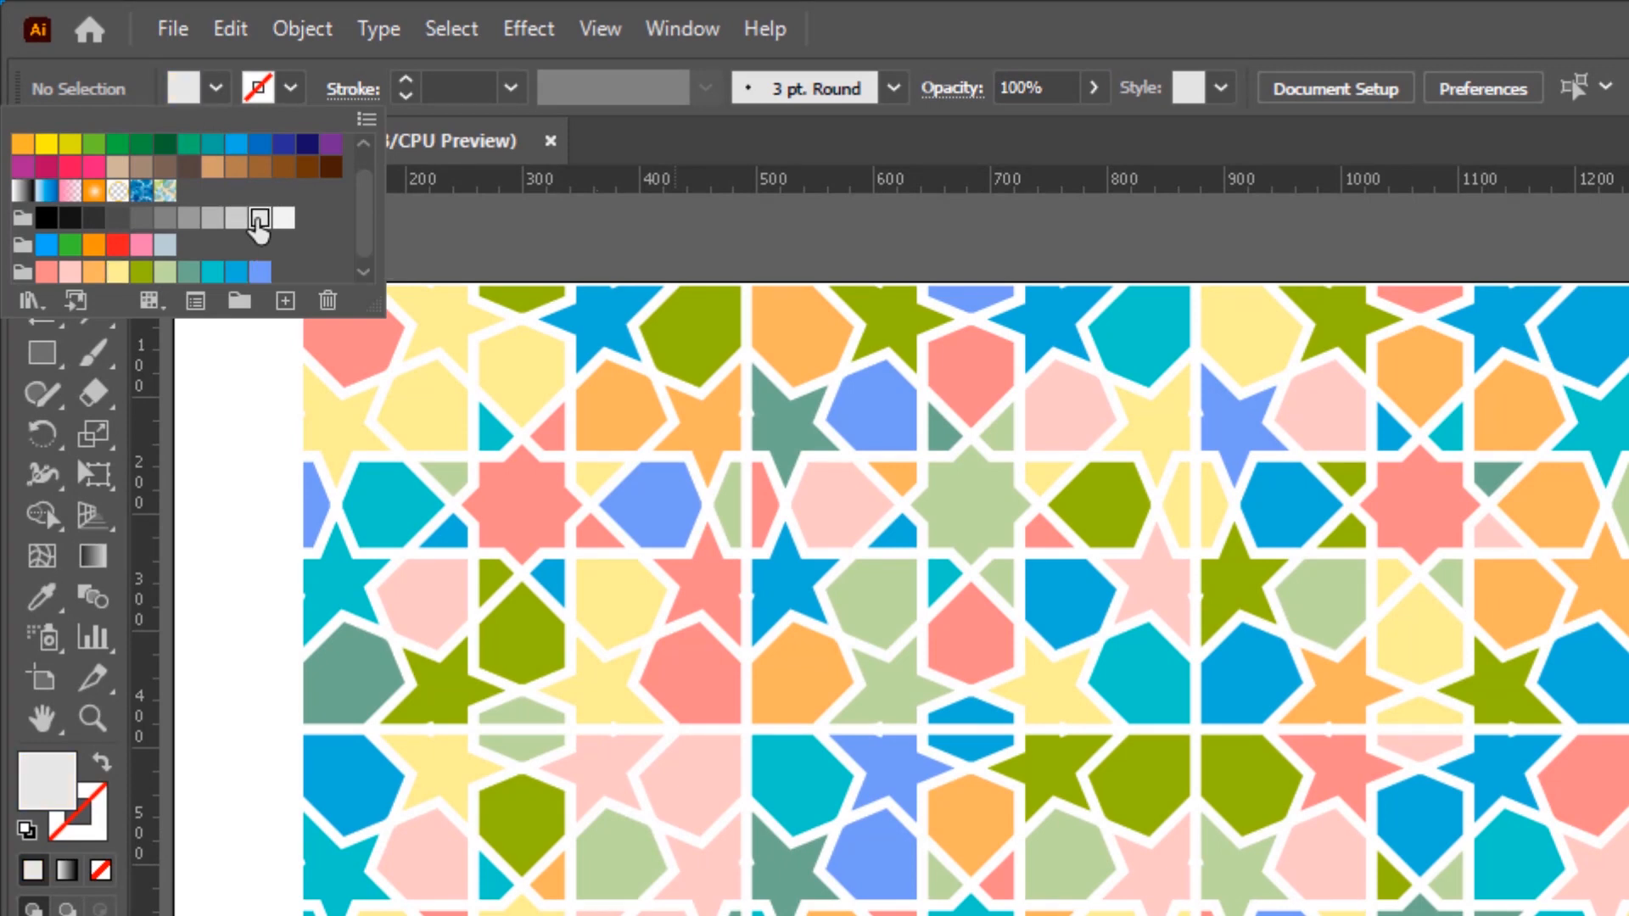
pyautogui.click(434, 233)
pyautogui.click(56, 352)
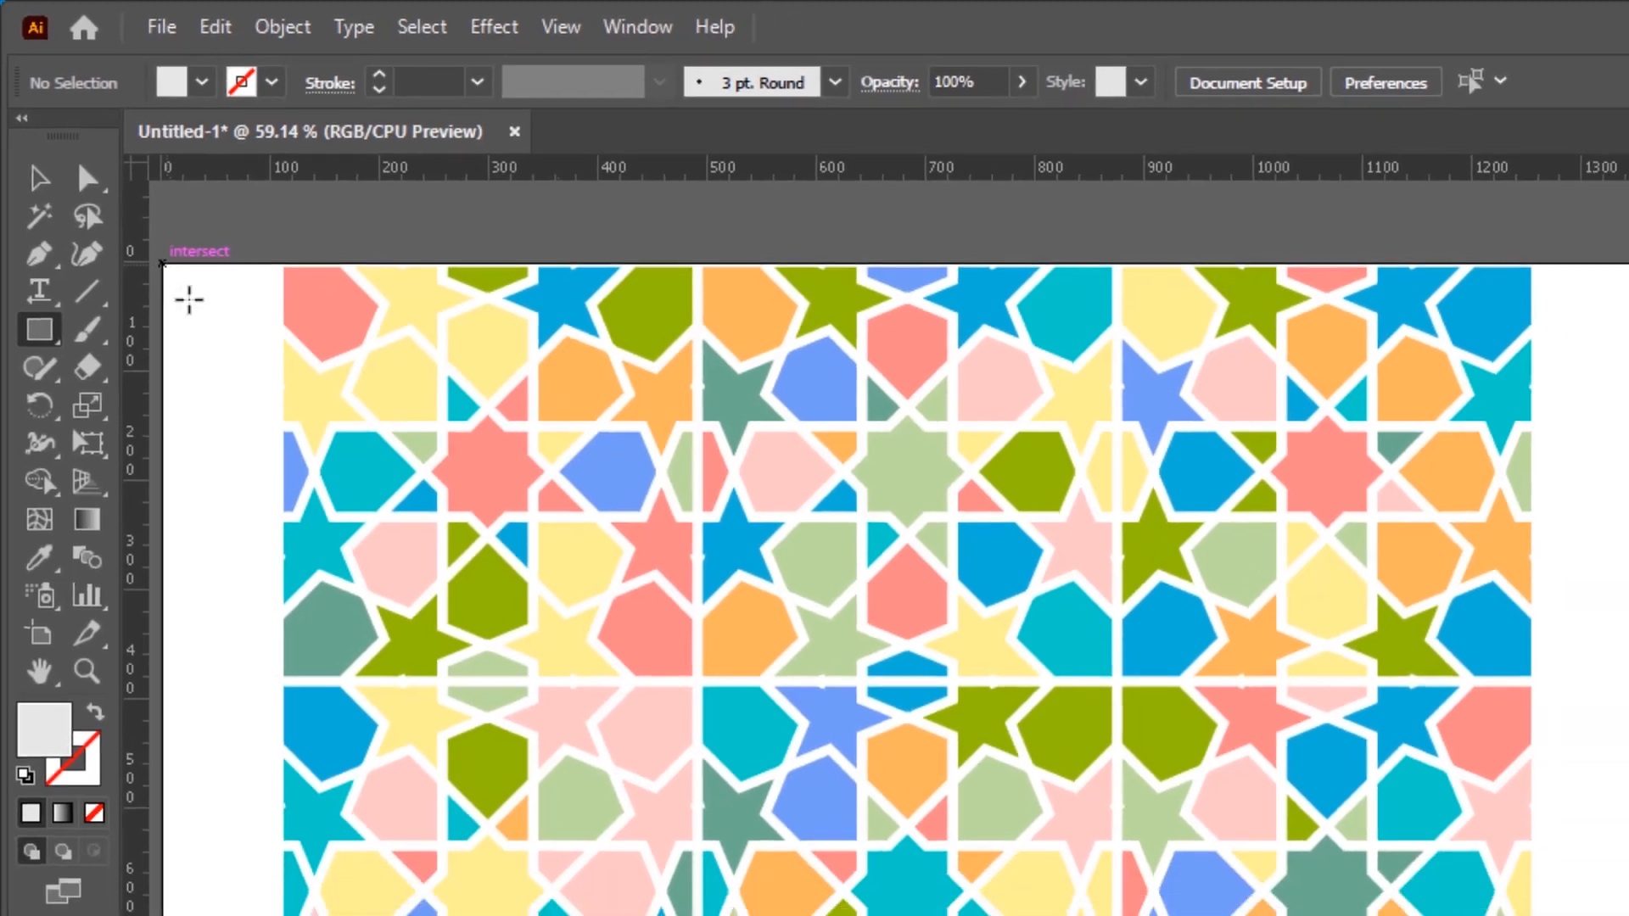
pyautogui.moveTo(182, 288); pyautogui.dragTo(547, 641)
pyautogui.moveTo(488, 540); pyautogui.dragTo(1249, 831)
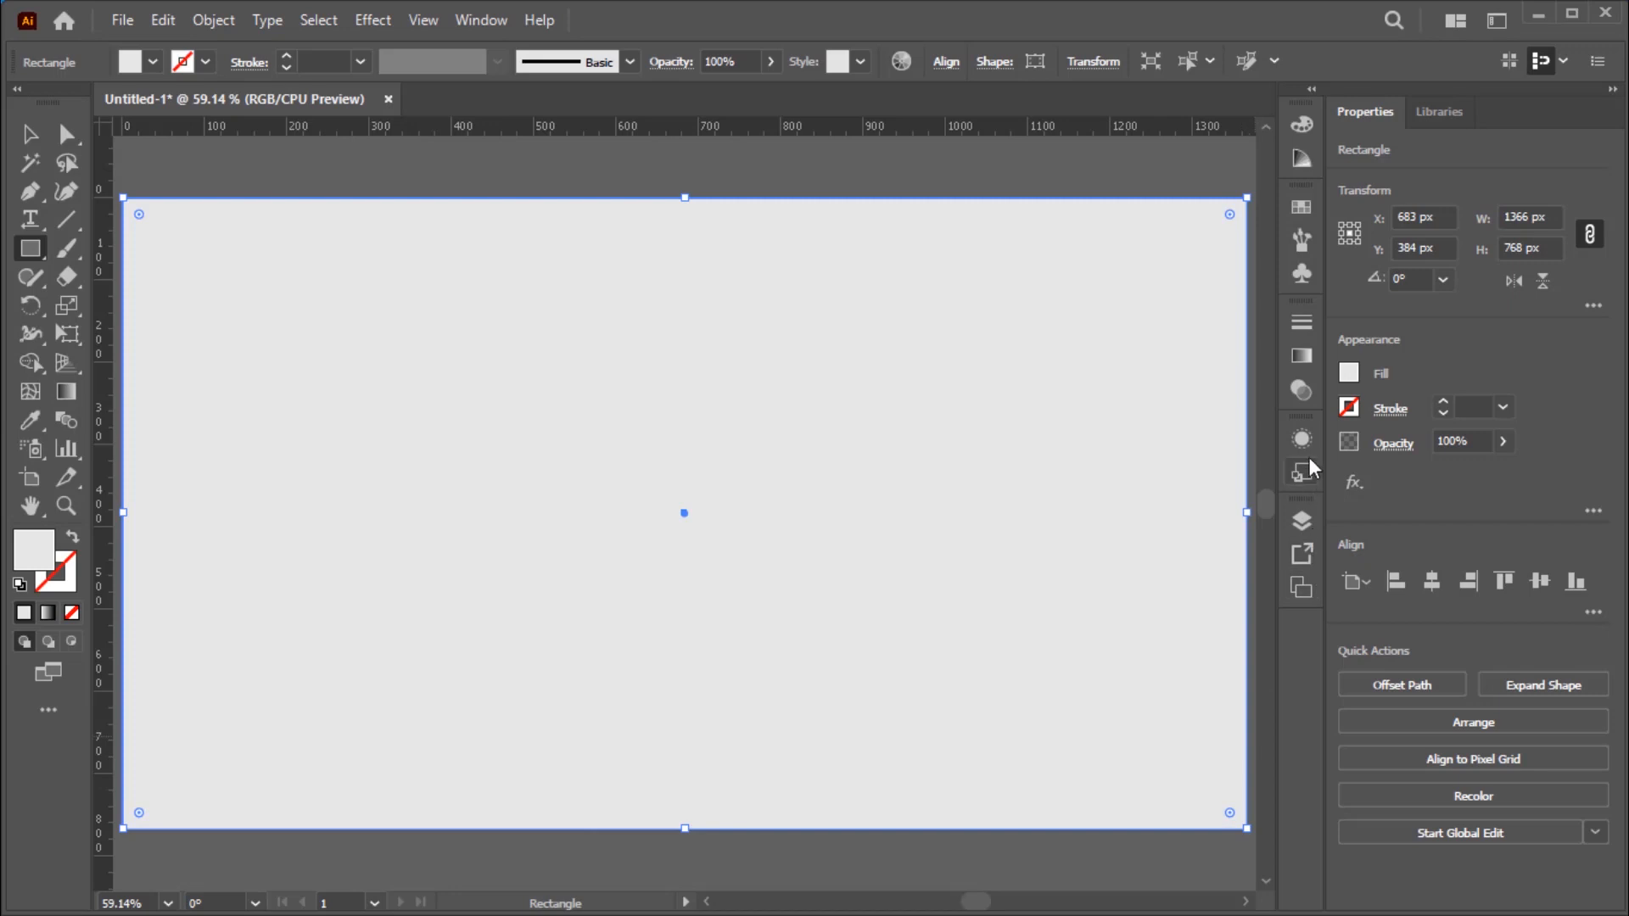
# Step: Set the row size of the Layers list to Large
pyautogui.click(1307, 524)
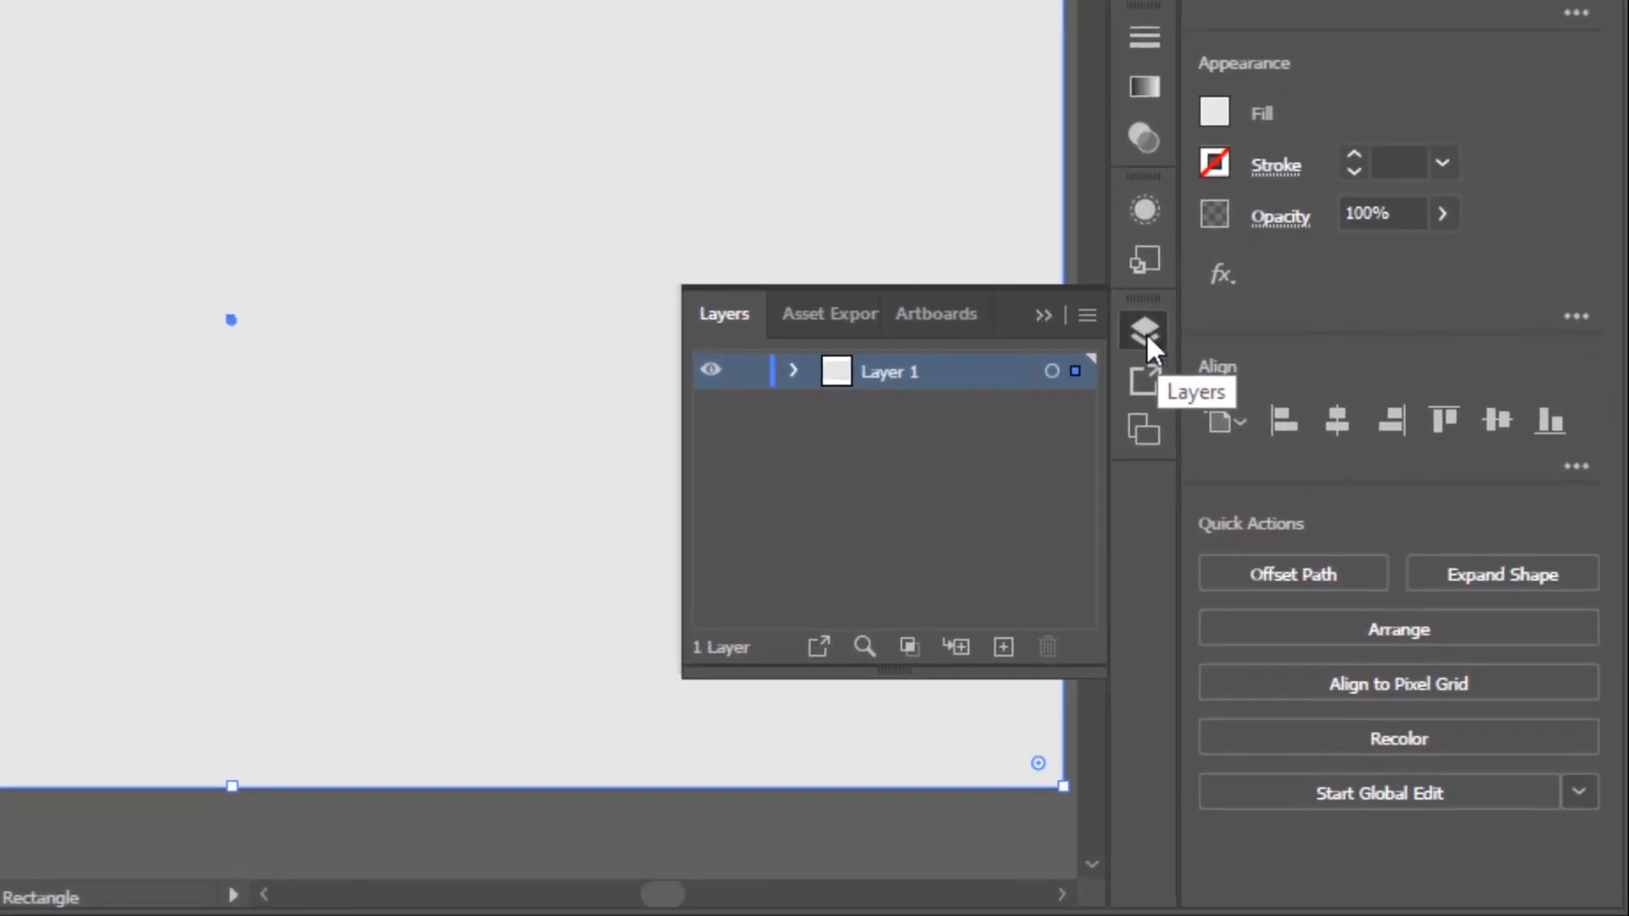
pyautogui.click(1087, 315)
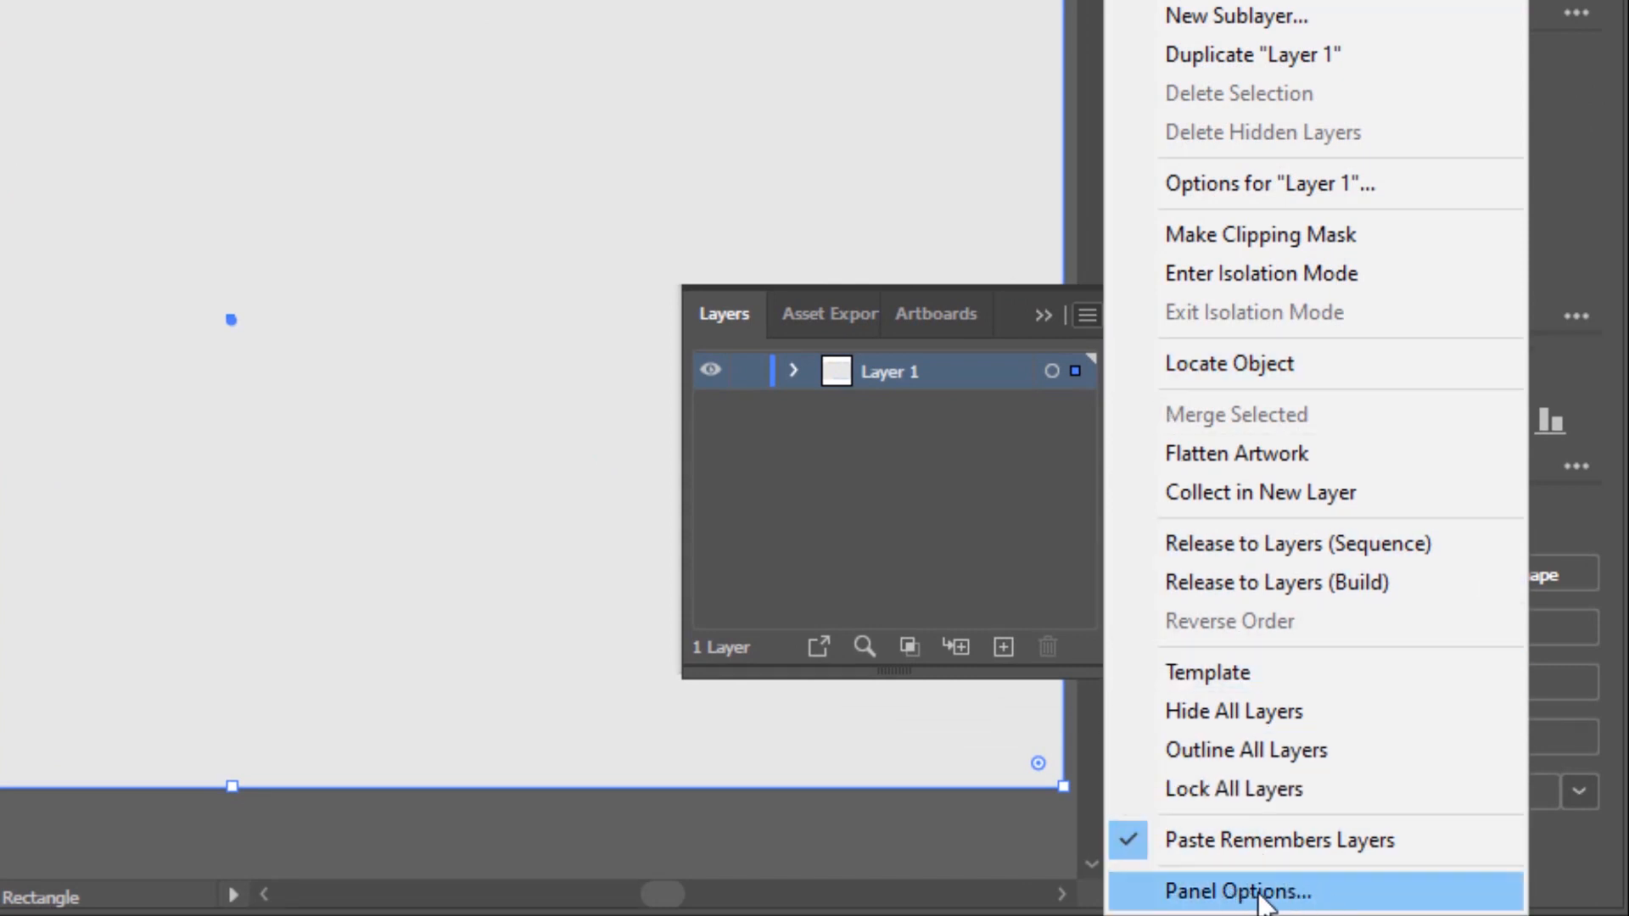
pyautogui.click(1260, 898)
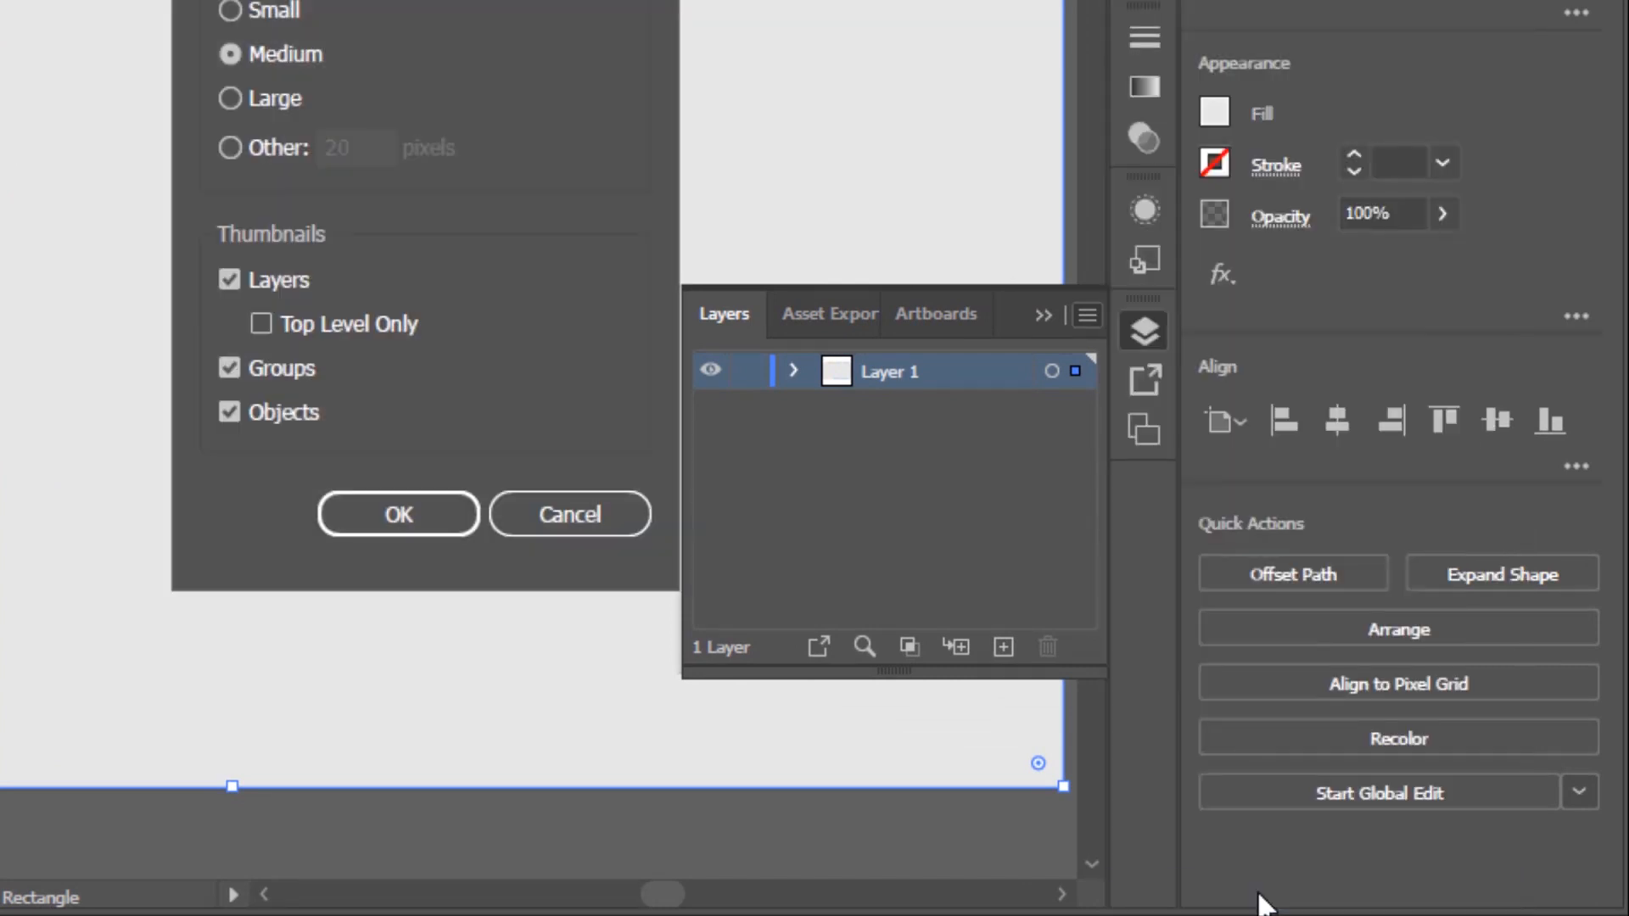
pyautogui.click(233, 339)
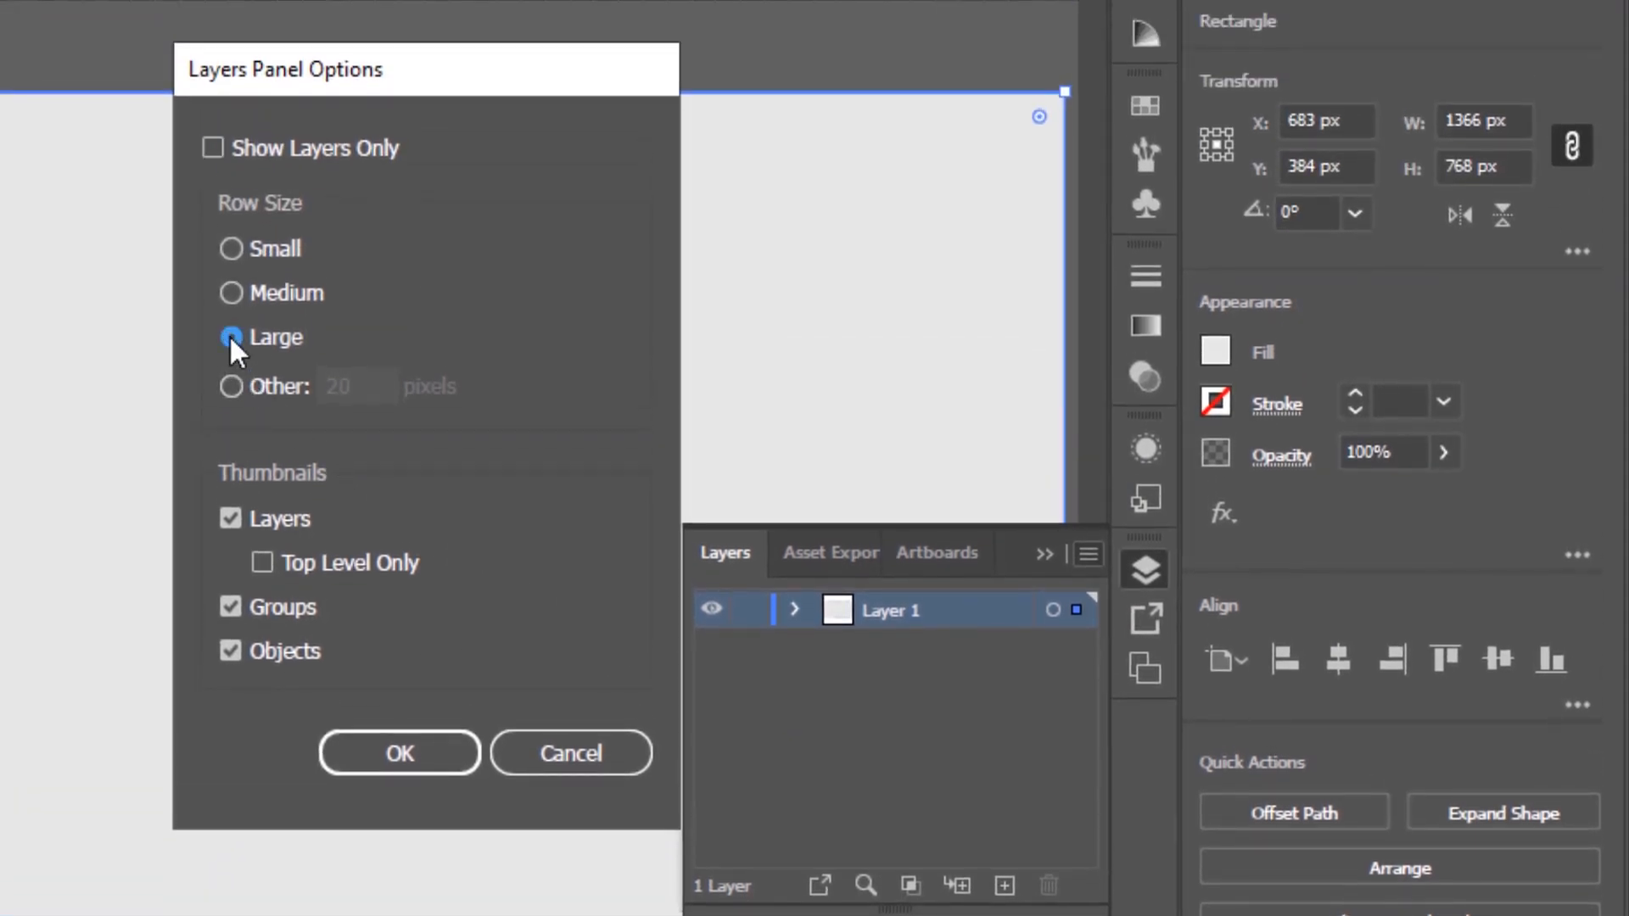
pyautogui.click(439, 768)
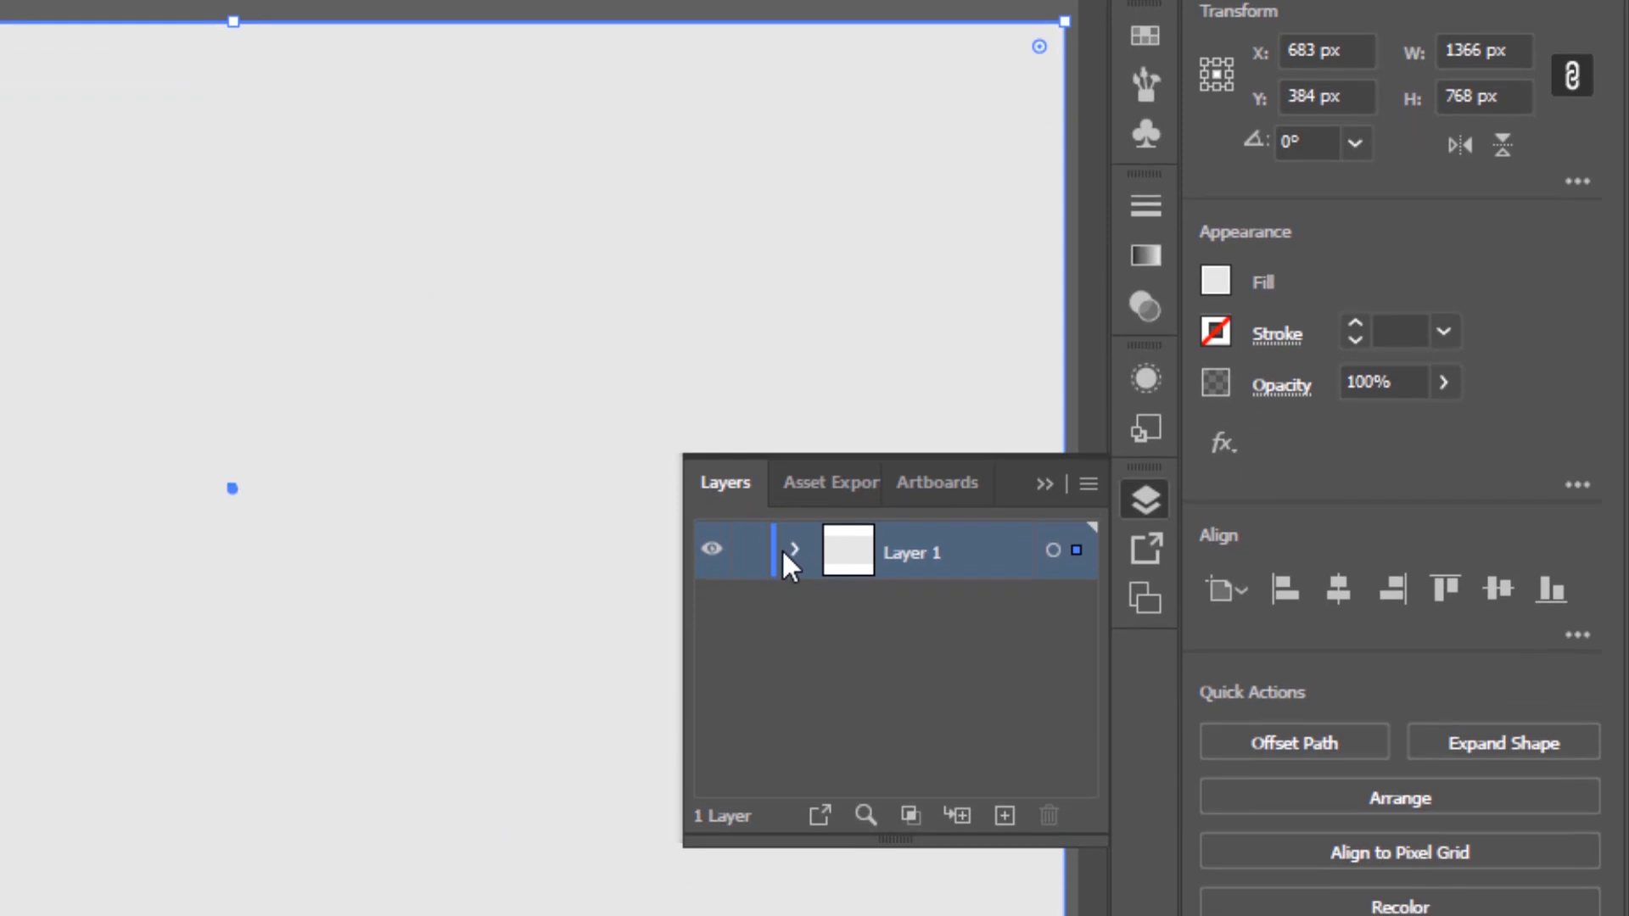
# Step: Expand Layer 1, target a periwinkle blue tile, select everything with the same fill color, and bring it all in front of the gray rectangle
pyautogui.click(794, 621)
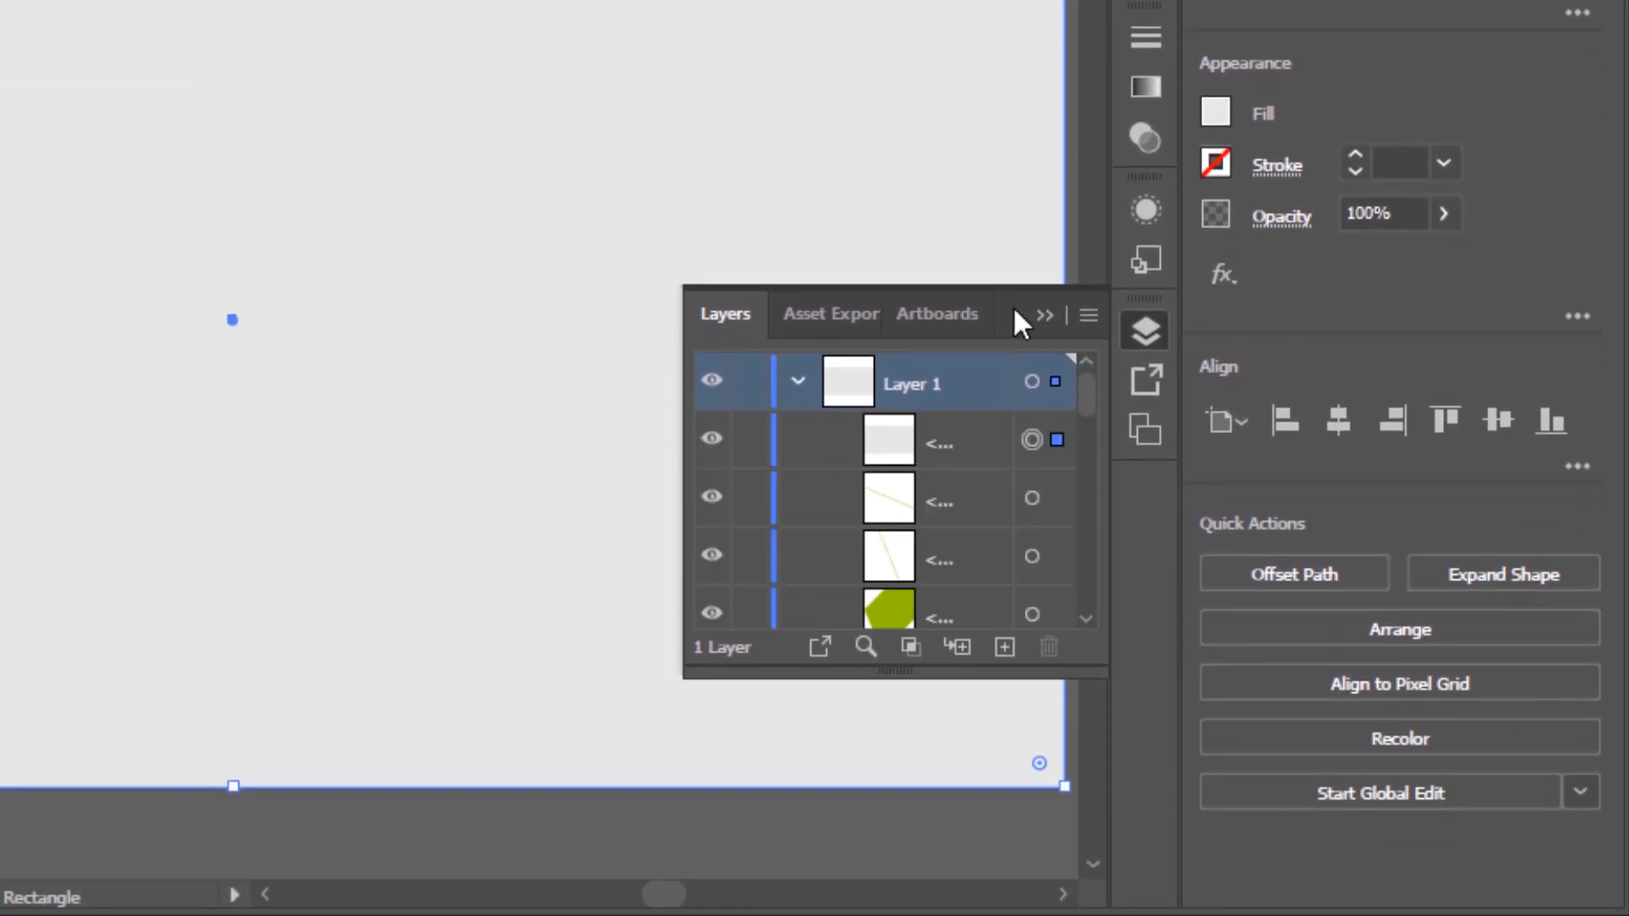
pyautogui.scroll(-5, 1001, 460)
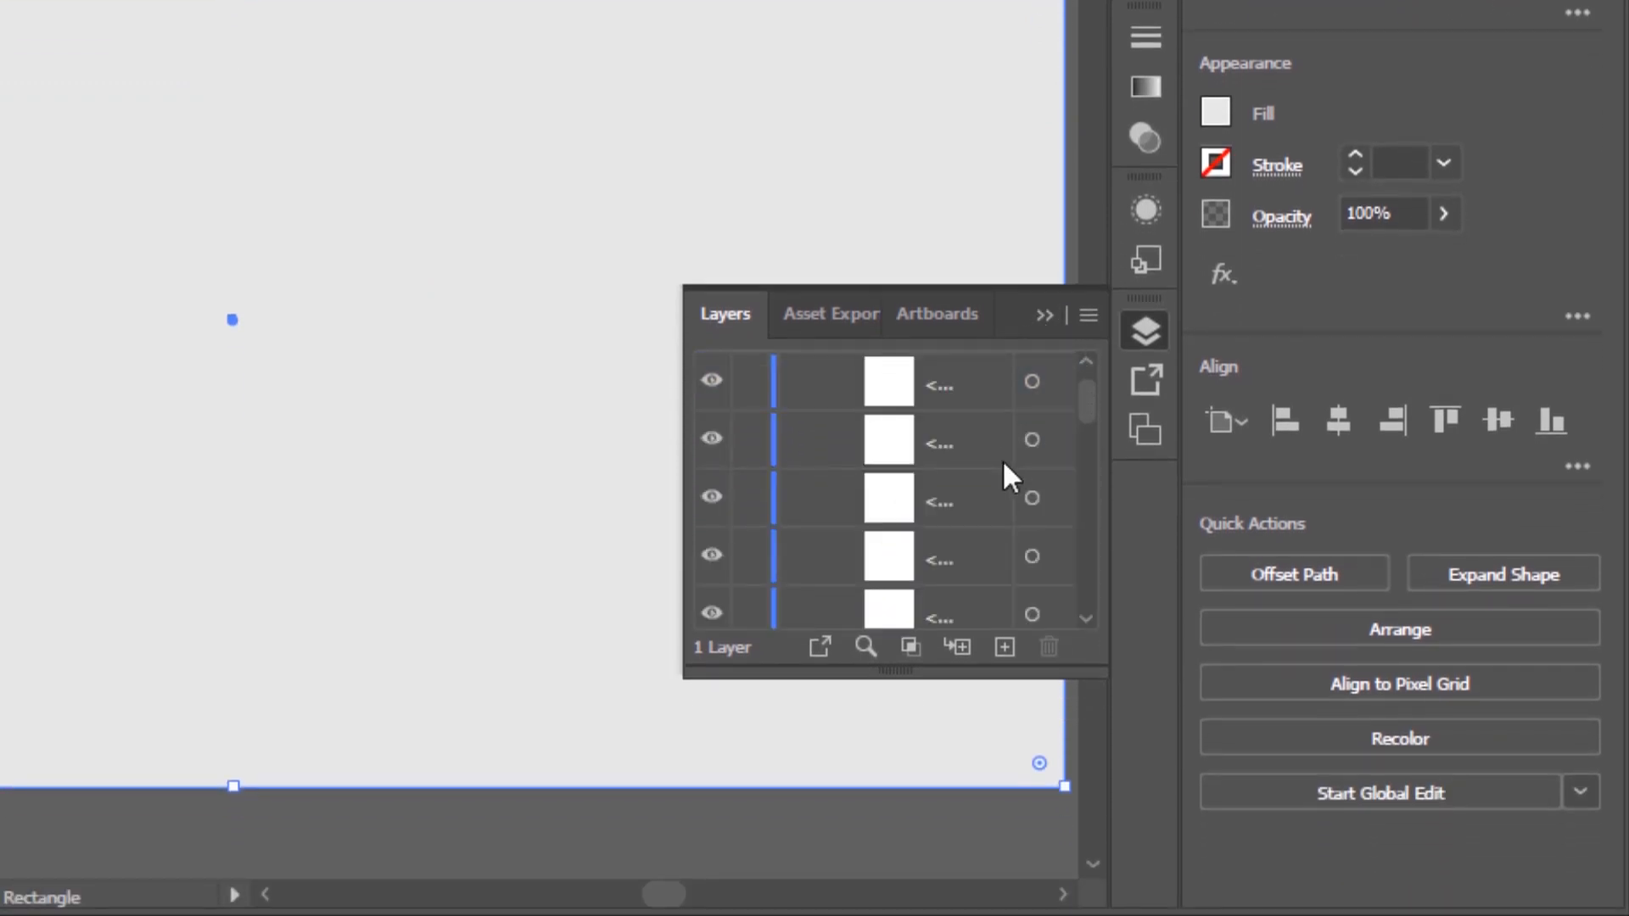
pyautogui.scroll(-3, 935, 460)
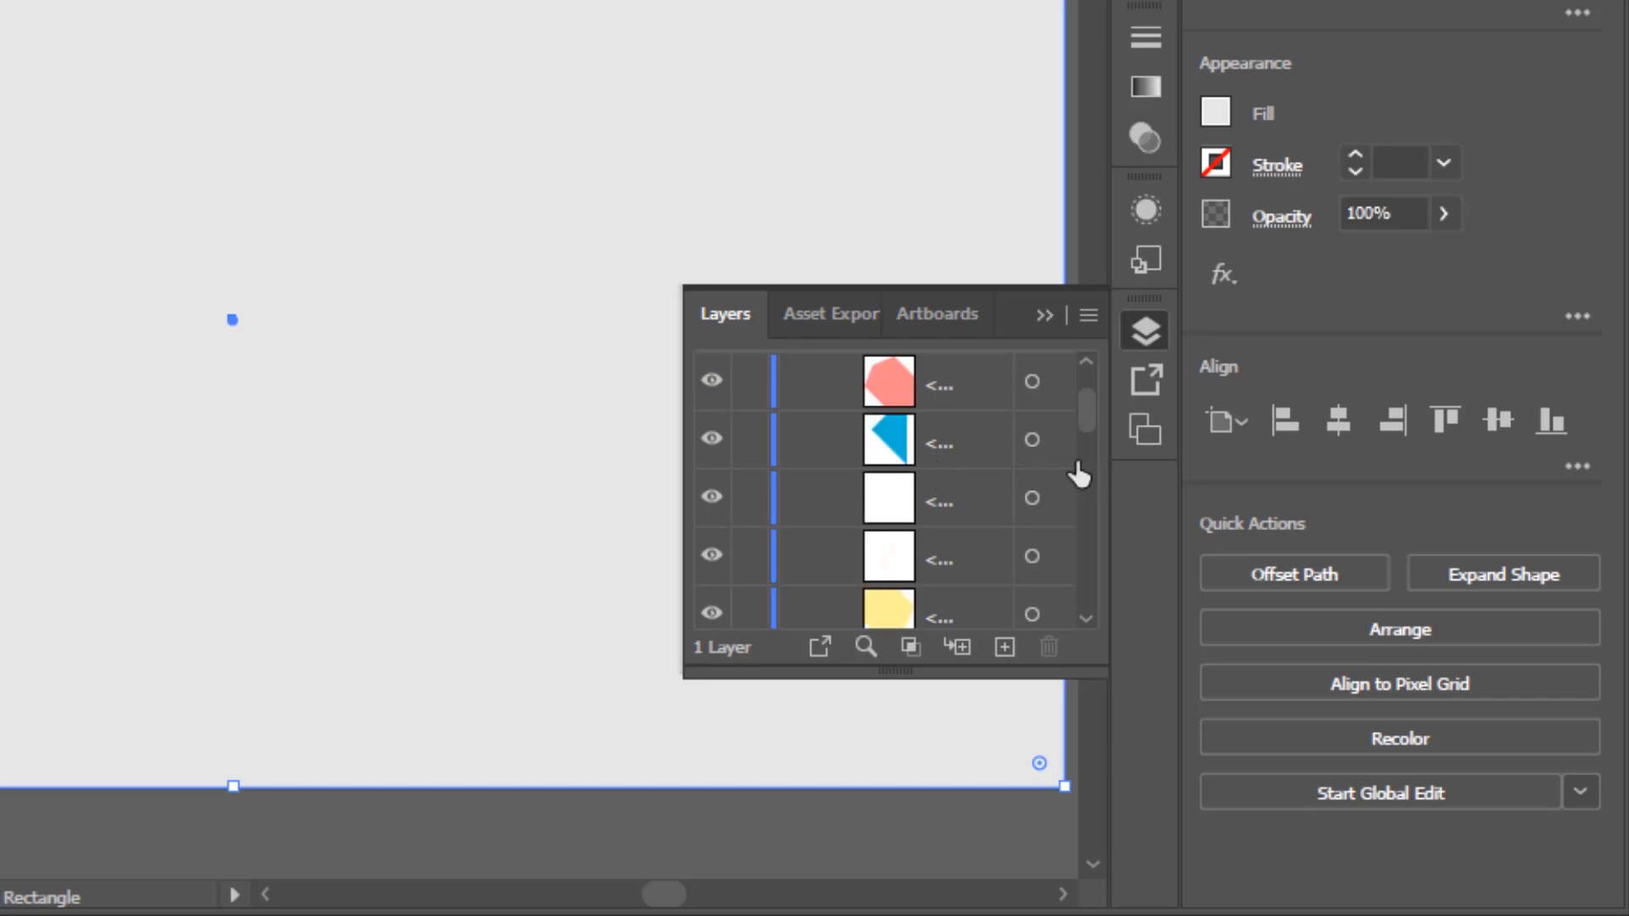
pyautogui.moveTo(1086, 408); pyautogui.dragTo(1085, 493)
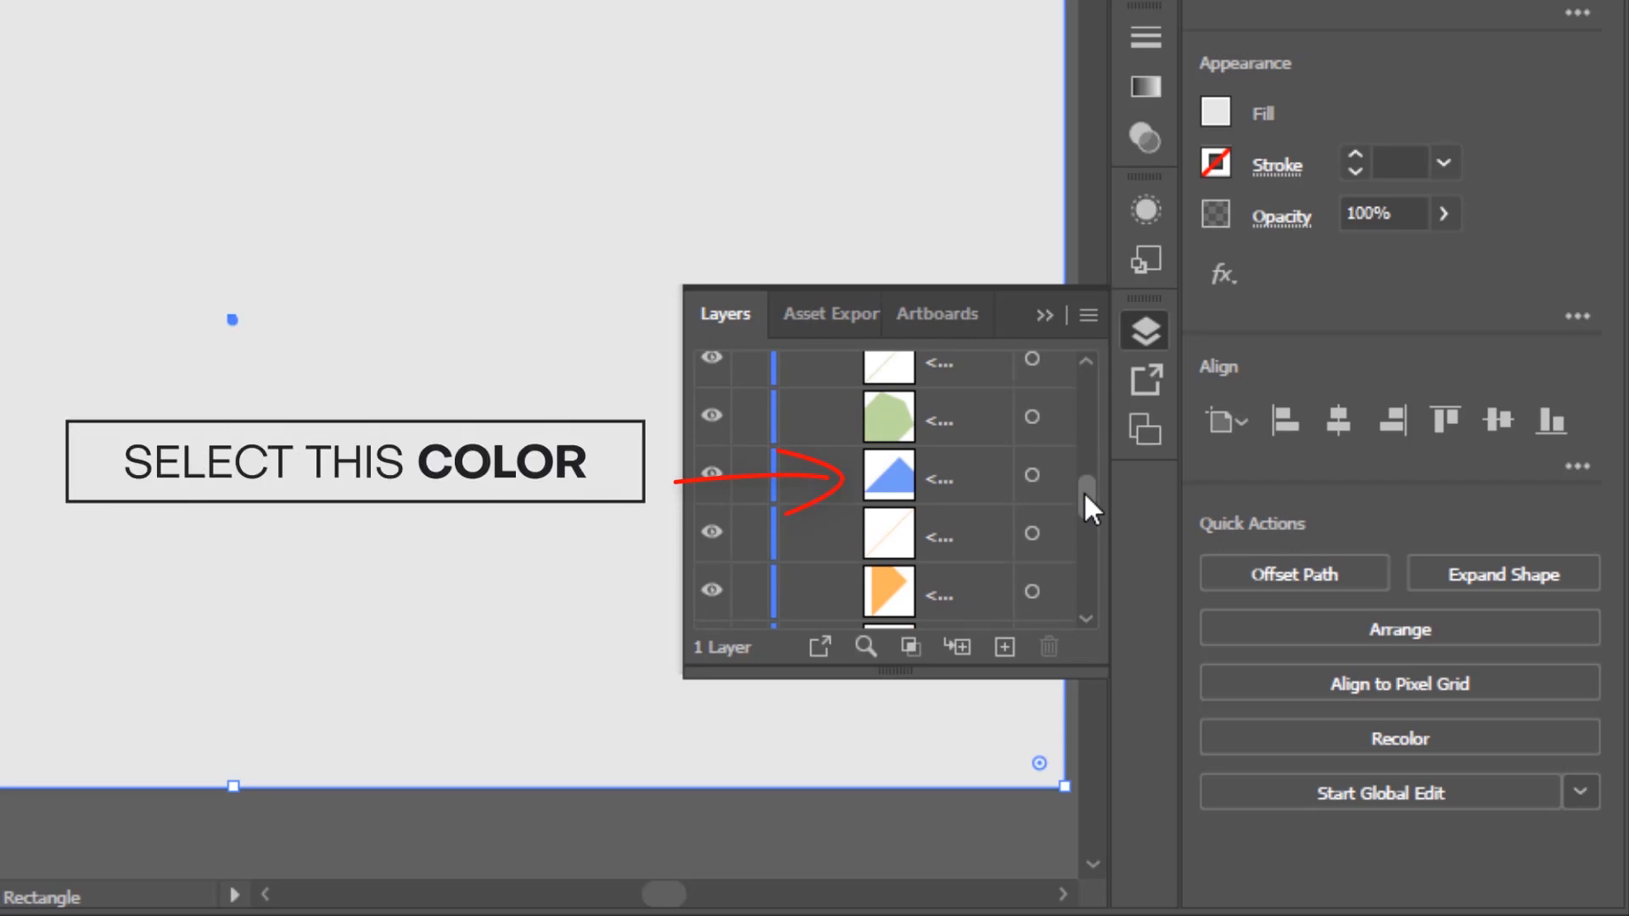
pyautogui.click(1032, 476)
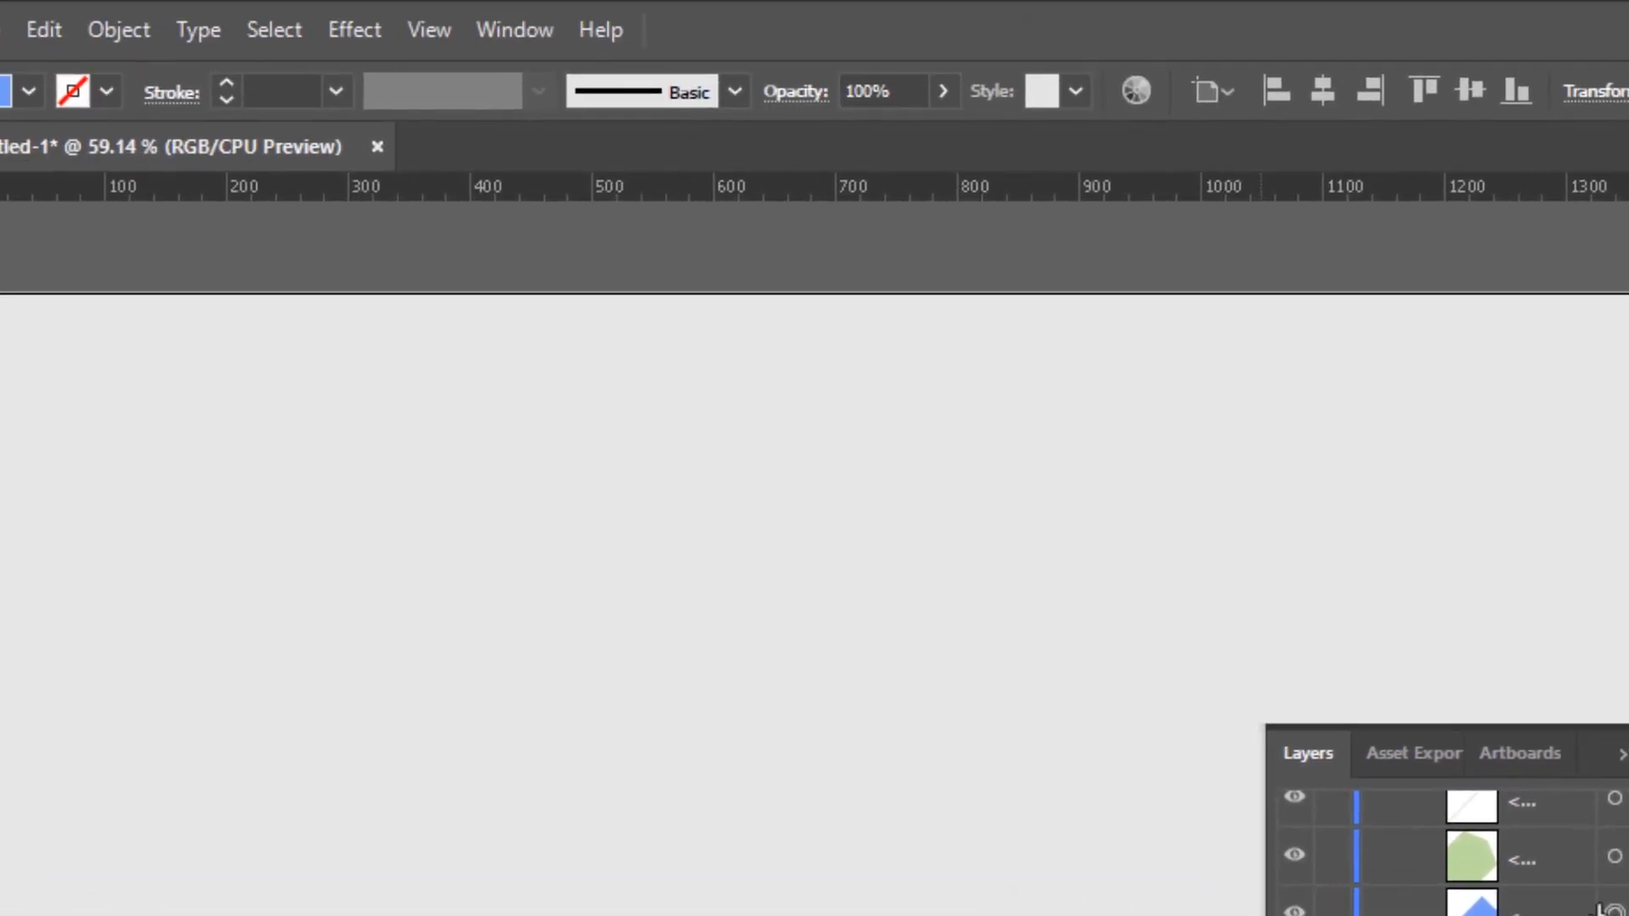
pyautogui.click(275, 28)
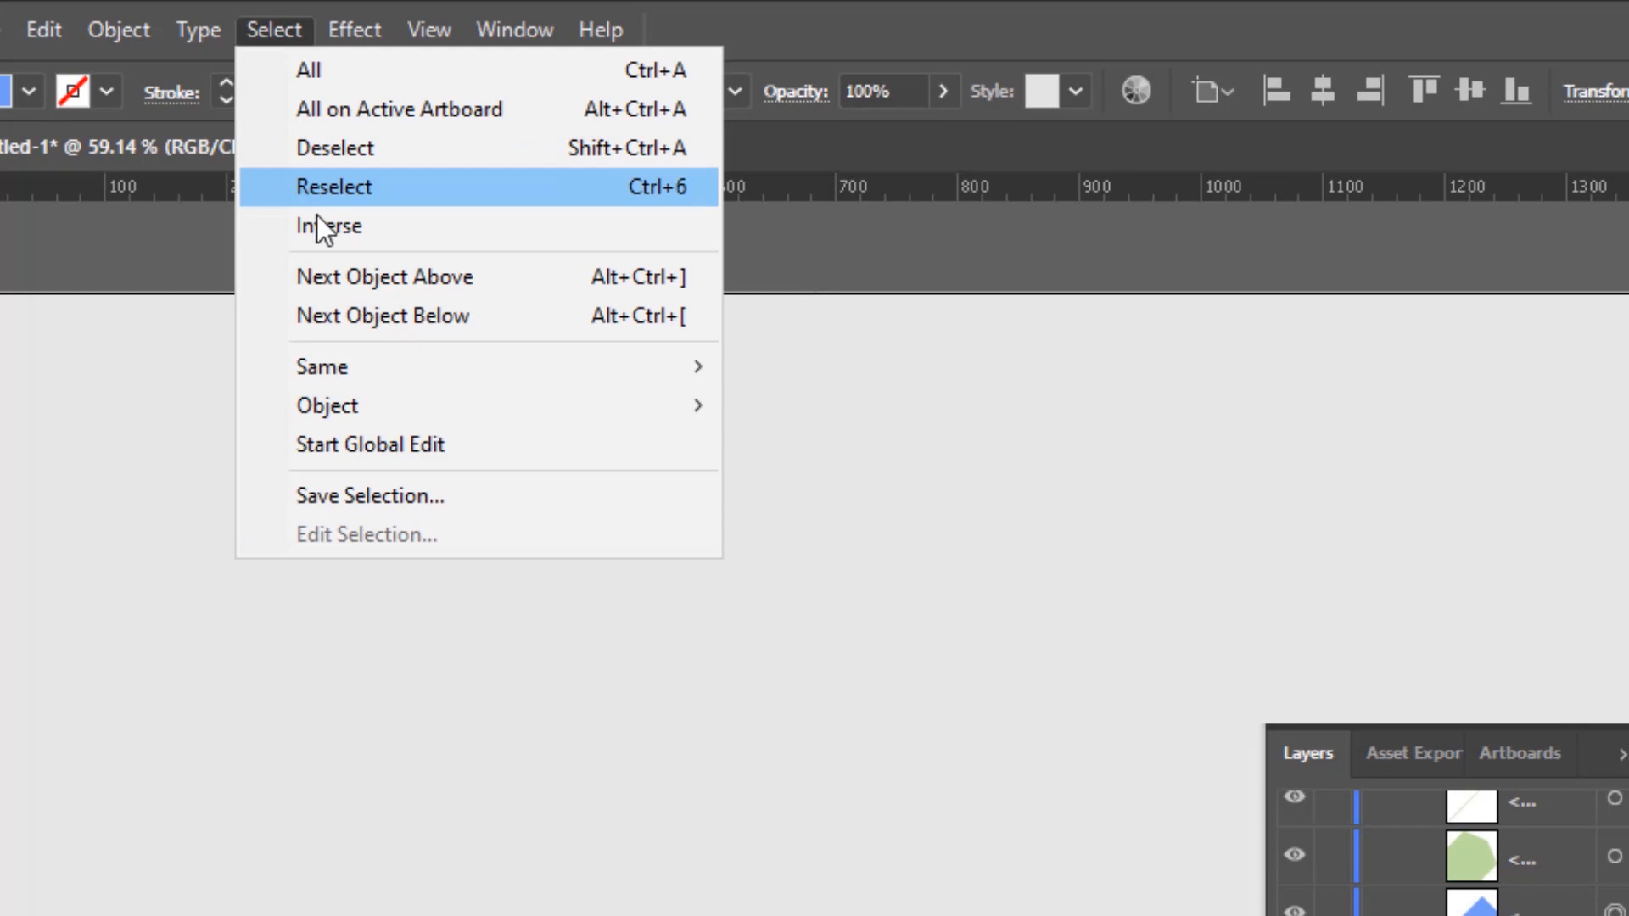
pyautogui.moveTo(341, 368)
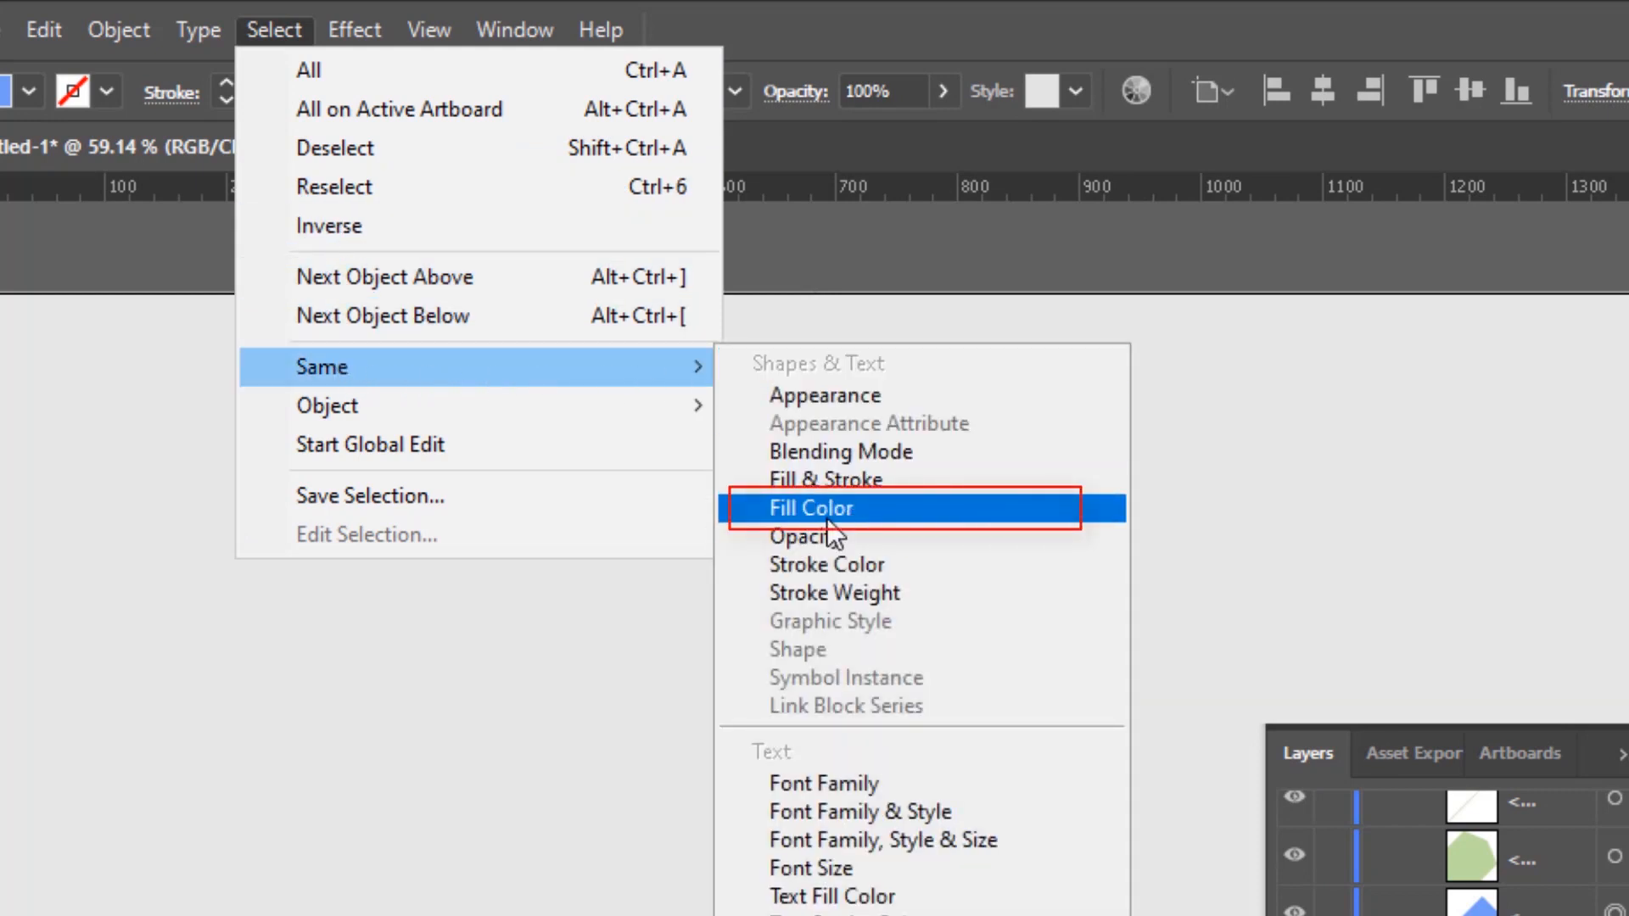
pyautogui.click(828, 518)
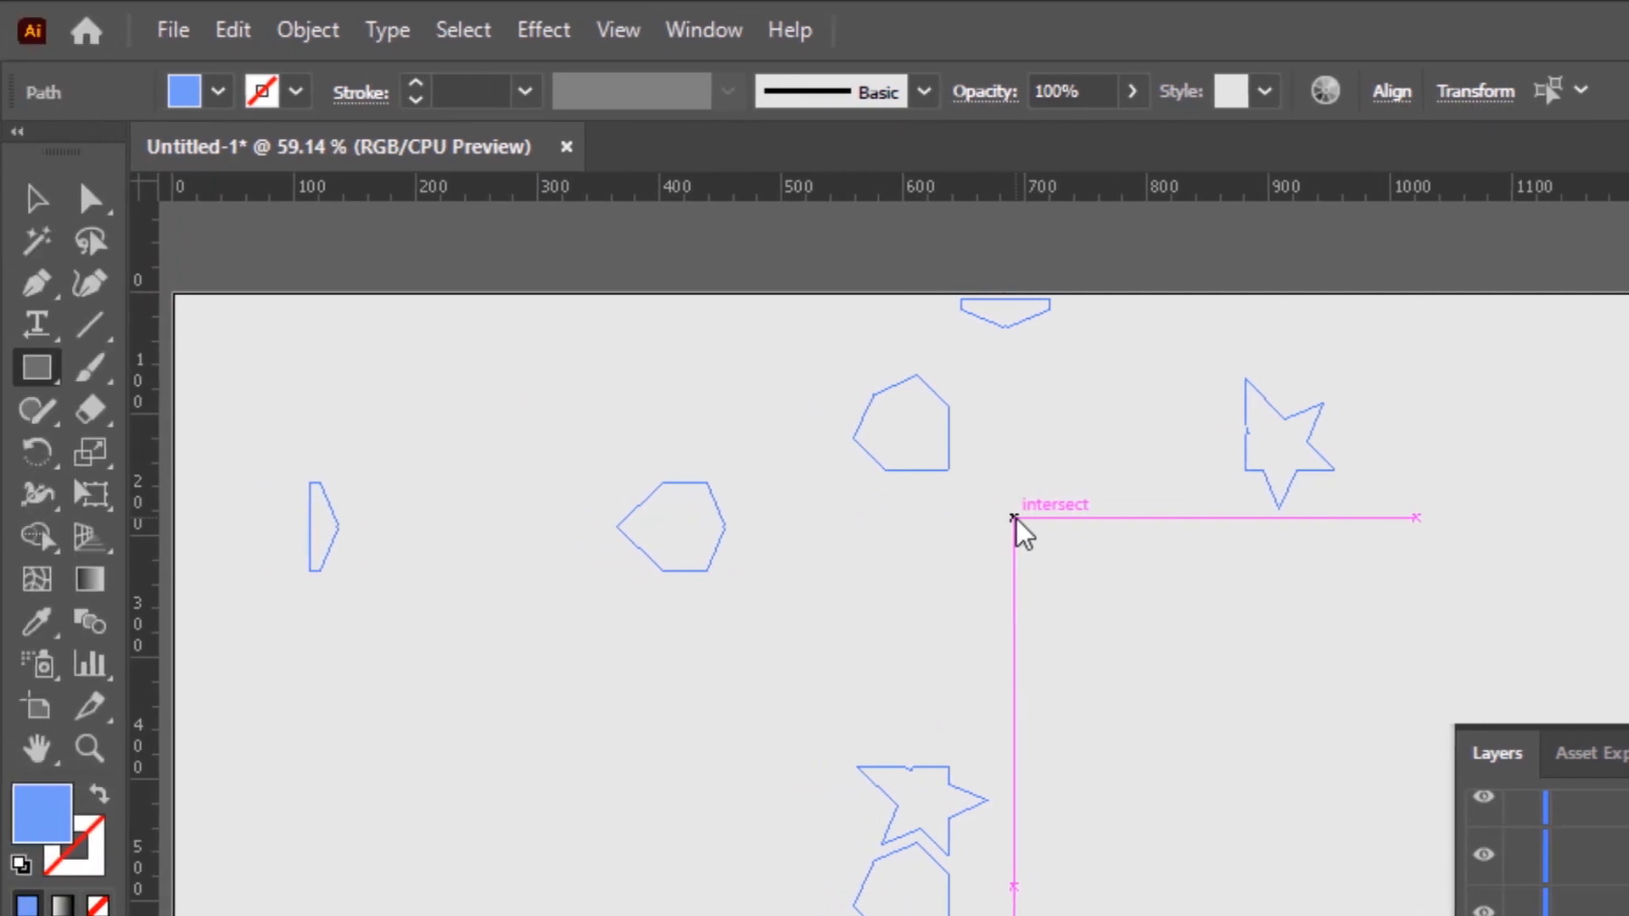
pyautogui.click(327, 44)
pyautogui.moveTo(386, 81)
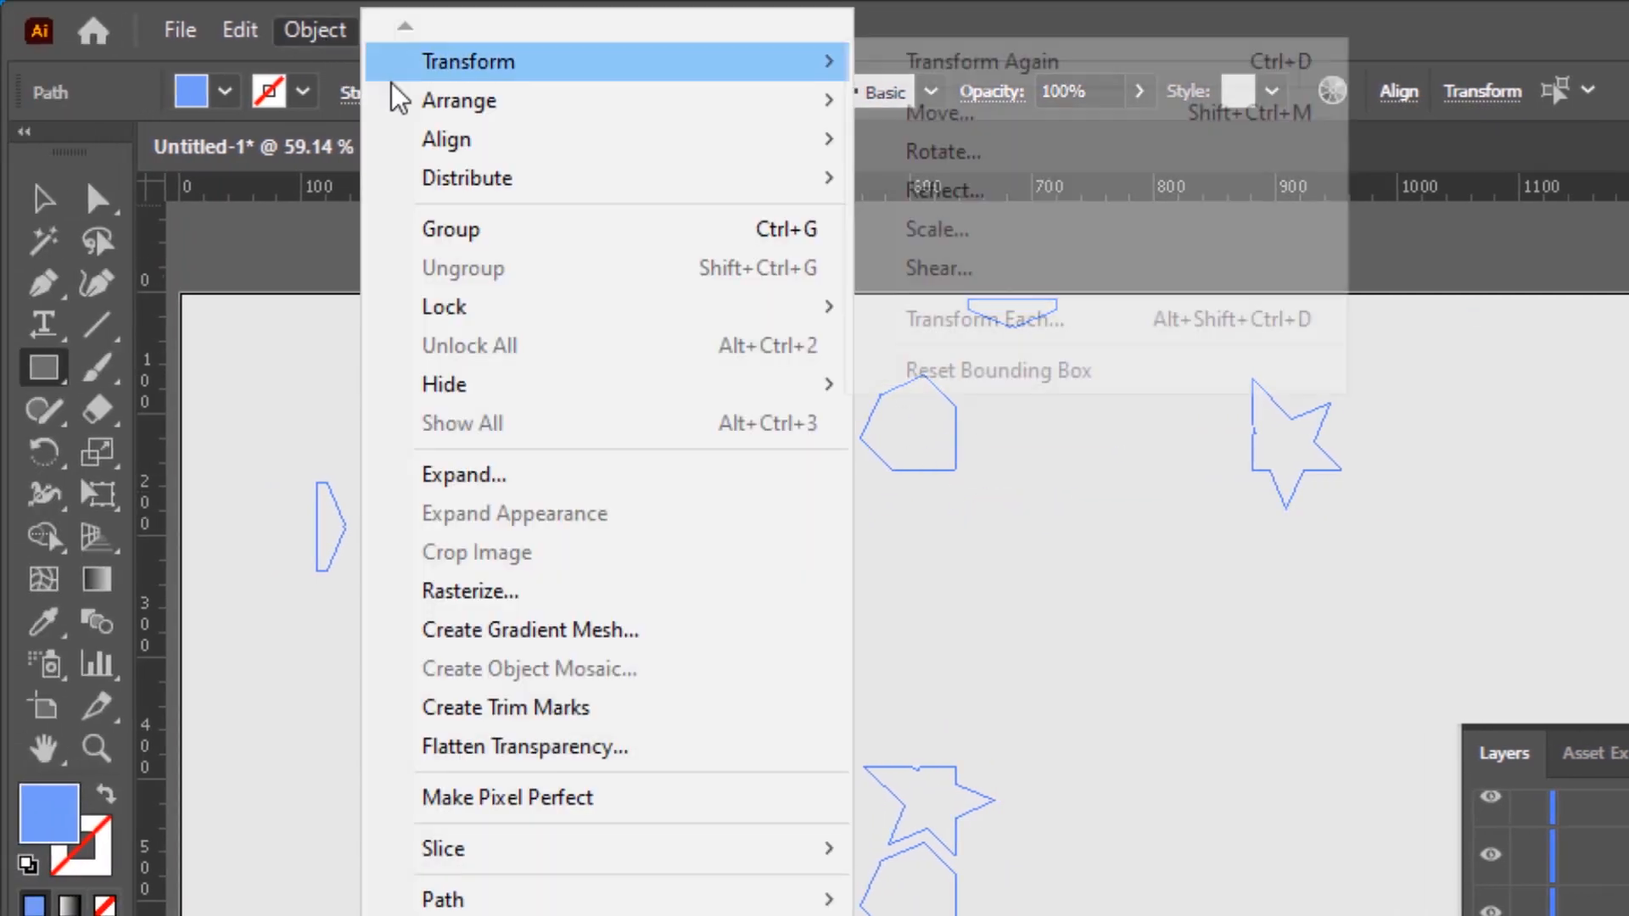
pyautogui.moveTo(527, 111)
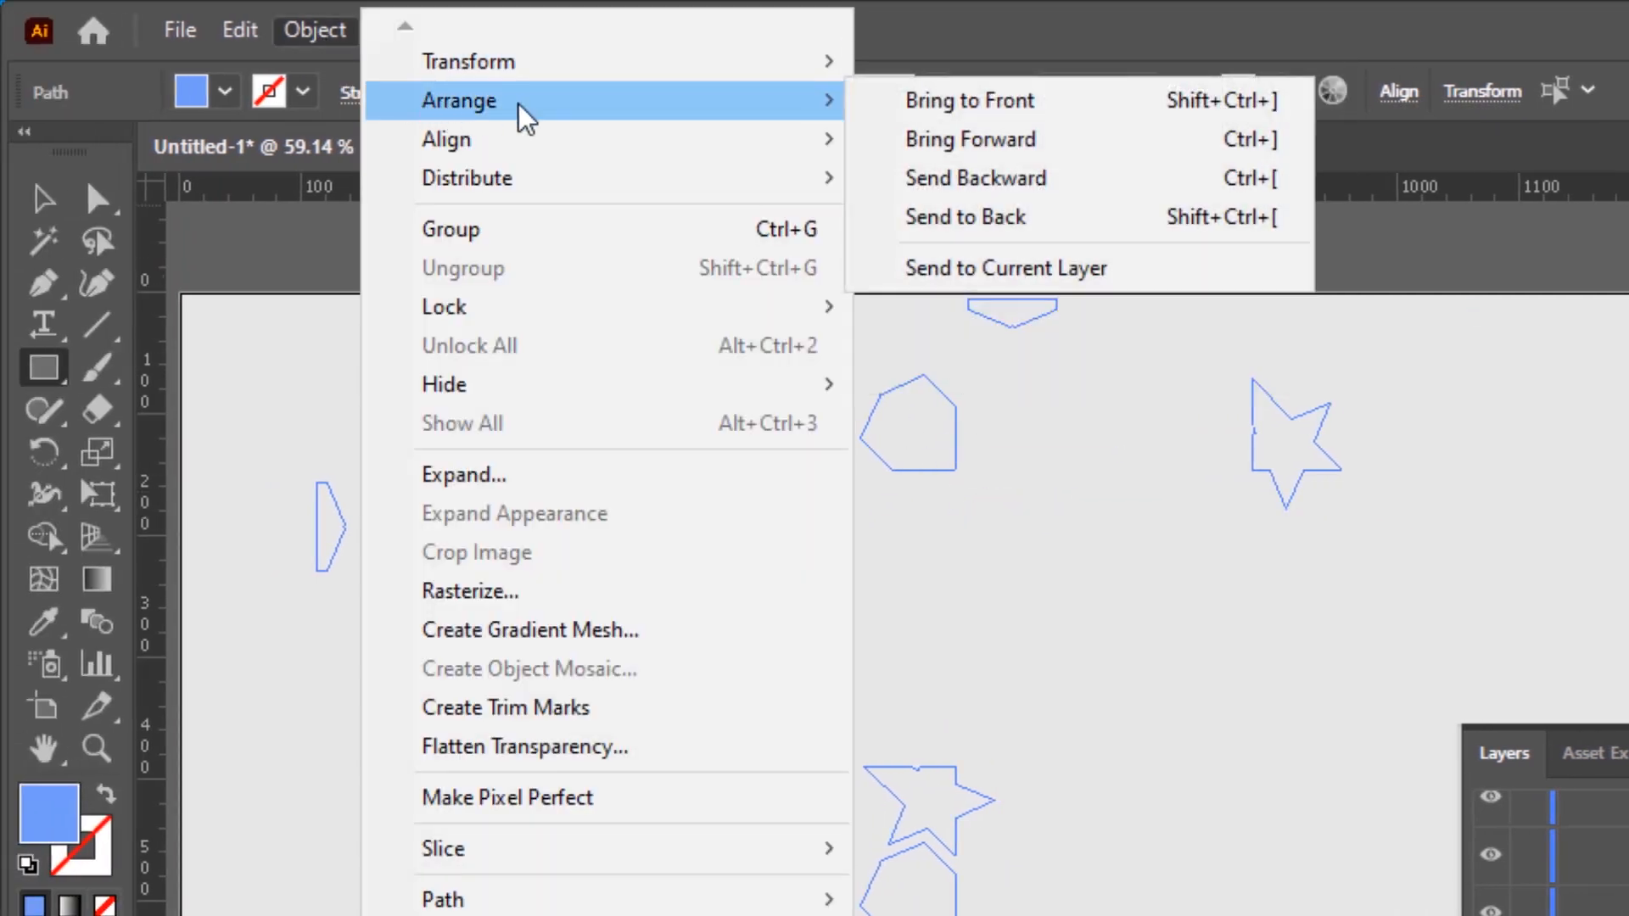
pyautogui.click(1155, 110)
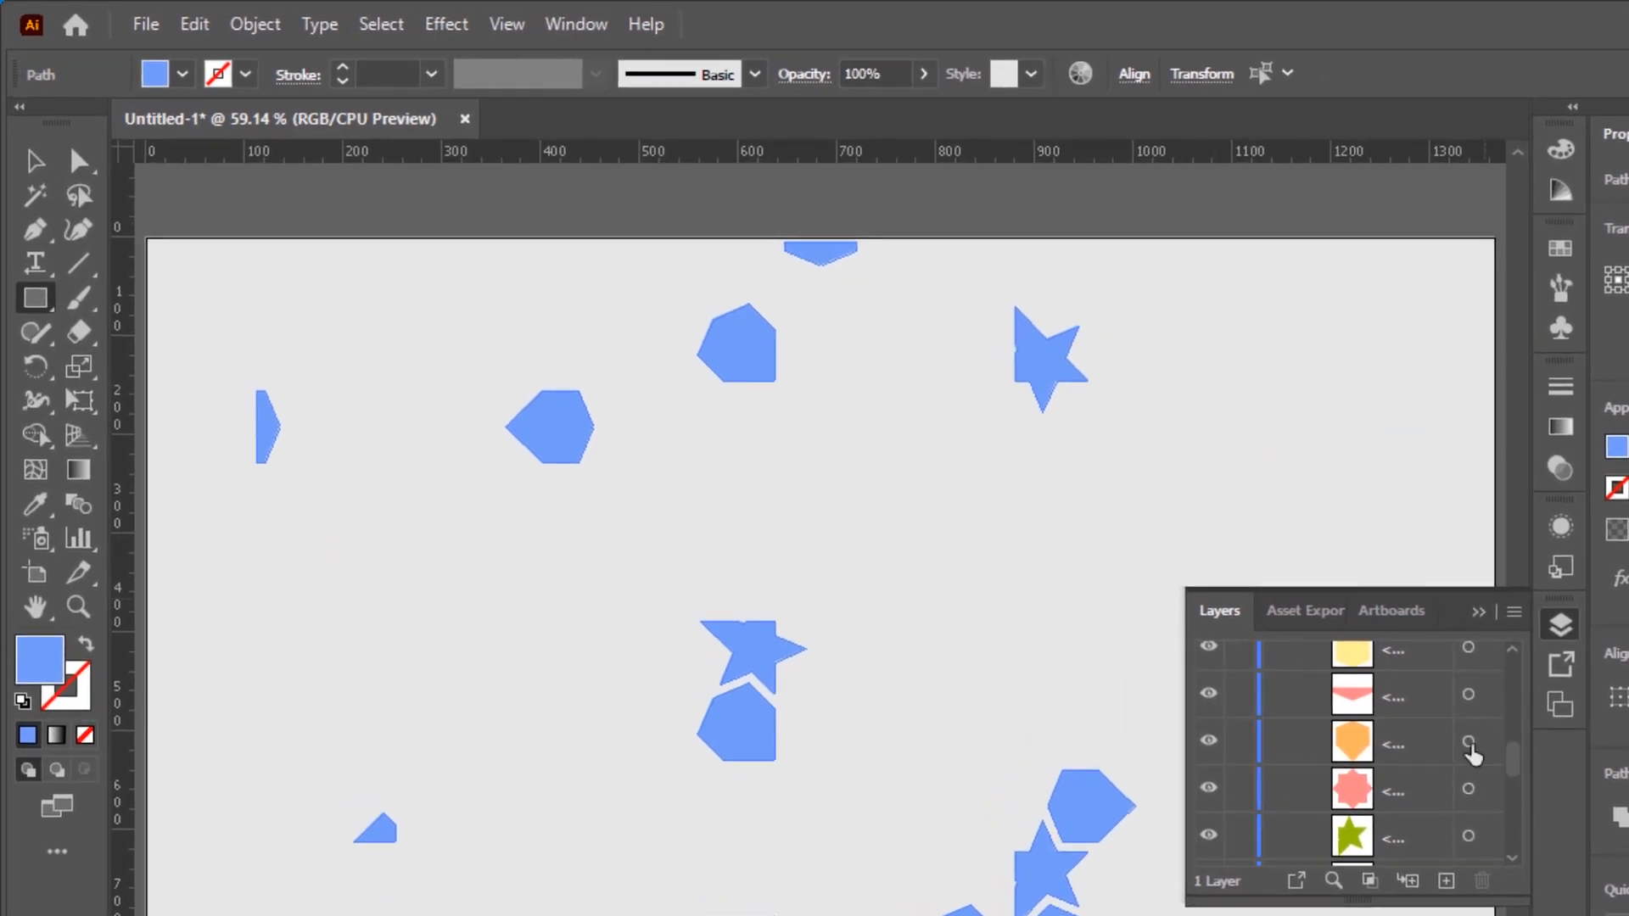
# Step: Target an orange tile in the layer list, select all objects with the same fill color, and bring them to the front
pyautogui.click(1468, 743)
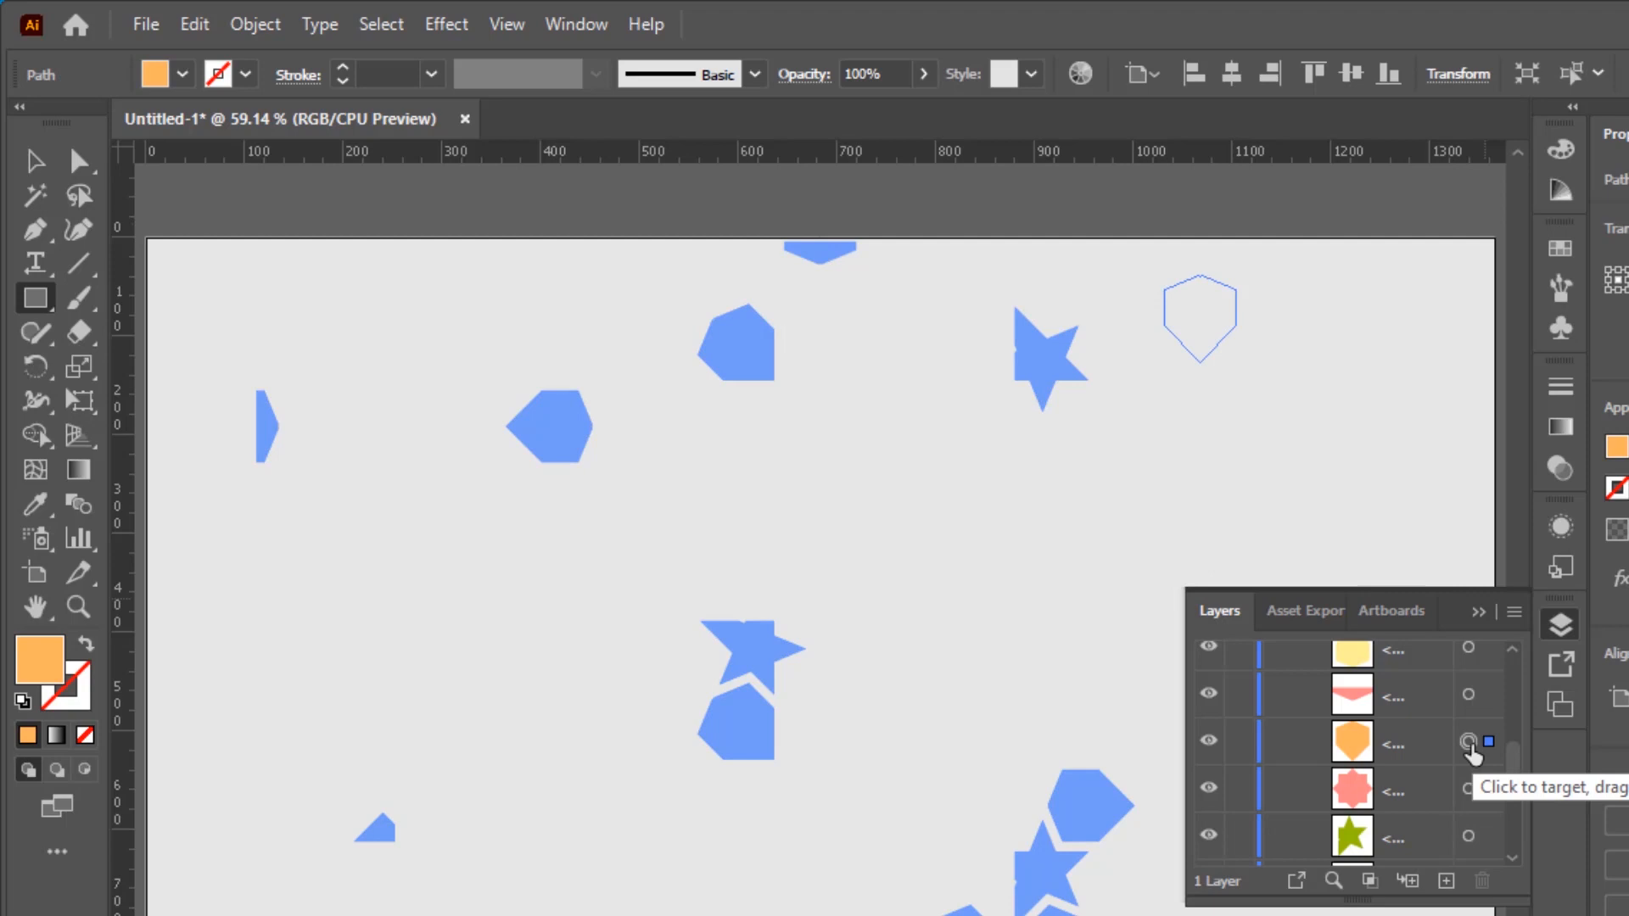
pyautogui.click(377, 34)
pyautogui.moveTo(562, 303)
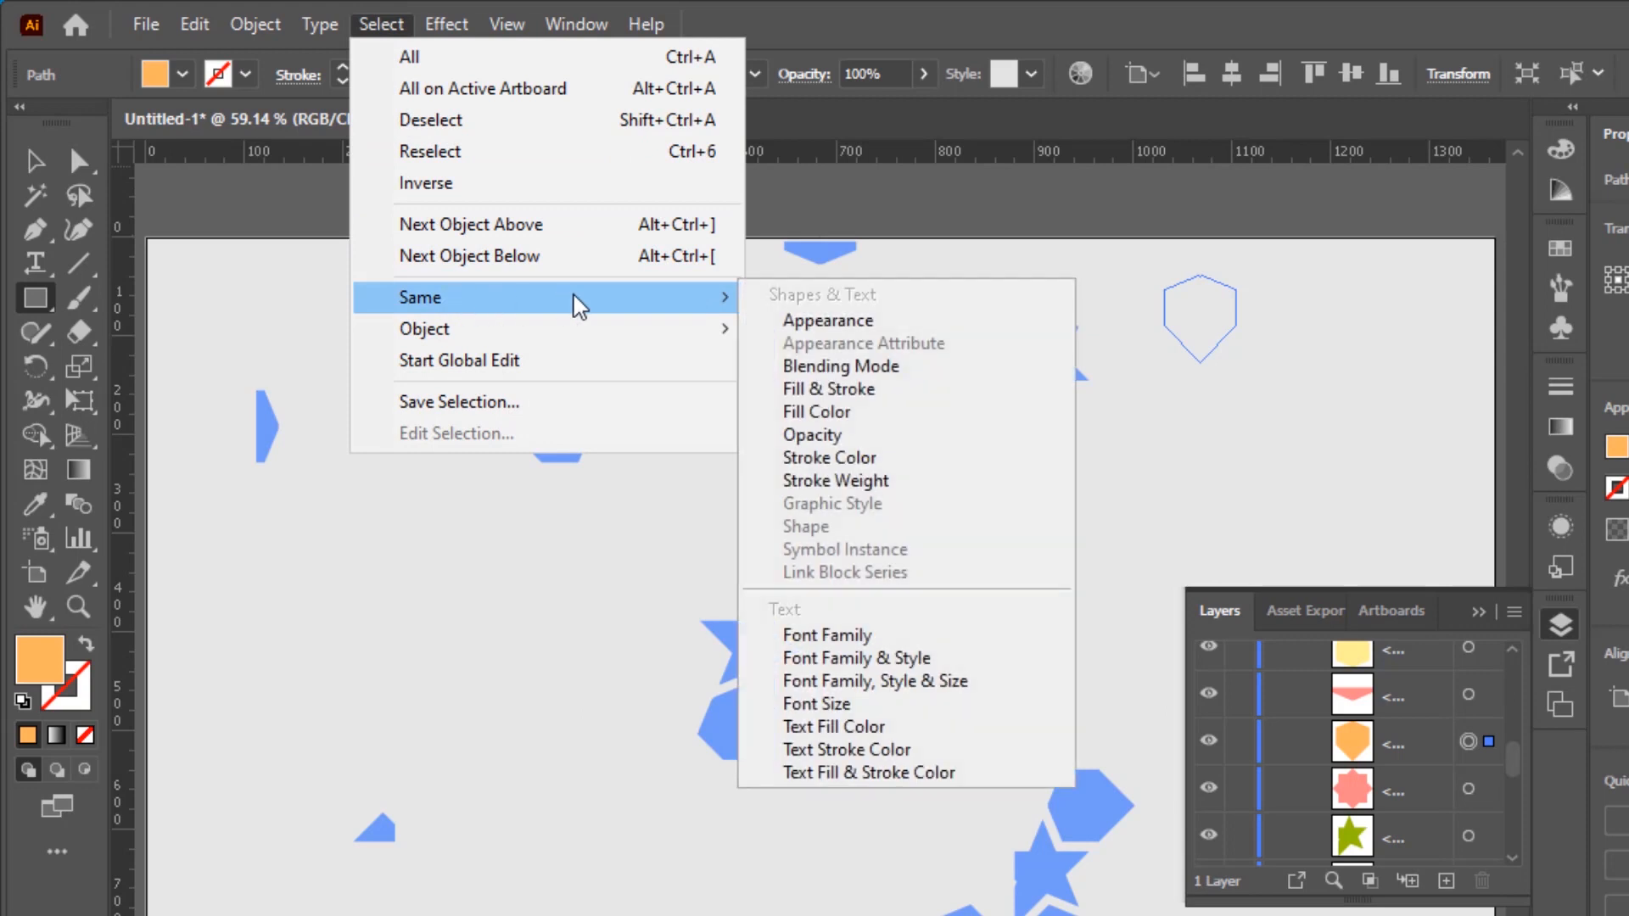
pyautogui.click(834, 412)
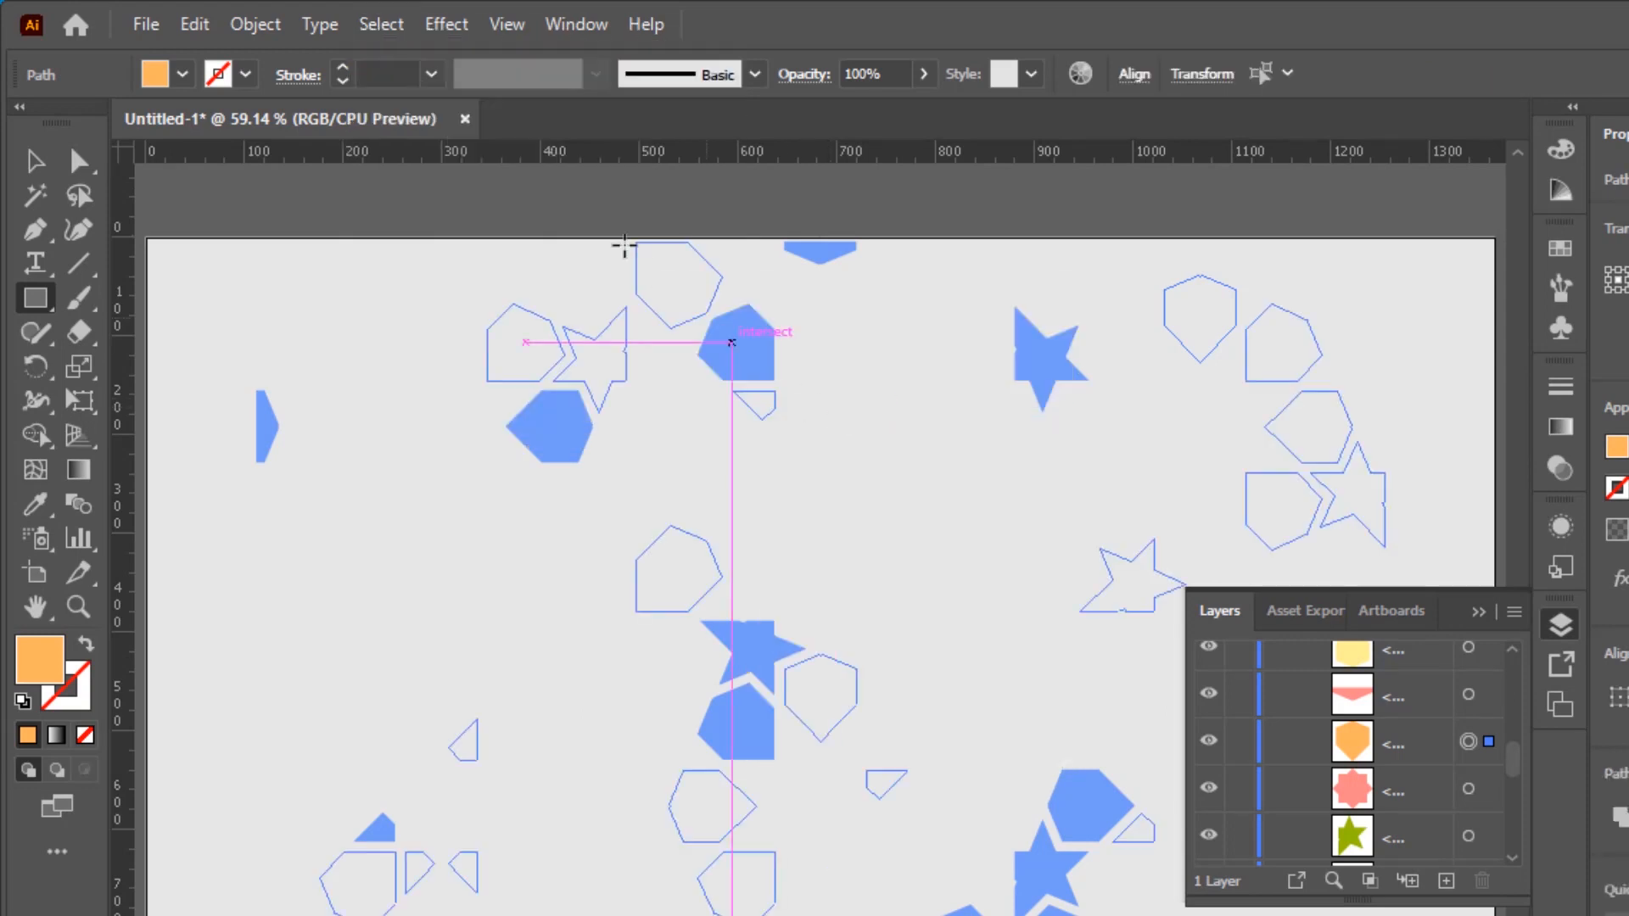
pyautogui.click(257, 27)
pyautogui.moveTo(335, 85)
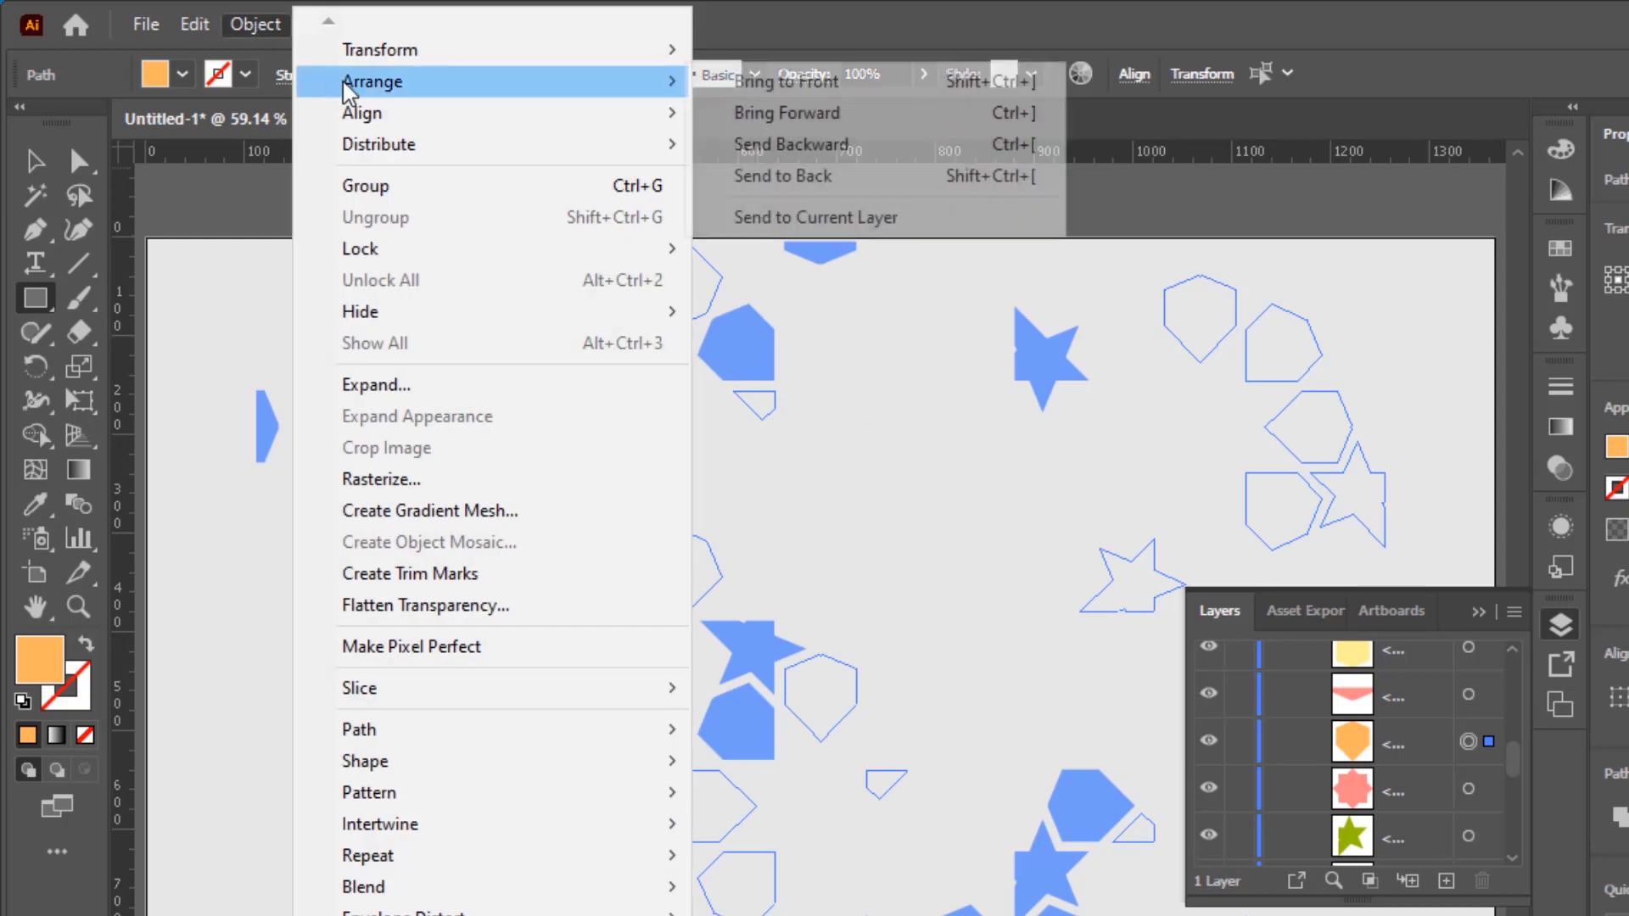
pyautogui.click(808, 85)
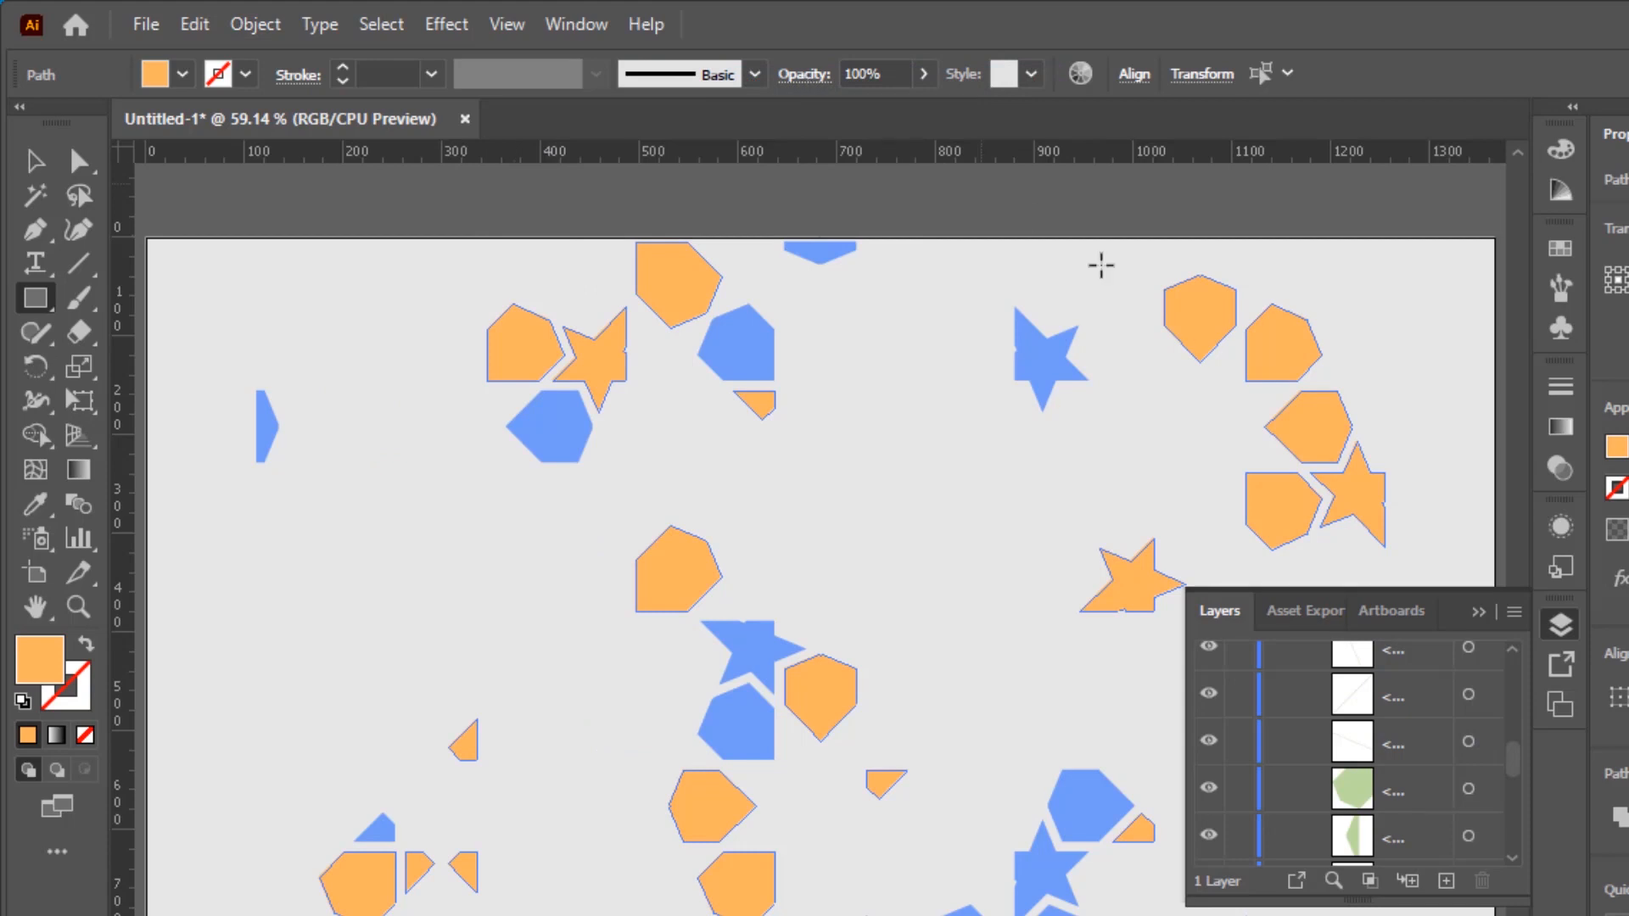
# Step: Target a bright blue tile in the layer list, extend the selection to its fill color, and bring those tiles to the front
pyautogui.scroll(-3, 1426, 789)
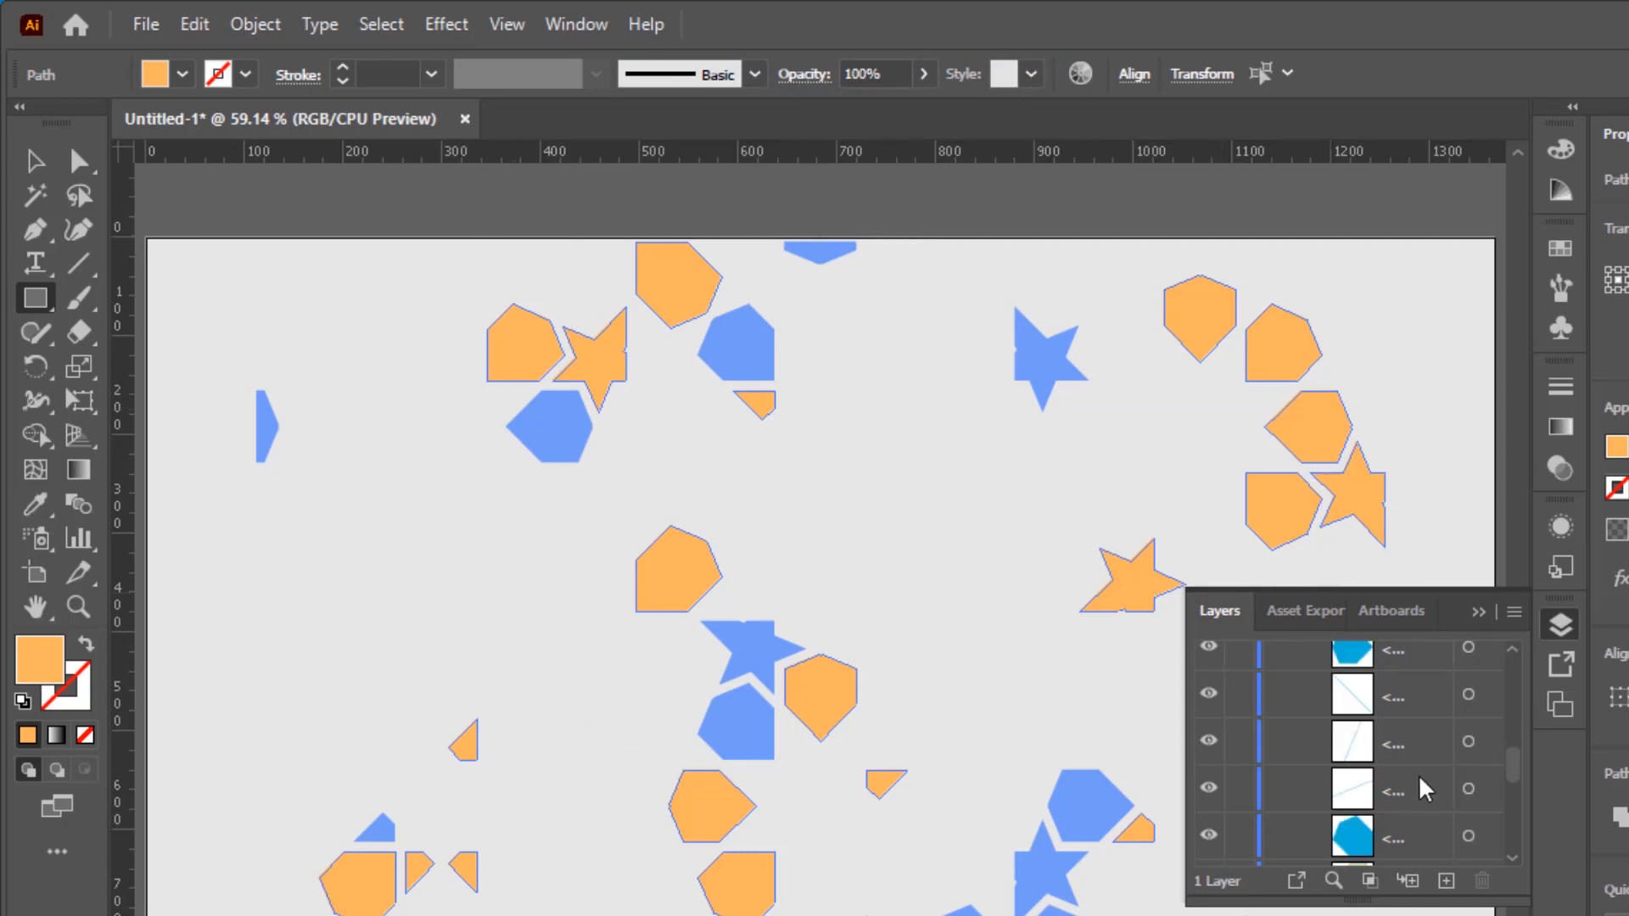
pyautogui.scroll(-3, 1426, 789)
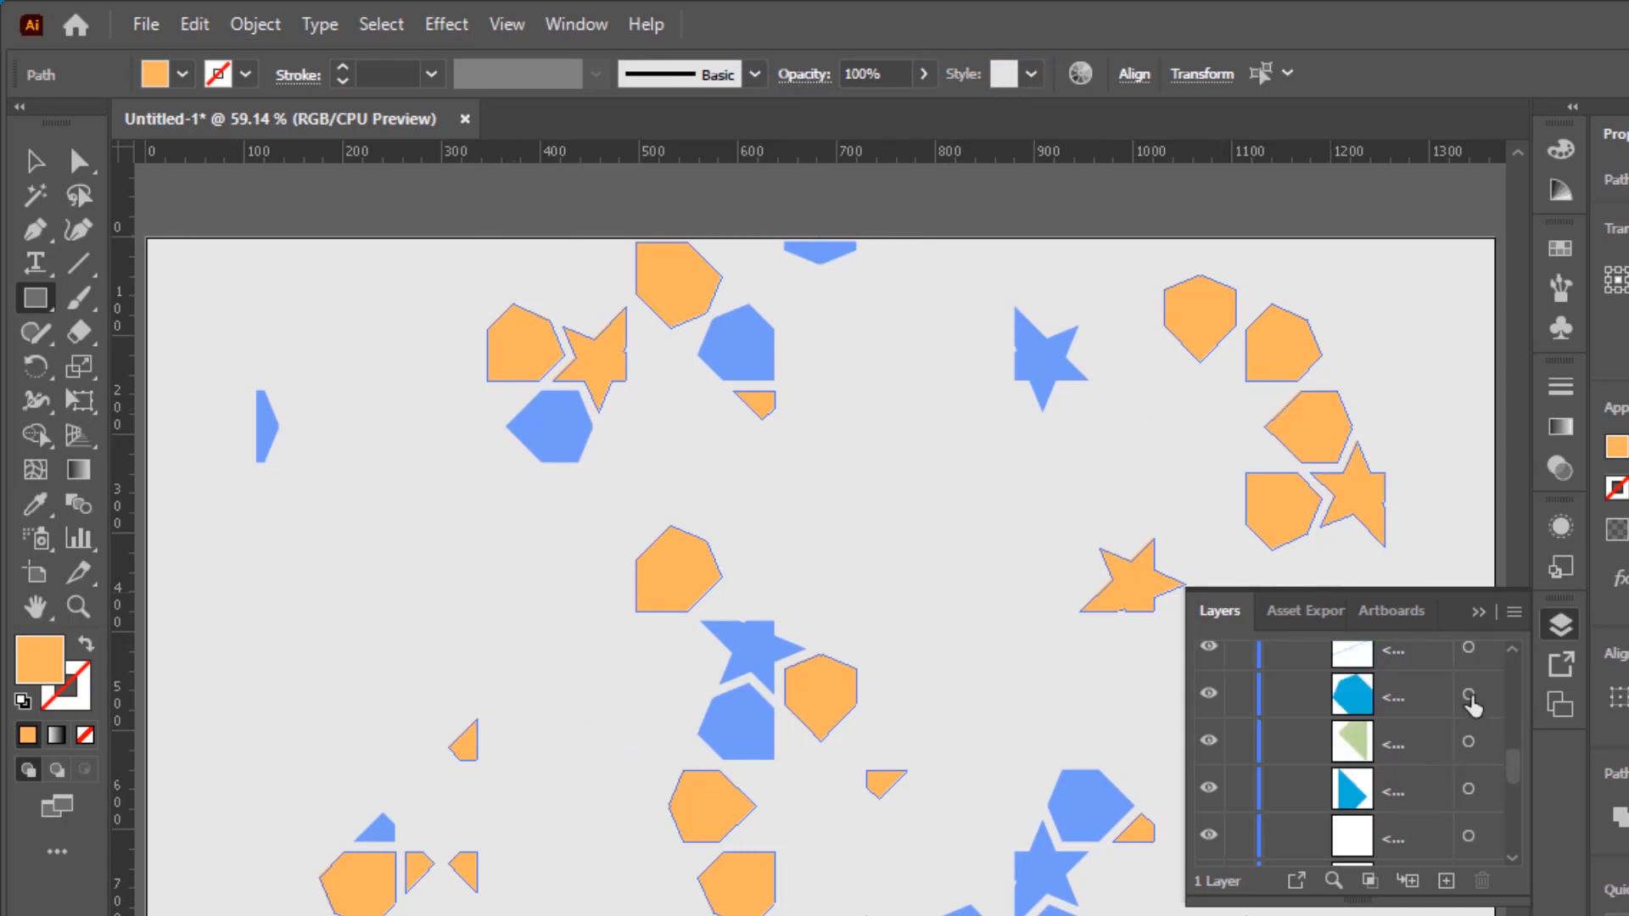
pyautogui.click(1469, 695)
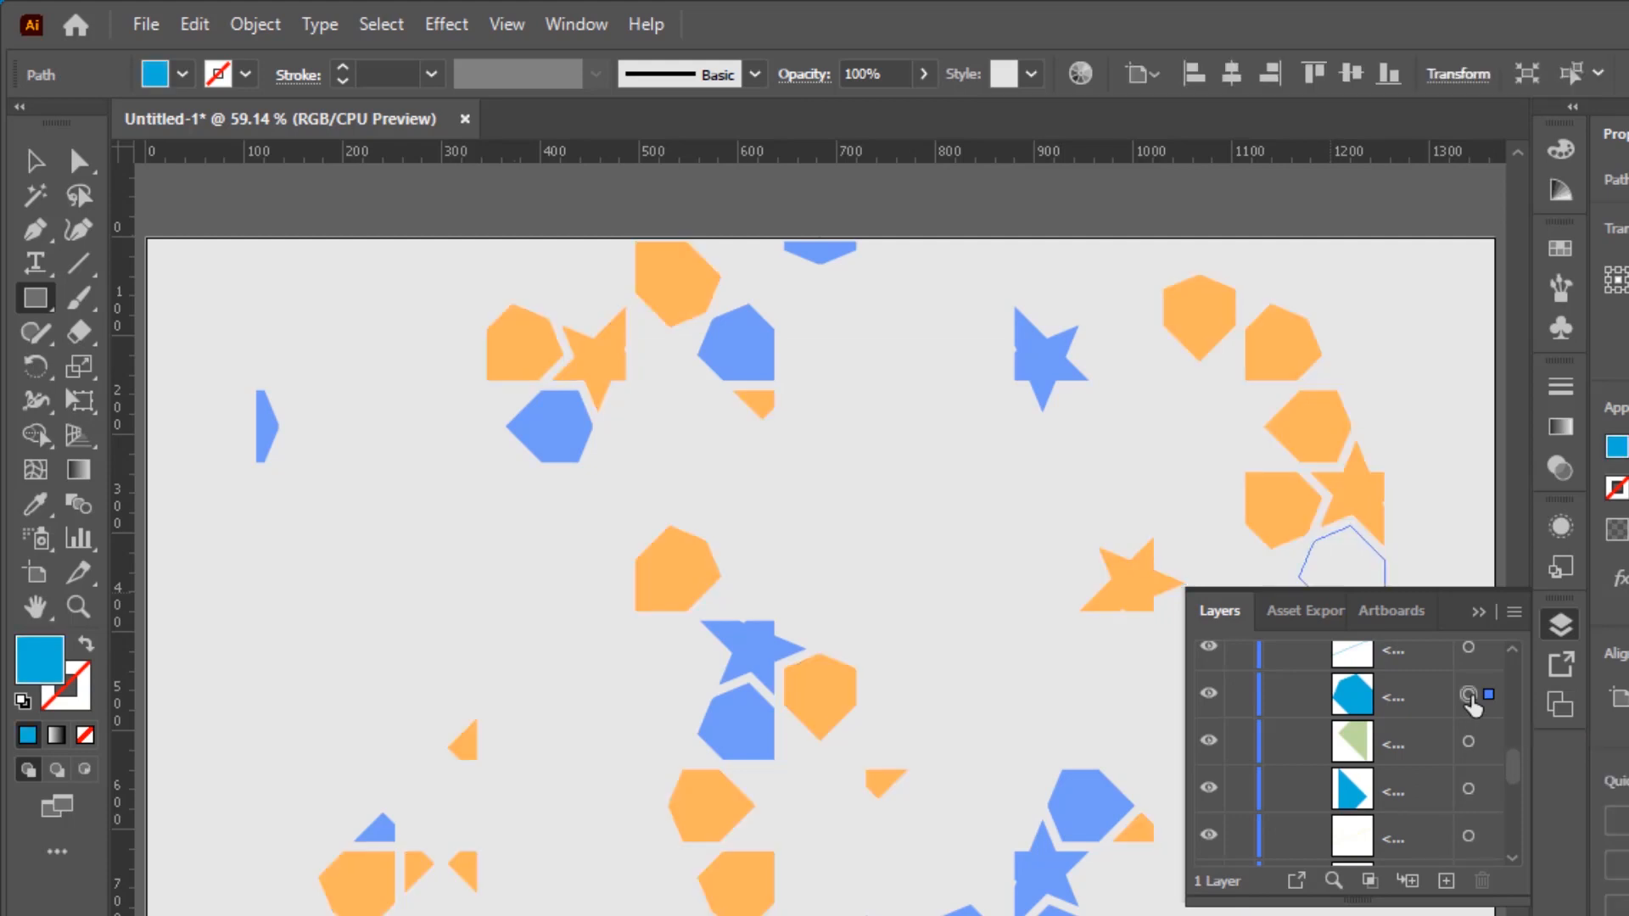
pyautogui.click(374, 25)
pyautogui.moveTo(472, 298)
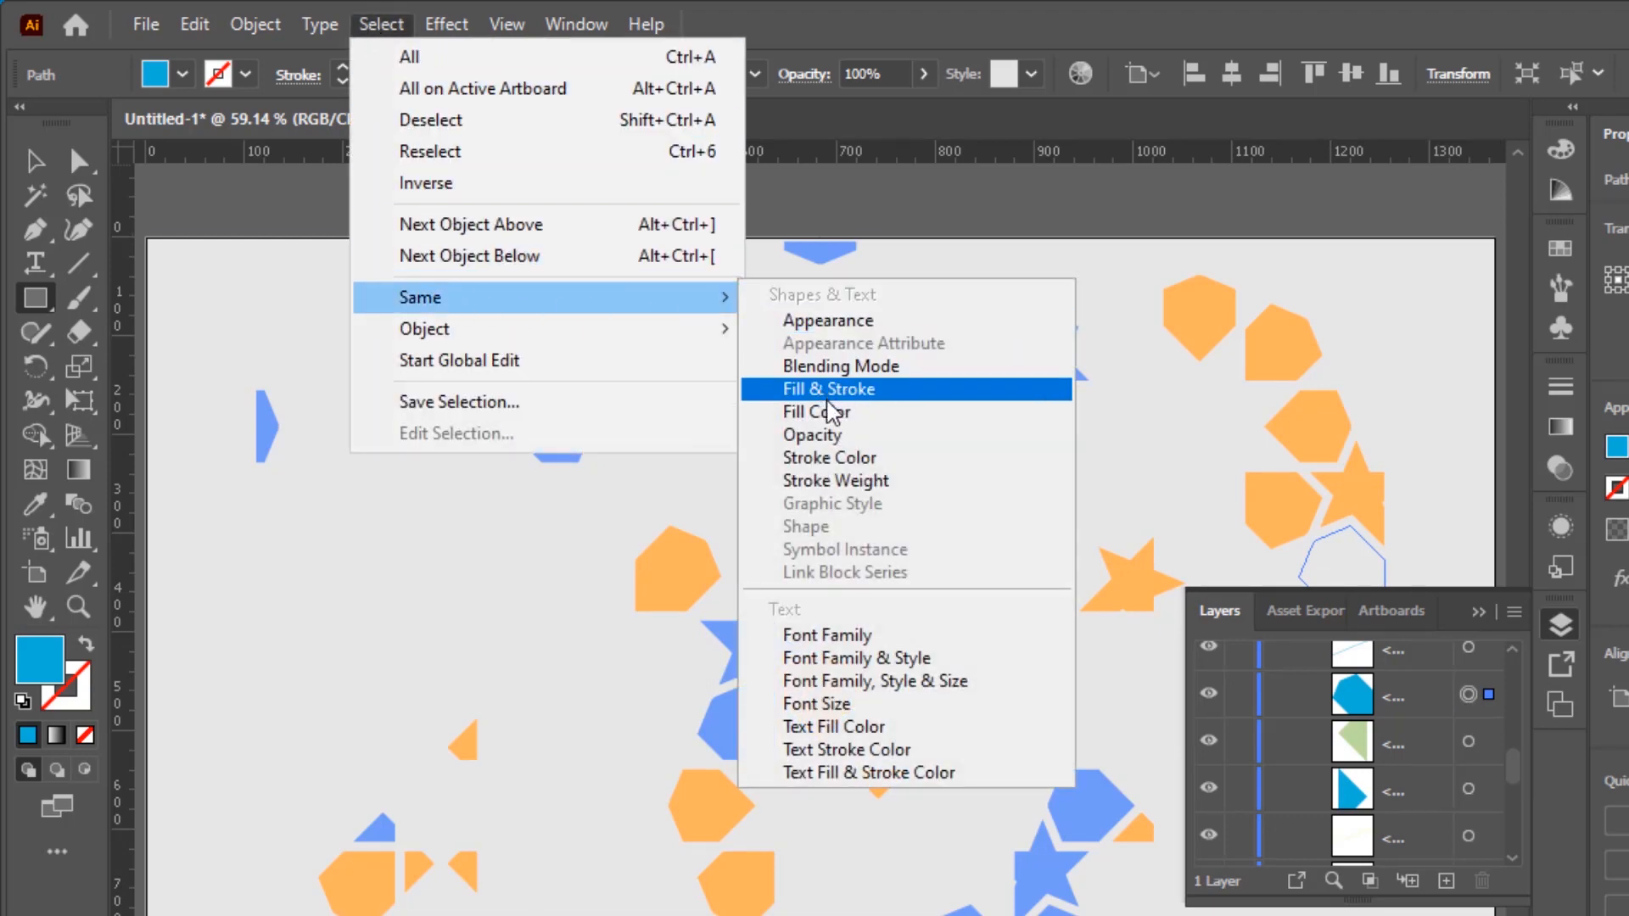
pyautogui.click(844, 413)
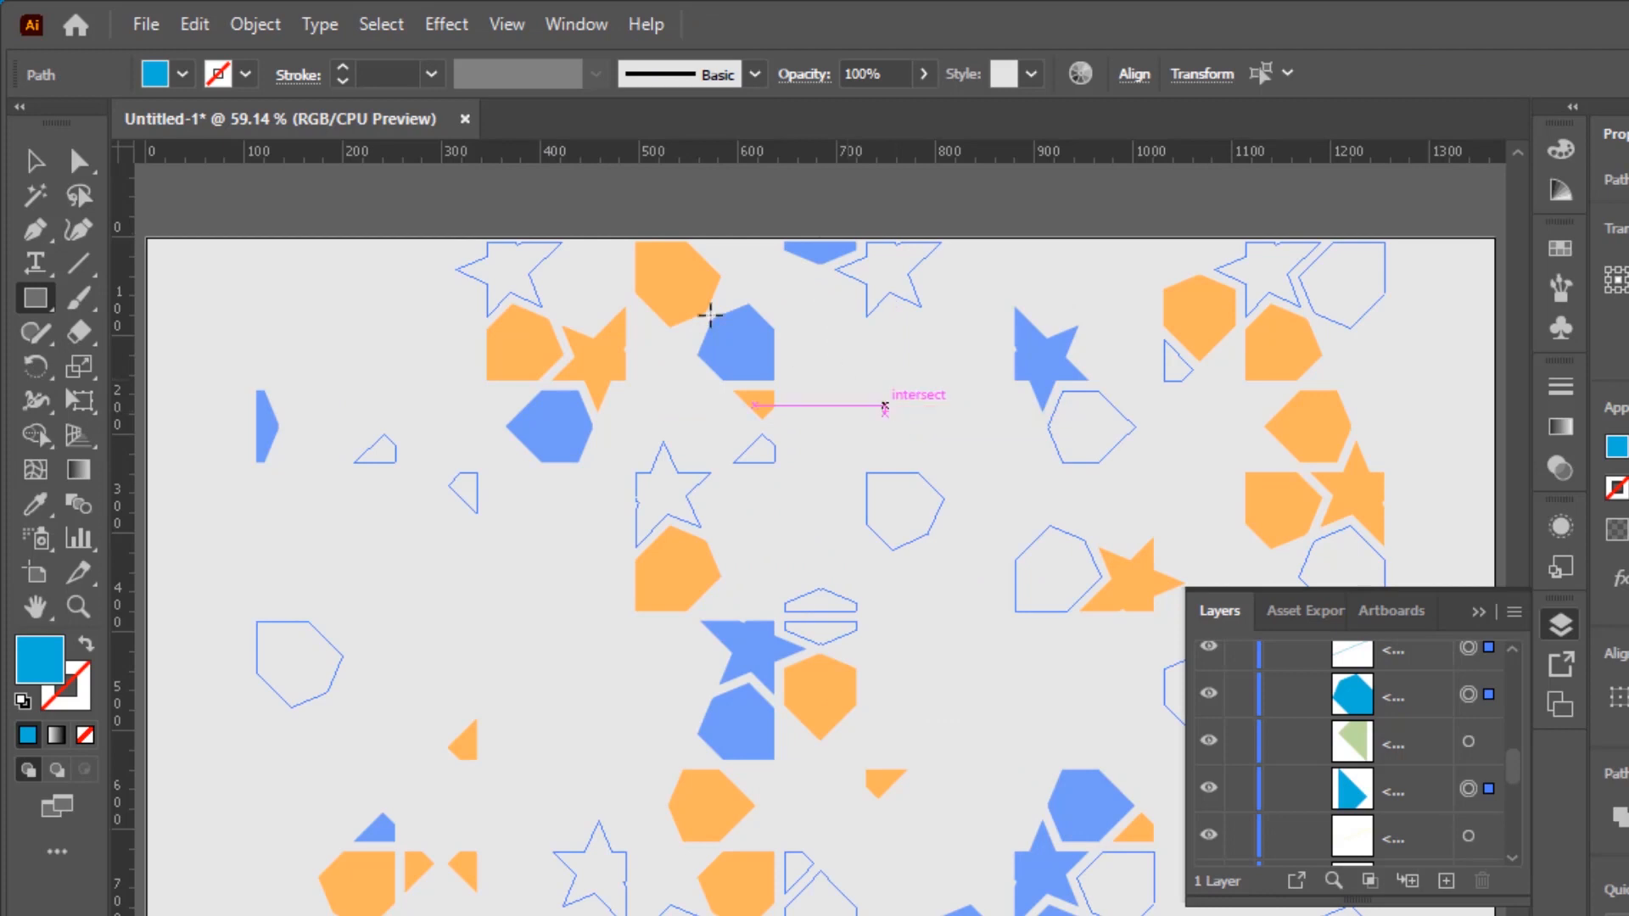
pyautogui.click(251, 34)
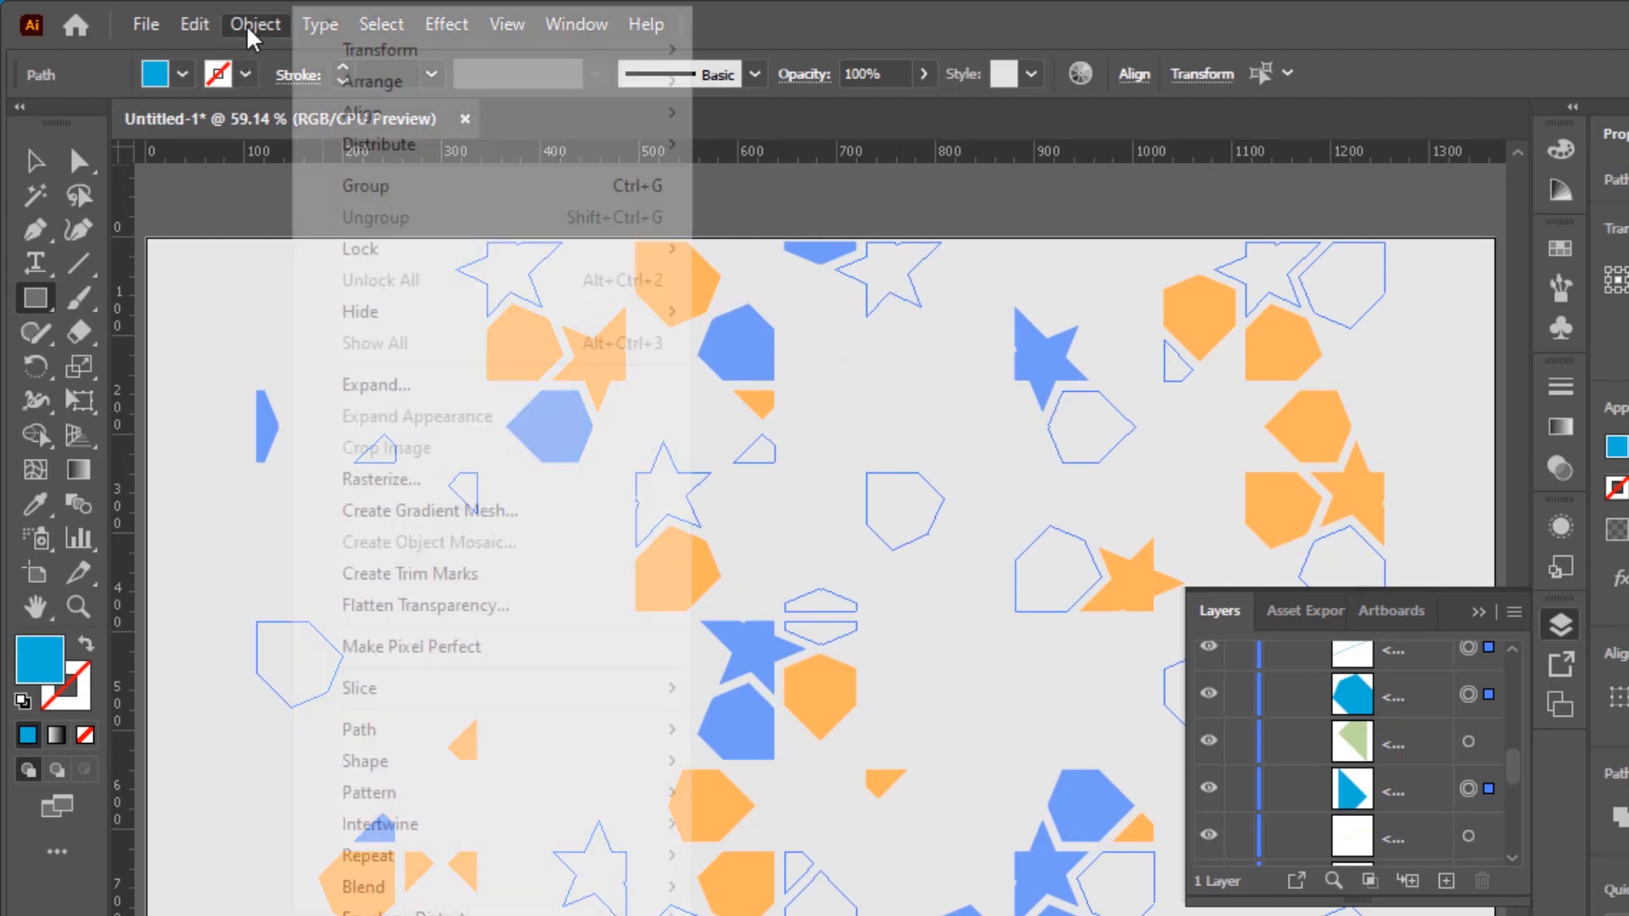
pyautogui.moveTo(437, 82)
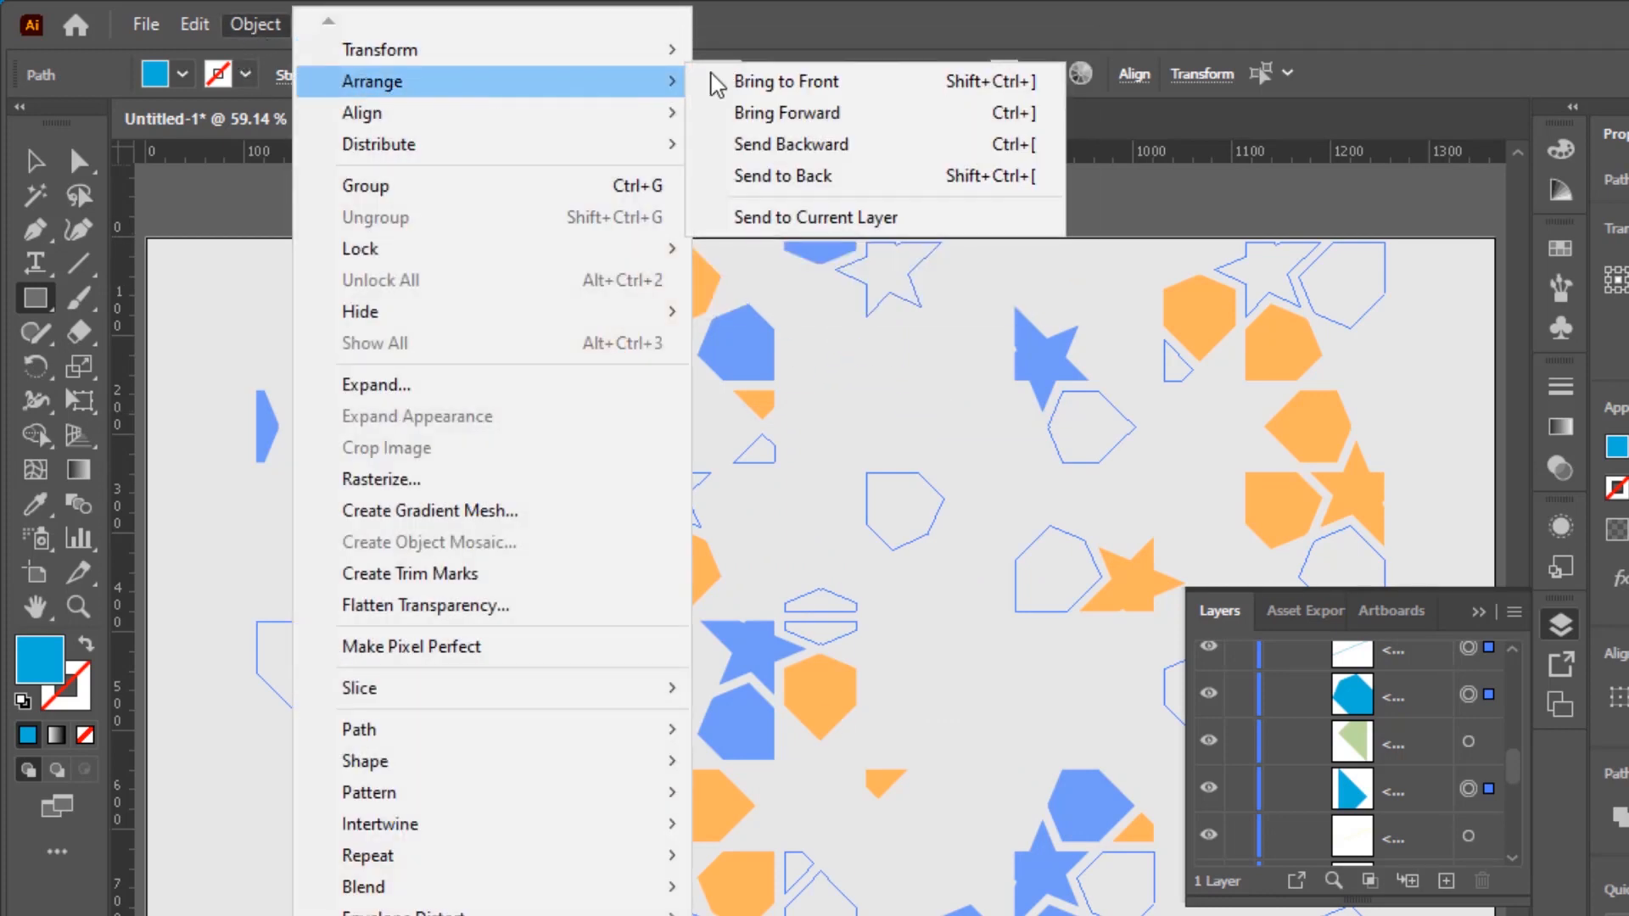
pyautogui.click(877, 87)
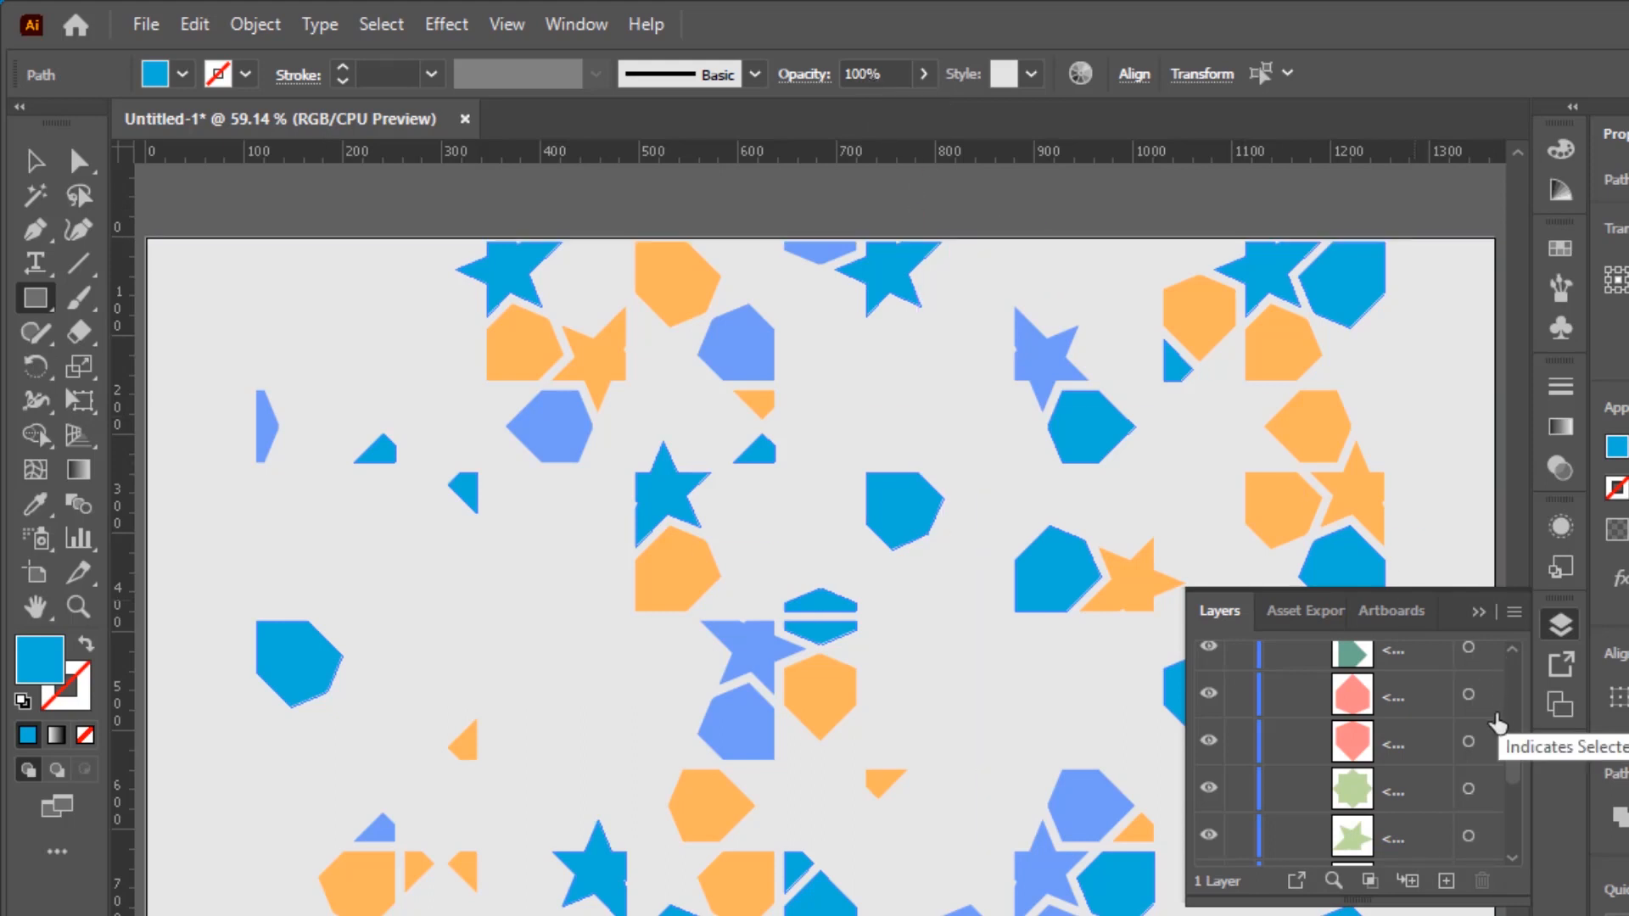
# Step: Target a light green tile in the layer list, select all objects with the same fill color, and bring them to the front
pyautogui.scroll(-3, 1497, 721)
pyautogui.scroll(-8, 1495, 738)
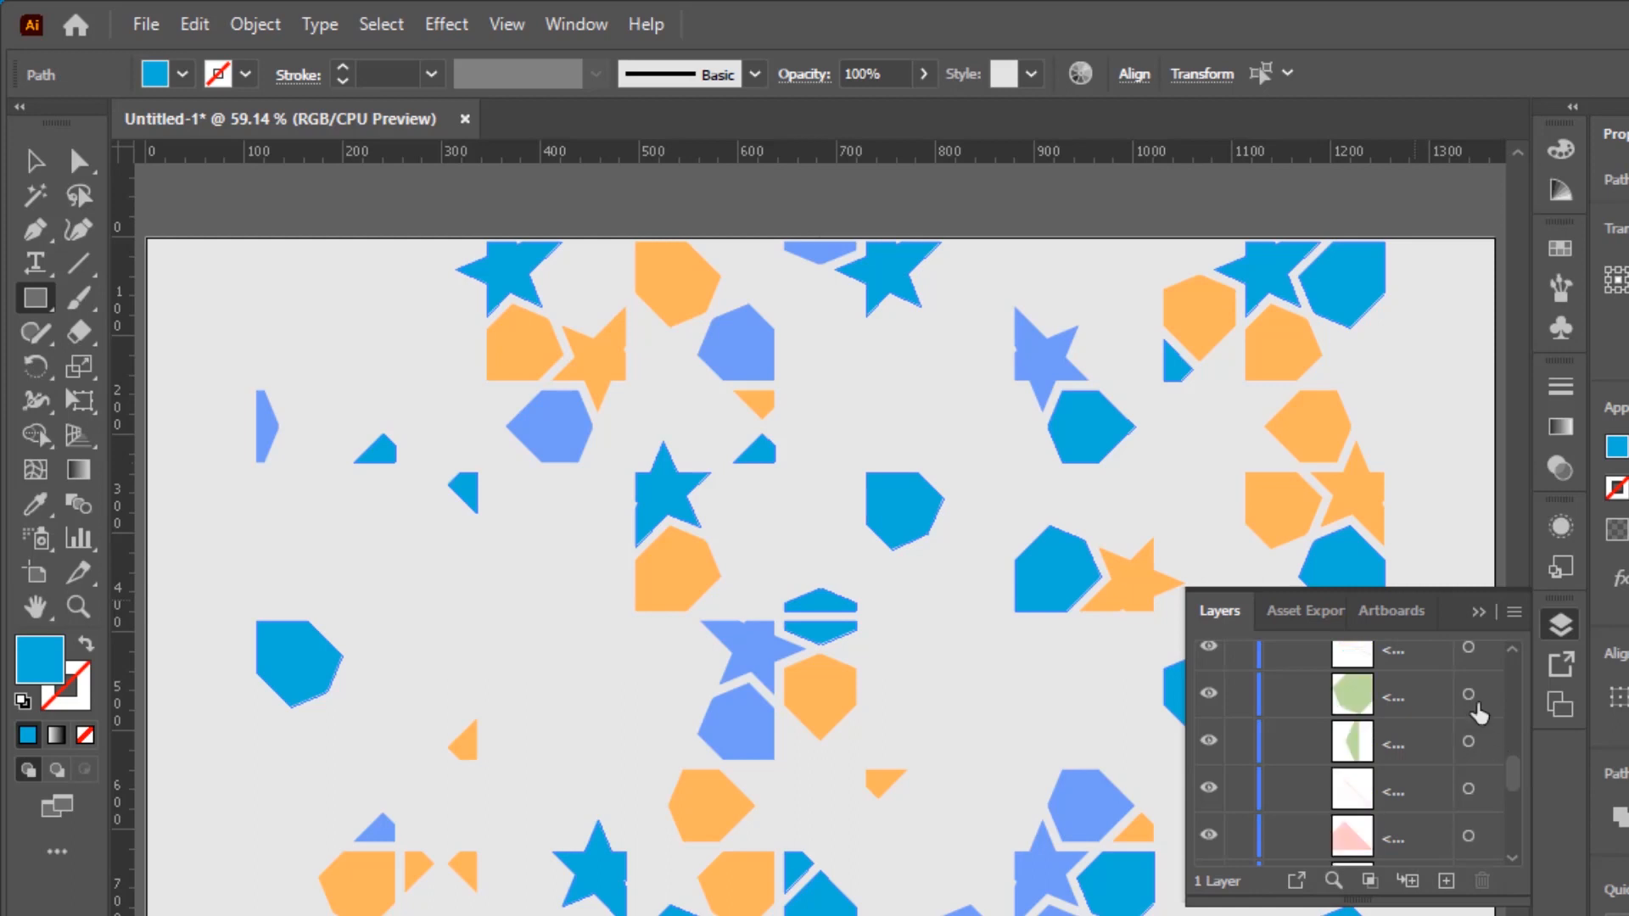
pyautogui.click(1468, 696)
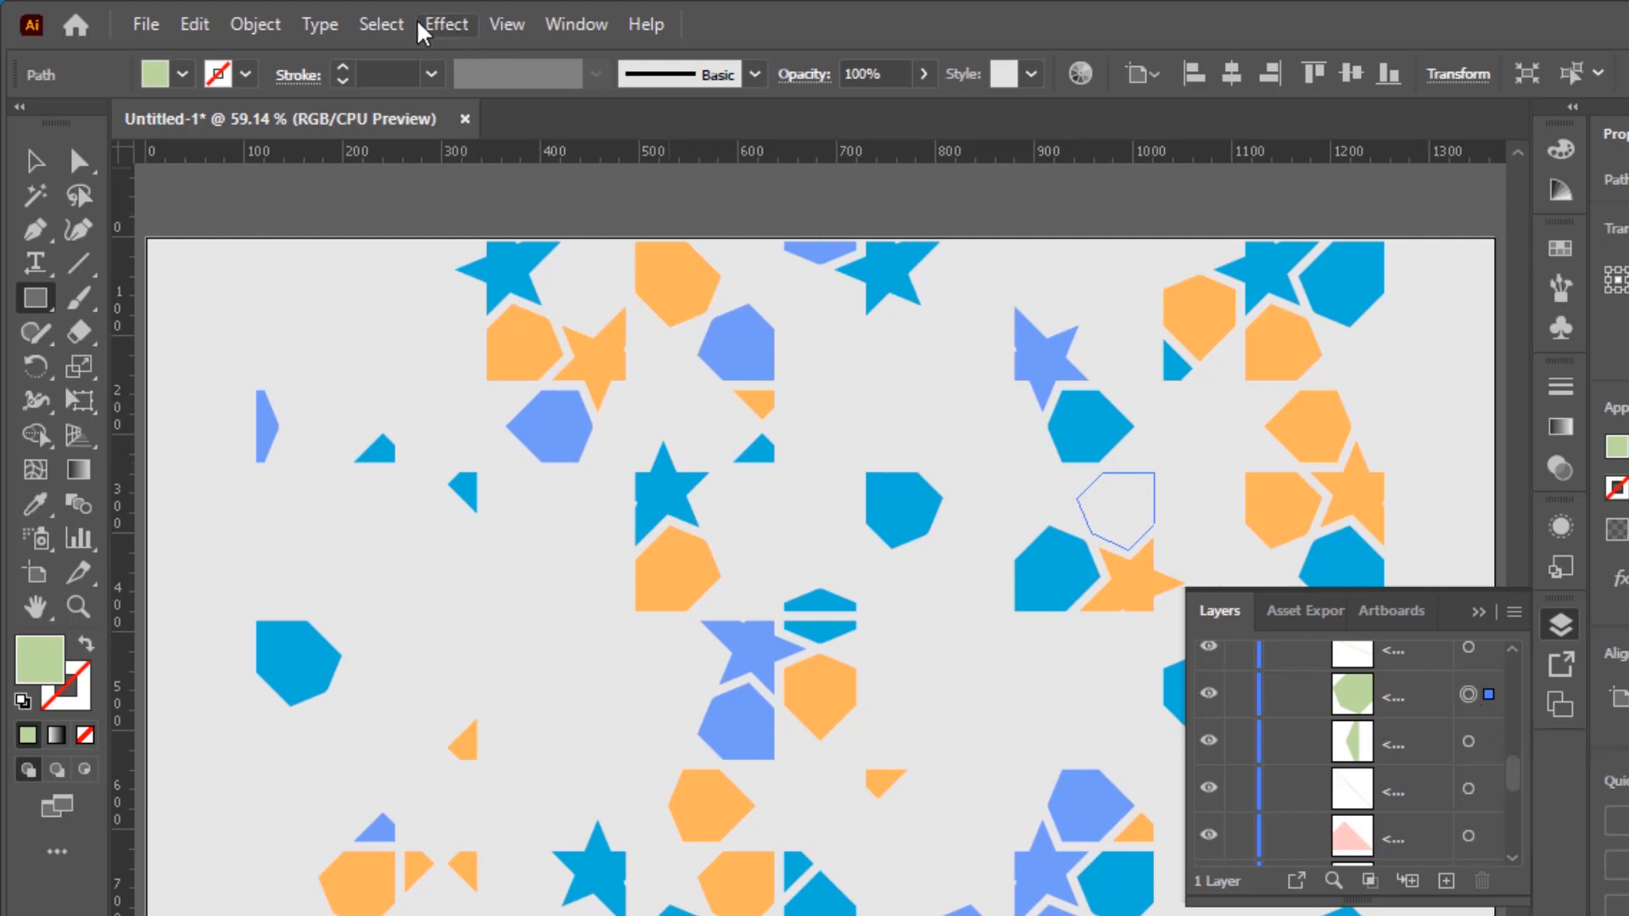
pyautogui.click(376, 35)
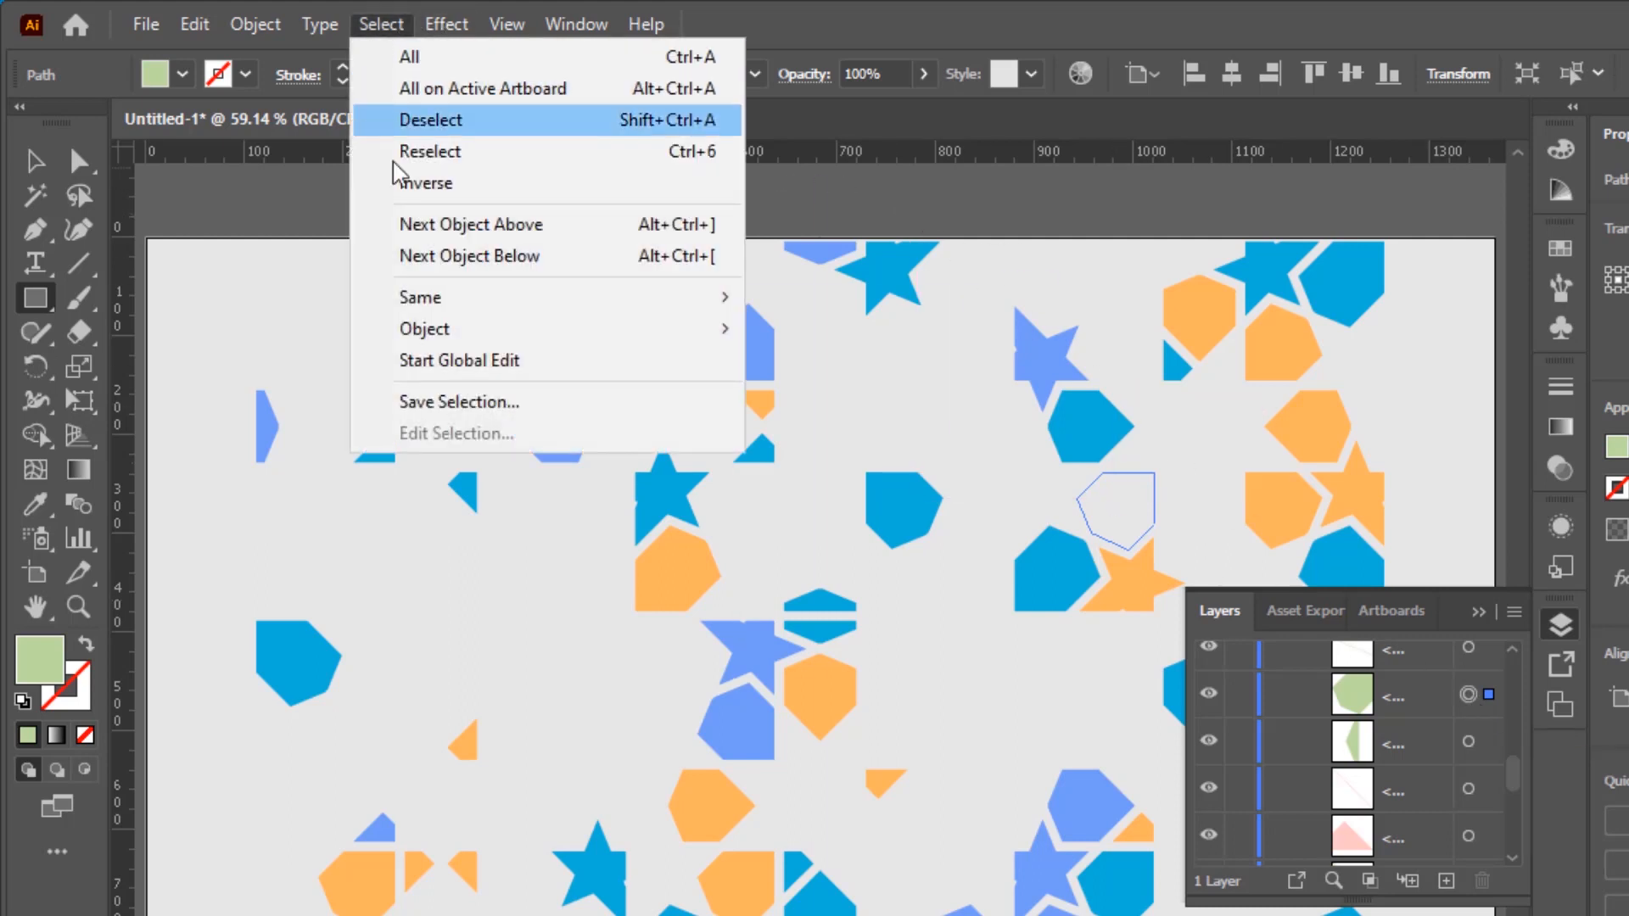
pyautogui.moveTo(428, 297)
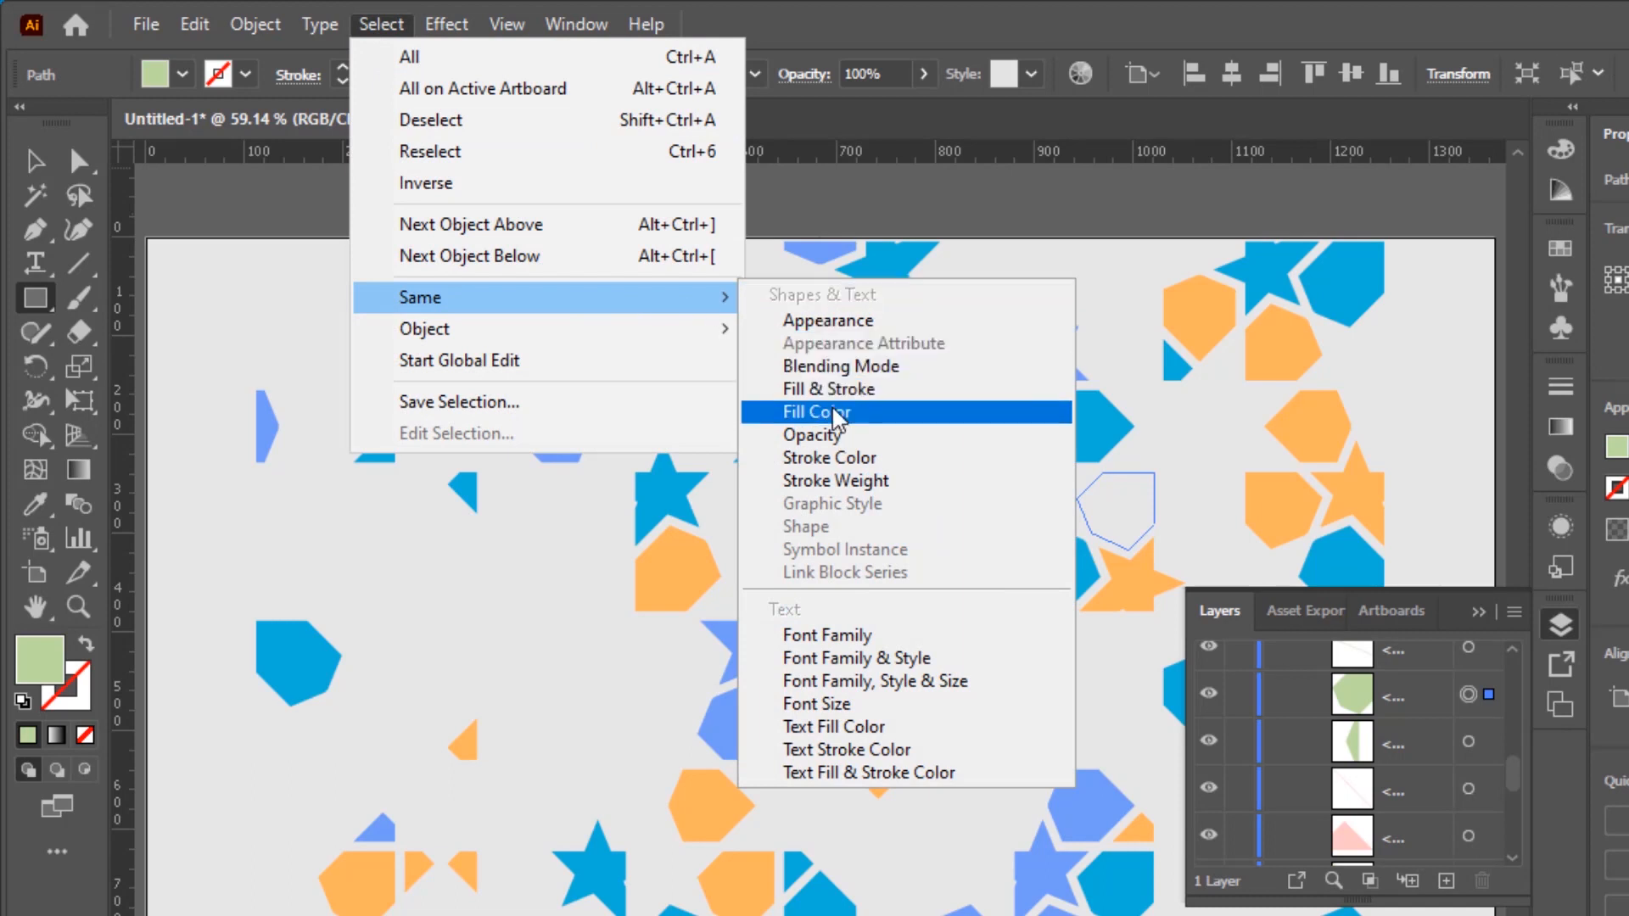
pyautogui.click(827, 412)
pyautogui.click(265, 28)
pyautogui.moveTo(354, 85)
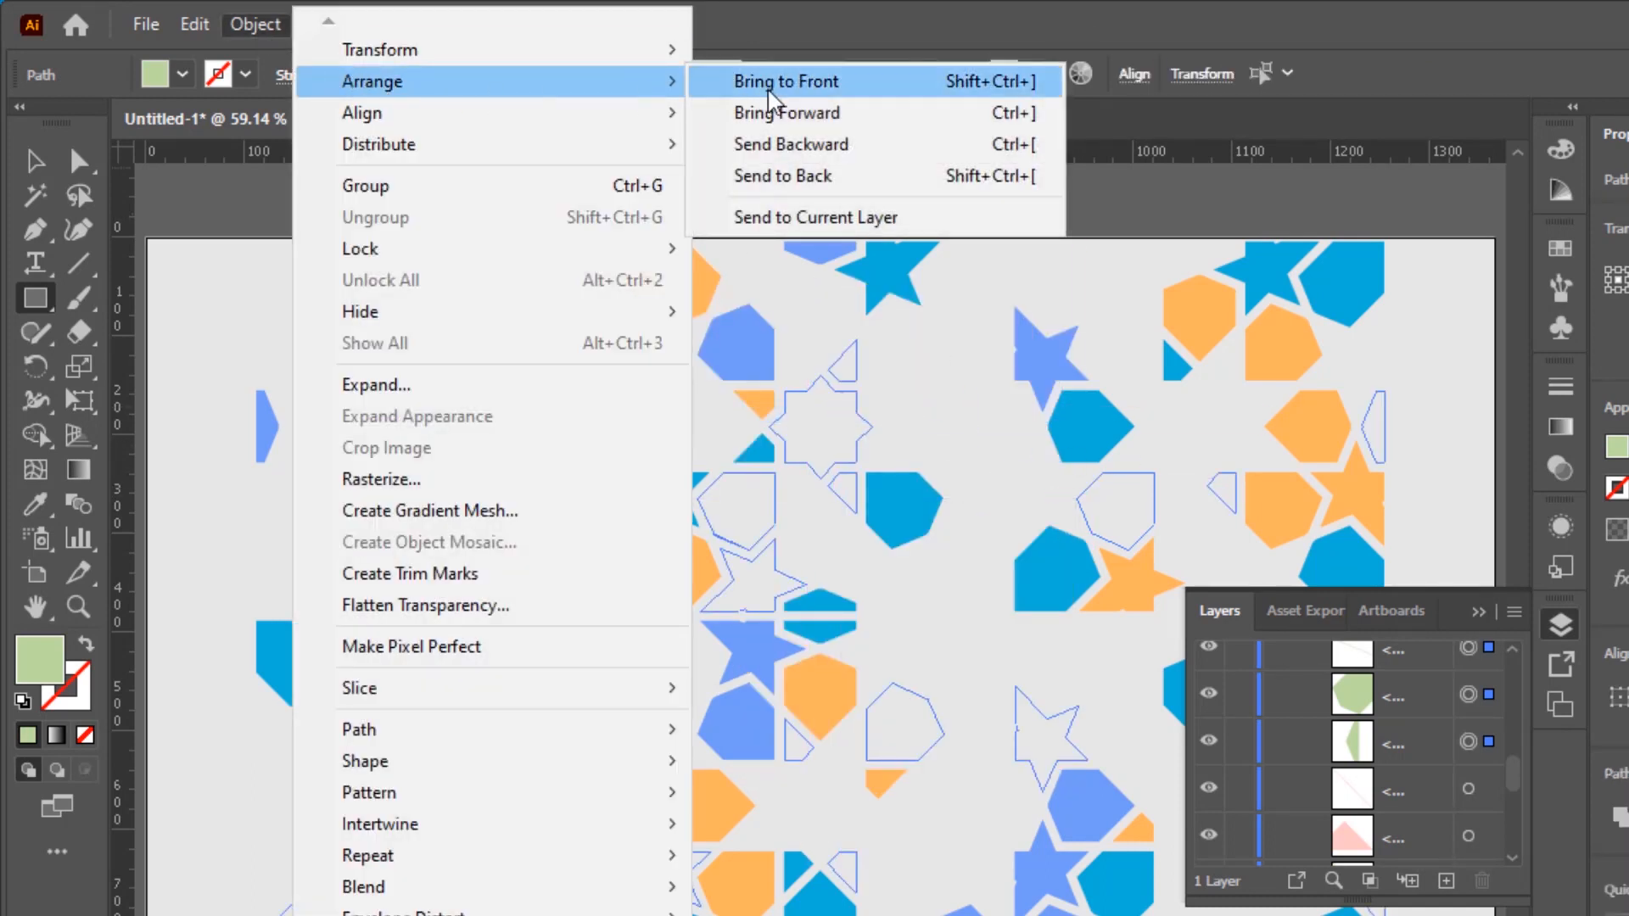
pyautogui.click(772, 82)
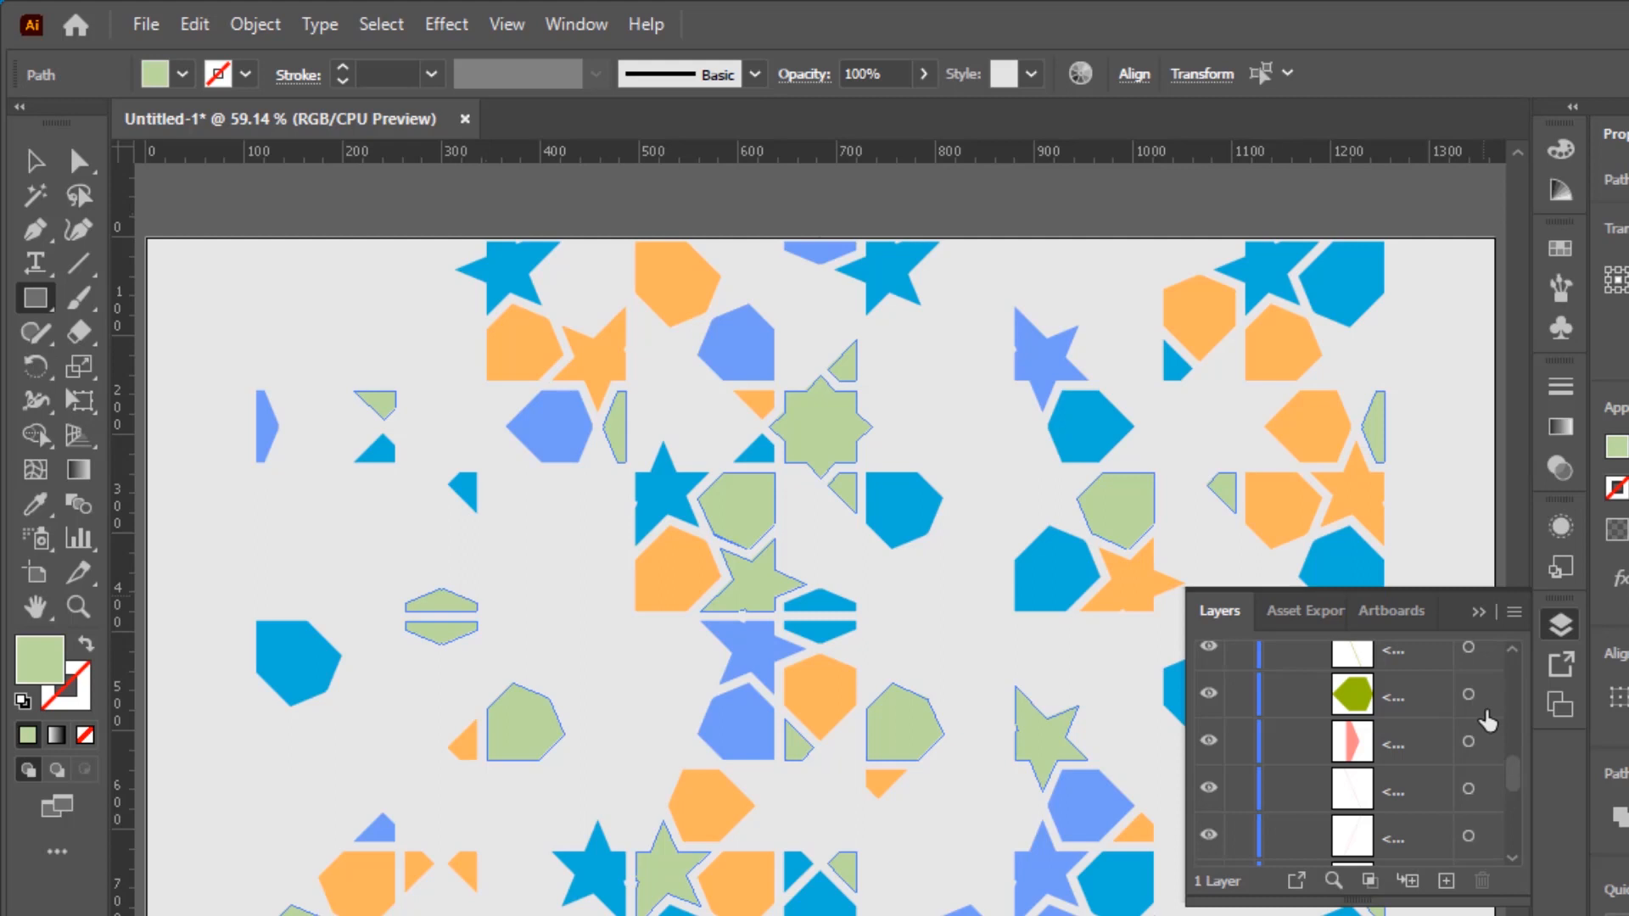
# Step: Target an olive green tile in the layer list, extend the selection to its fill color, and bring those tiles to the front
pyautogui.click(1468, 695)
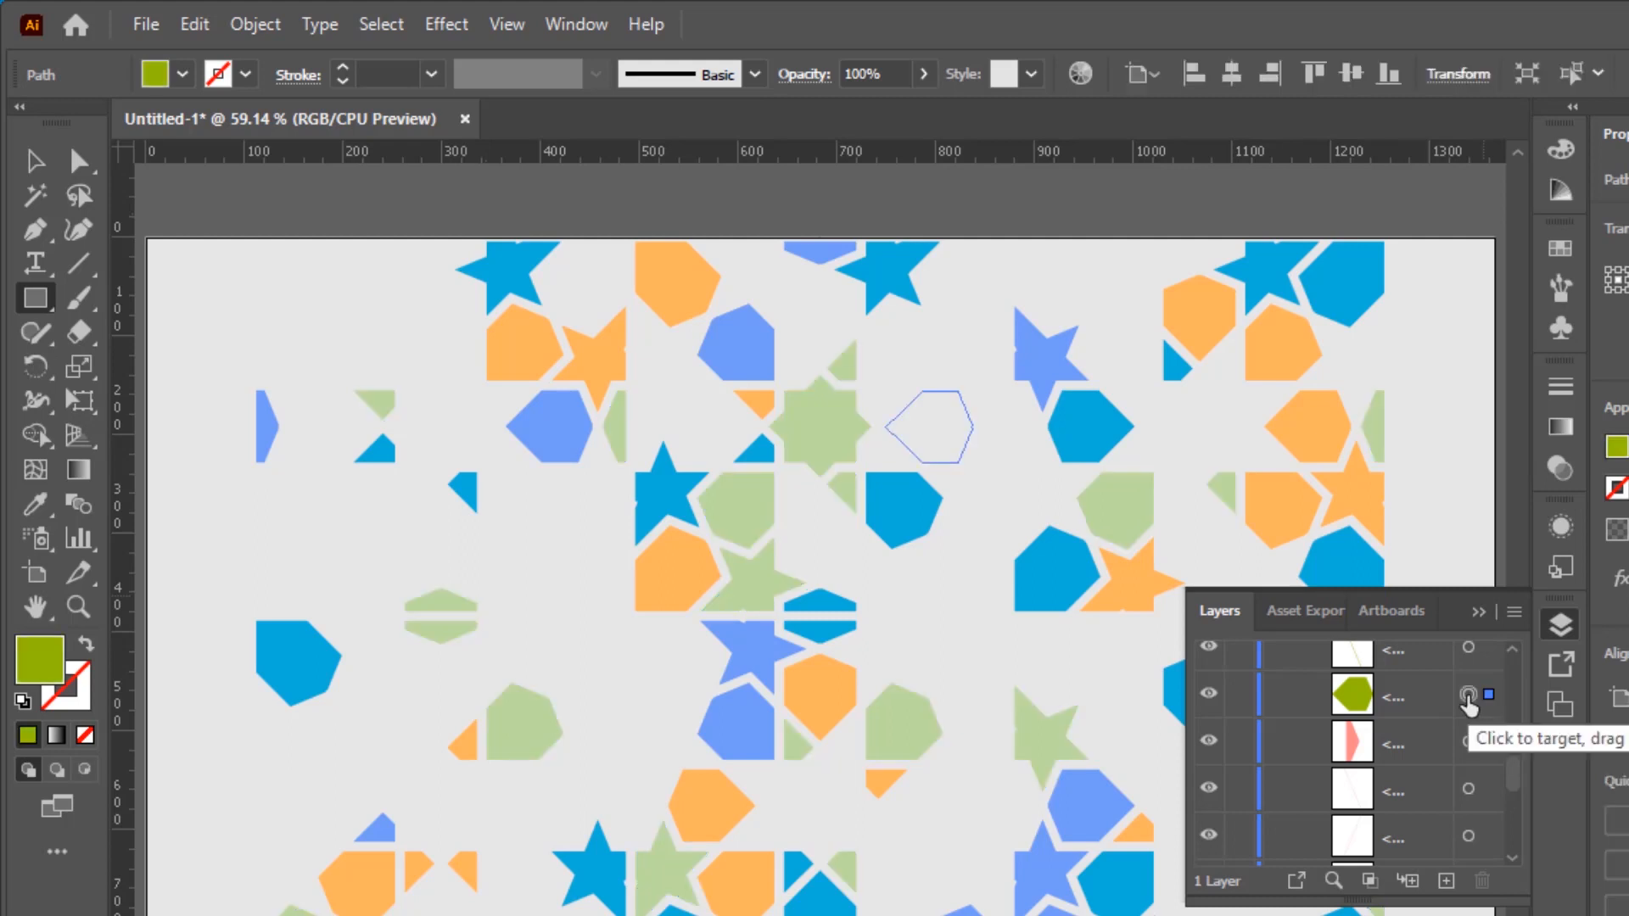
pyautogui.click(381, 26)
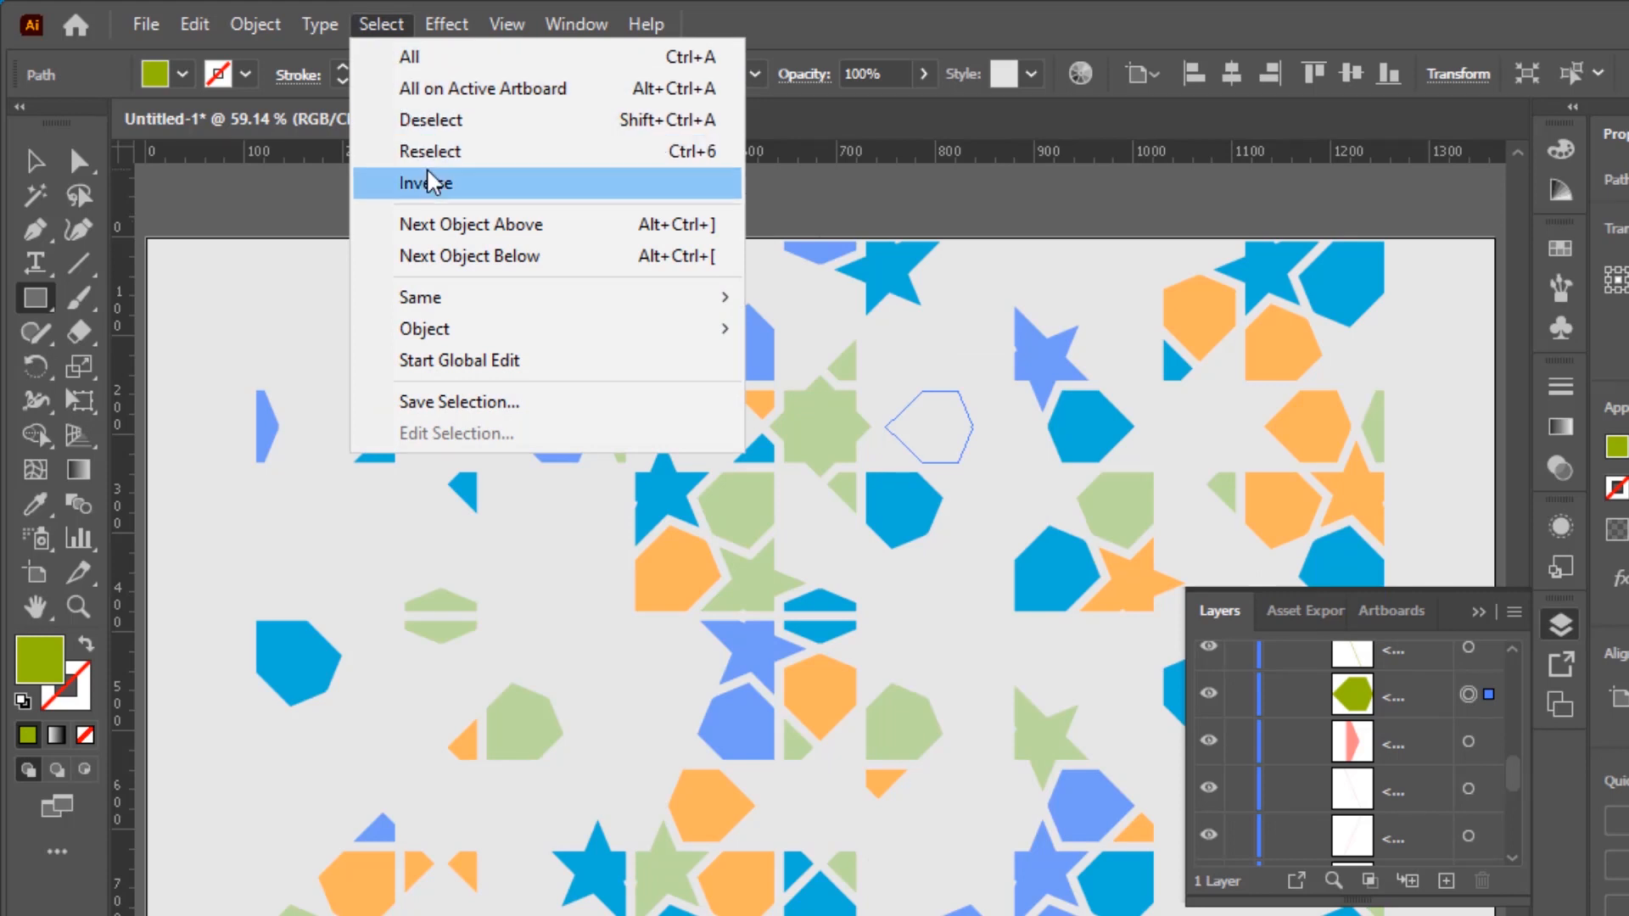
pyautogui.moveTo(462, 299)
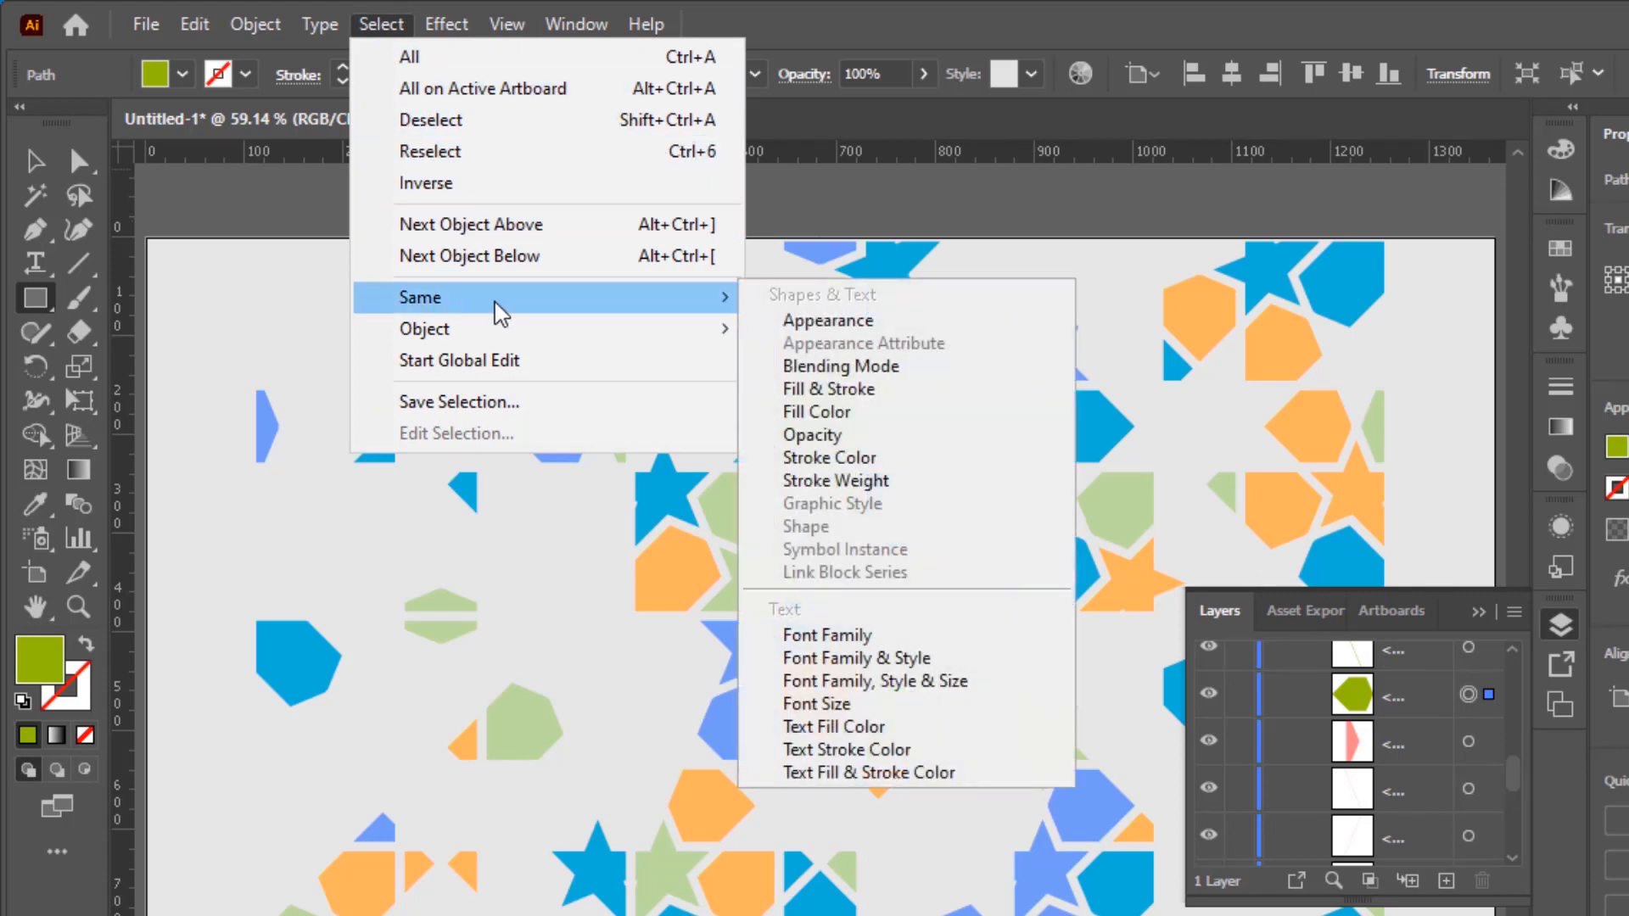
pyautogui.click(828, 412)
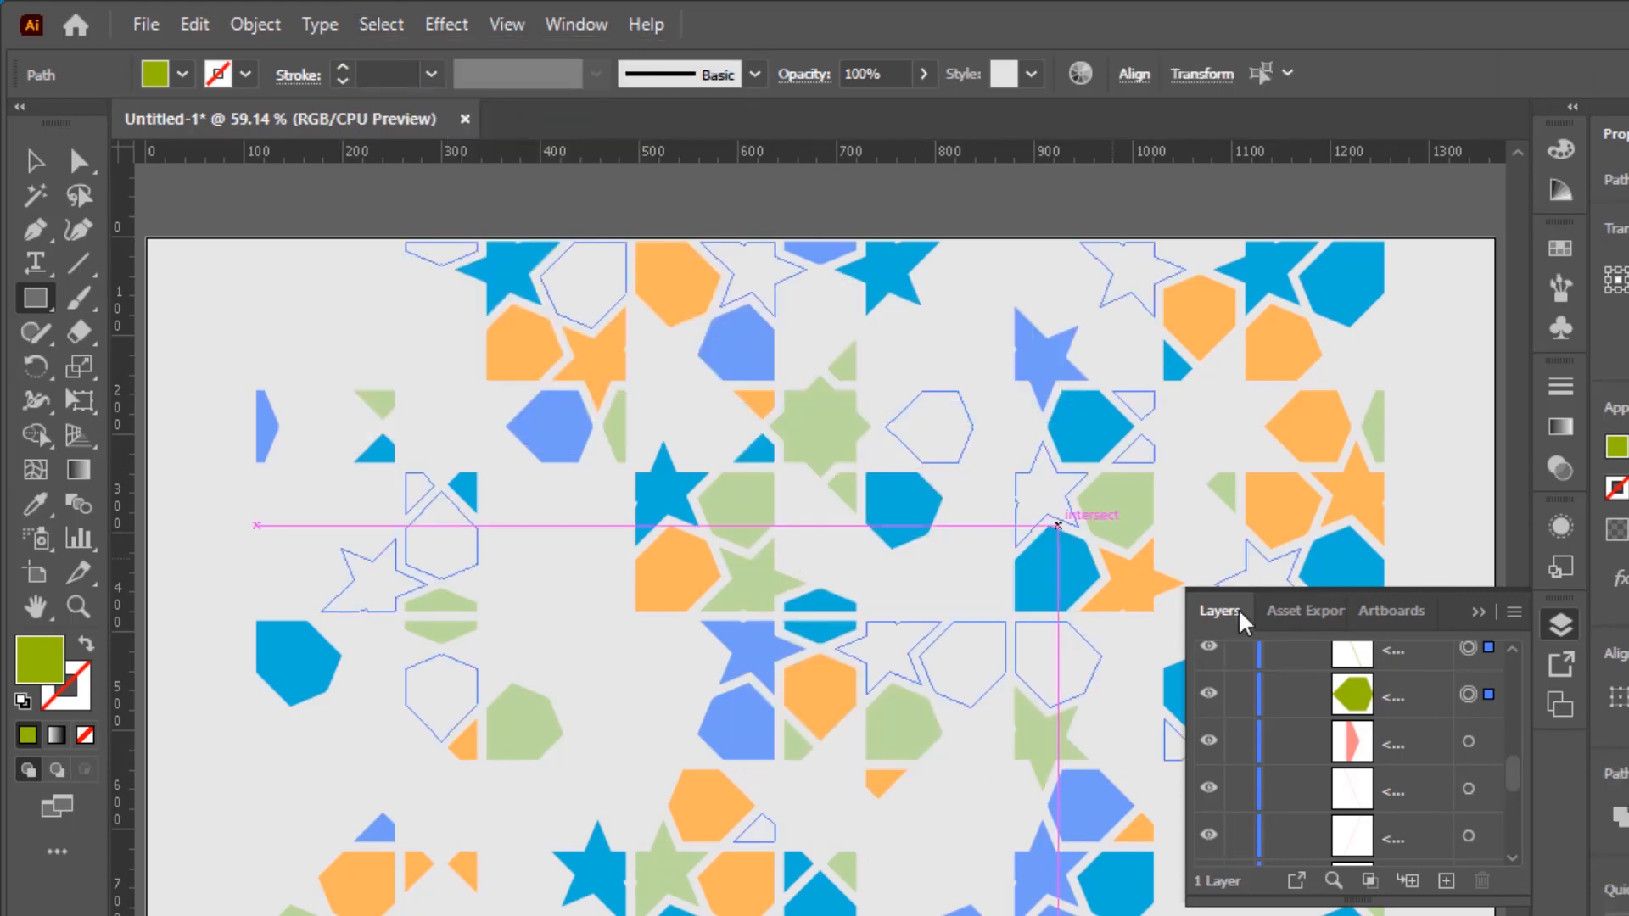
pyautogui.click(254, 34)
pyautogui.moveTo(447, 85)
pyautogui.click(821, 92)
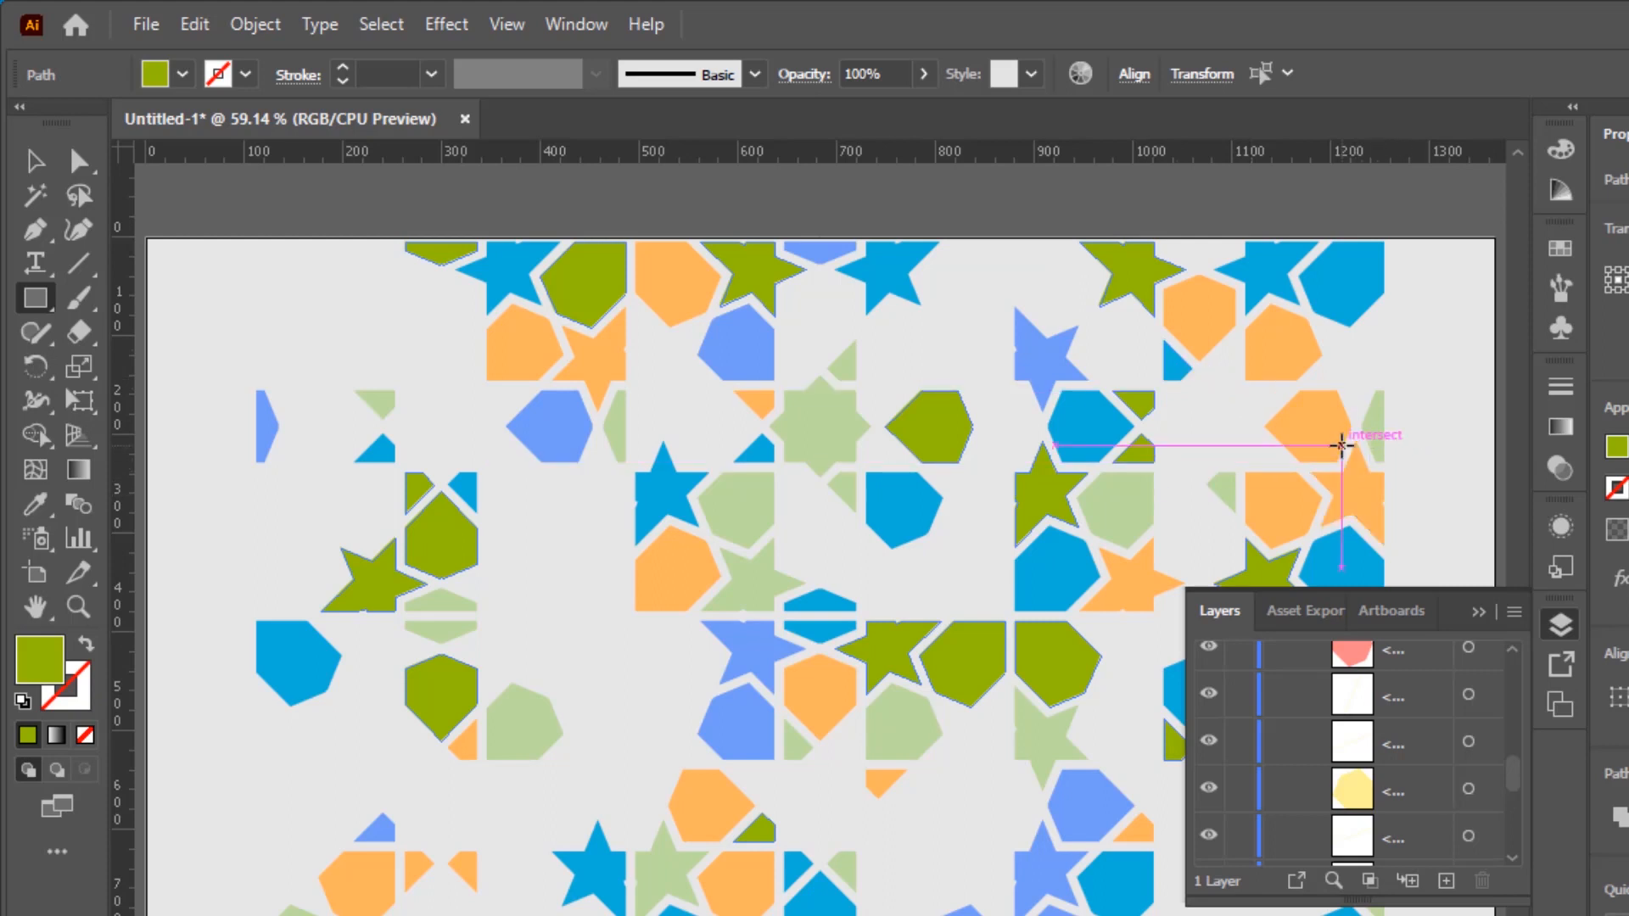
# Step: Target a turquoise tile in the layer list, select everything with the same fill color, and bring it all to the front
pyautogui.scroll(-3, 1424, 780)
pyautogui.scroll(3, 1424, 781)
pyautogui.scroll(-3, 1424, 780)
pyautogui.scroll(3, 1424, 781)
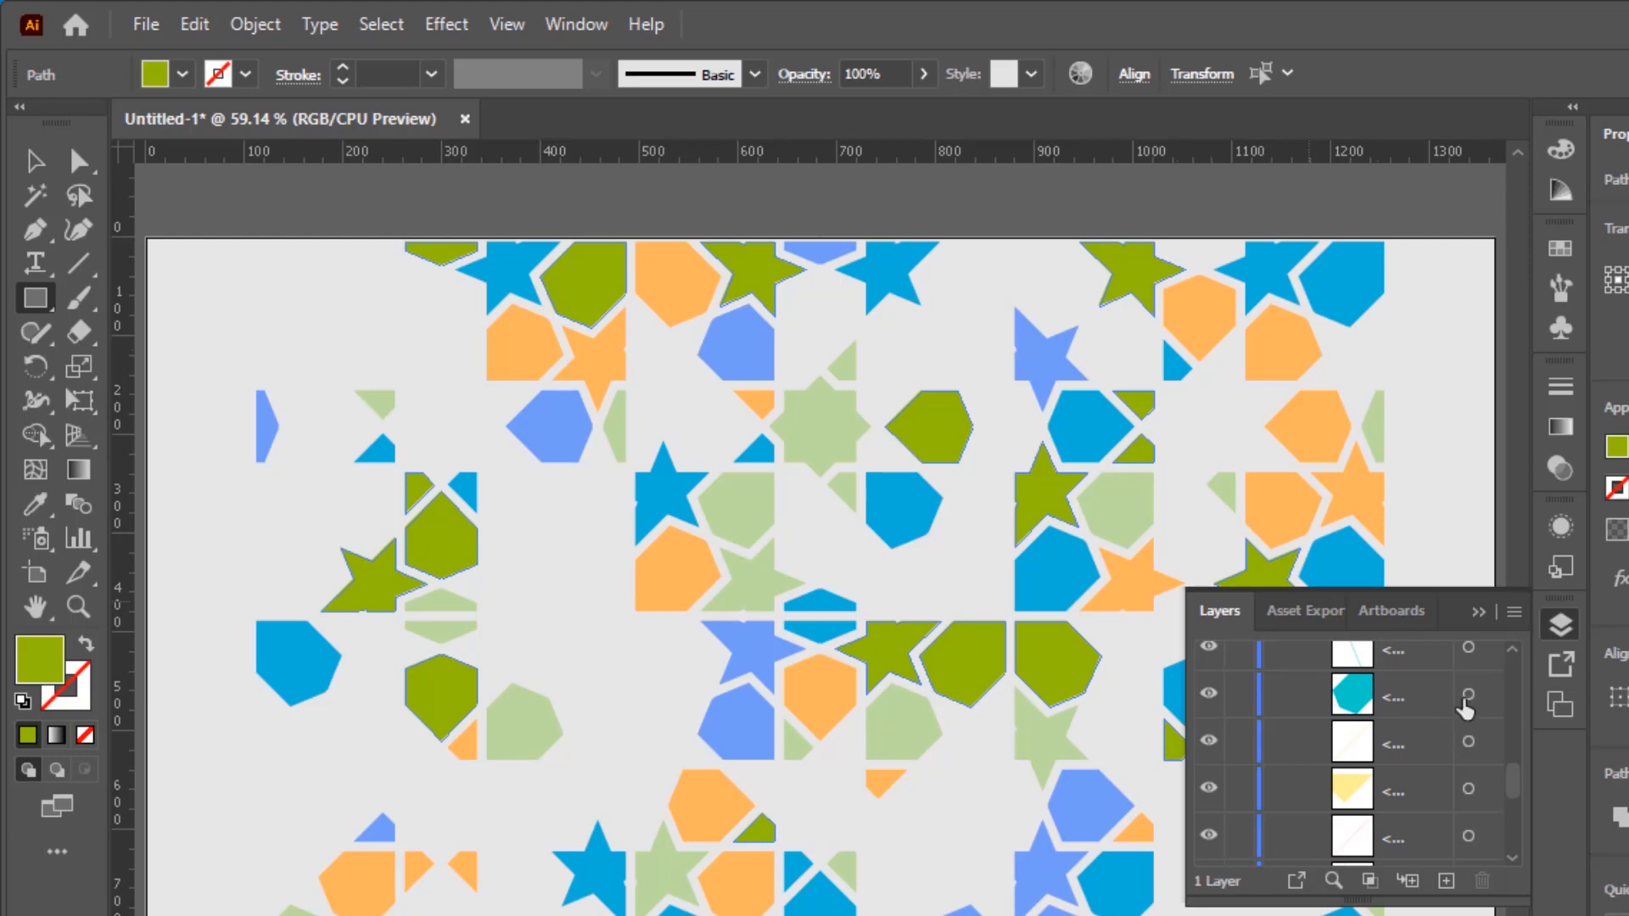
pyautogui.click(1467, 694)
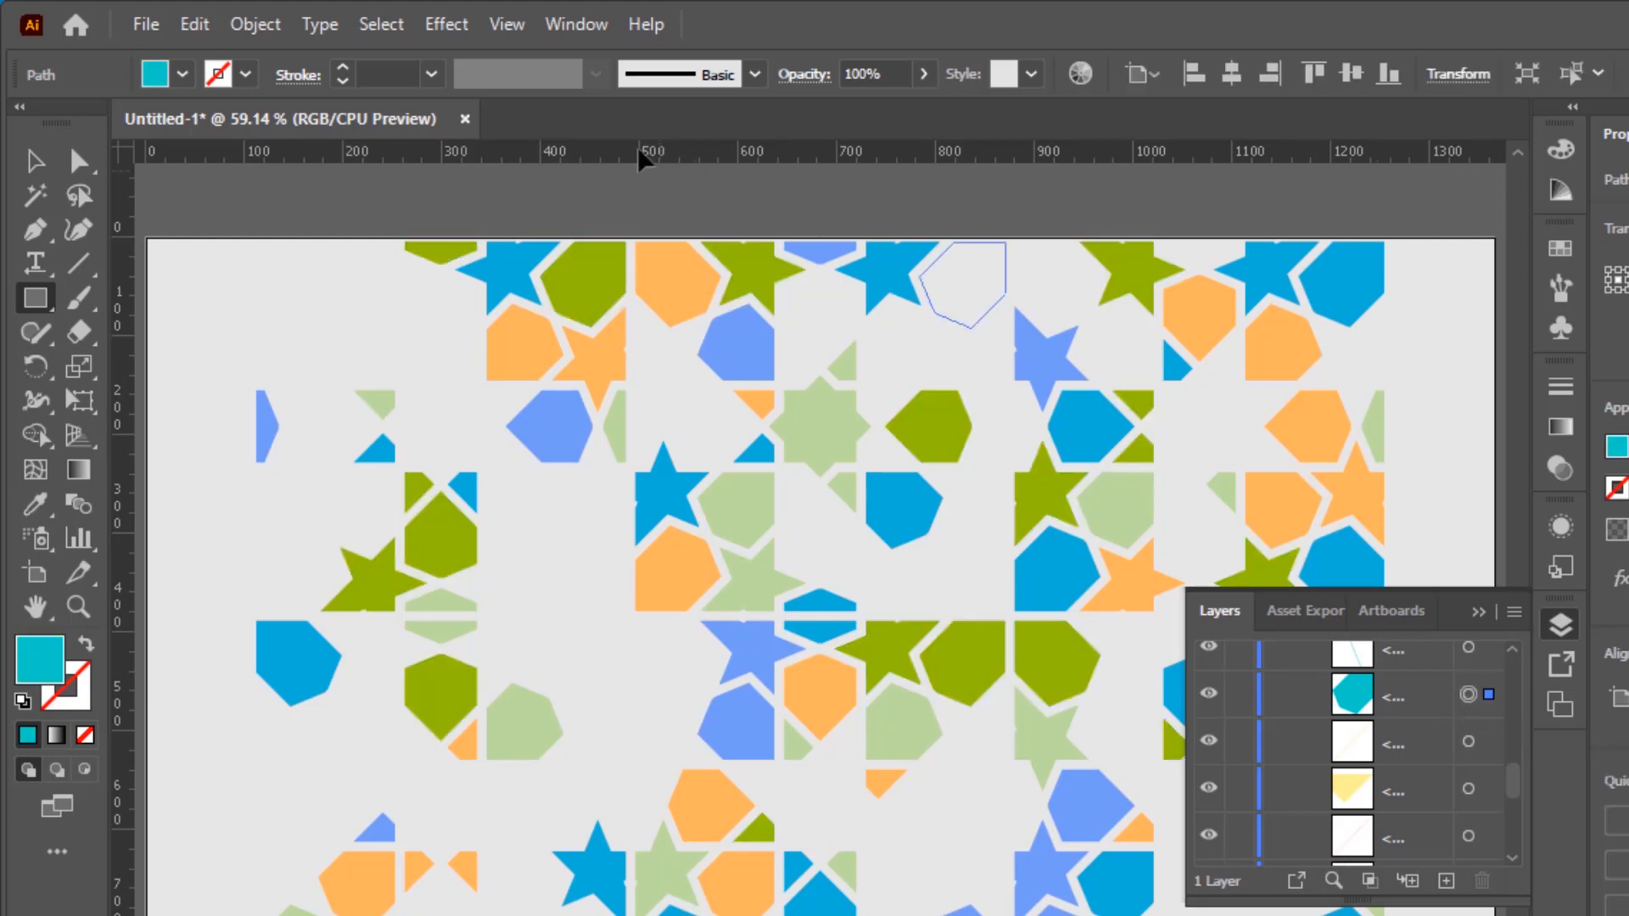
pyautogui.click(376, 26)
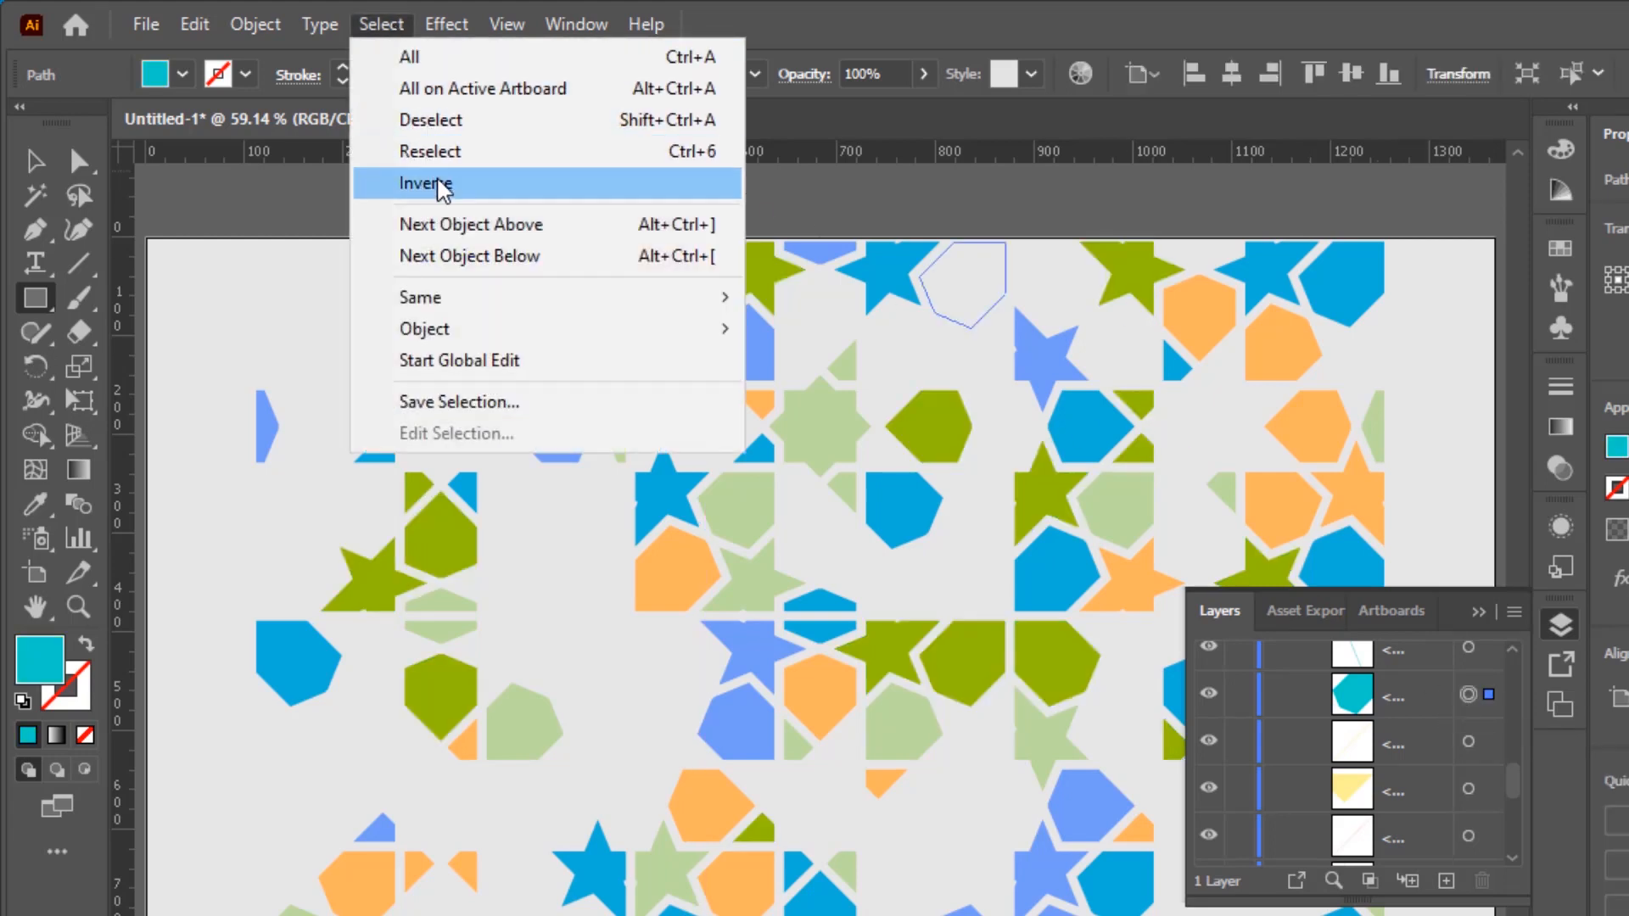
pyautogui.moveTo(626, 302)
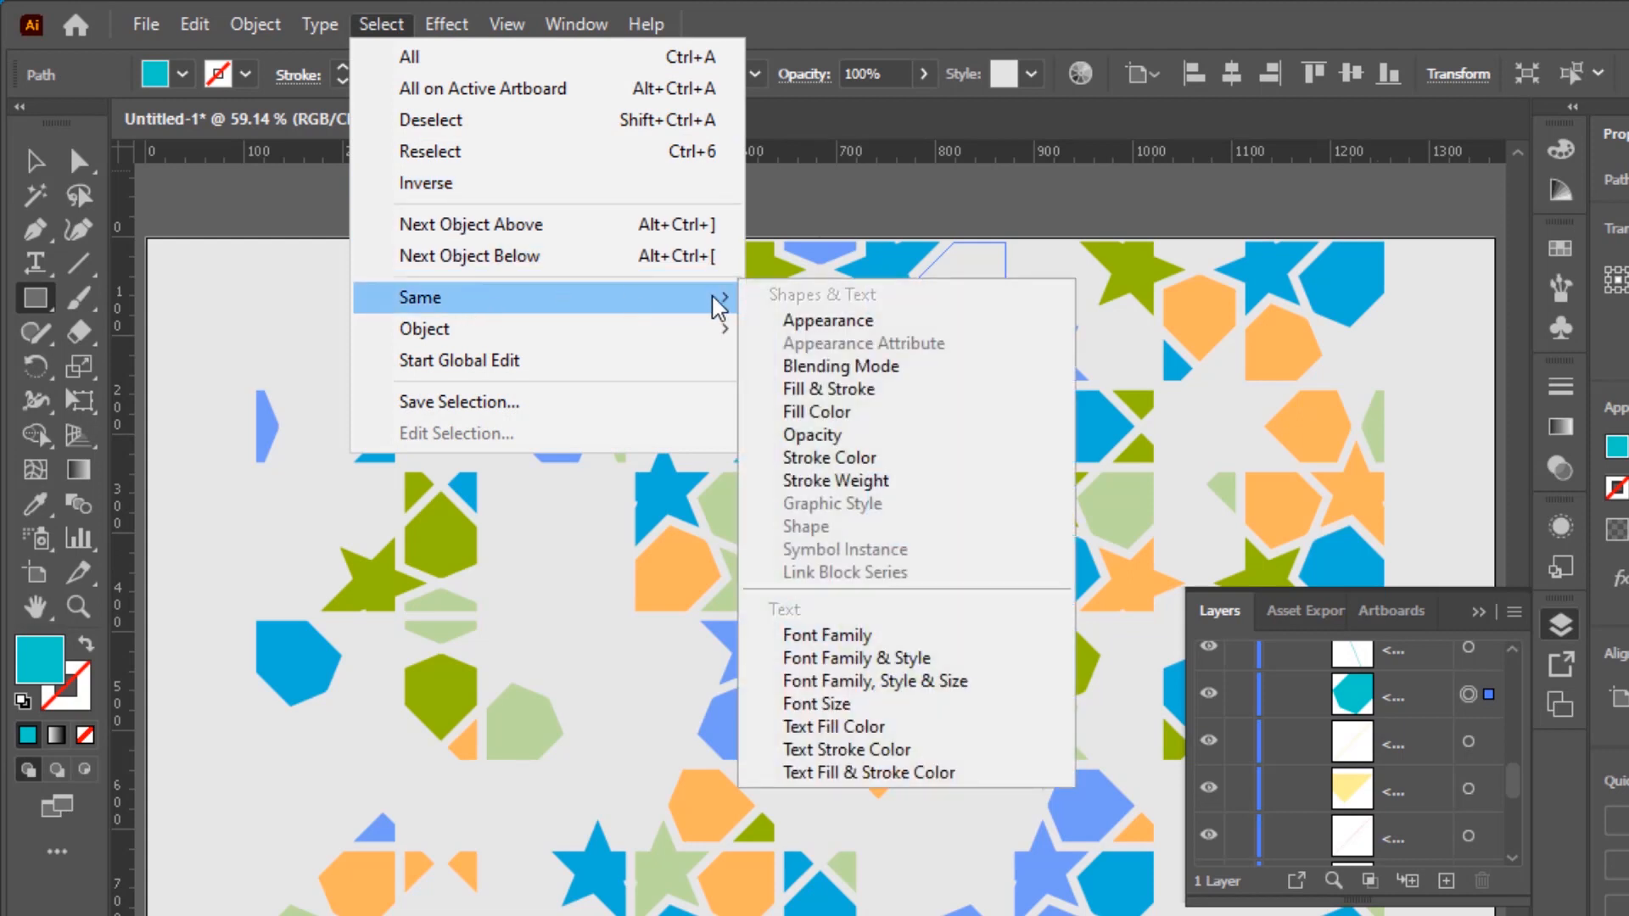
pyautogui.click(845, 412)
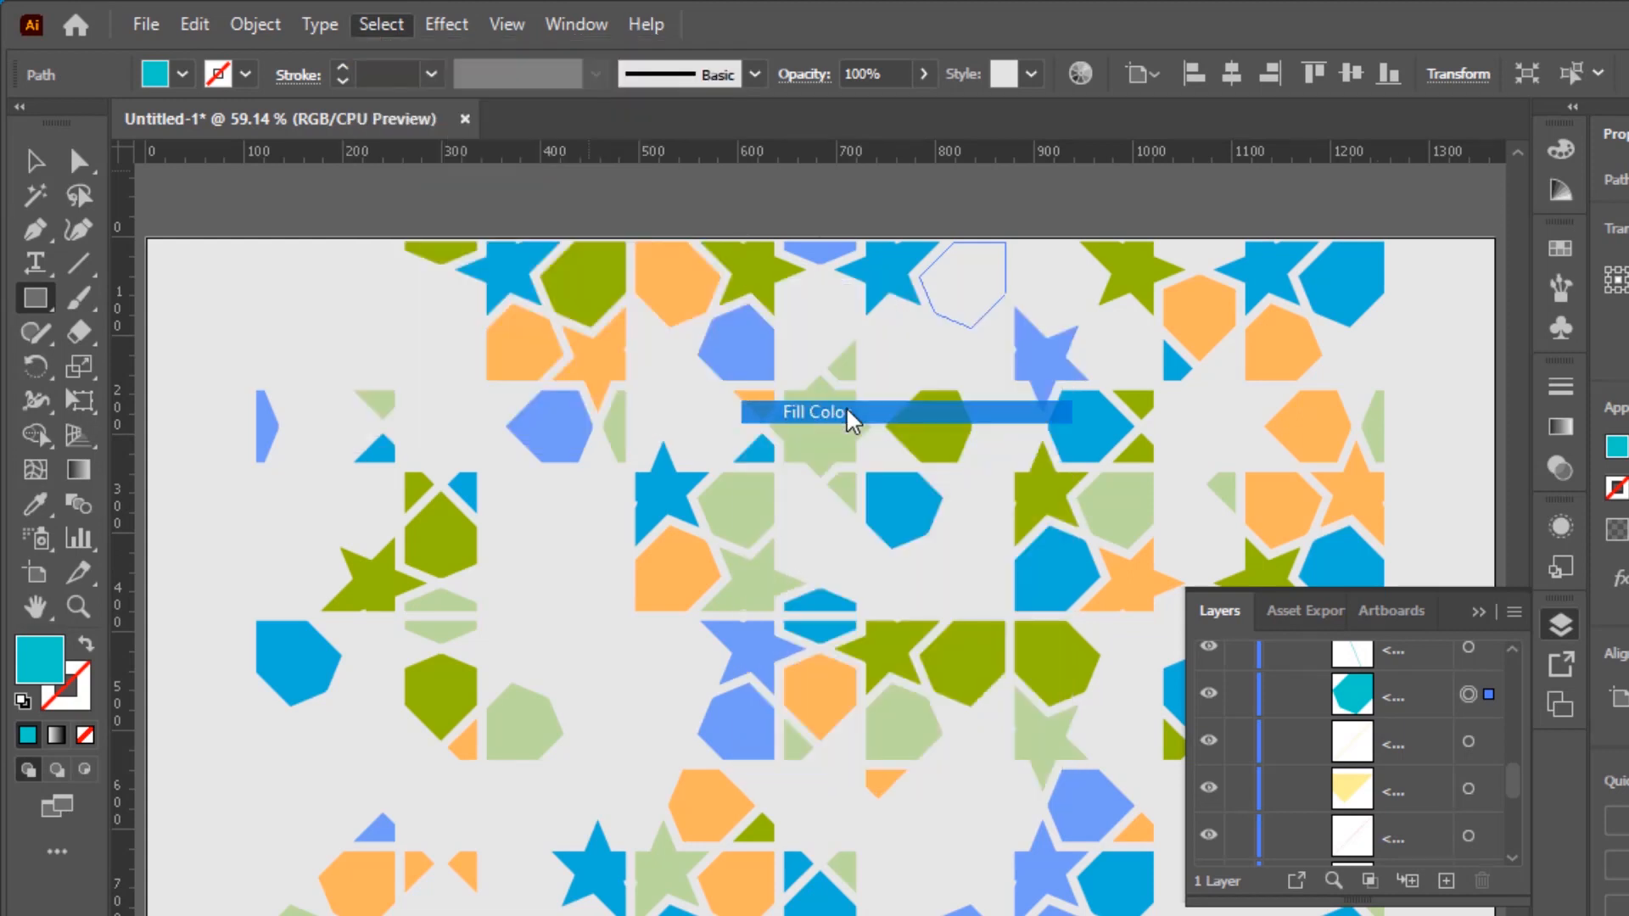
pyautogui.click(256, 25)
pyautogui.moveTo(410, 87)
pyautogui.click(784, 83)
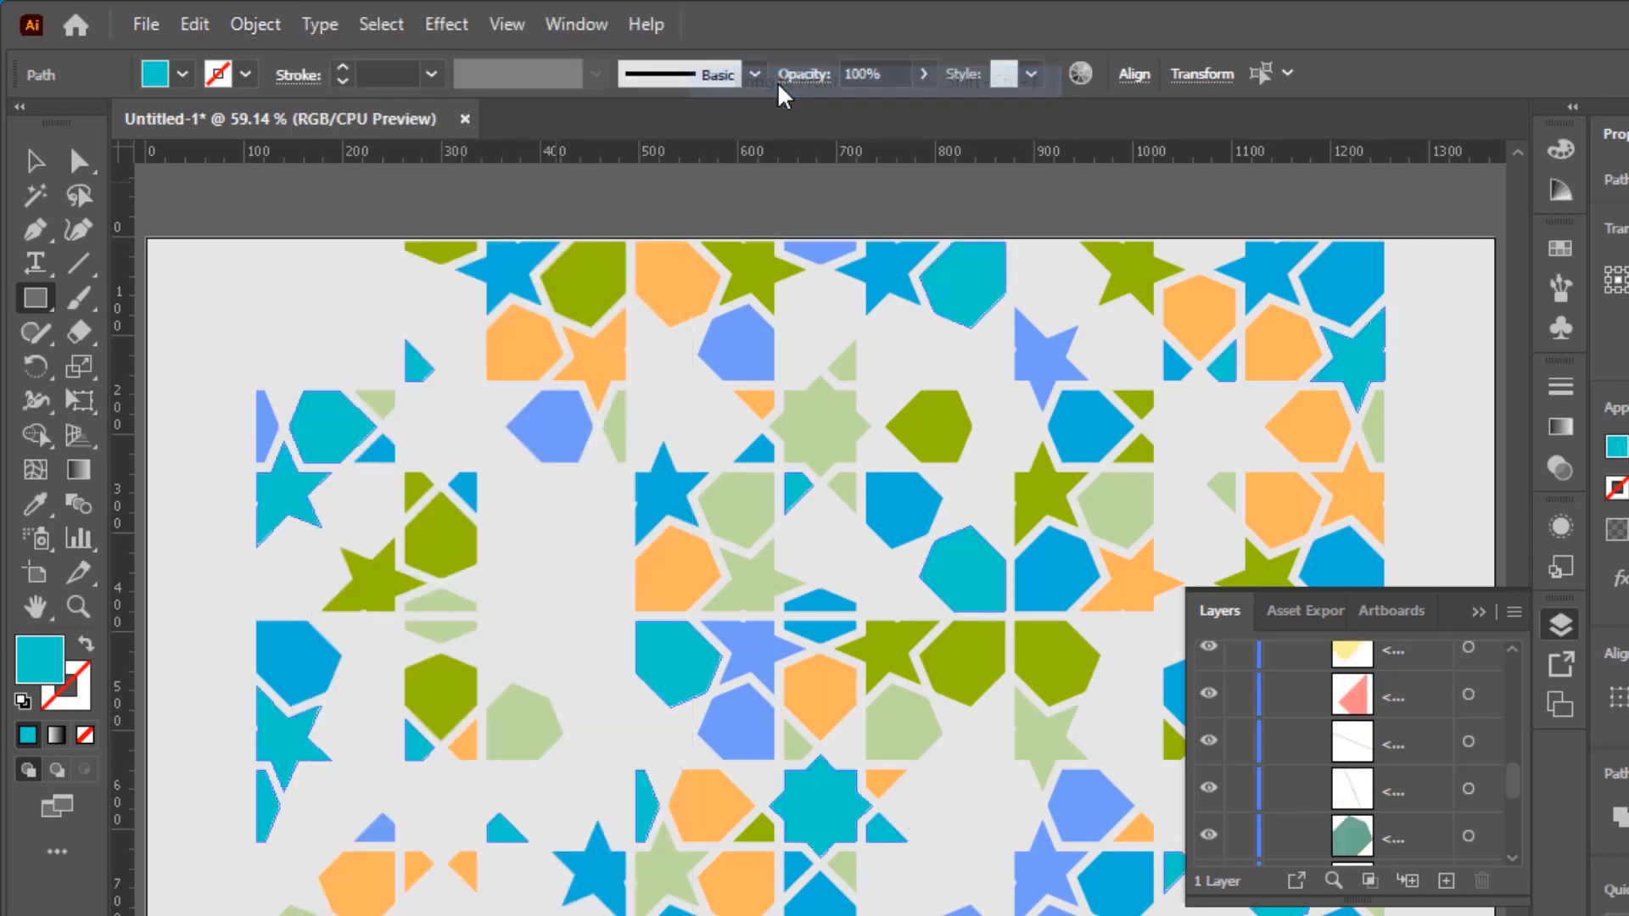
# Step: Put the layer list away, then select the light gray background rectangle and lock it
pyautogui.click(1481, 612)
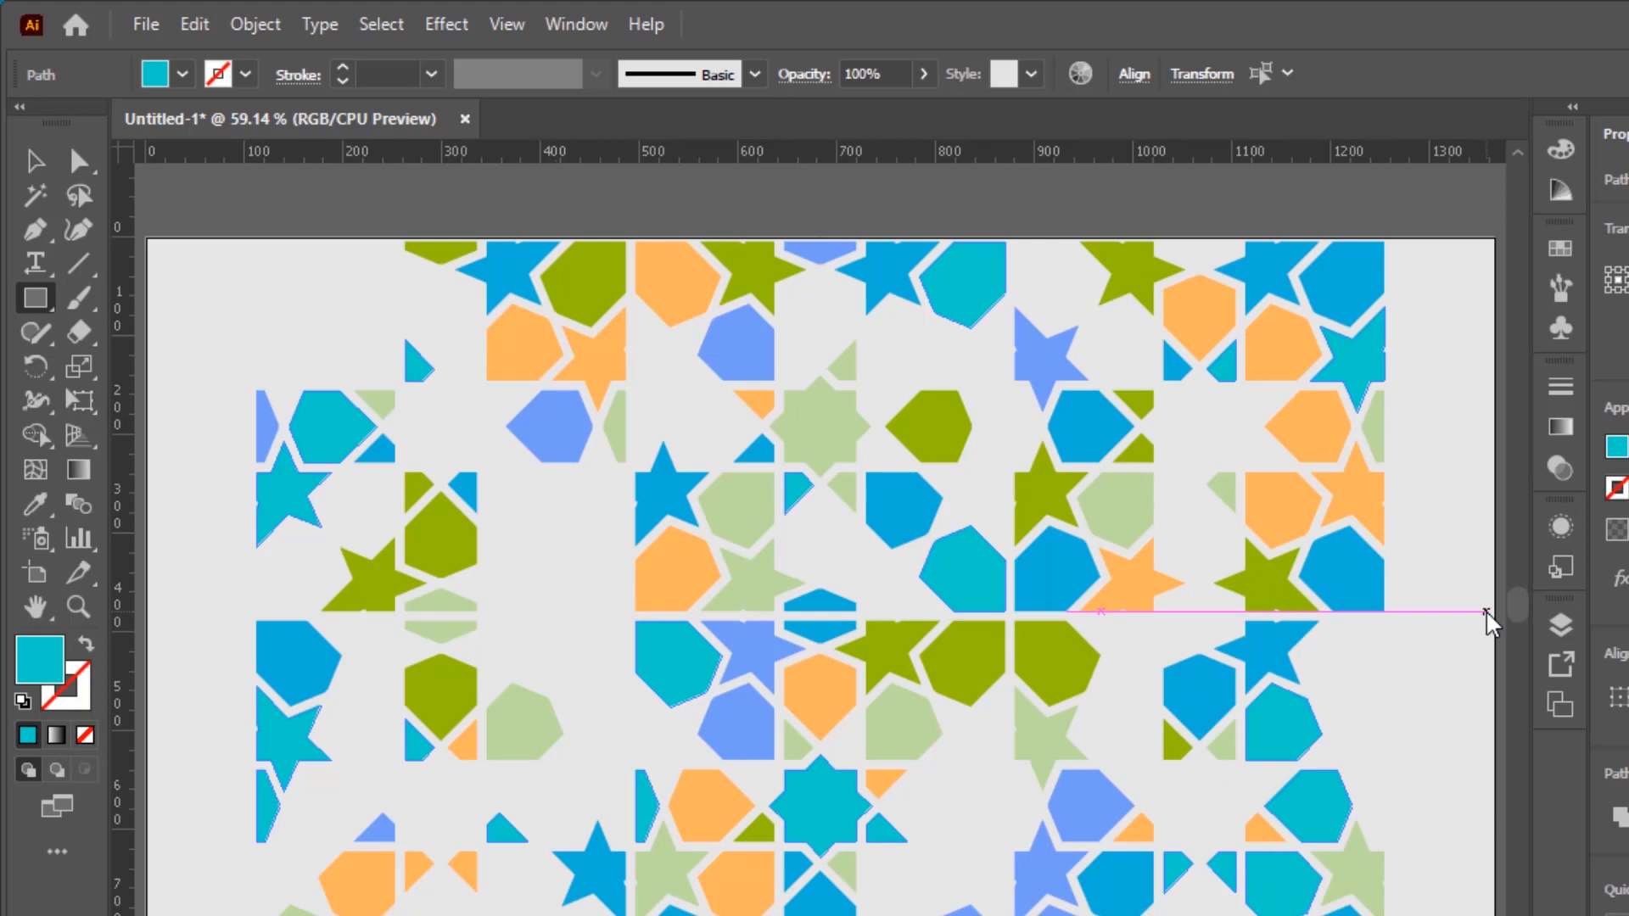
pyautogui.click(37, 160)
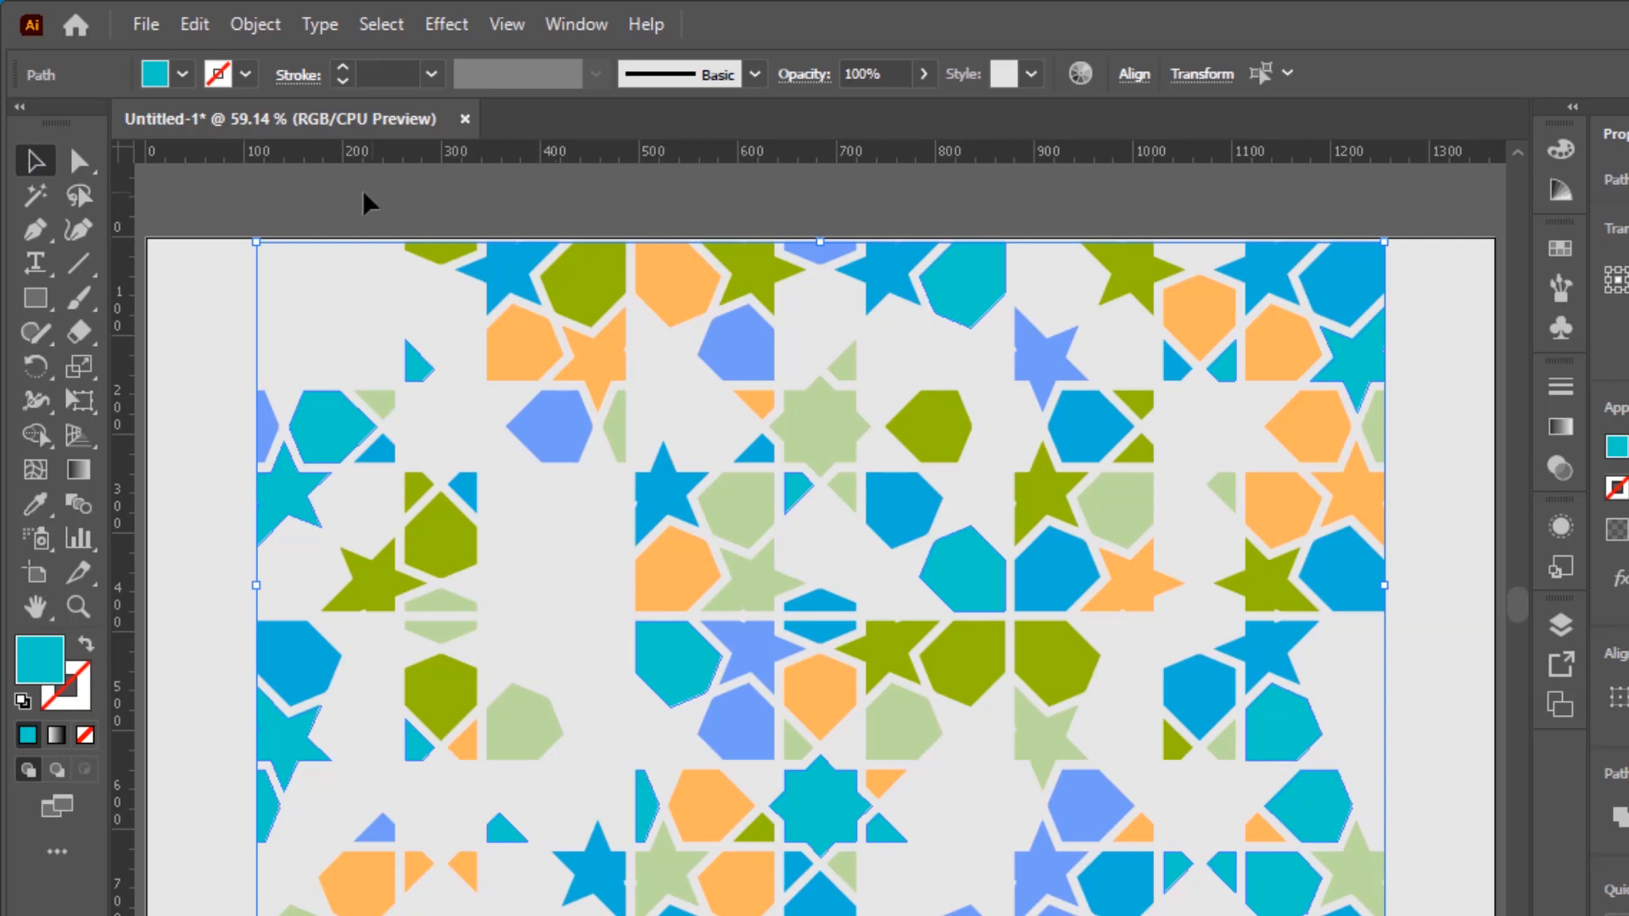
pyautogui.click(326, 200)
pyautogui.click(223, 278)
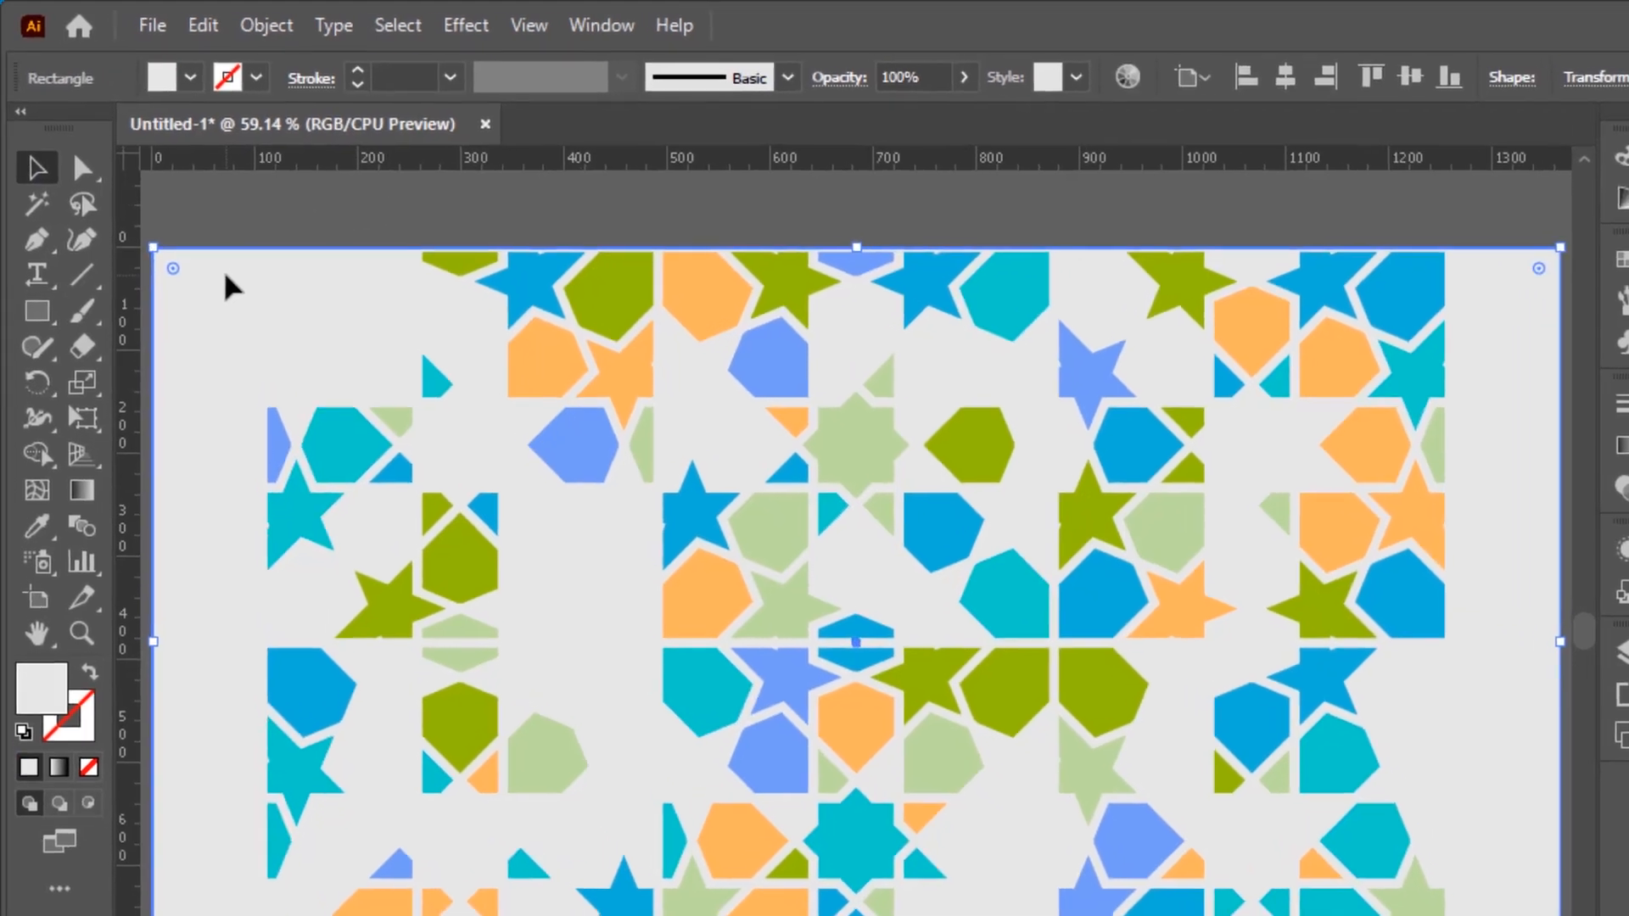
pyautogui.click(258, 28)
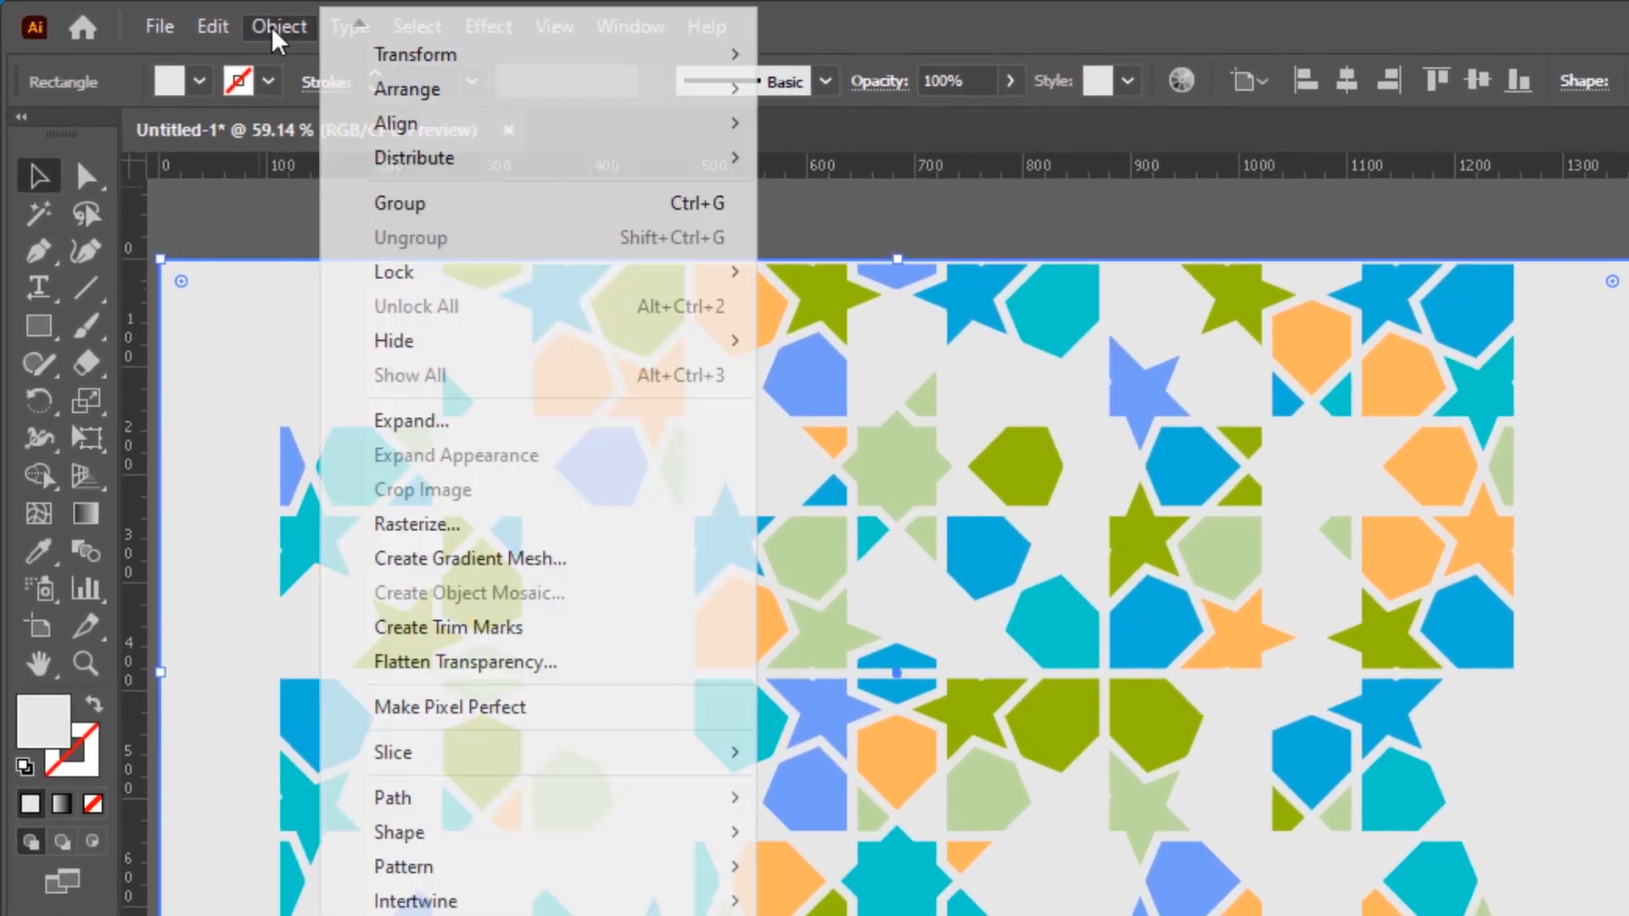
pyautogui.moveTo(407, 272)
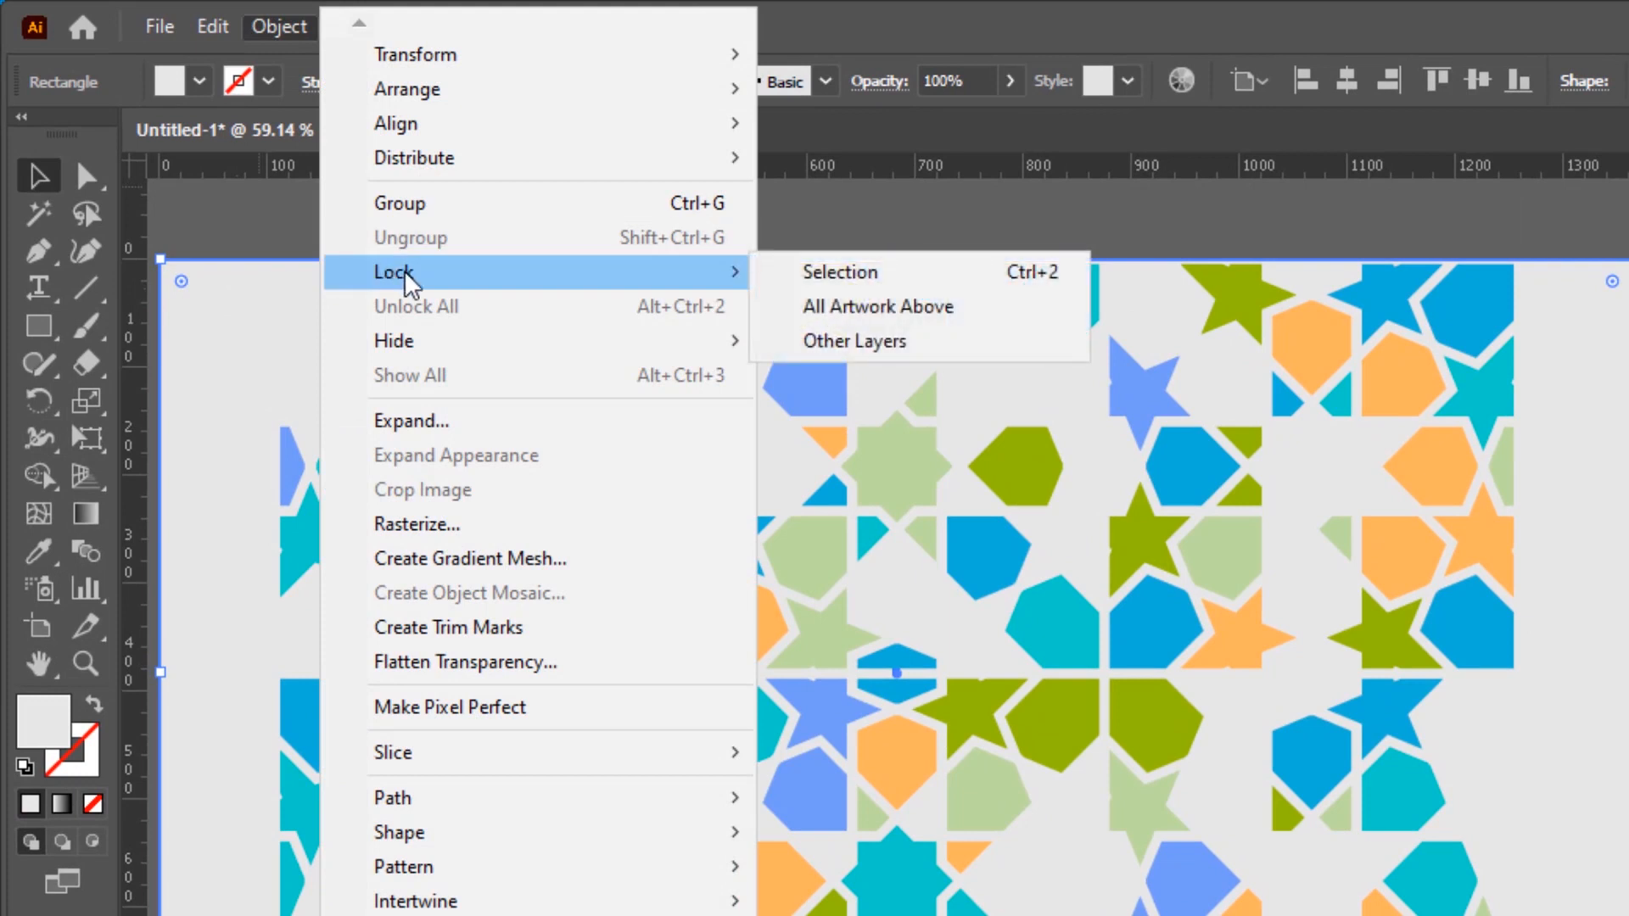
pyautogui.click(815, 272)
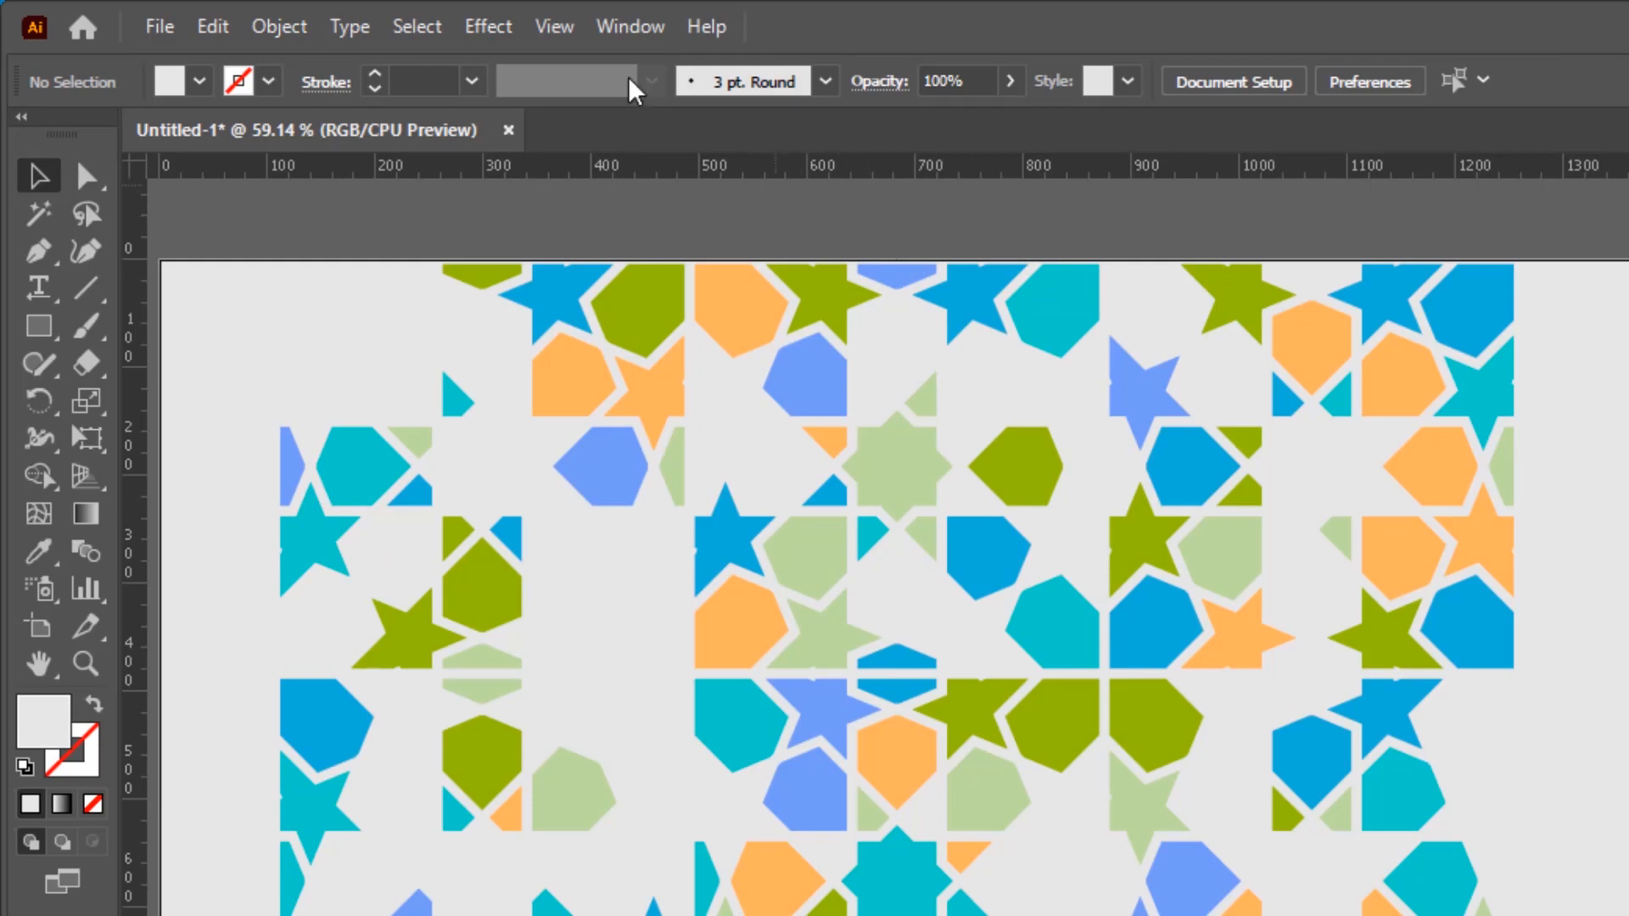
# Step: Select all the unlocked tiles and start a Drop Shadow effect on them
pyautogui.click(421, 28)
pyautogui.click(450, 63)
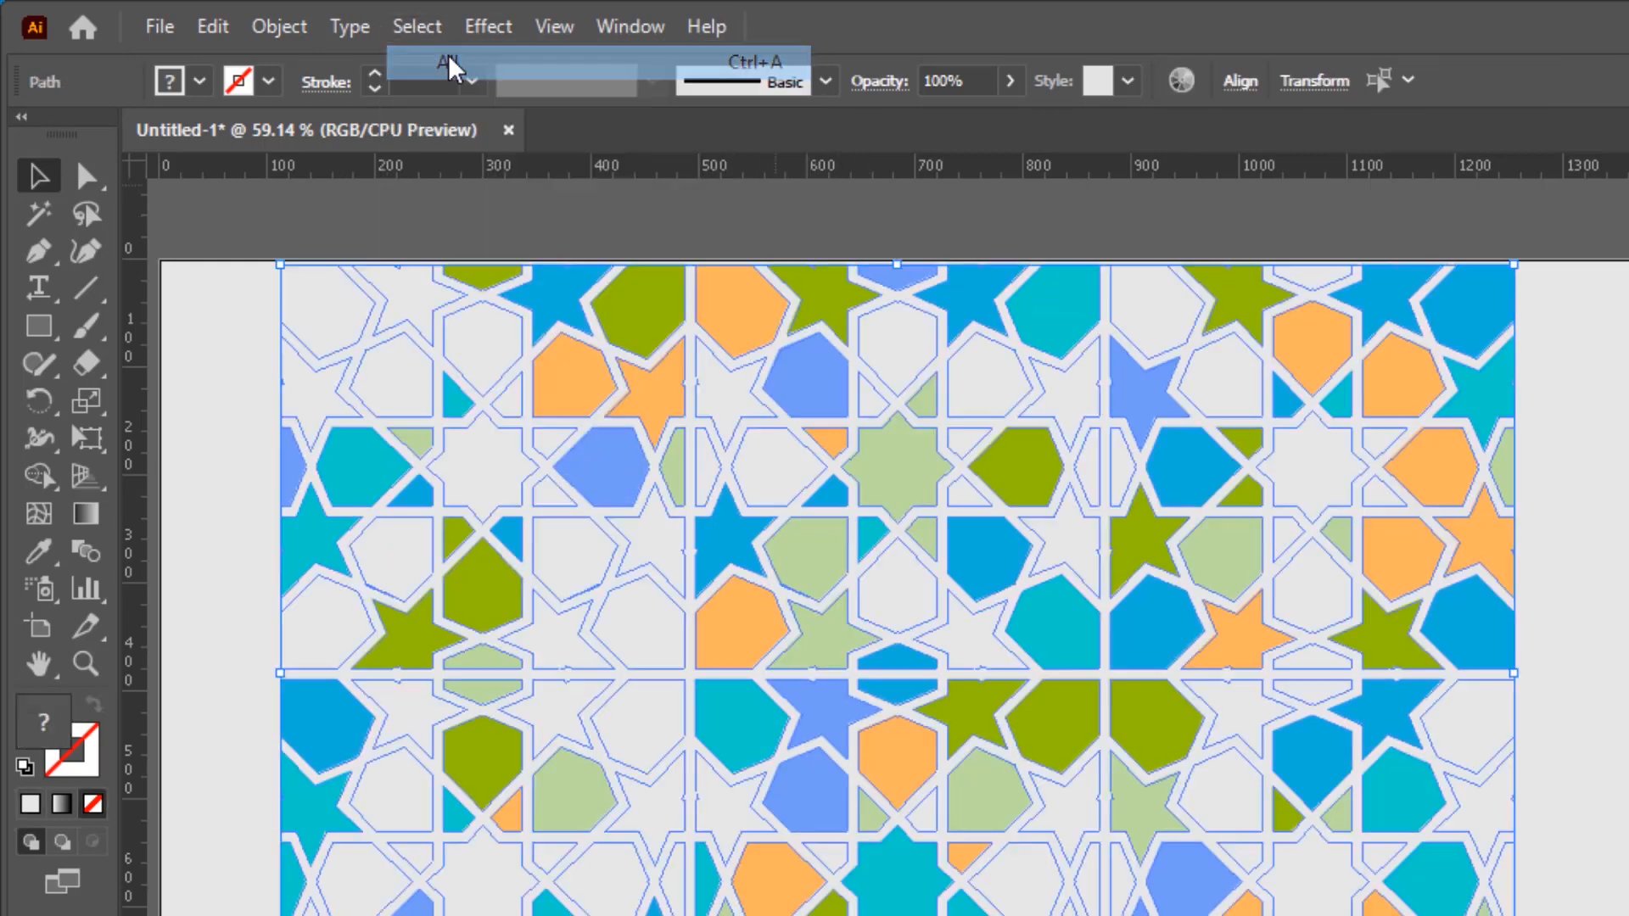
pyautogui.click(489, 31)
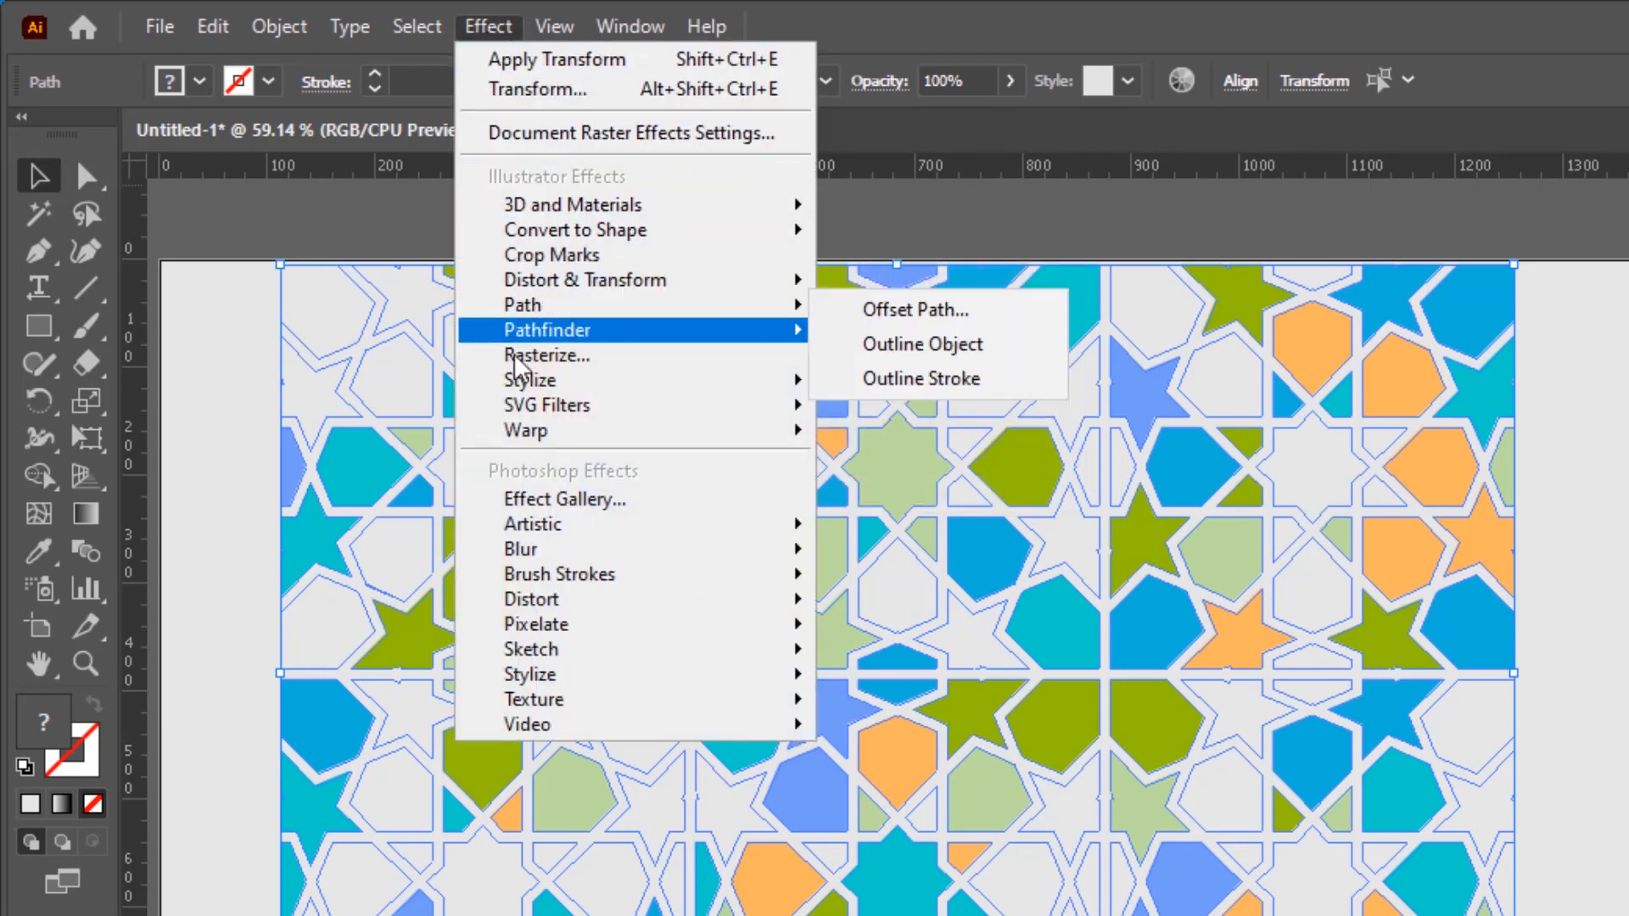
pyautogui.moveTo(567, 386)
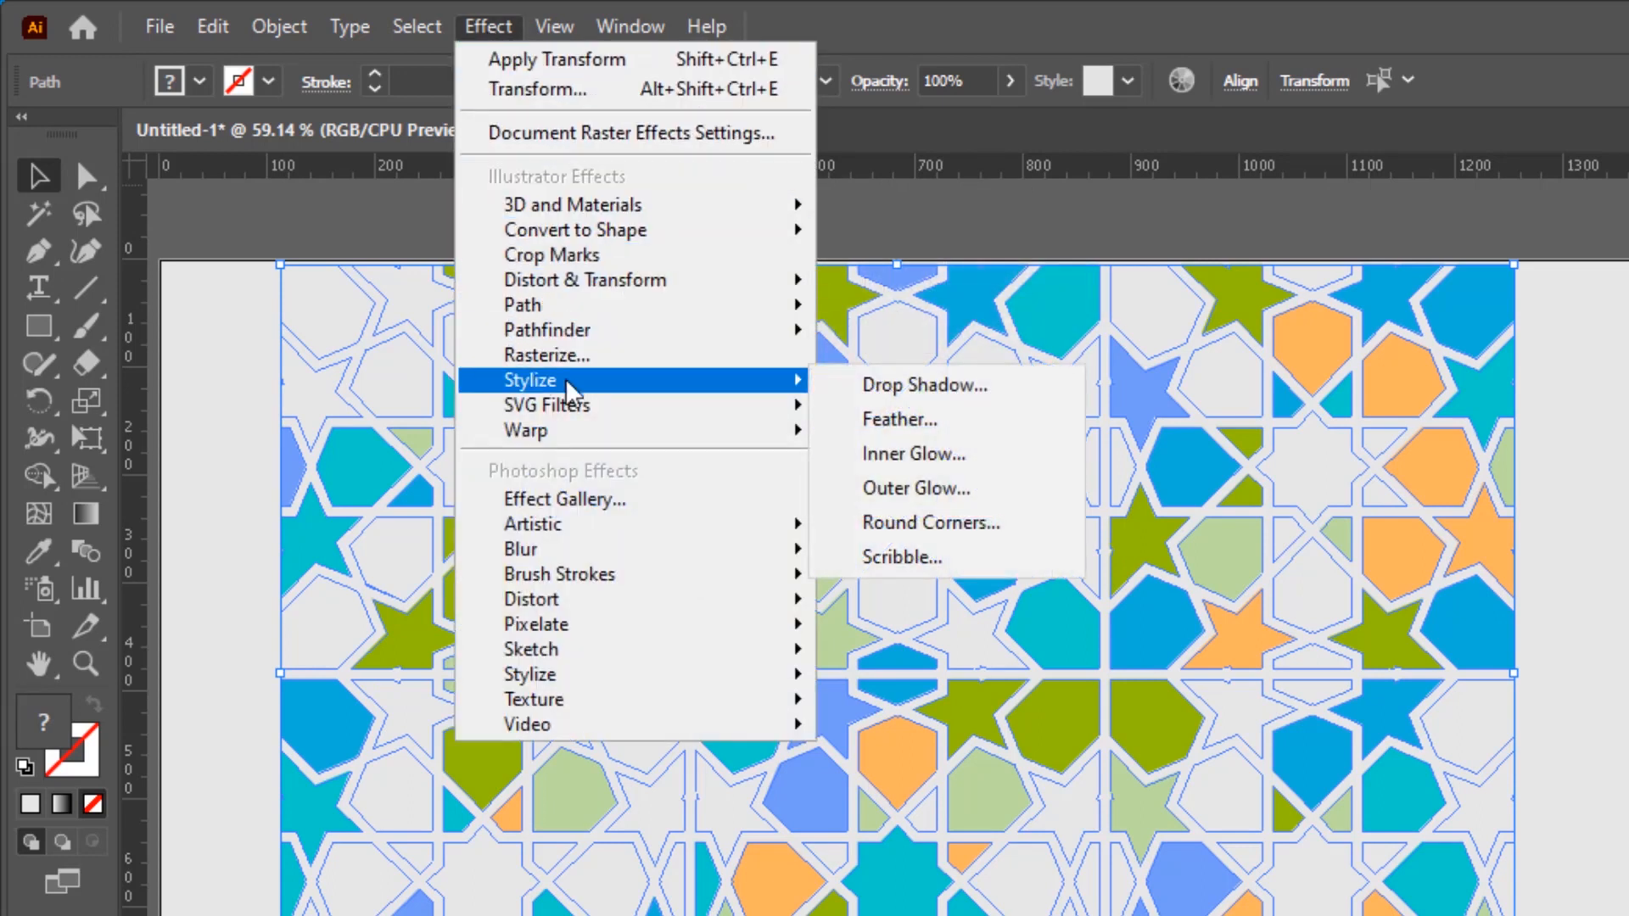
pyautogui.click(931, 392)
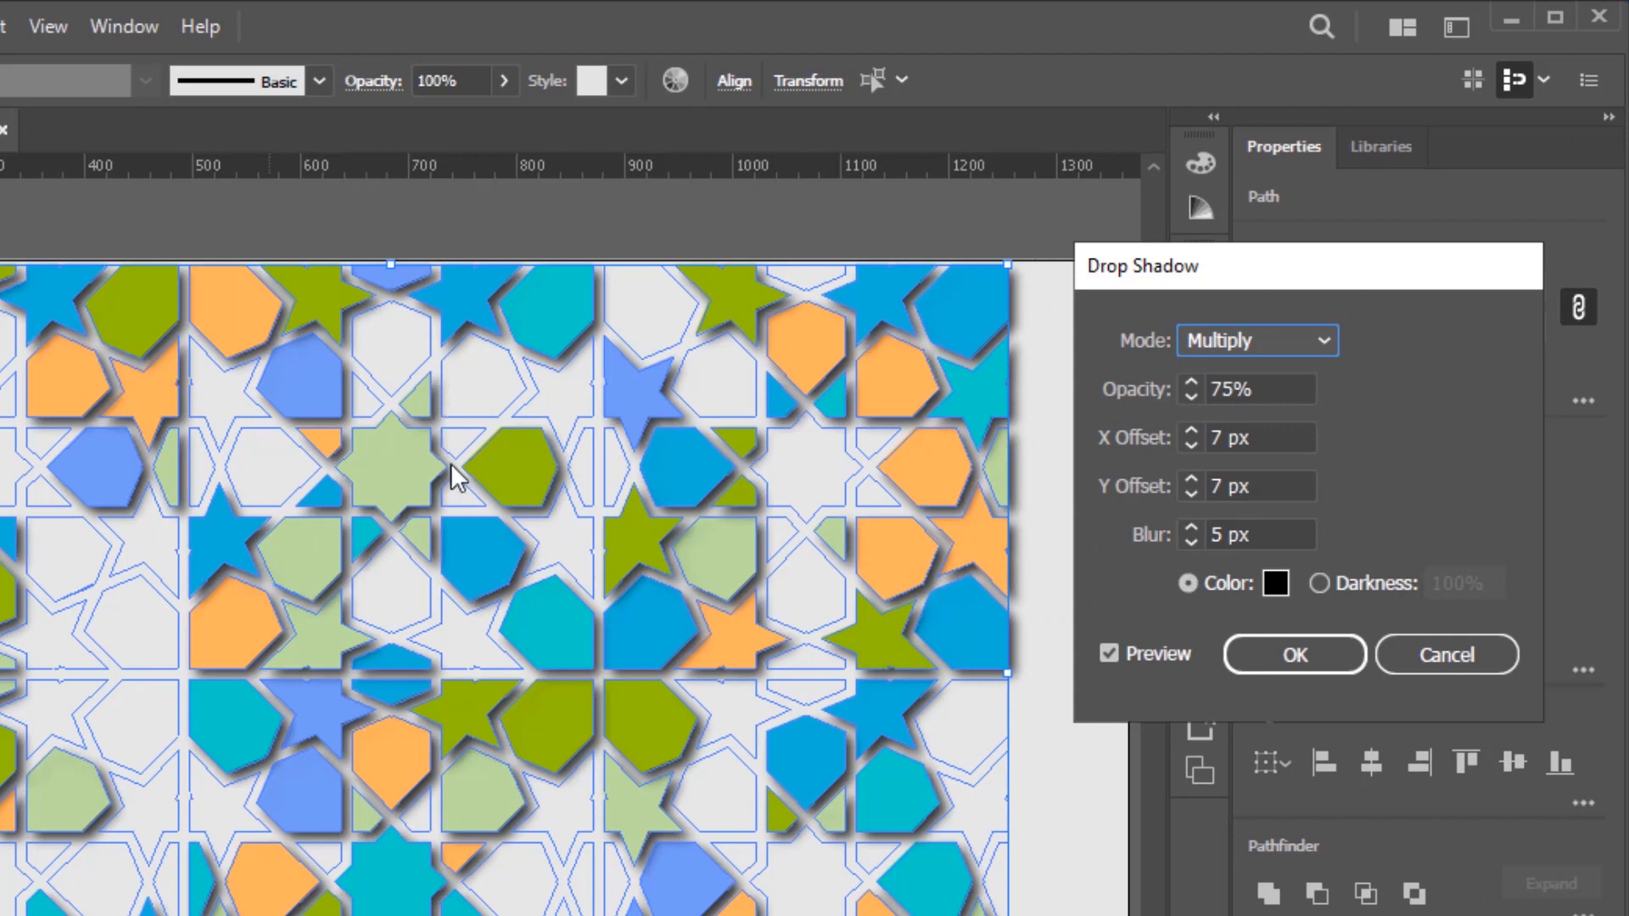
# Step: Set the drop shadow's opacity to 50% and its Y offset to 9 px
pyautogui.click(1304, 389)
pyautogui.hotkey('ctrl', 'a')
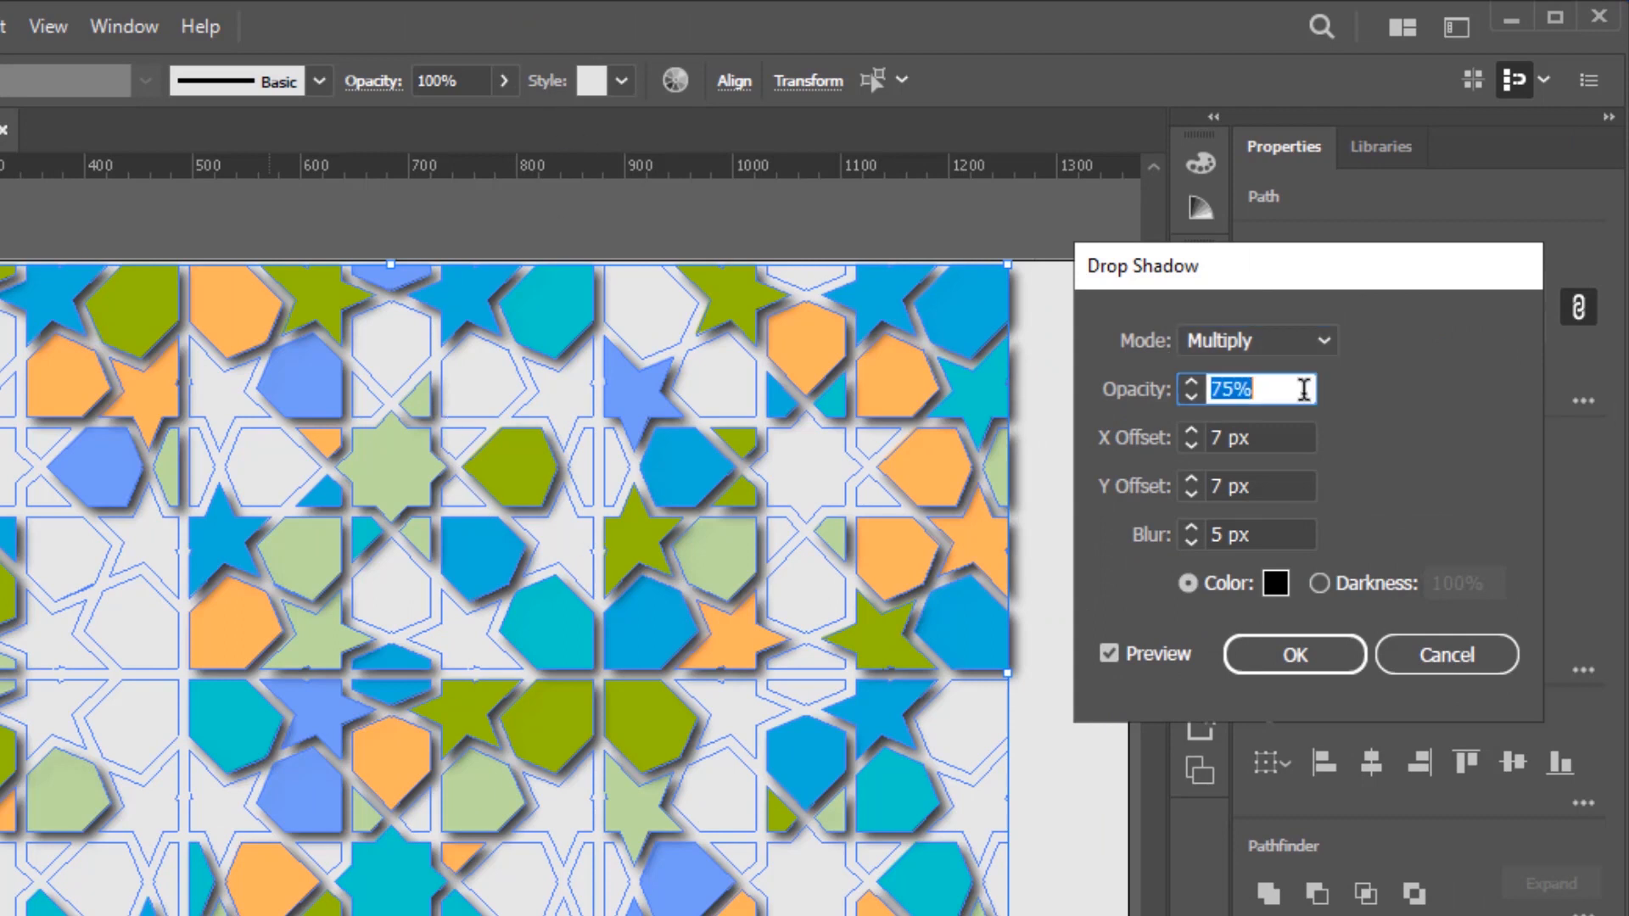
pyautogui.write('50')
pyautogui.press('Tab')
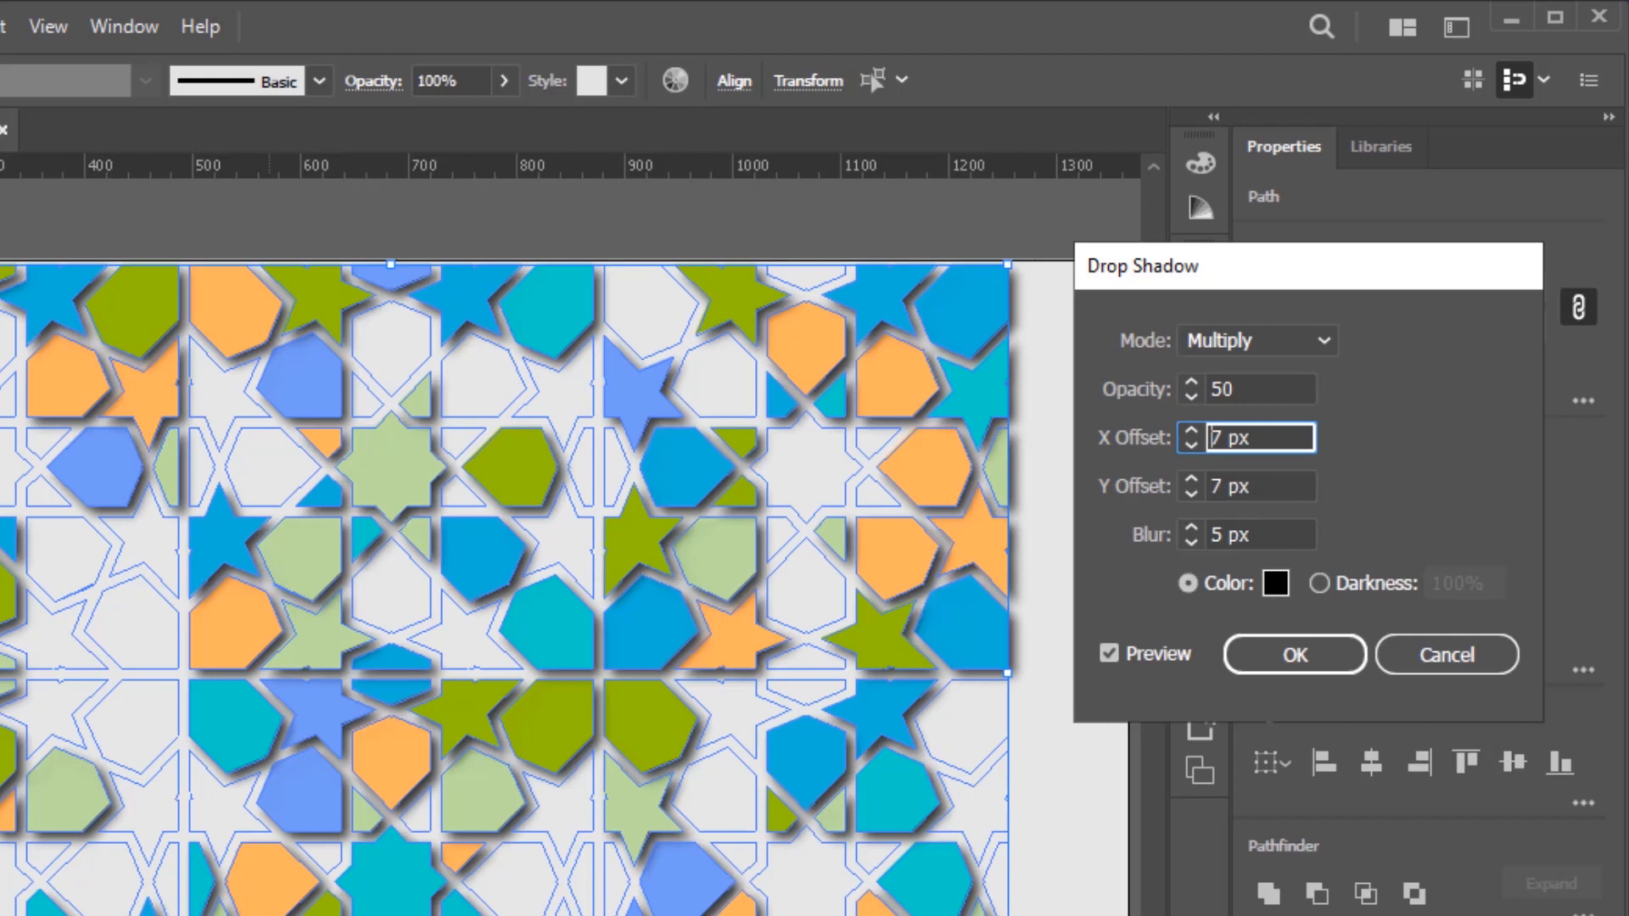
pyautogui.press('Tab')
pyautogui.write('9')
pyautogui.press('Tab')
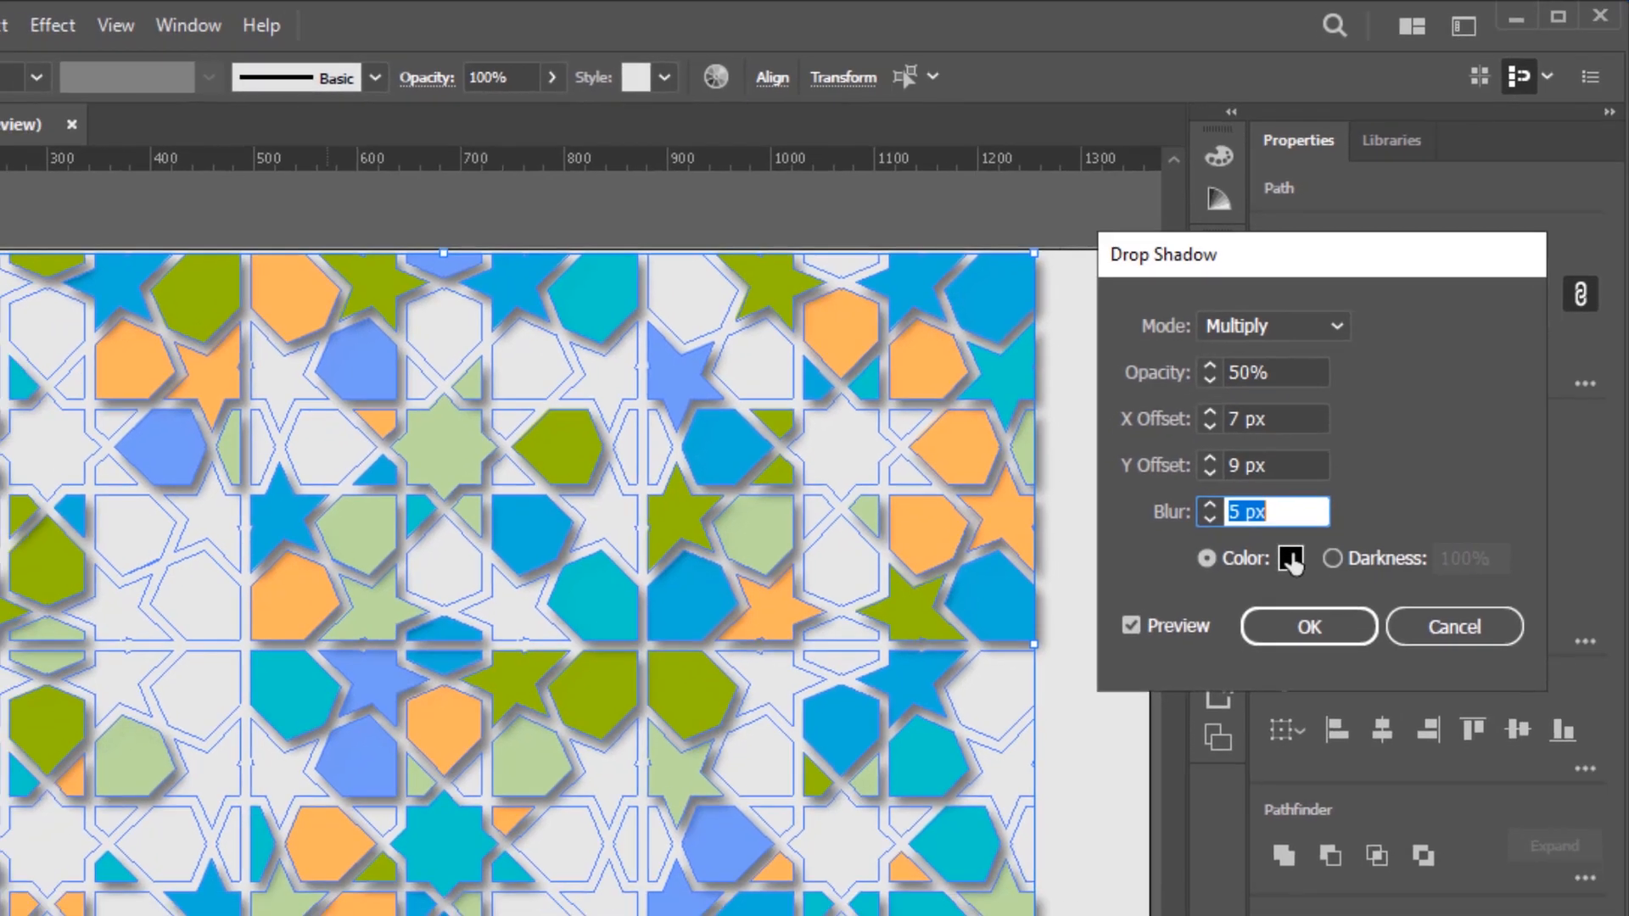
# Step: Change the shadow color to dark gray 2D2D2D, apply the drop shadow, and deselect the tiles
pyautogui.click(1291, 558)
pyautogui.moveTo(0, 619); pyautogui.dragTo(0, 647)
pyautogui.moveTo(142, 514); pyautogui.dragTo(144, 512)
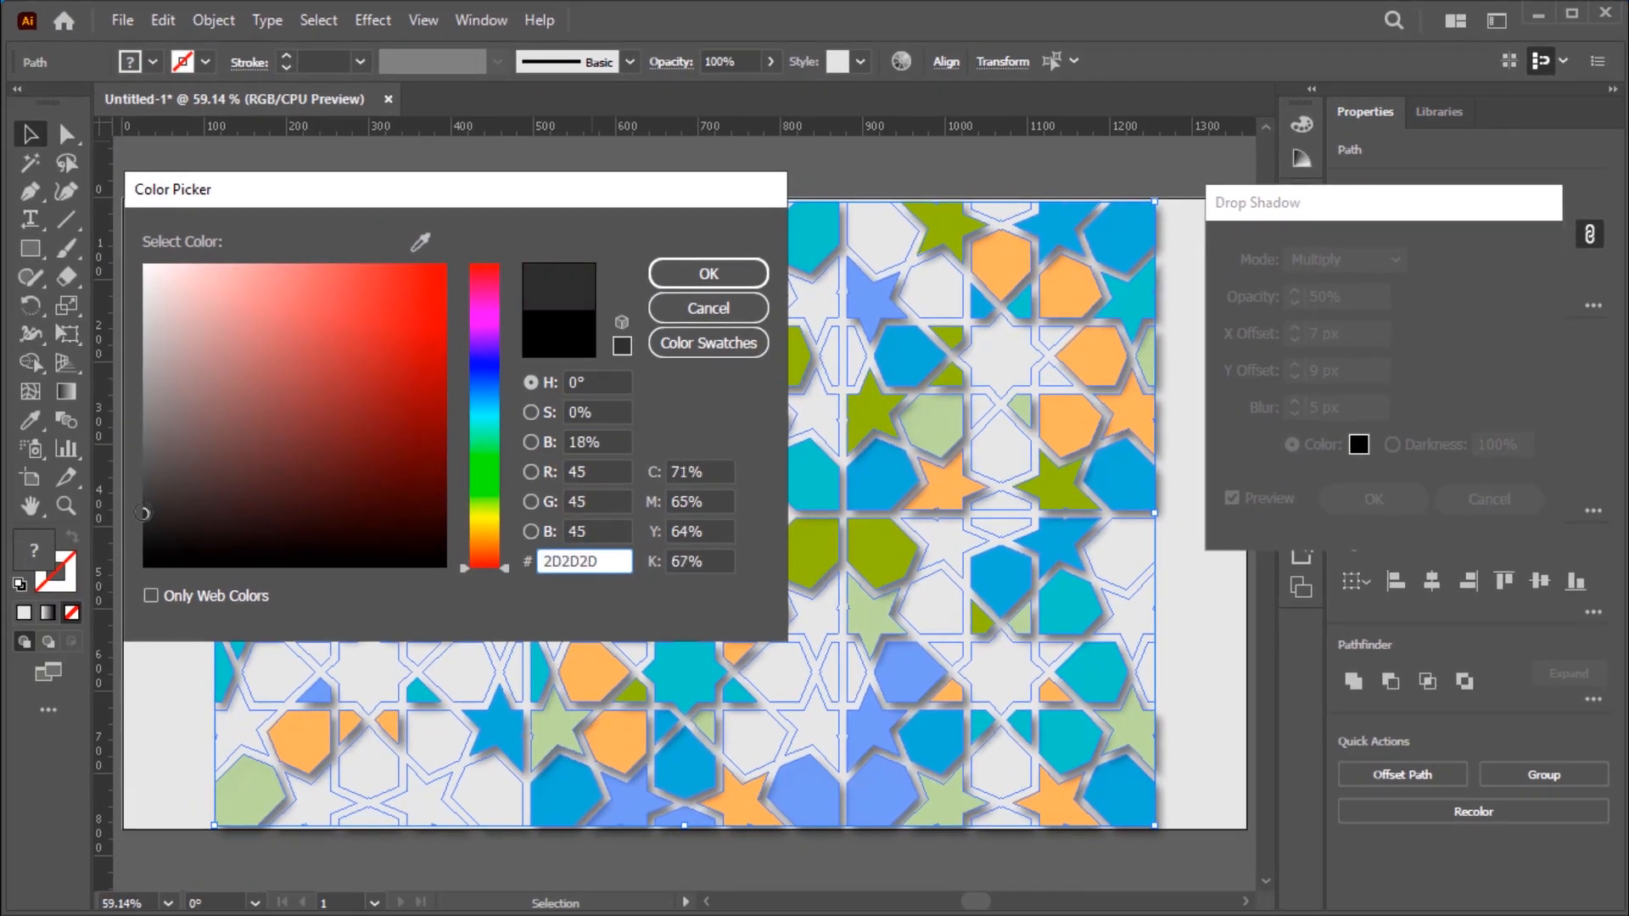
pyautogui.click(741, 273)
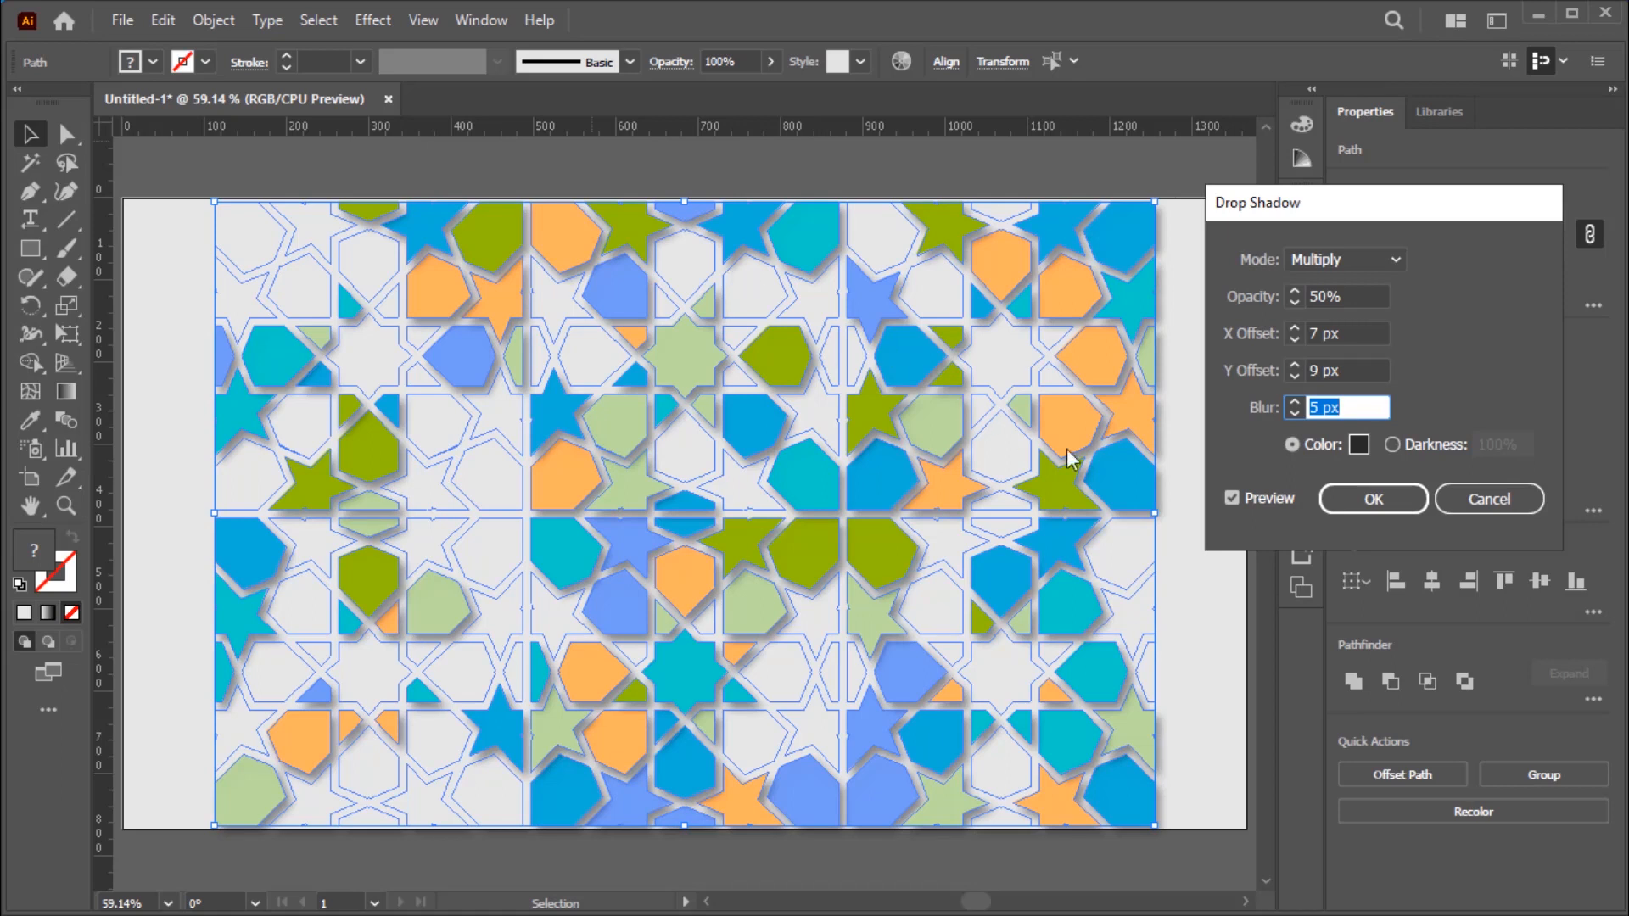
pyautogui.click(1385, 503)
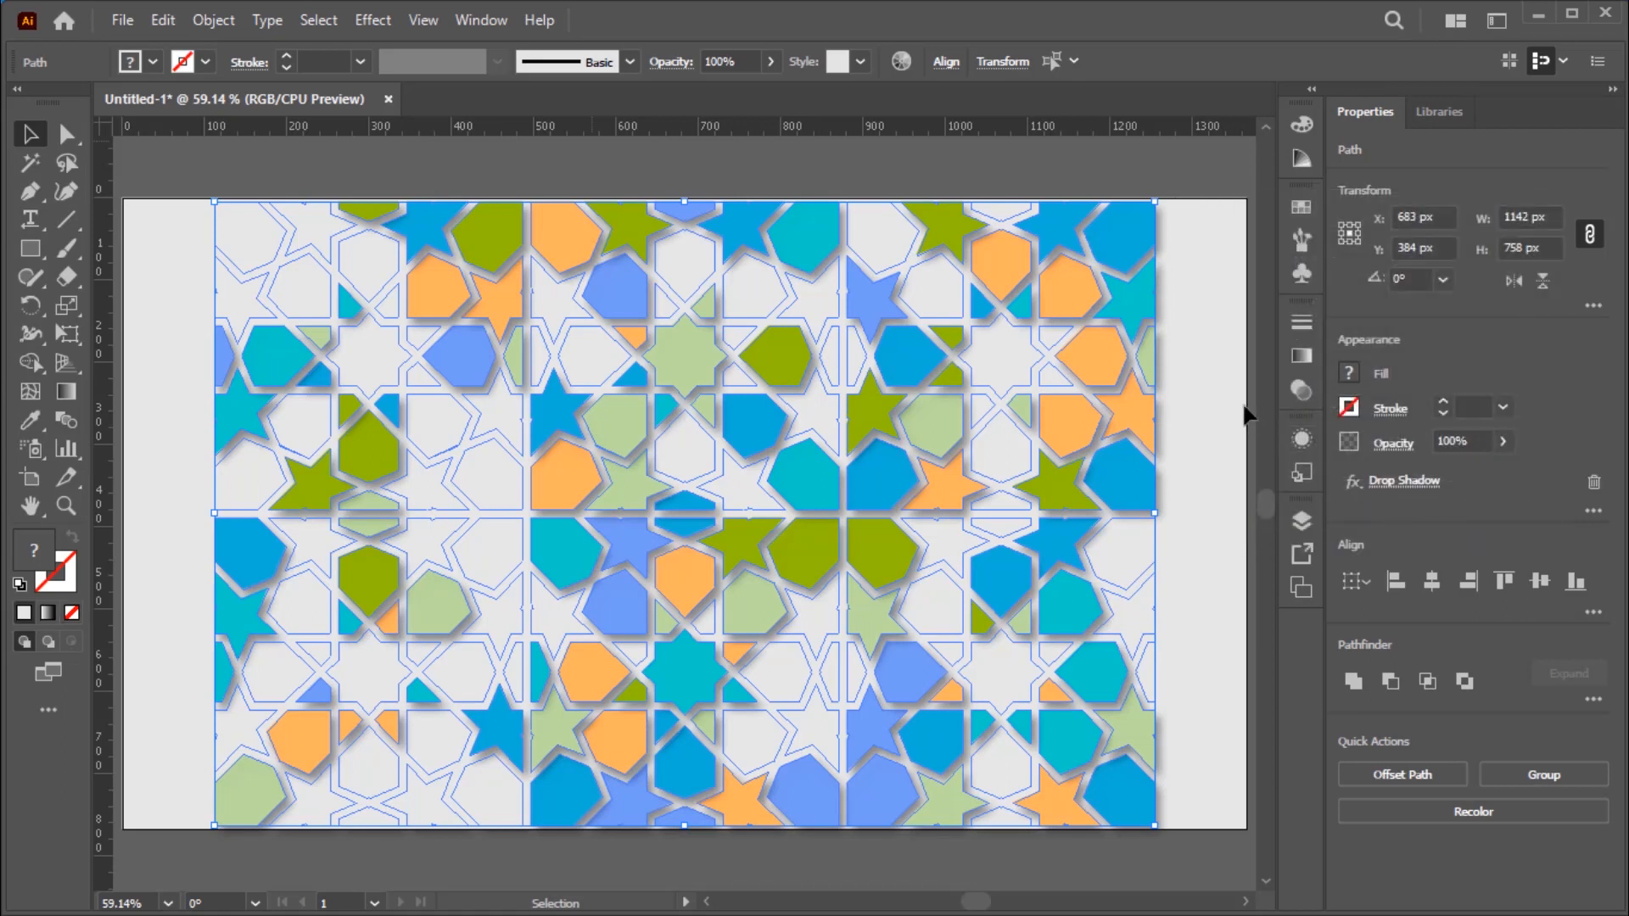
pyautogui.click(1233, 409)
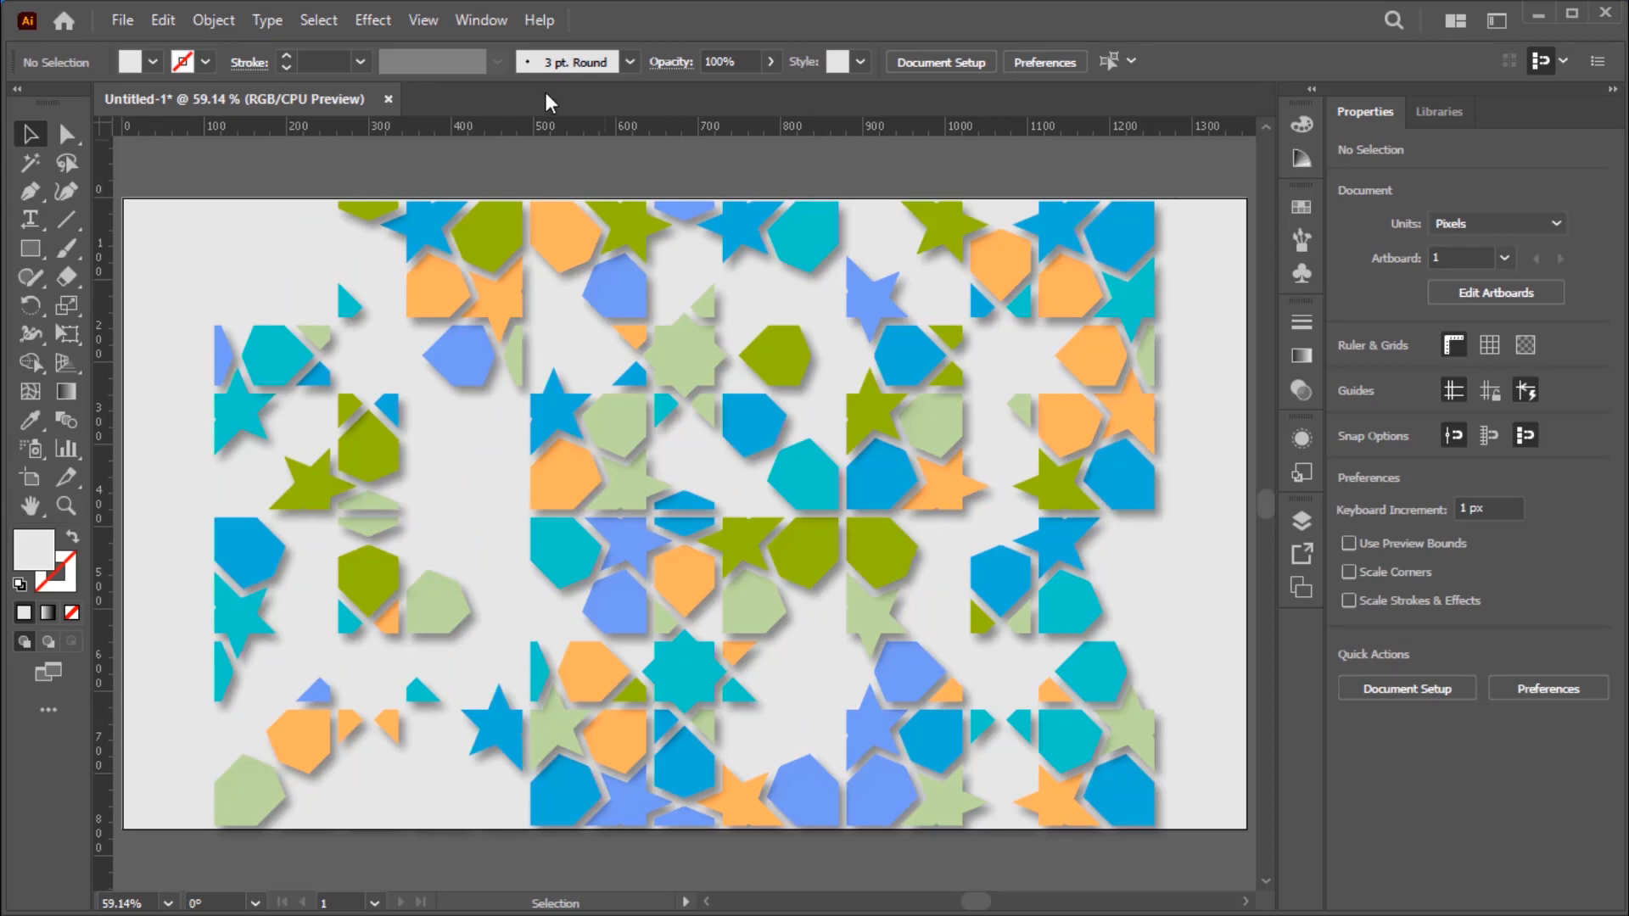
# Step: Select all the unlocked tiles, make their stroke active, and open the Earthtones gradient swatch library
pyautogui.click(331, 27)
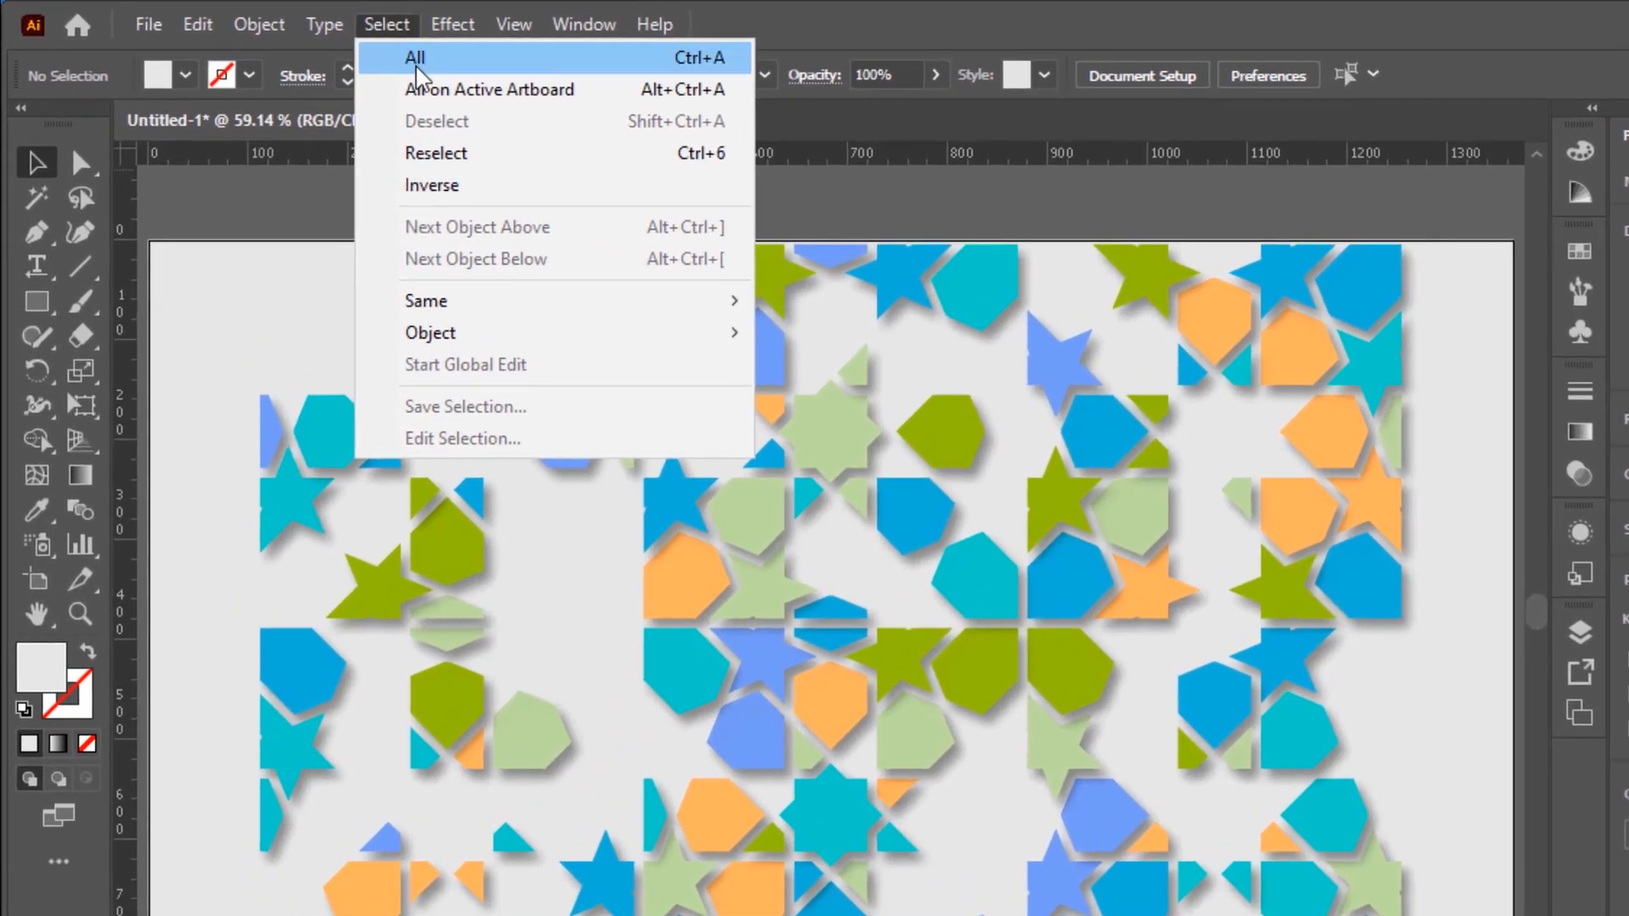
pyautogui.click(340, 49)
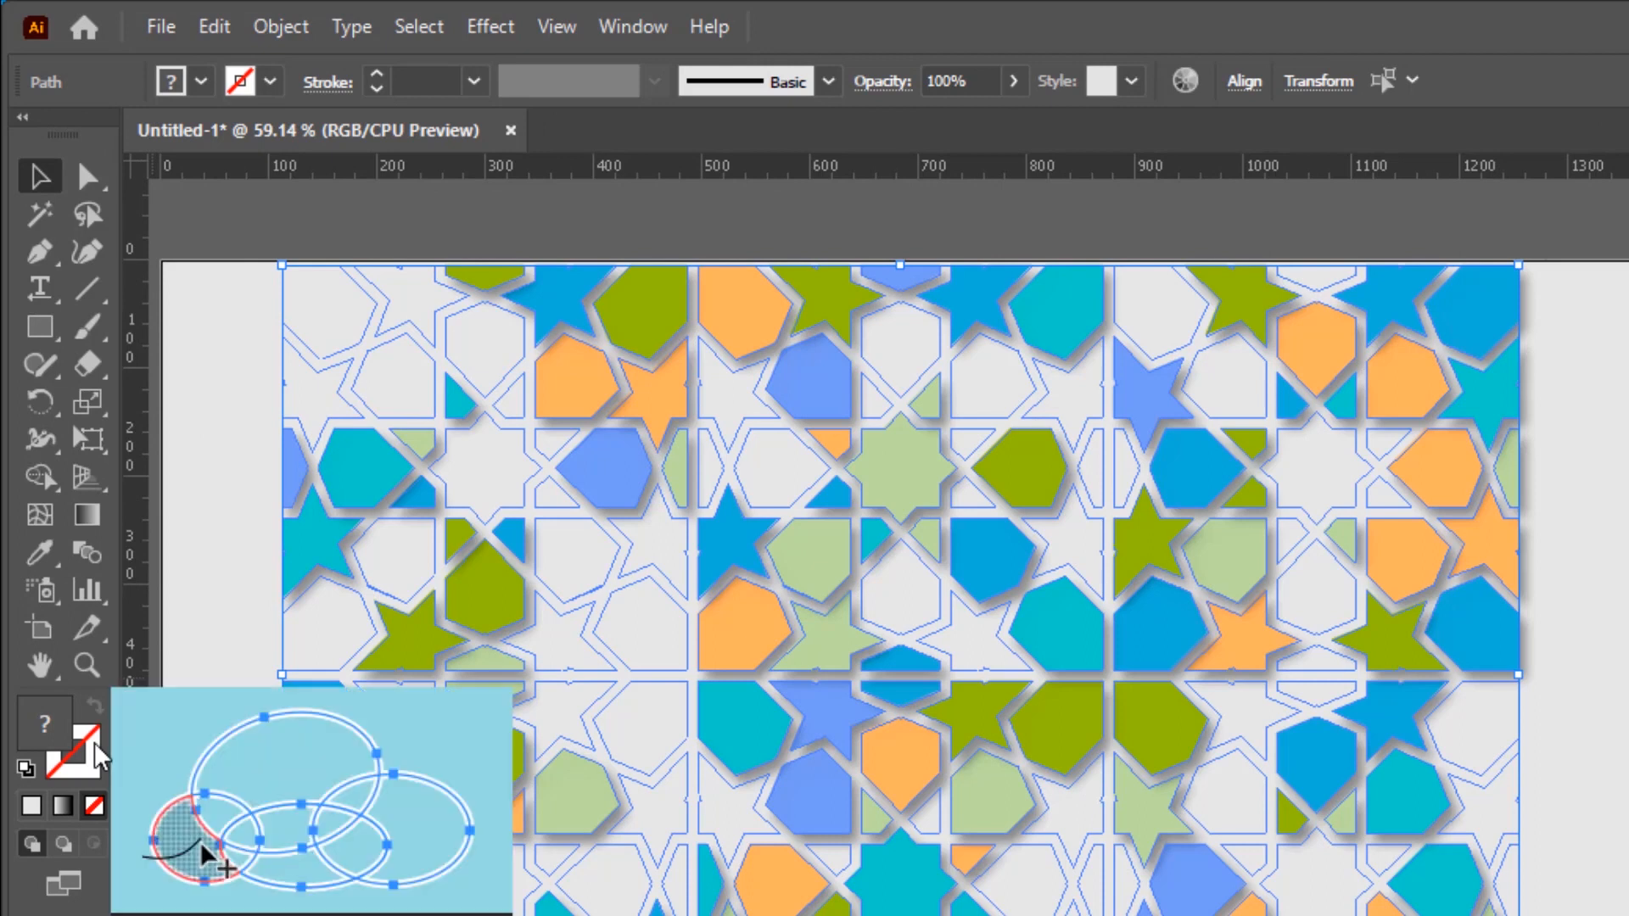
pyautogui.click(97, 753)
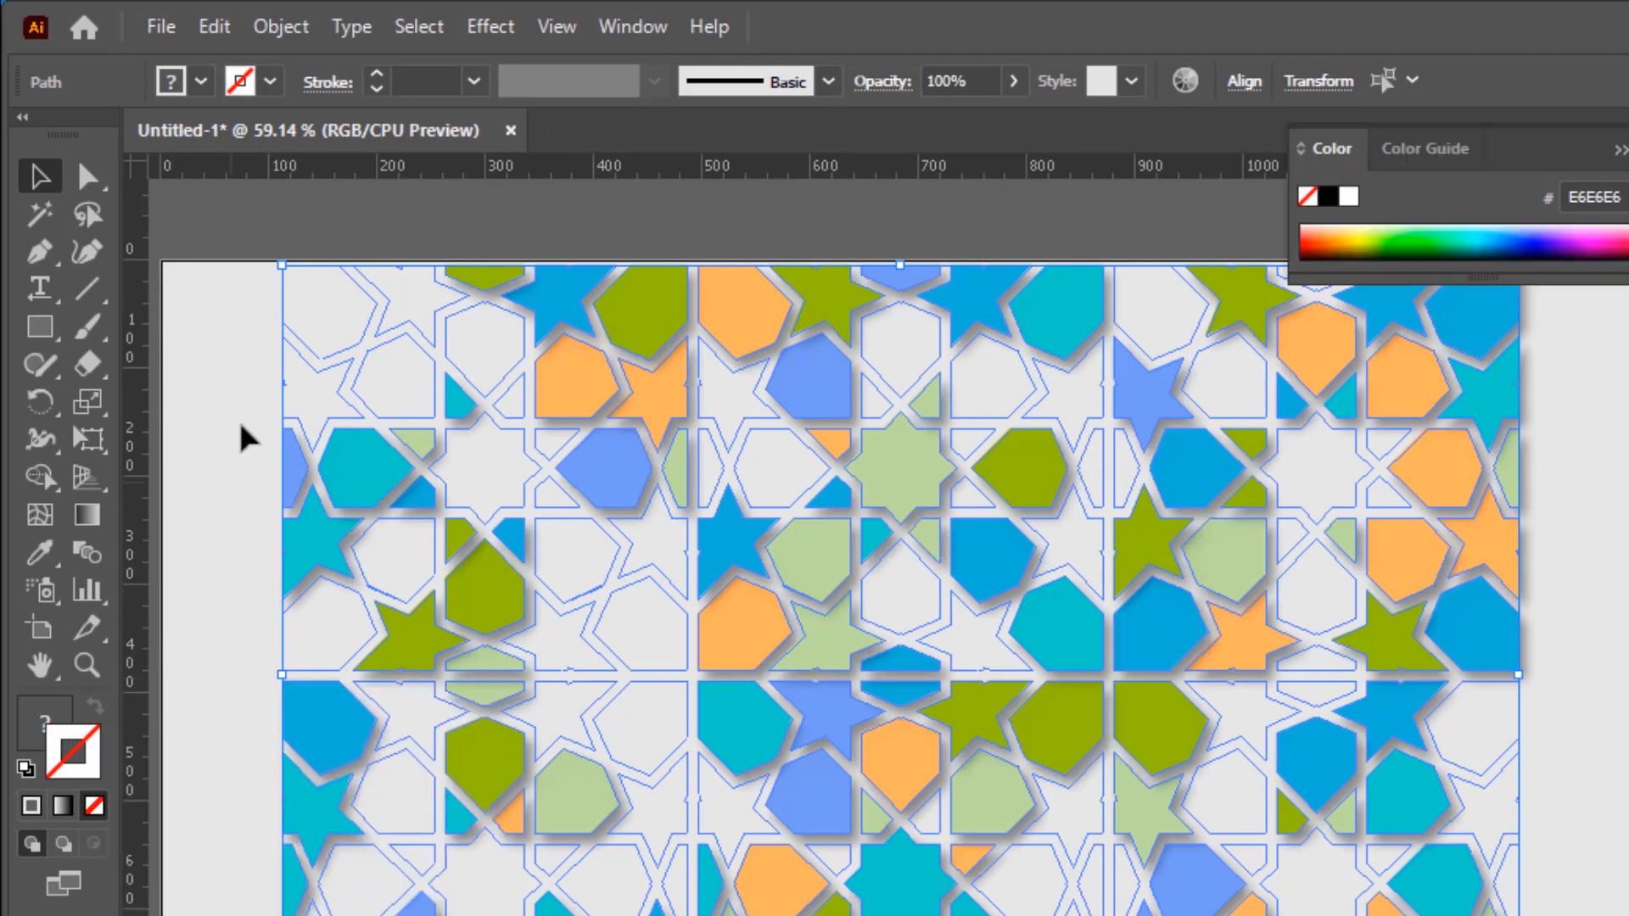
pyautogui.click(271, 82)
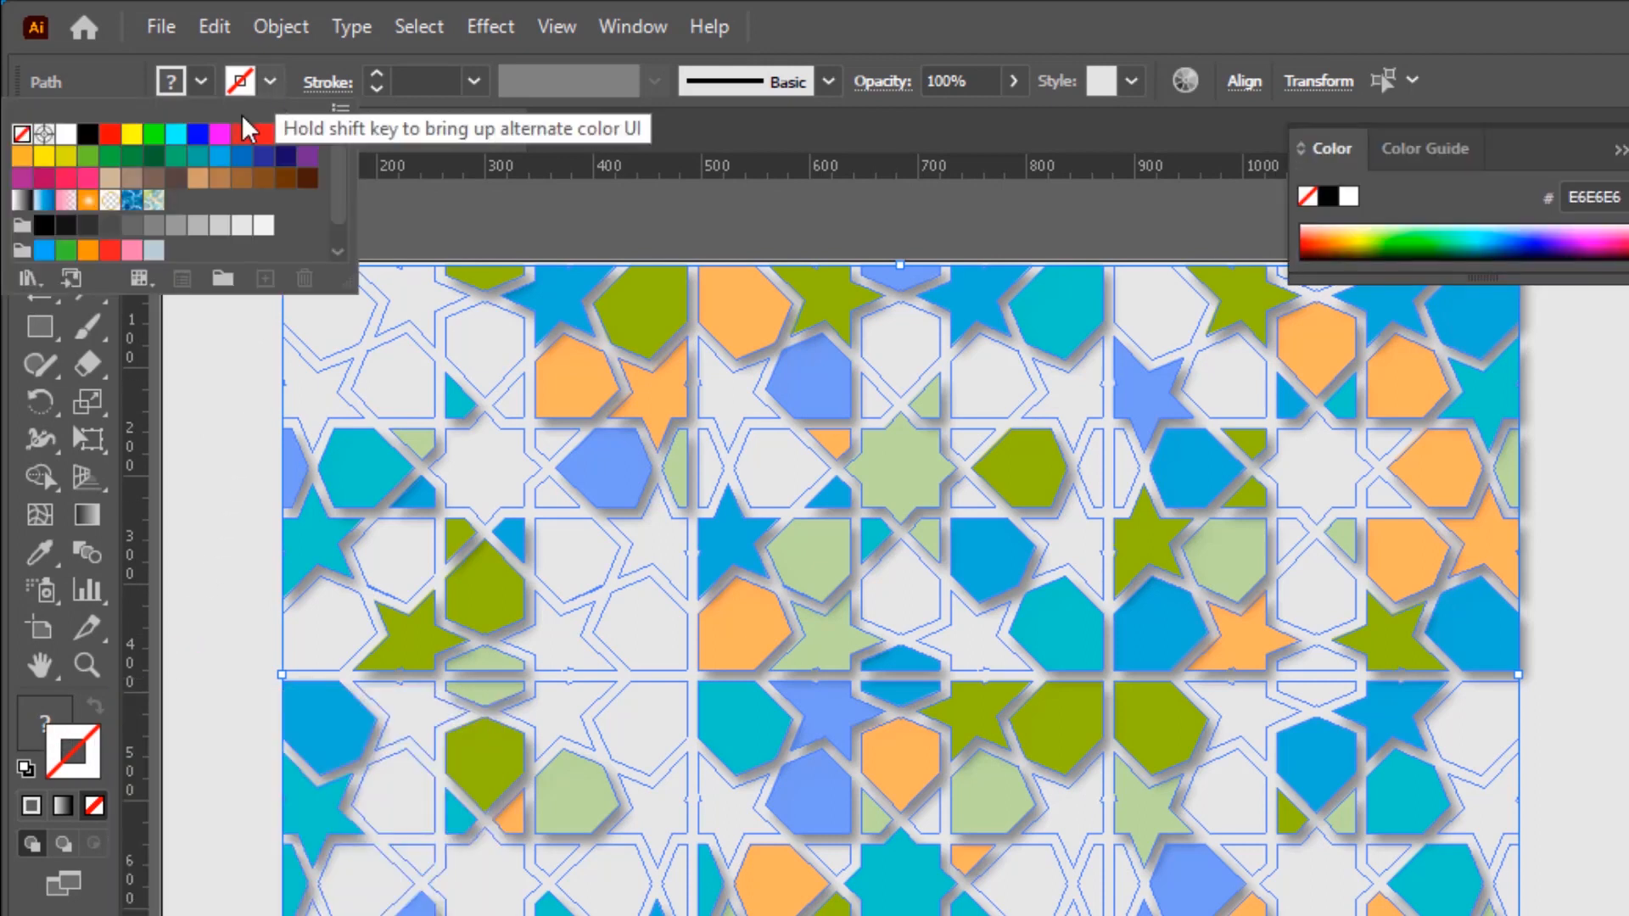
pyautogui.click(29, 278)
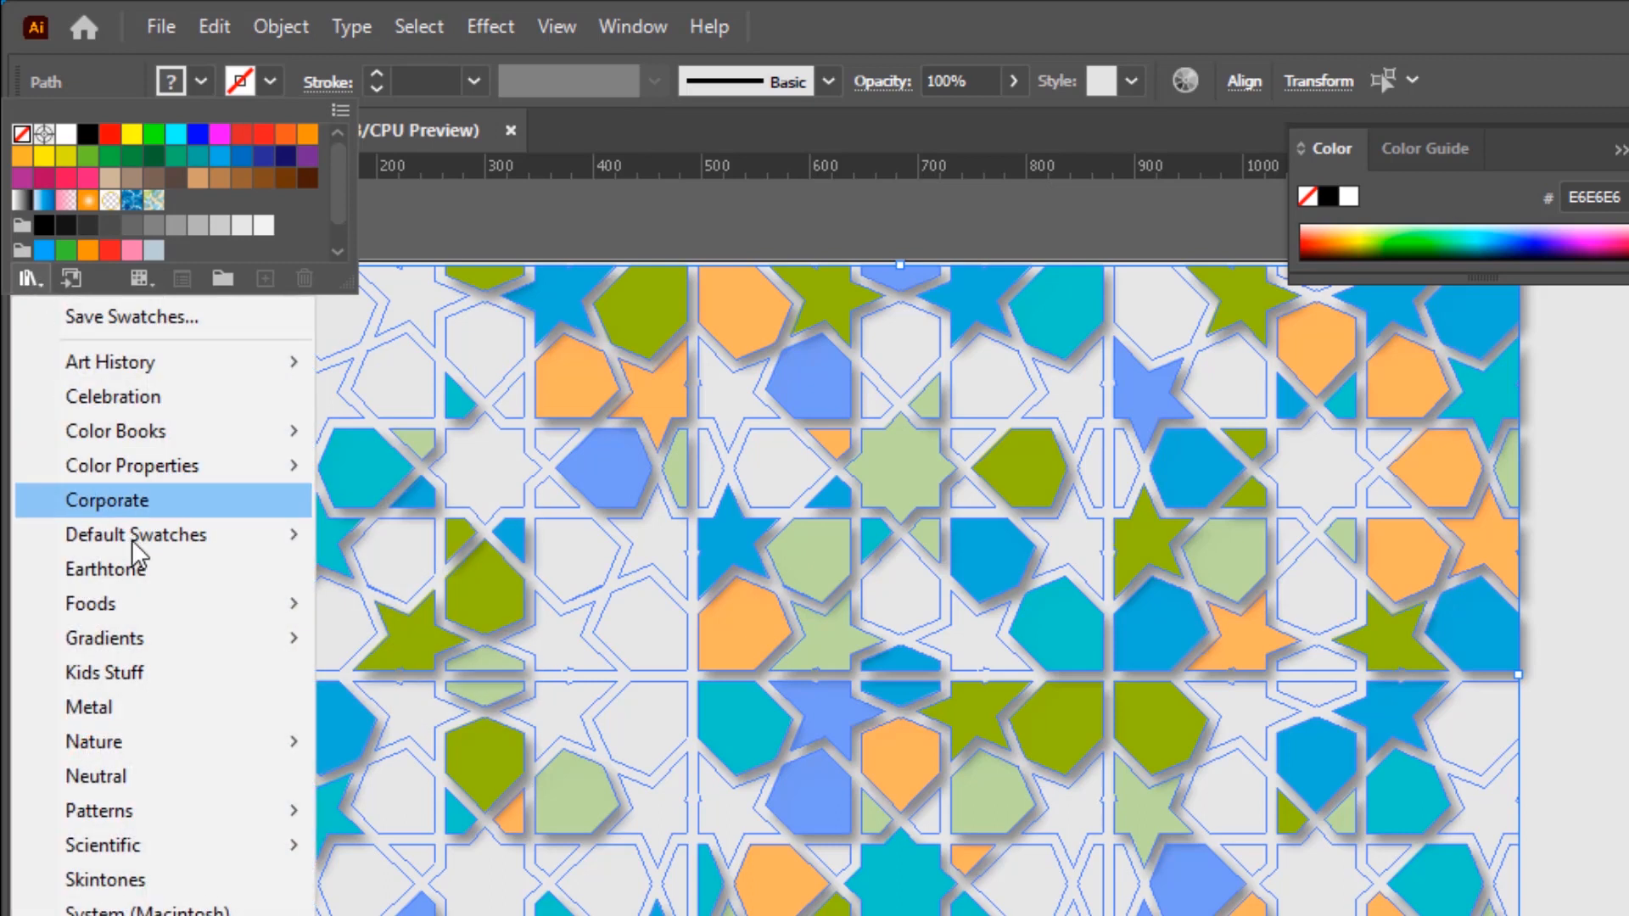
pyautogui.moveTo(228, 638)
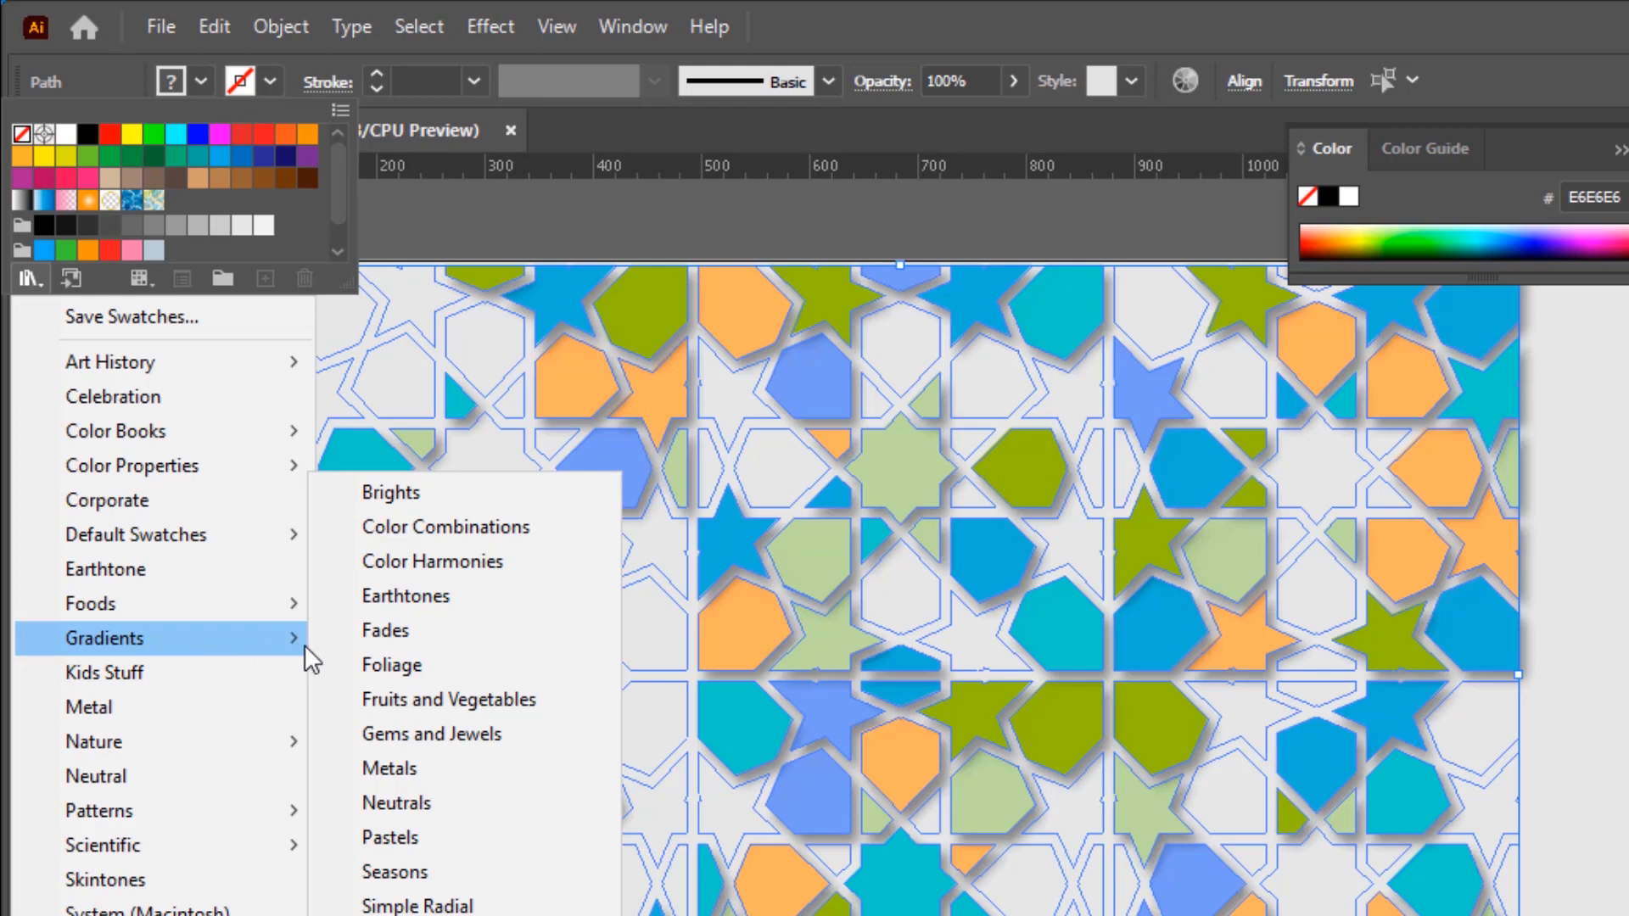
pyautogui.click(511, 605)
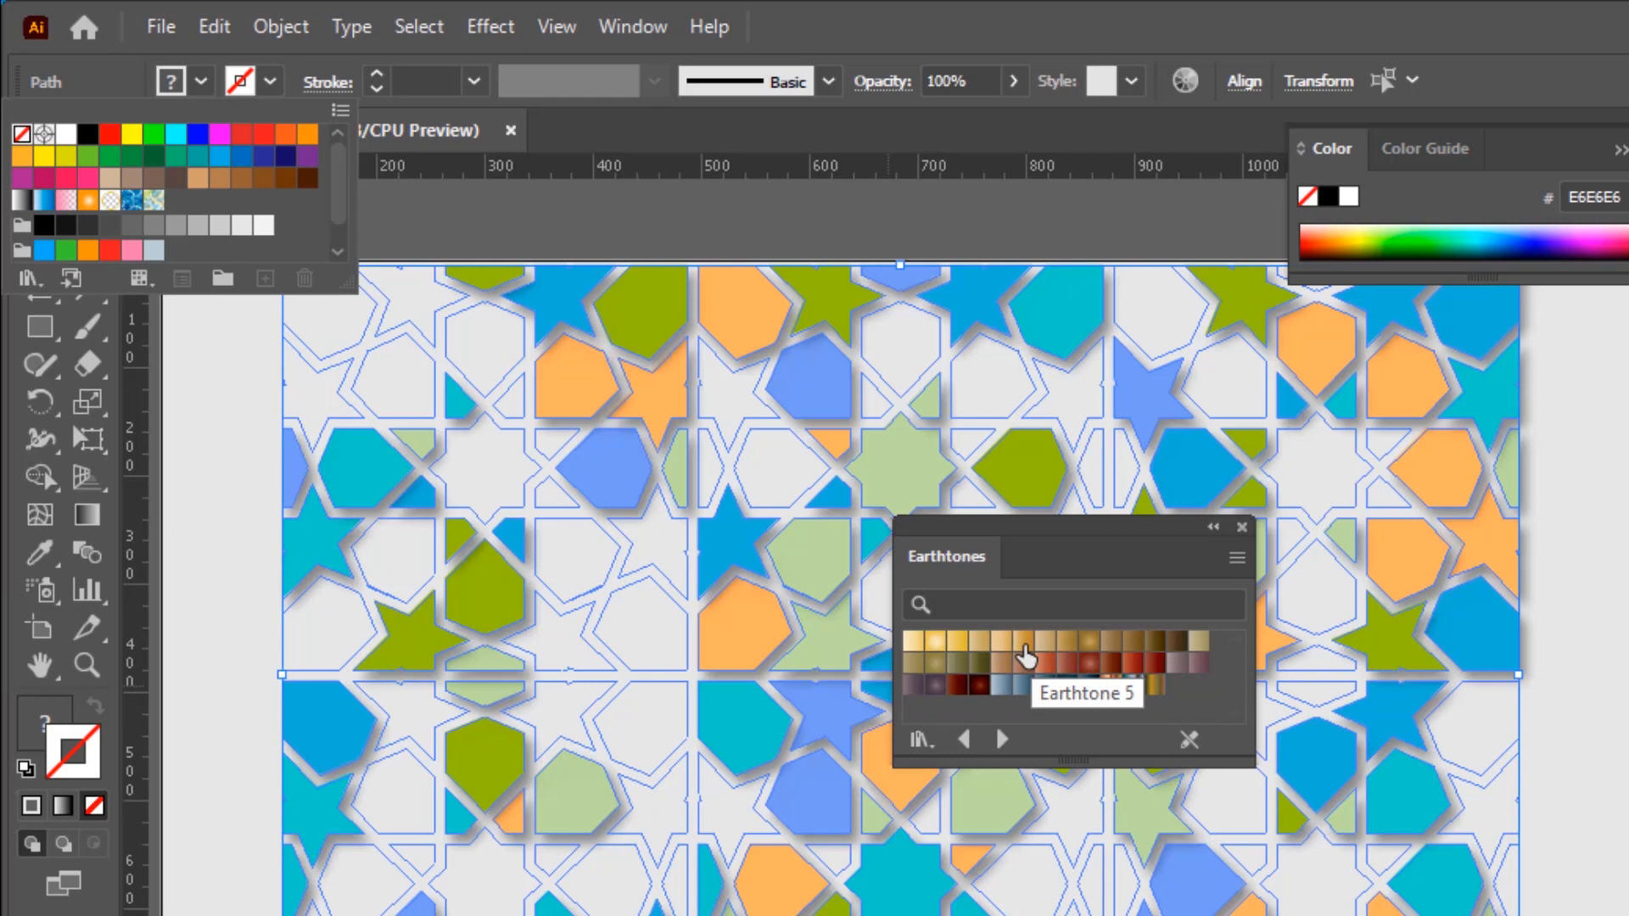
pyautogui.press('Escape')
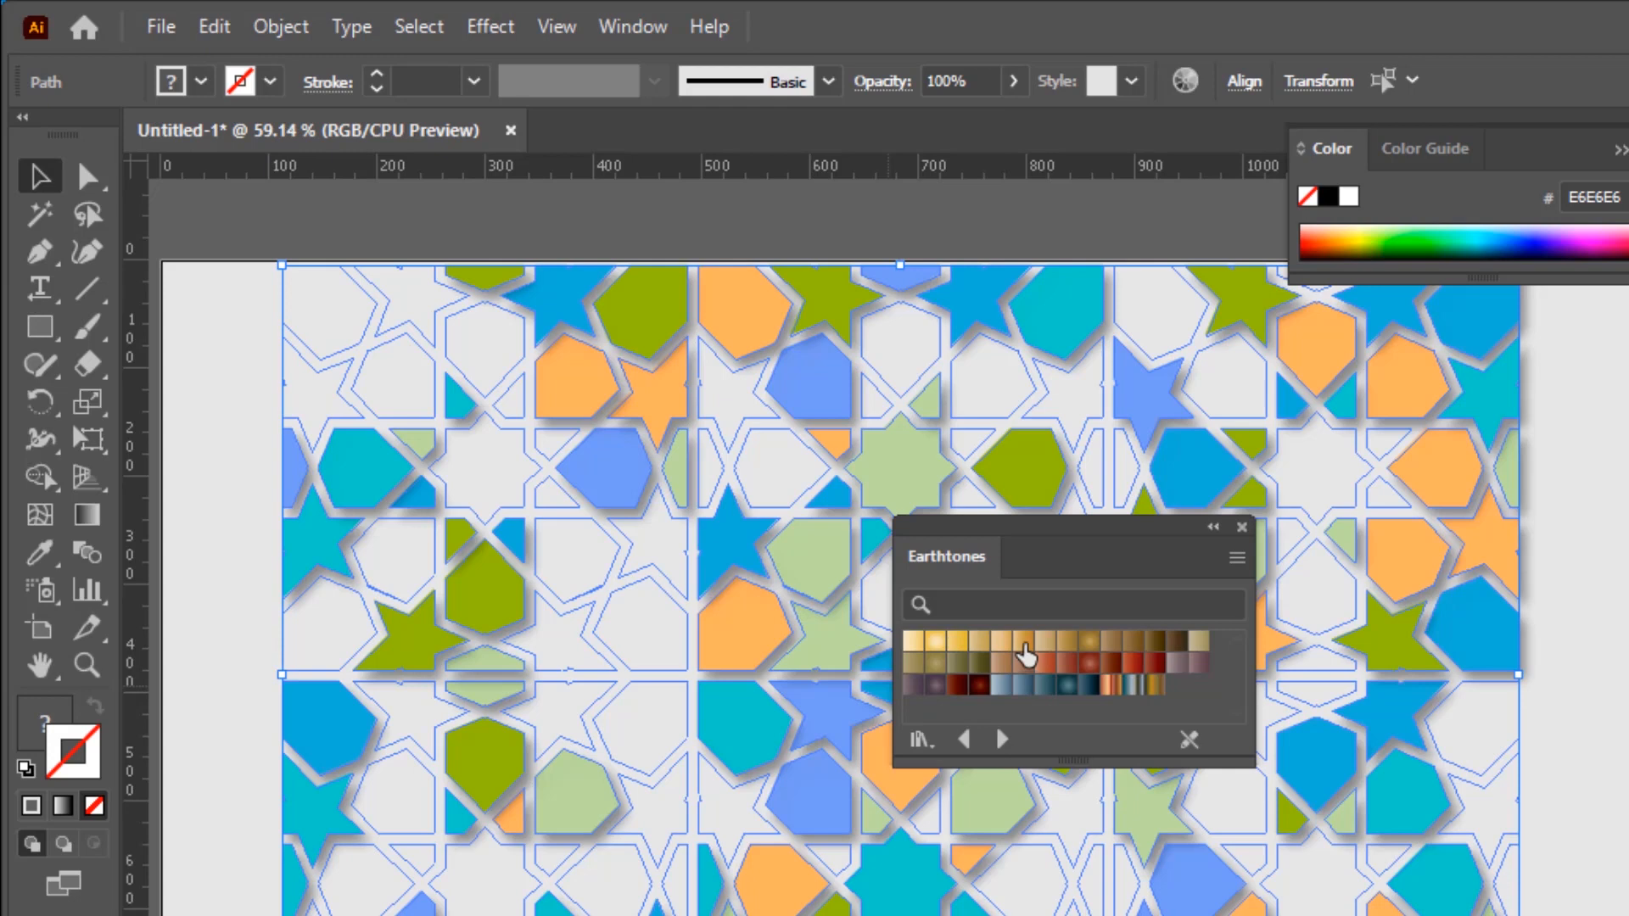
# Step: Apply the Earthtone 5 gradient to the tiles' strokes, deselect them, and switch to the Direct Selection tool
pyautogui.click(1025, 645)
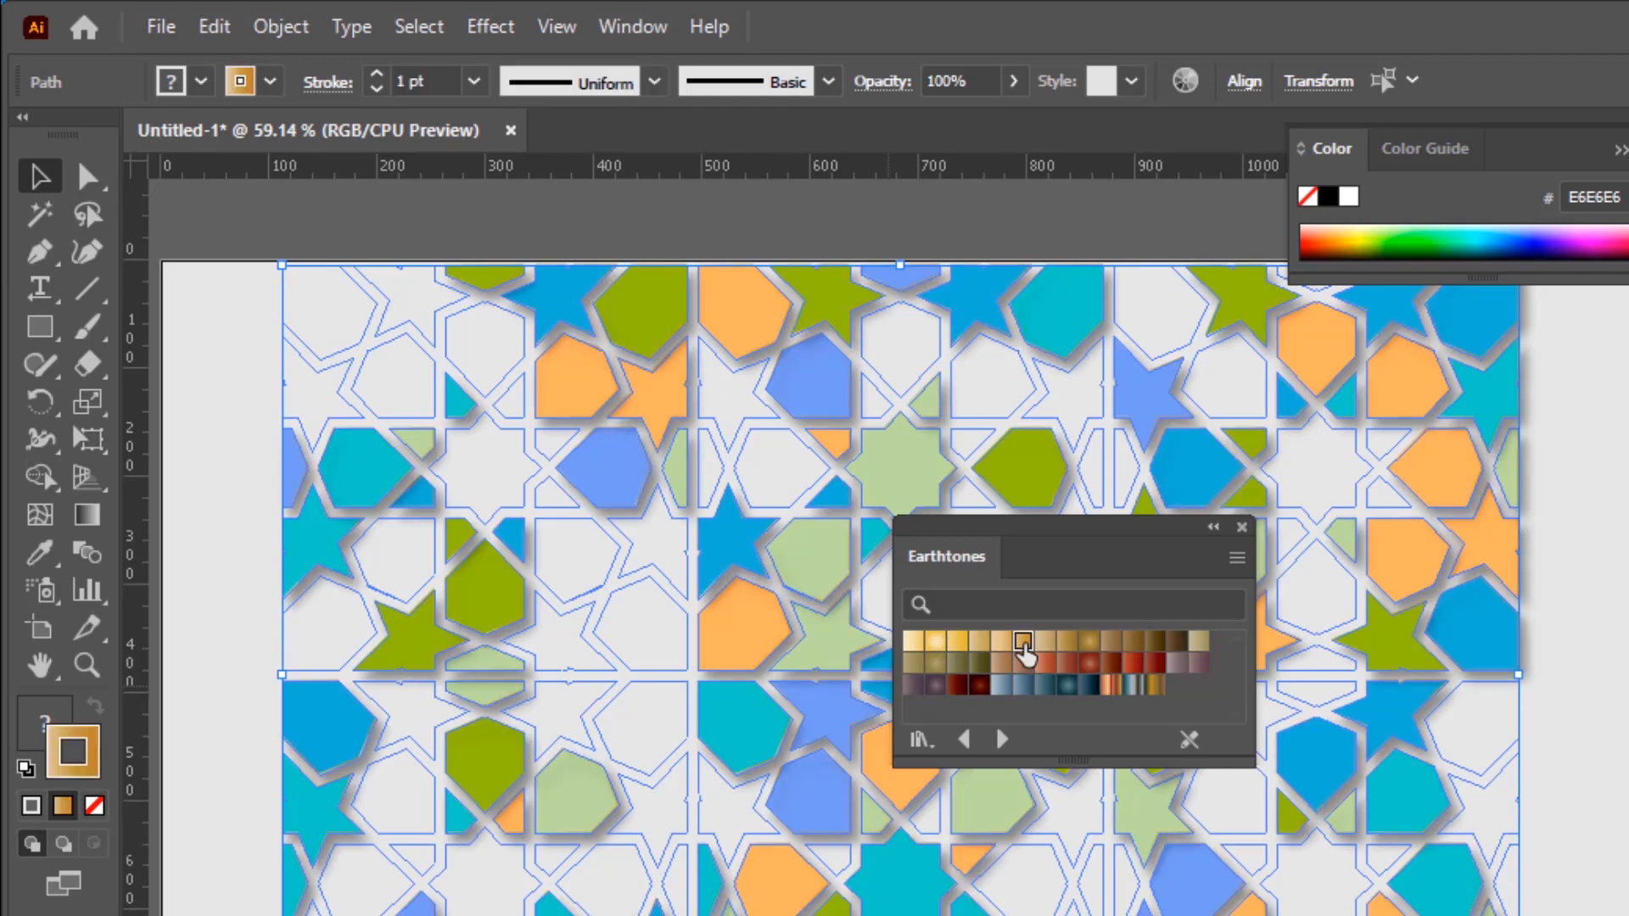
pyautogui.click(1241, 528)
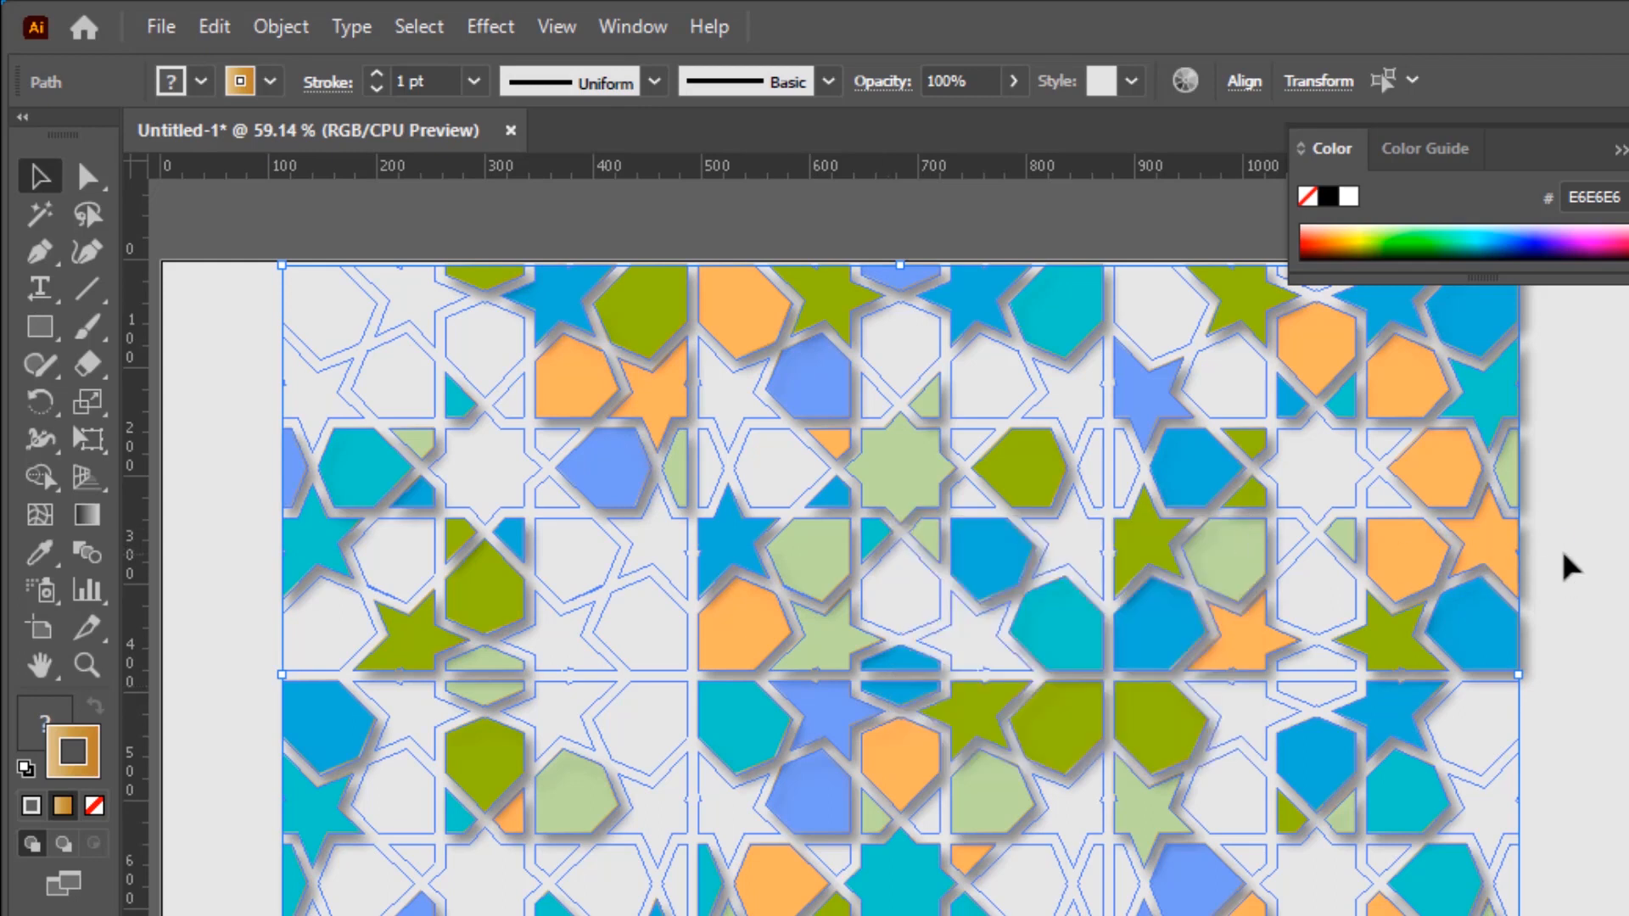
pyautogui.press('Delete')
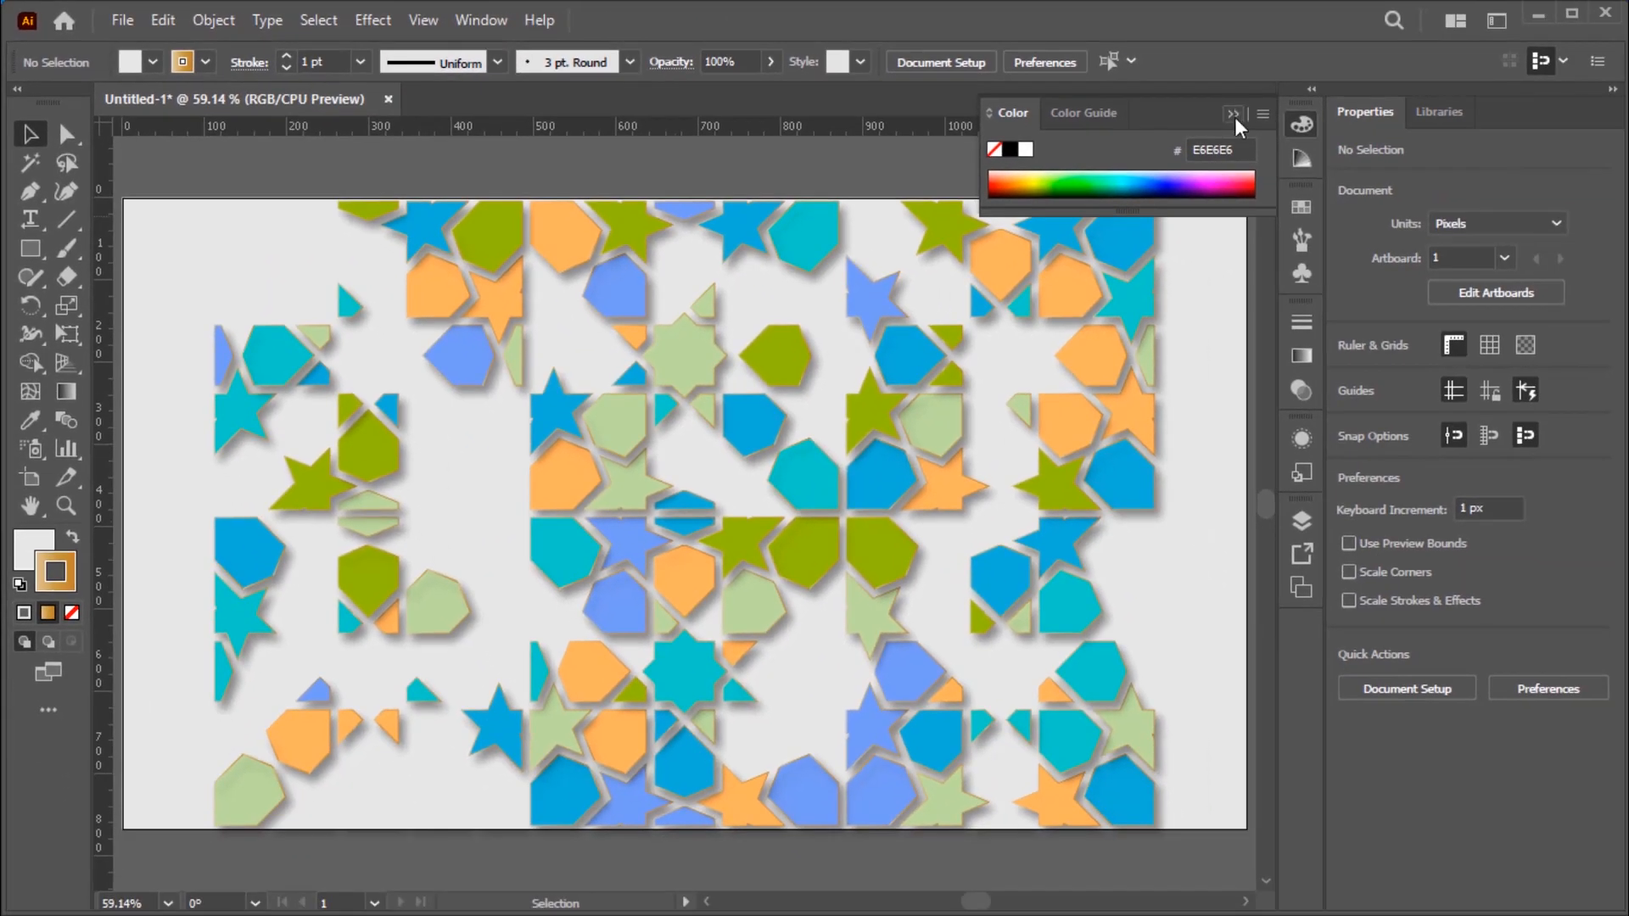
pyautogui.click(1235, 115)
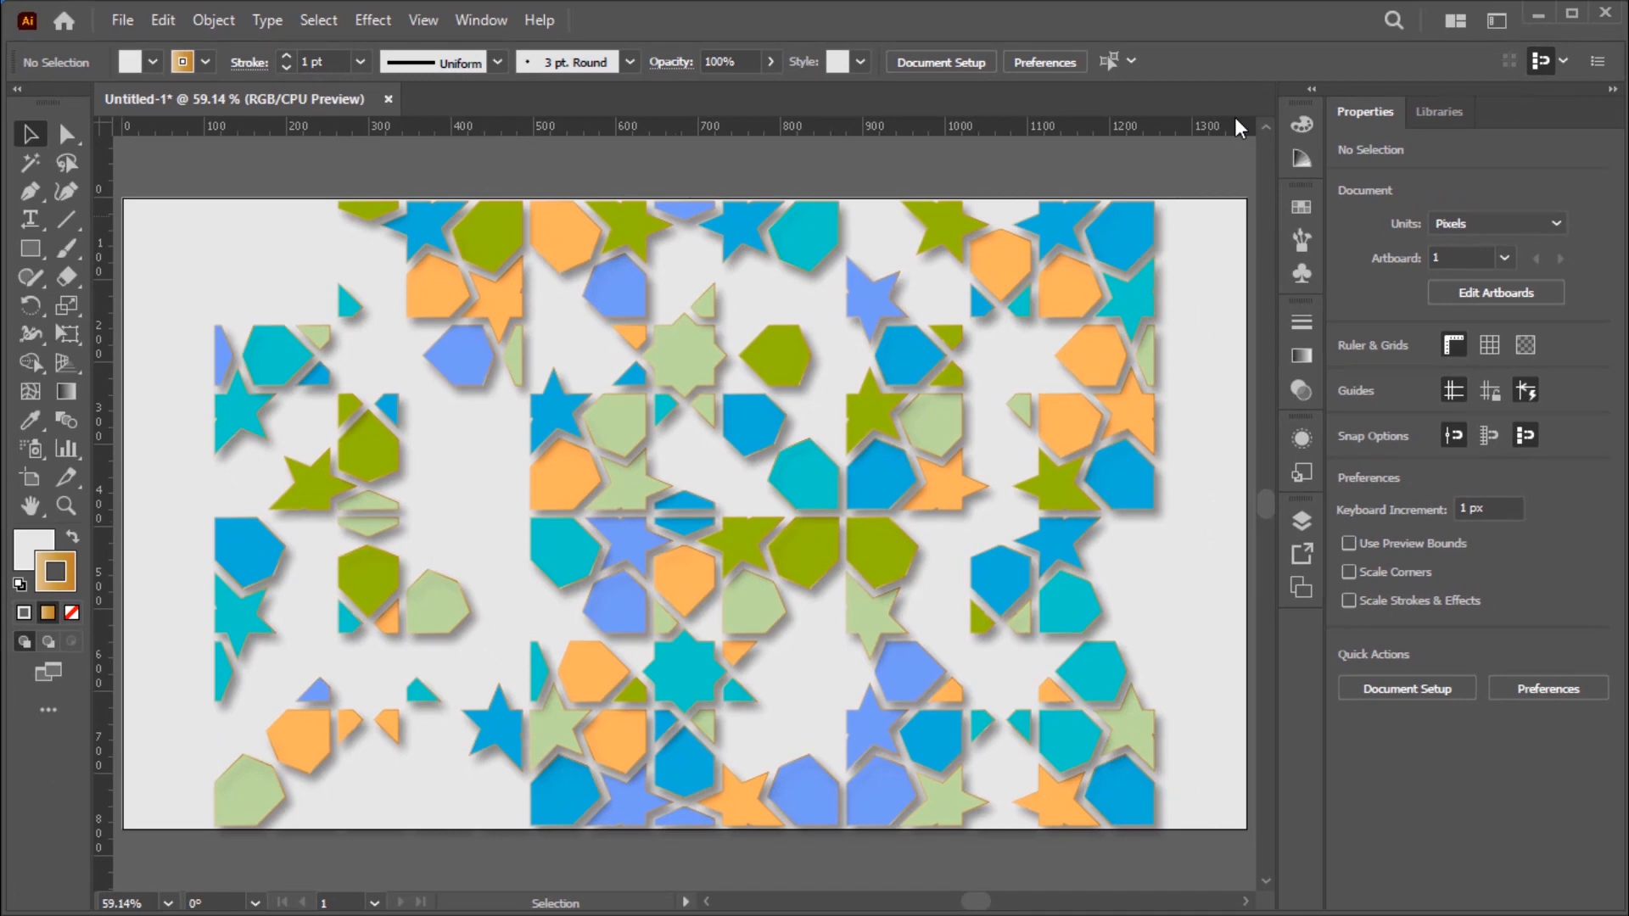
pyautogui.press('a')
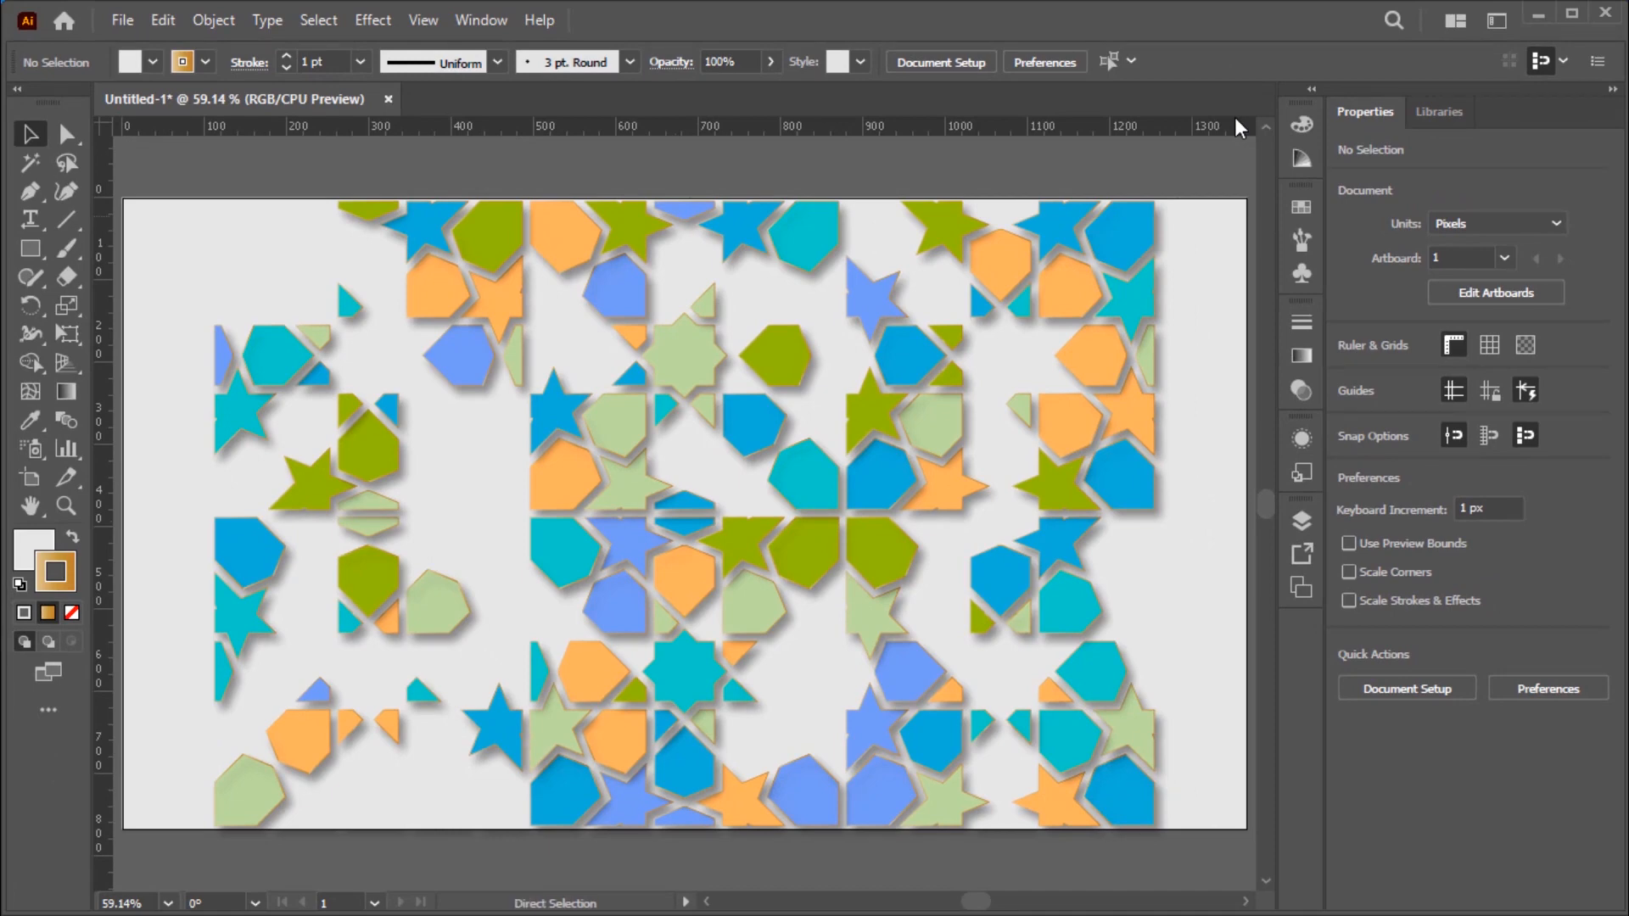